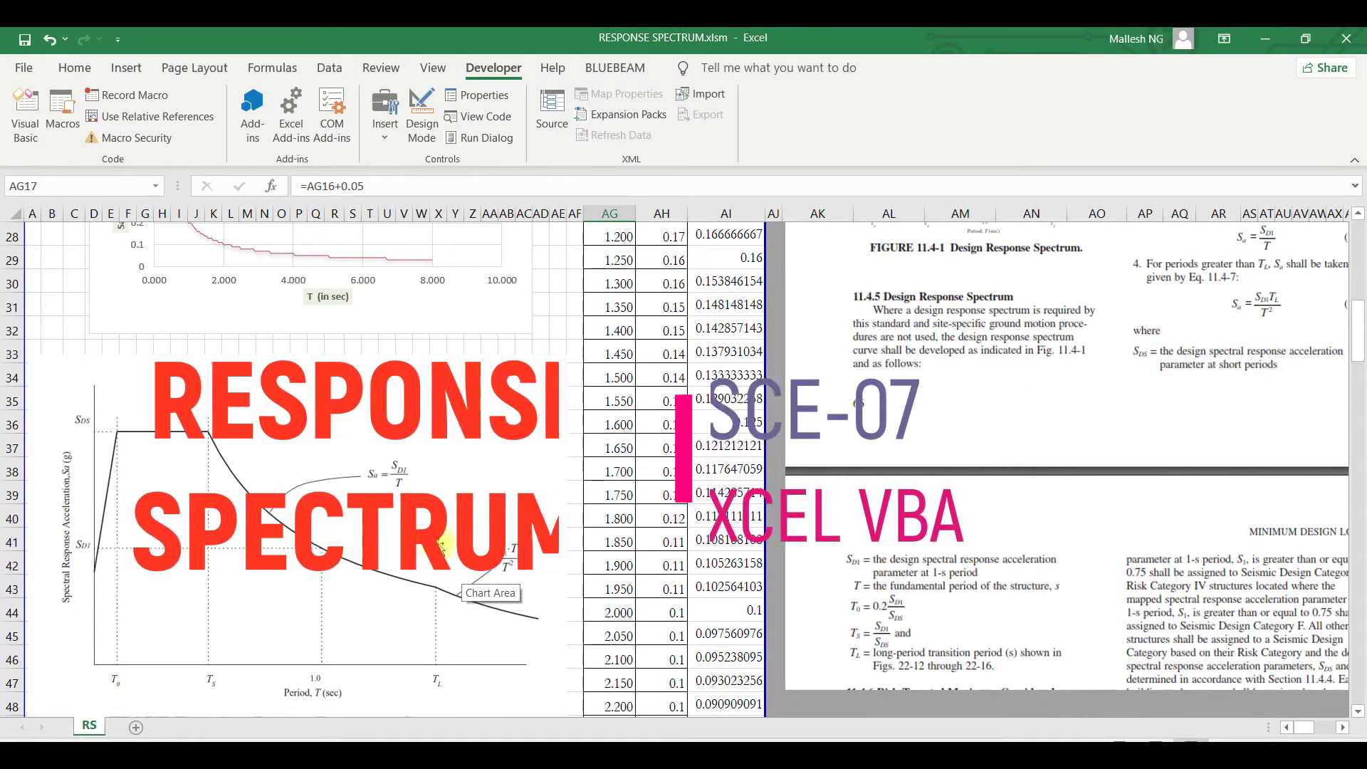
{"action": "scroll", "coordinate": [442, 544], "scroll_direction": "down", "scroll_amount": 4}
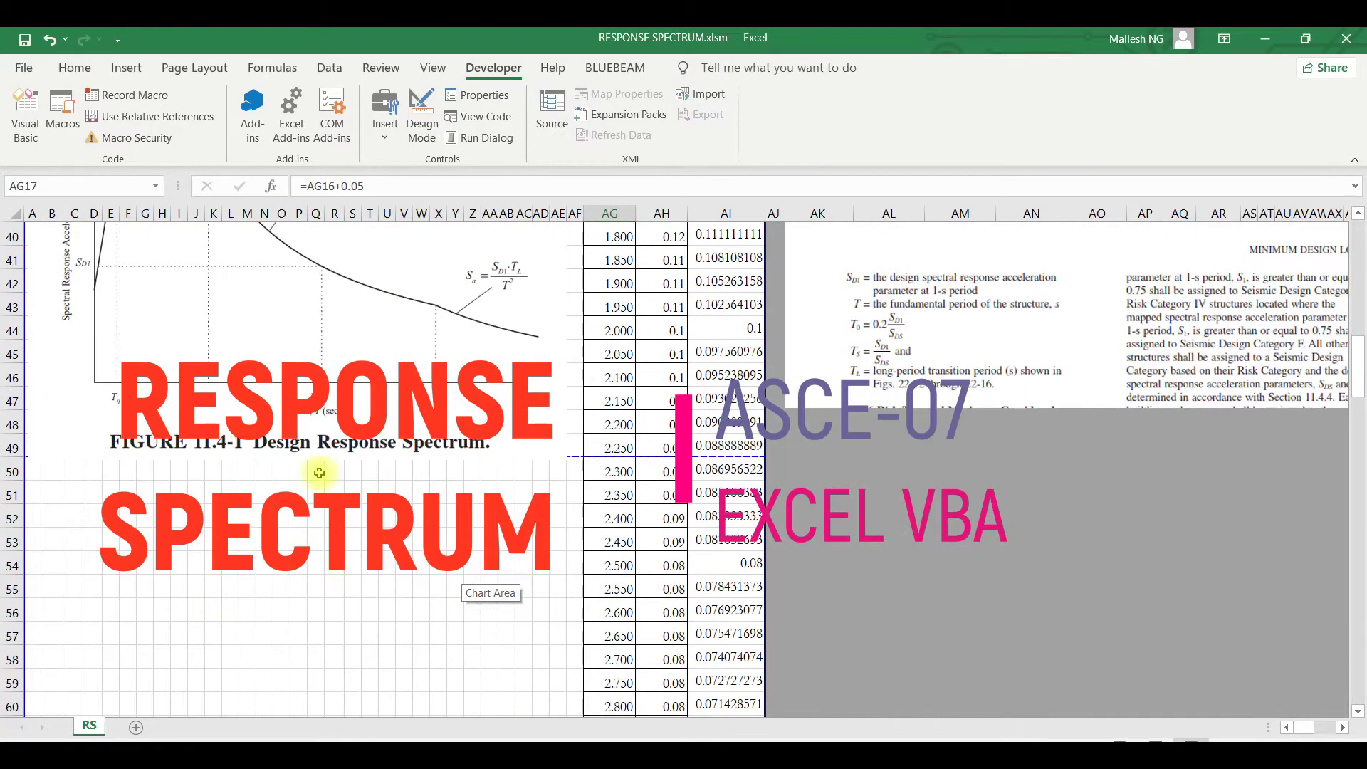
- Select the first five T and Sa rows of the spectrum table, starting at T = 0.000
{"action": "left_click", "coordinate": [304, 555]}
{"action": "scroll", "coordinate": [303, 555], "scroll_direction": "up", "scroll_amount": 4}
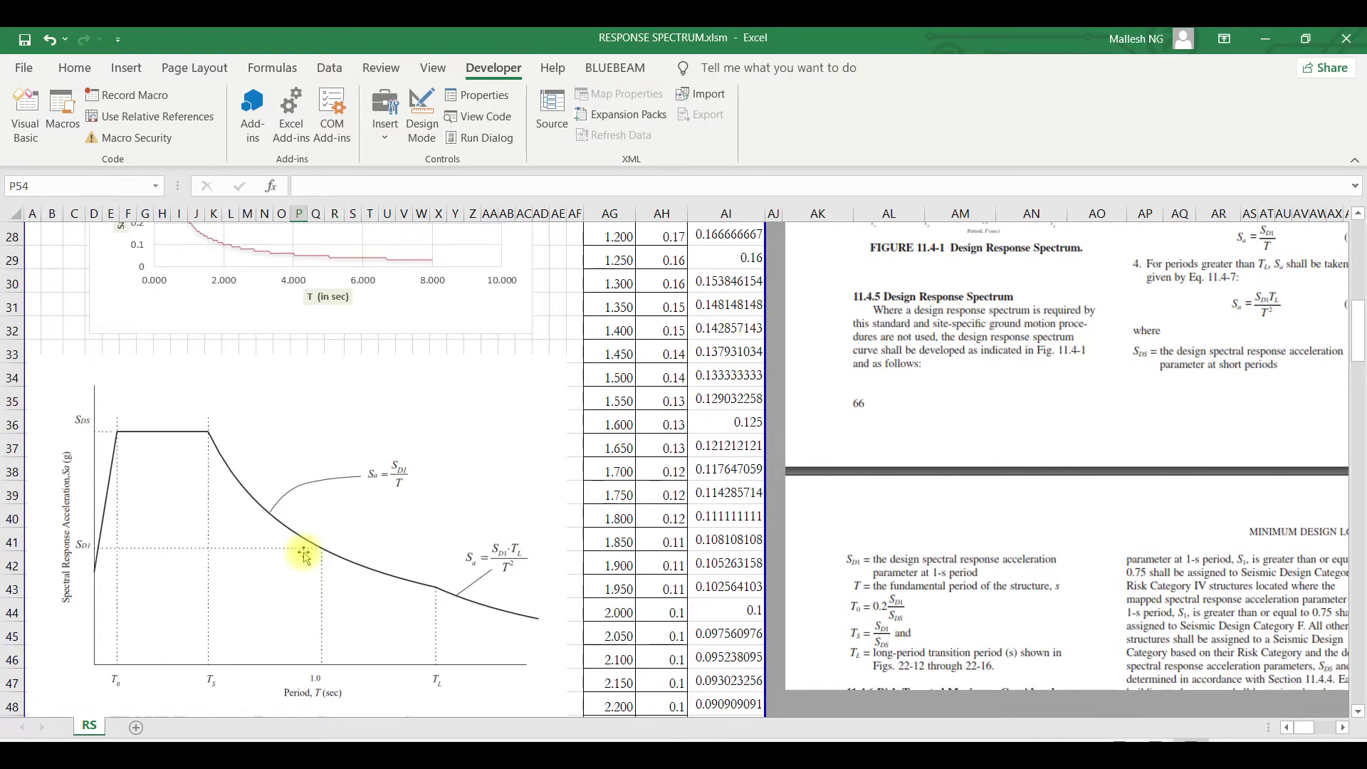
{"action": "scroll", "coordinate": [304, 556], "scroll_direction": "up", "scroll_amount": 9}
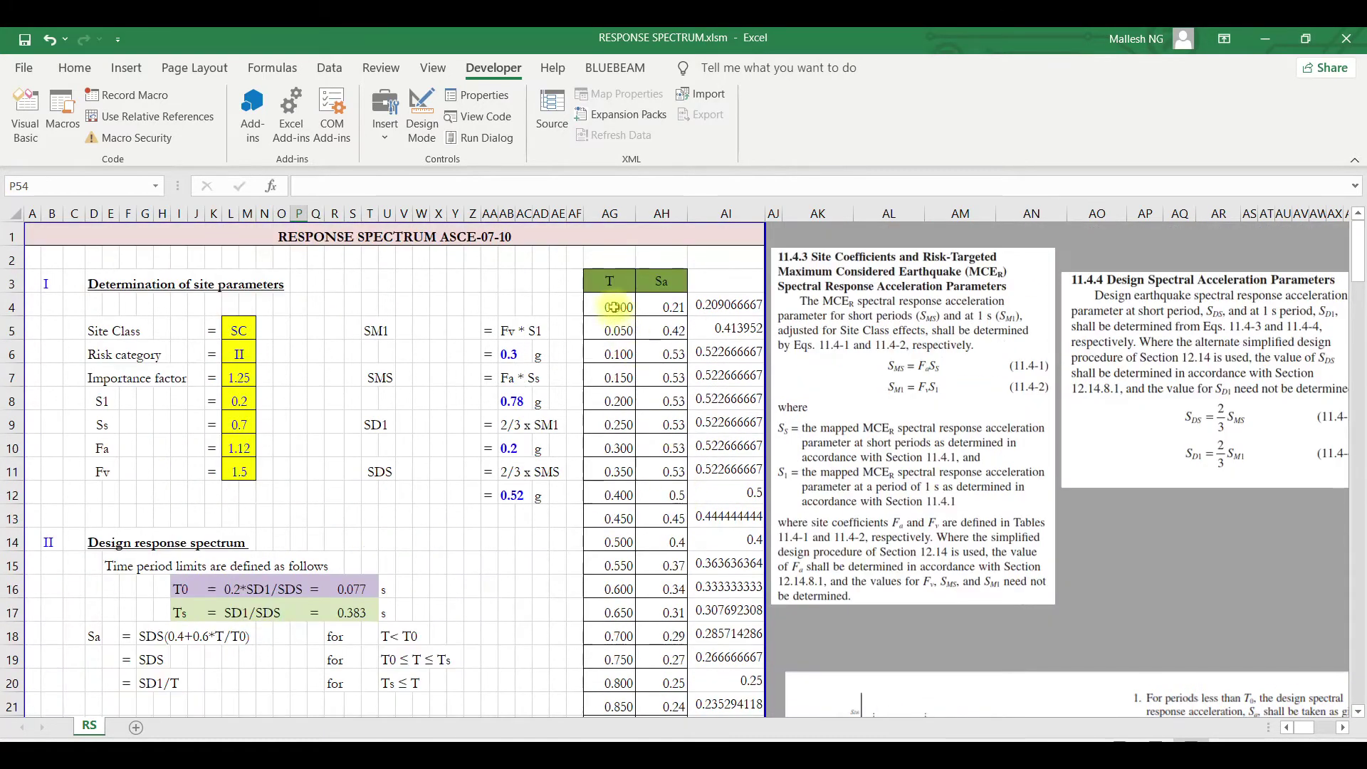
{"action": "left_click", "coordinate": [623, 304]}
{"action": "left_click_drag", "start_coordinate": [623, 305], "coordinate": [656, 396]}
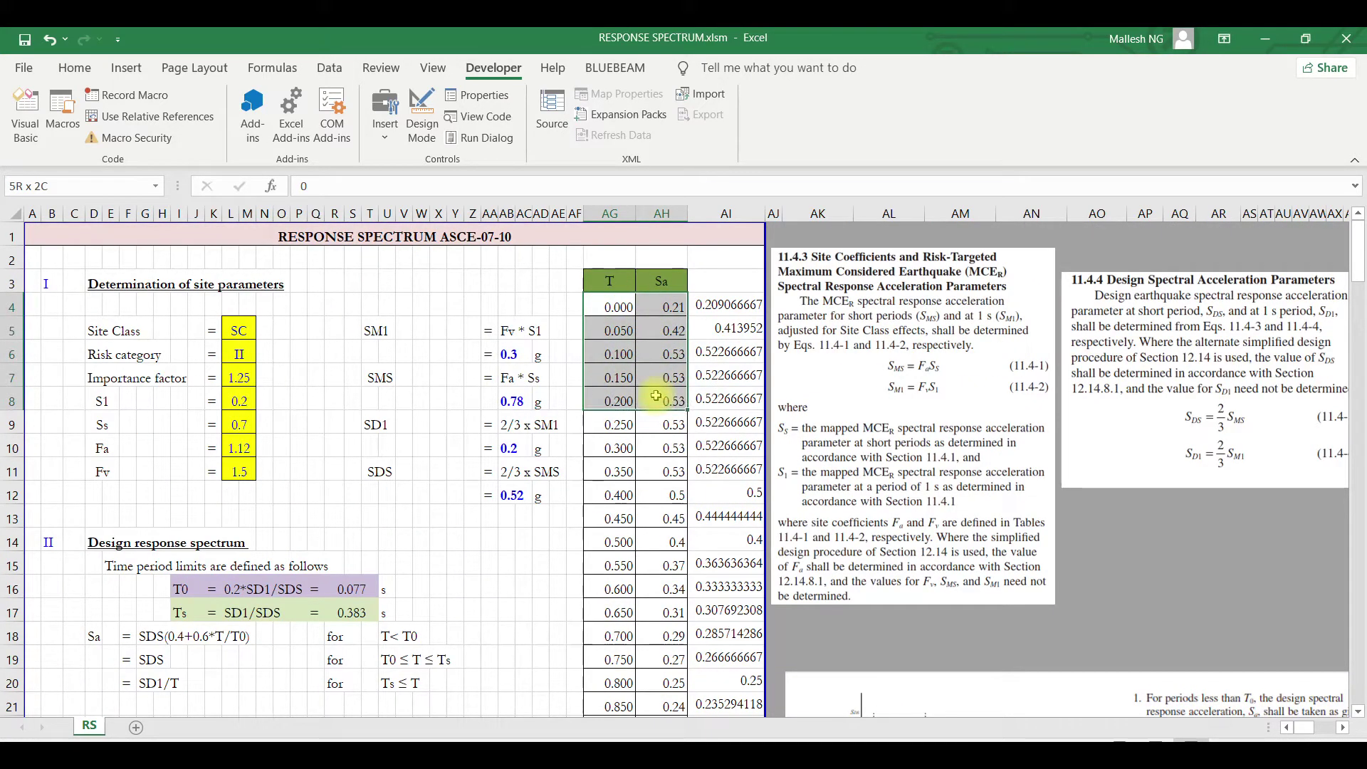
- Inspect the ROUNDUP Sa formulas down the table, including the one for T = 0.300
{"action": "left_click", "coordinate": [669, 471]}
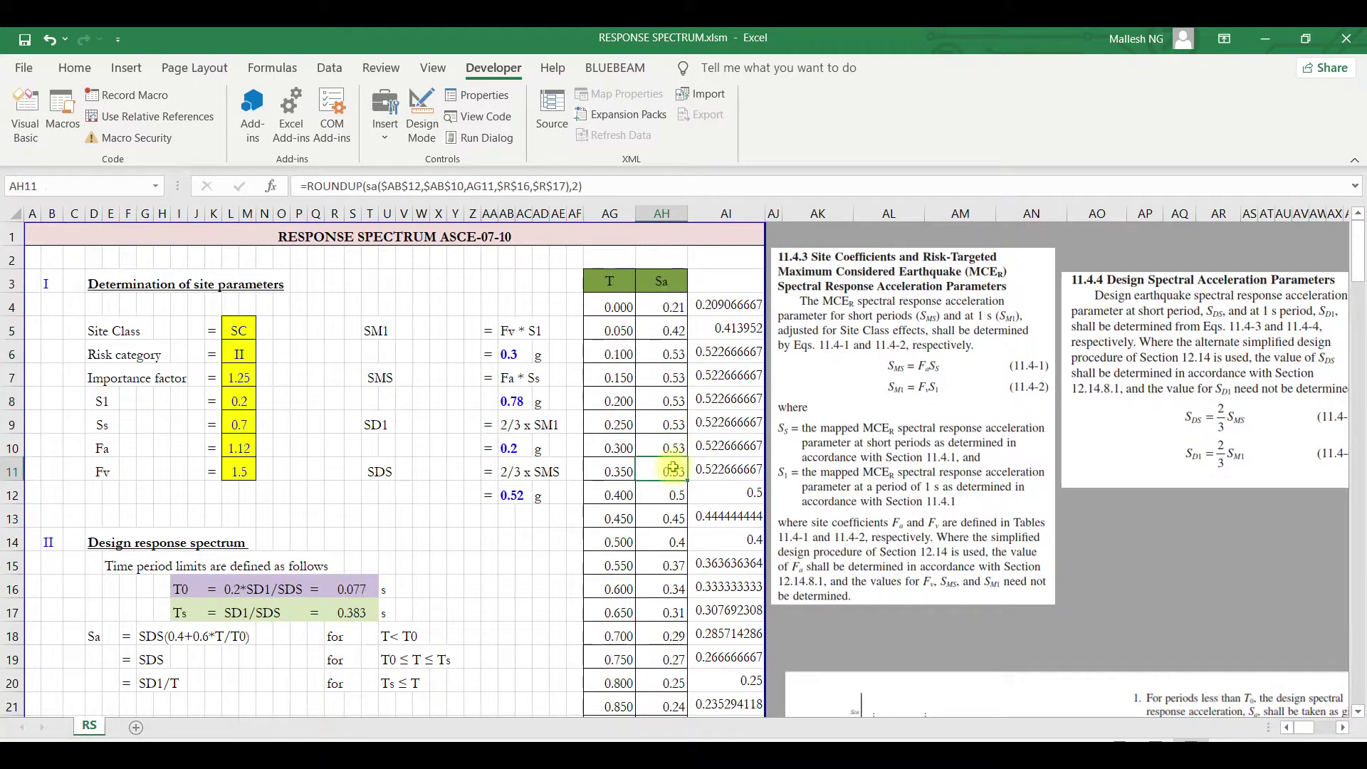
{"action": "scroll", "coordinate": [394, 627], "scroll_direction": "down", "scroll_amount": 2}
{"action": "scroll", "coordinate": [393, 627], "scroll_direction": "down", "scroll_amount": 5}
{"action": "scroll", "coordinate": [336, 558], "scroll_direction": "up", "scroll_amount": 7}
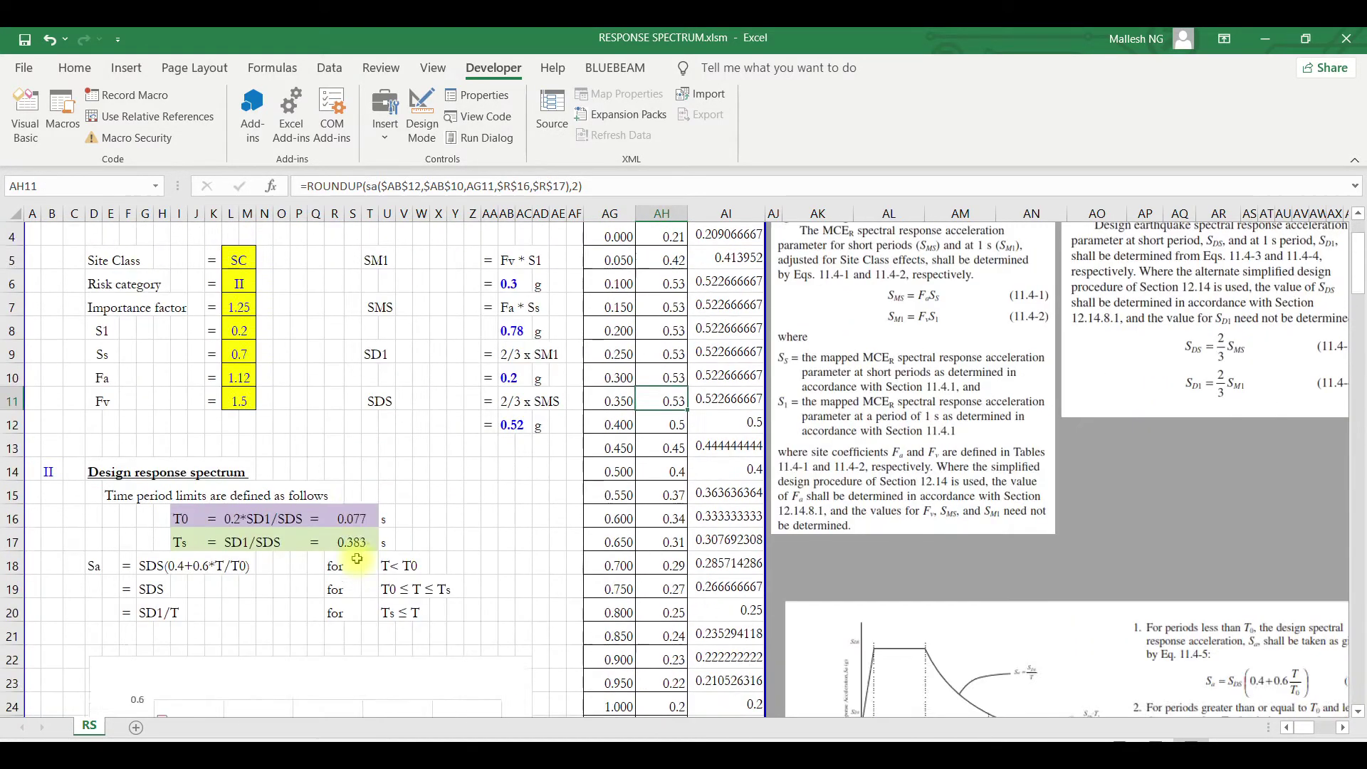
{"action": "scroll", "coordinate": [625, 423], "scroll_direction": "down", "scroll_amount": 9}
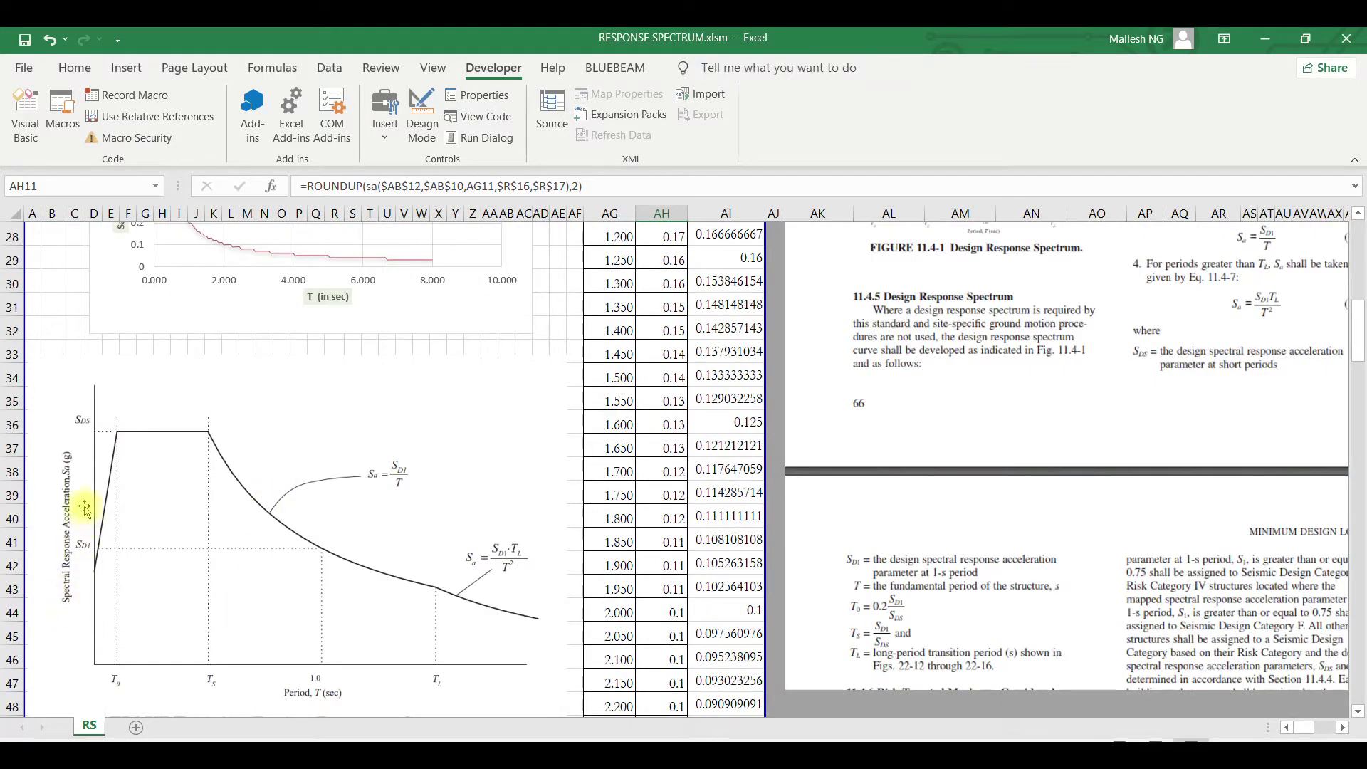
{"action": "left_click", "coordinate": [662, 447]}
{"action": "scroll", "coordinate": [663, 624], "scroll_direction": "up", "scroll_amount": 9}
{"action": "left_click", "coordinate": [676, 443]}
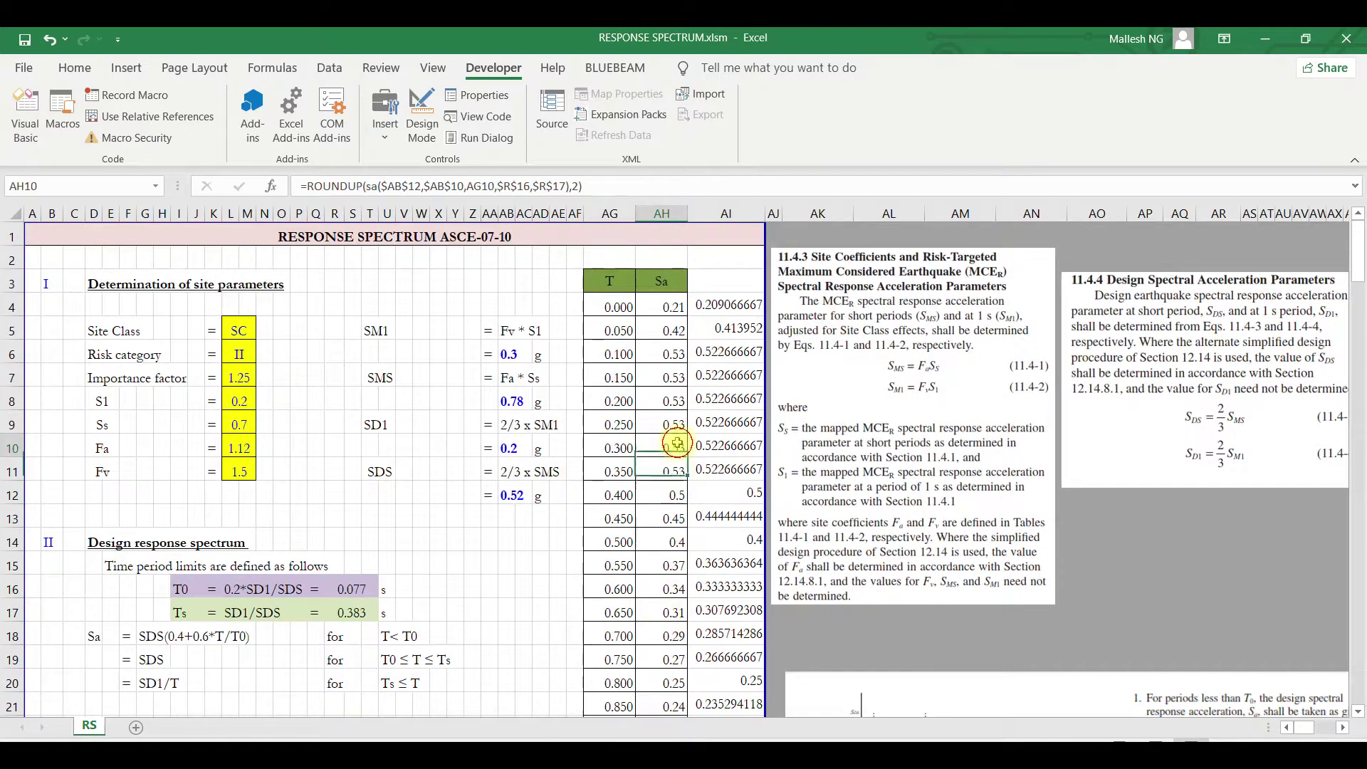
{"action": "scroll", "coordinate": [431, 414], "scroll_direction": "down", "scroll_amount": 1}
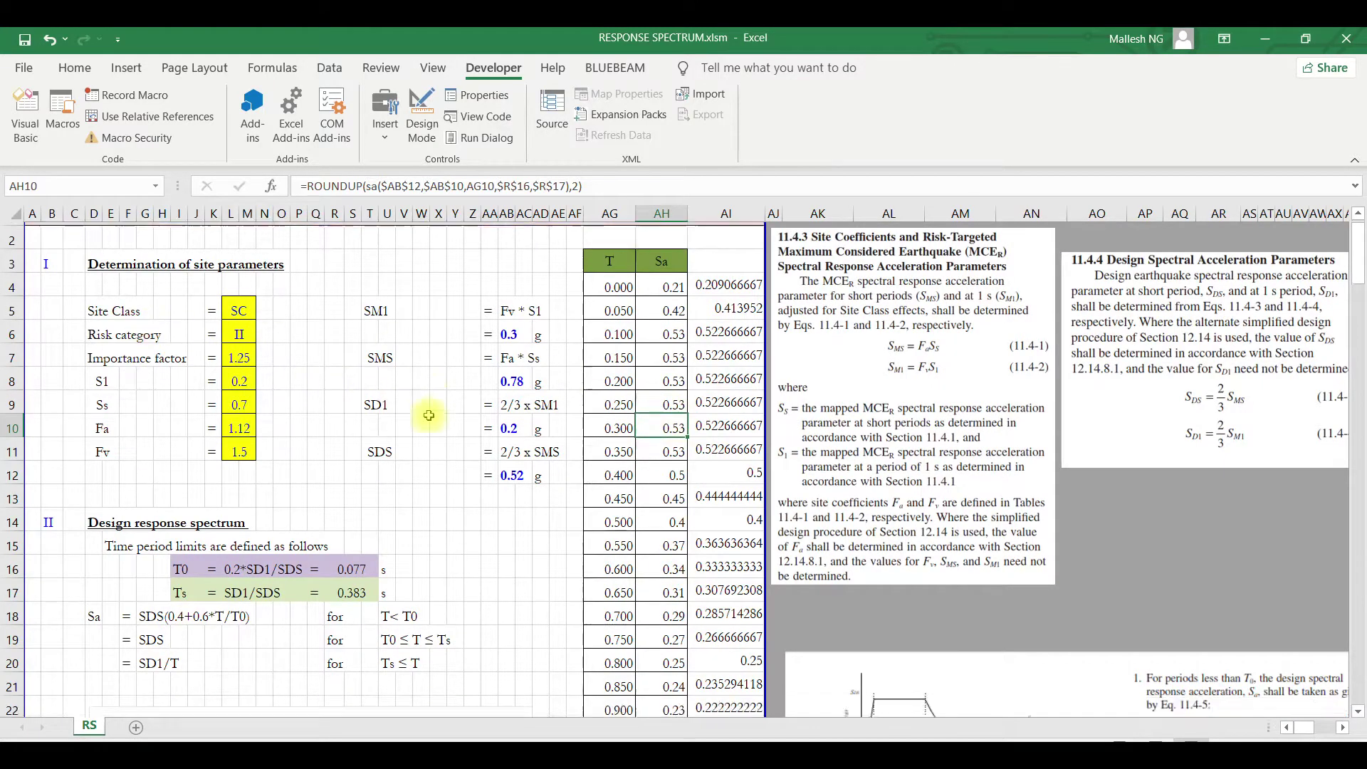
{"action": "left_click", "coordinate": [469, 471]}
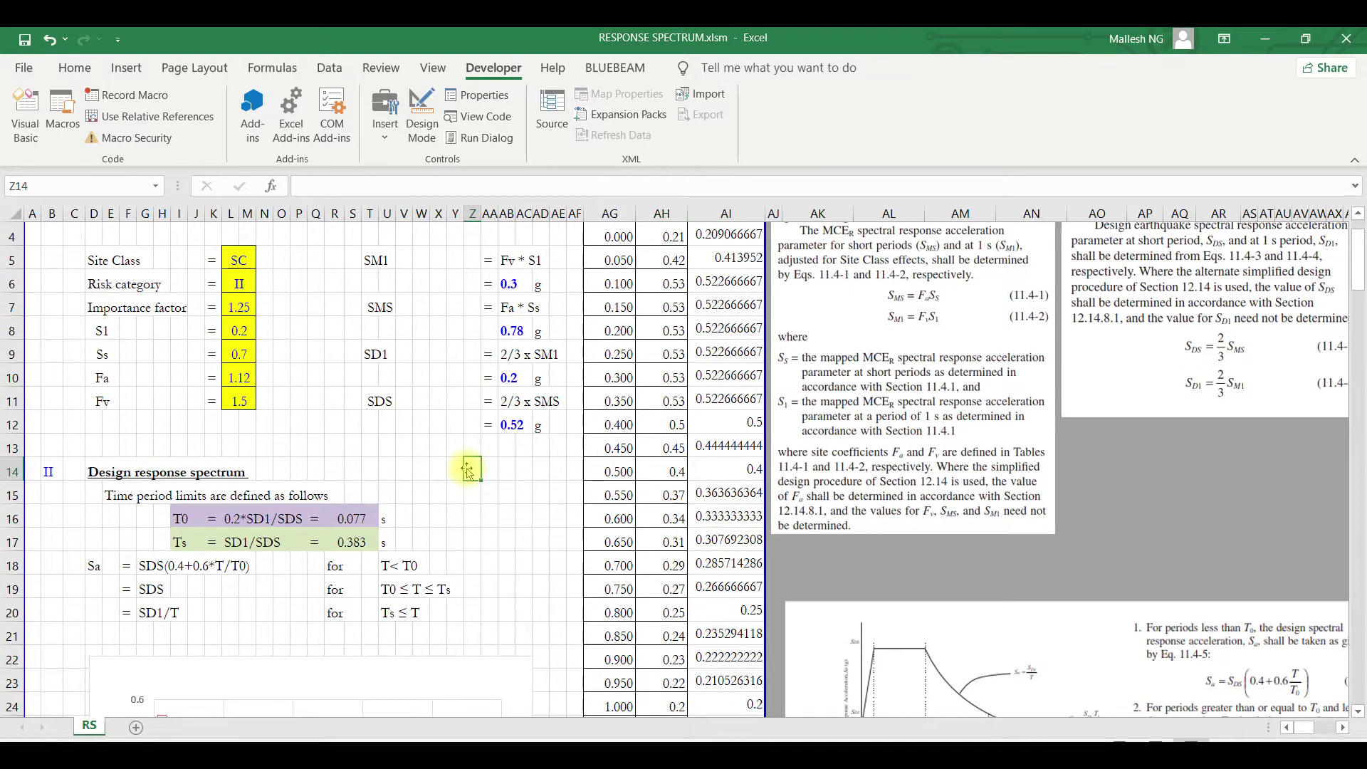
{"action": "scroll", "coordinate": [467, 471], "scroll_direction": "up", "scroll_amount": 1}
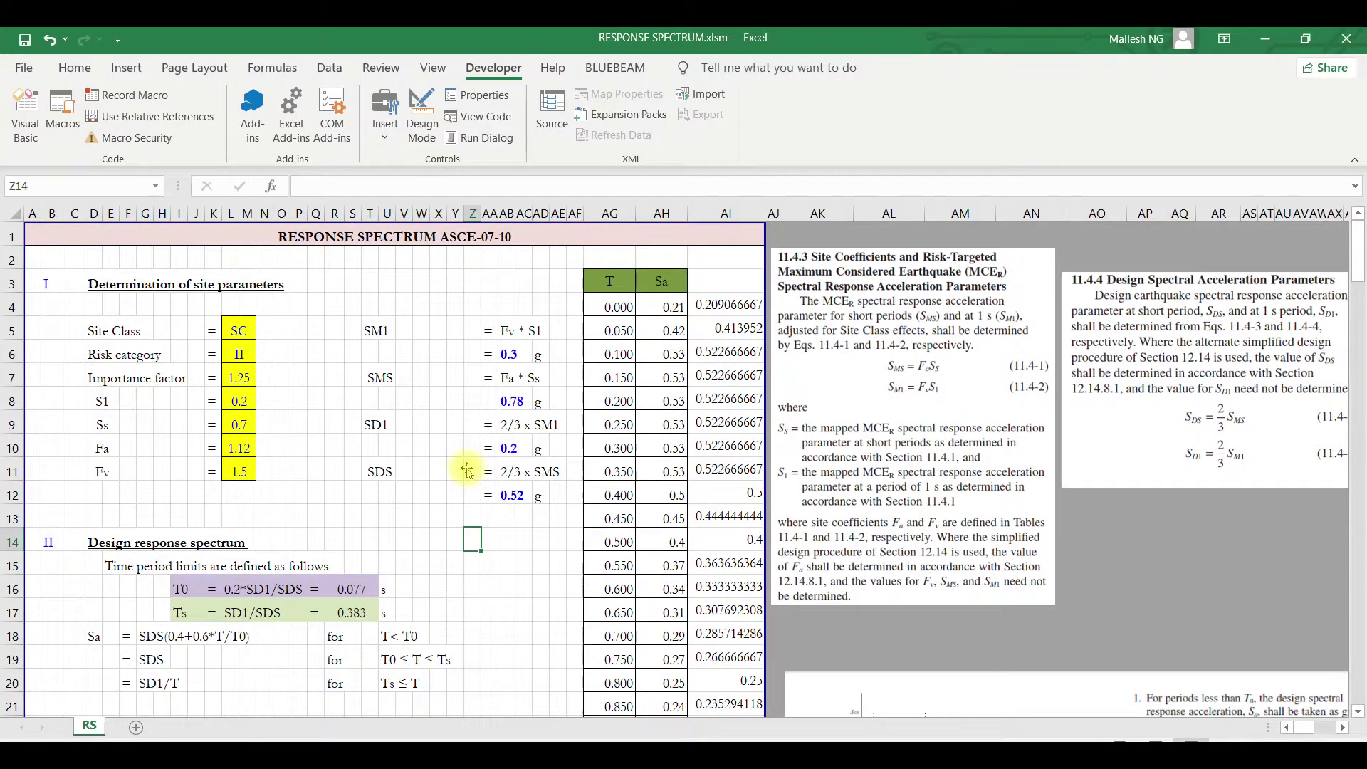
{"action": "left_click", "coordinate": [294, 236]}
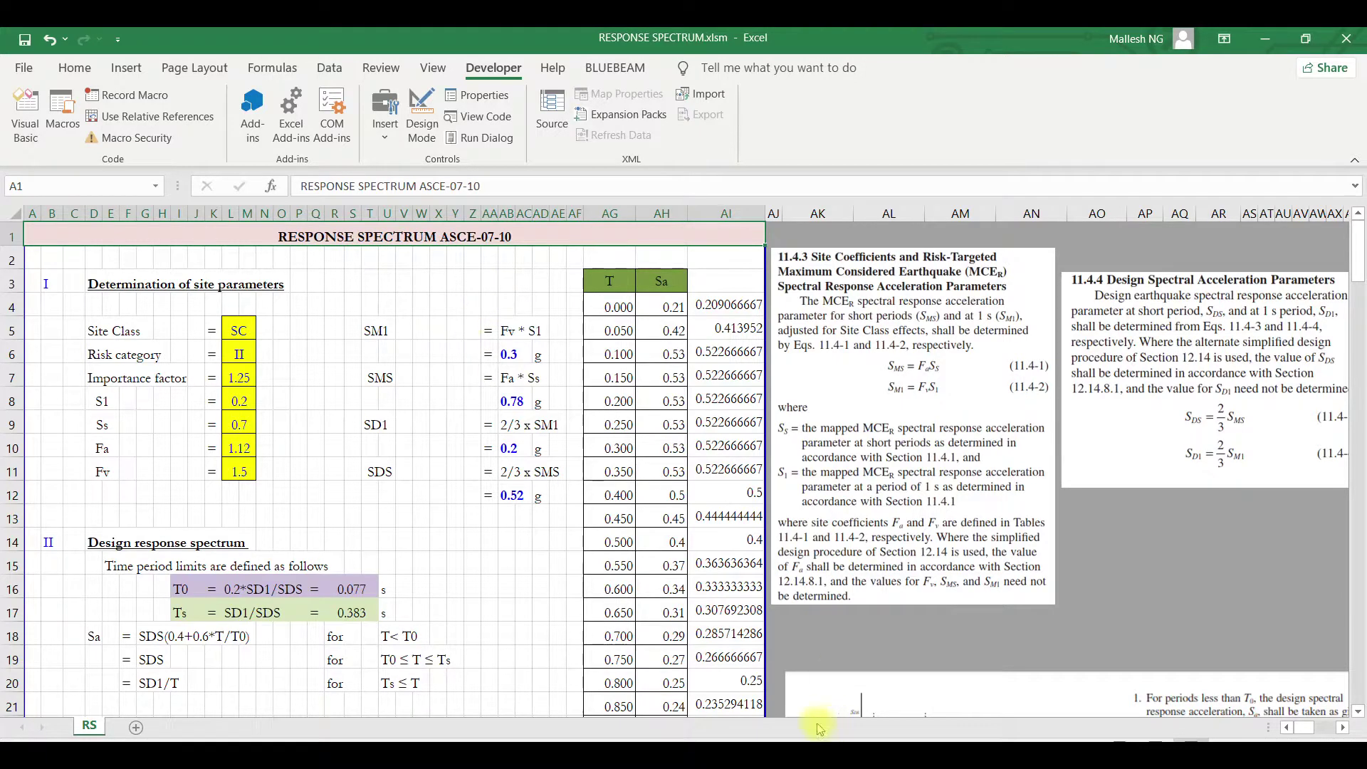
- Review ASCE 7-10 Figure 11.4-1 and equations 11.4-5 to 11.4-7 in the PDF, then return to Excel
{"action": "key", "text": "alt+Tab"}
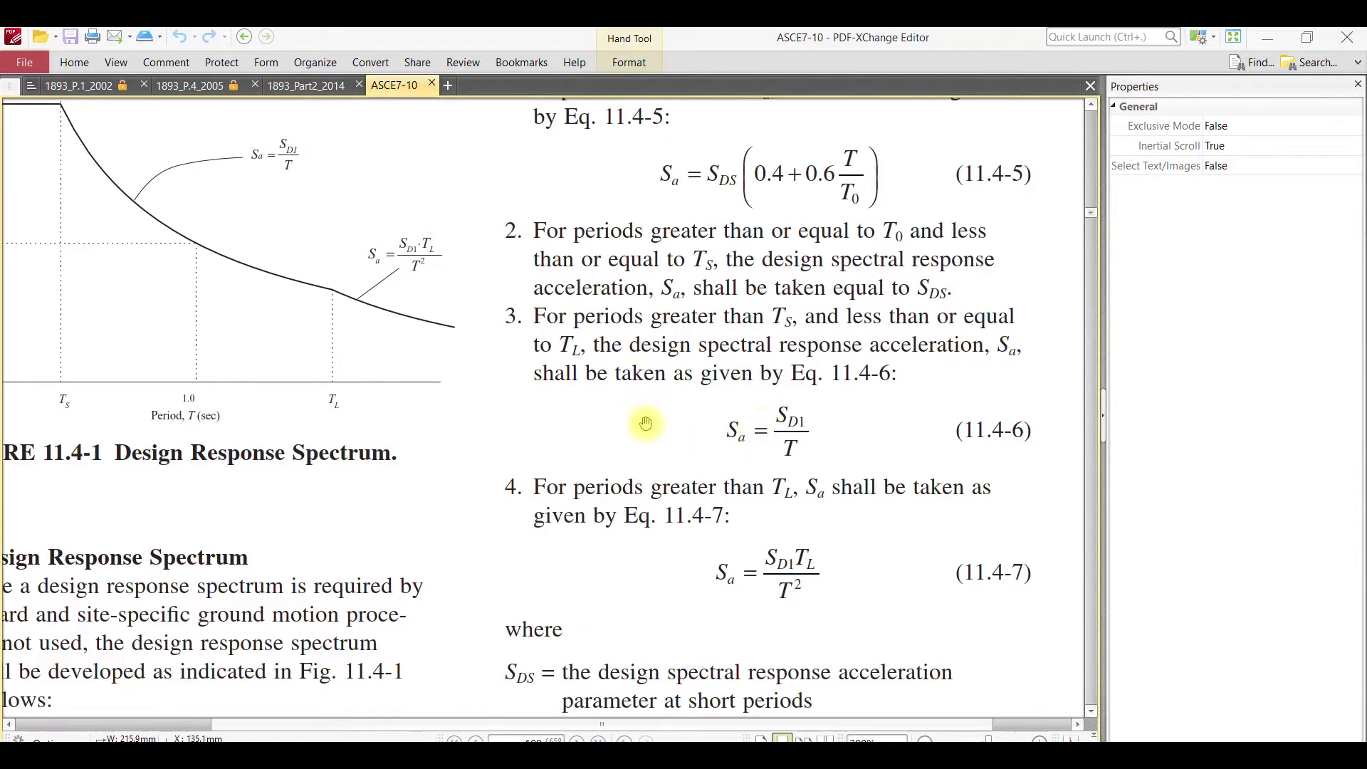
{"action": "scroll", "coordinate": [601, 510], "scroll_direction": "down", "scroll_amount": 3}
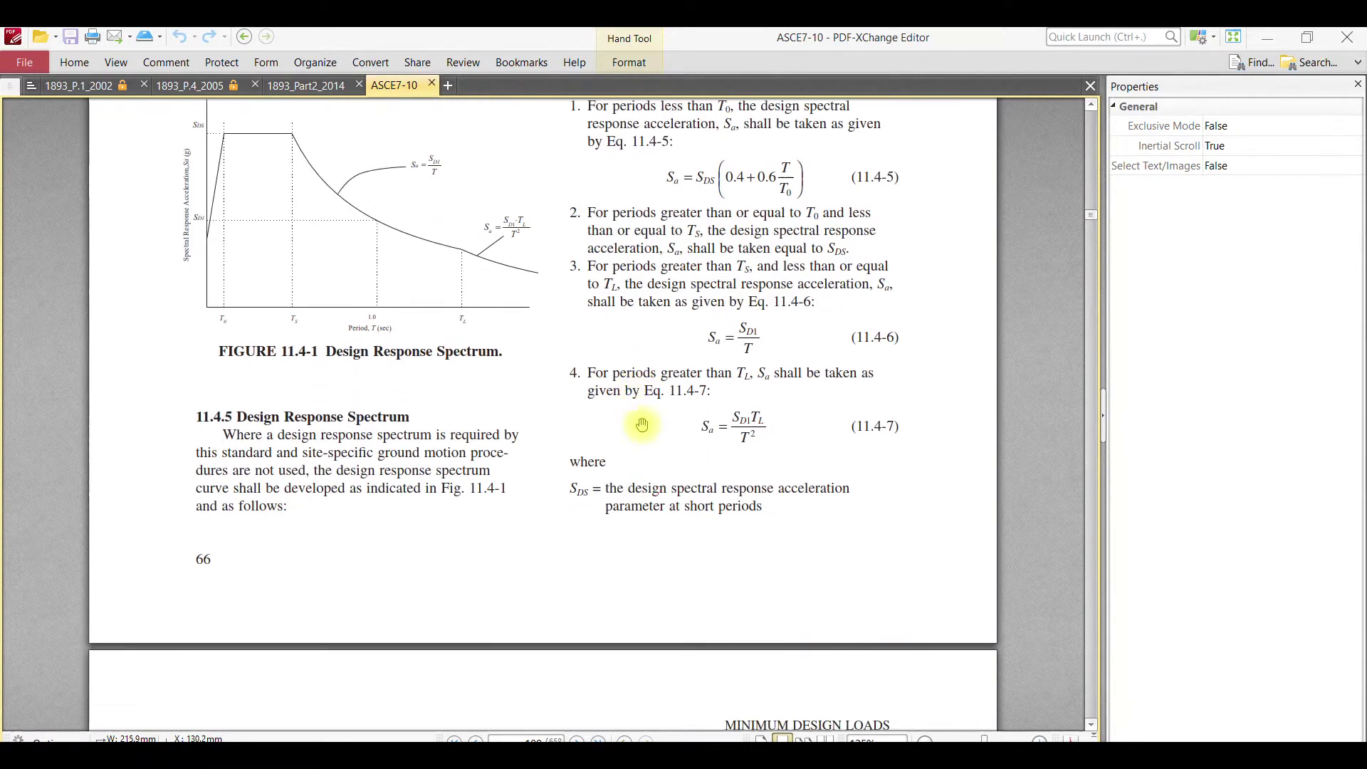
{"action": "scroll", "coordinate": [531, 514], "scroll_direction": "up", "scroll_amount": 4}
{"action": "scroll", "coordinate": [531, 513], "scroll_direction": "down", "scroll_amount": 3}
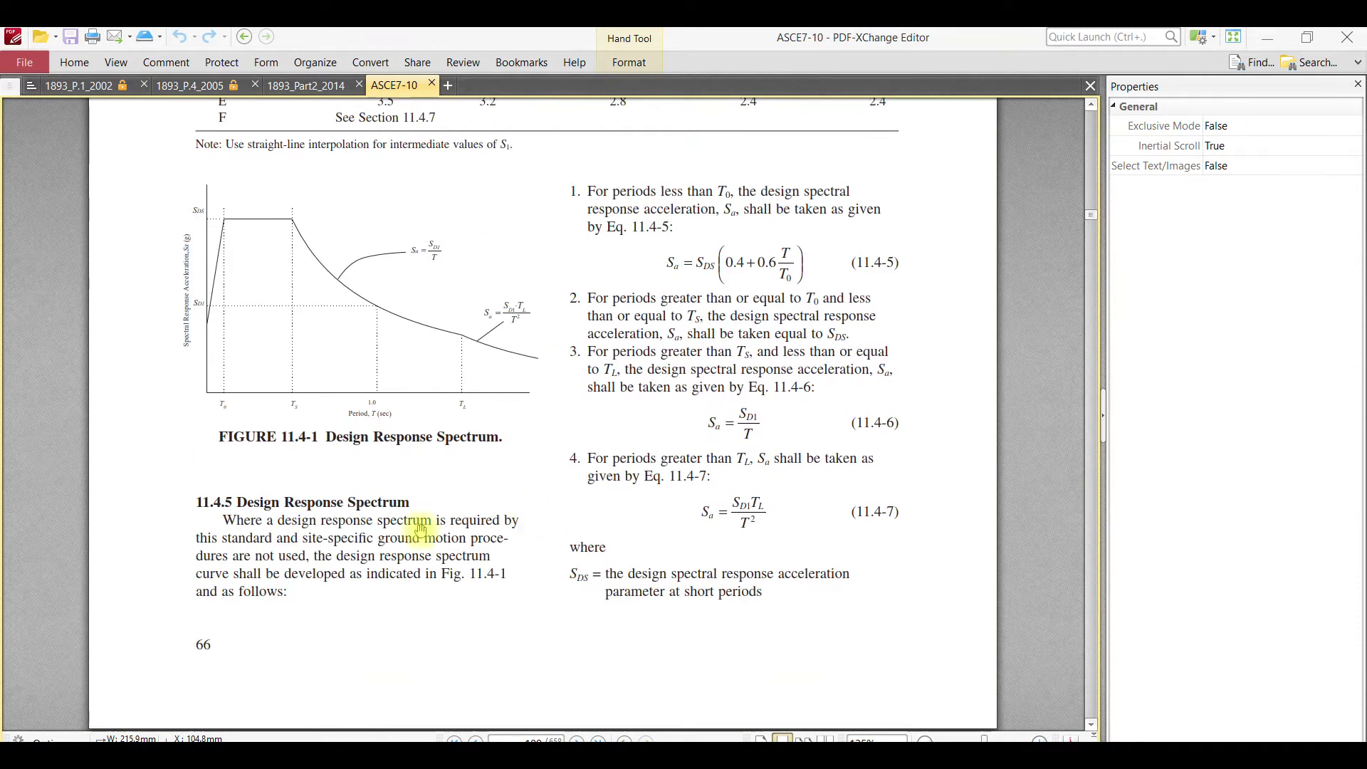
{"action": "scroll", "coordinate": [225, 563], "scroll_direction": "up", "scroll_amount": 1}
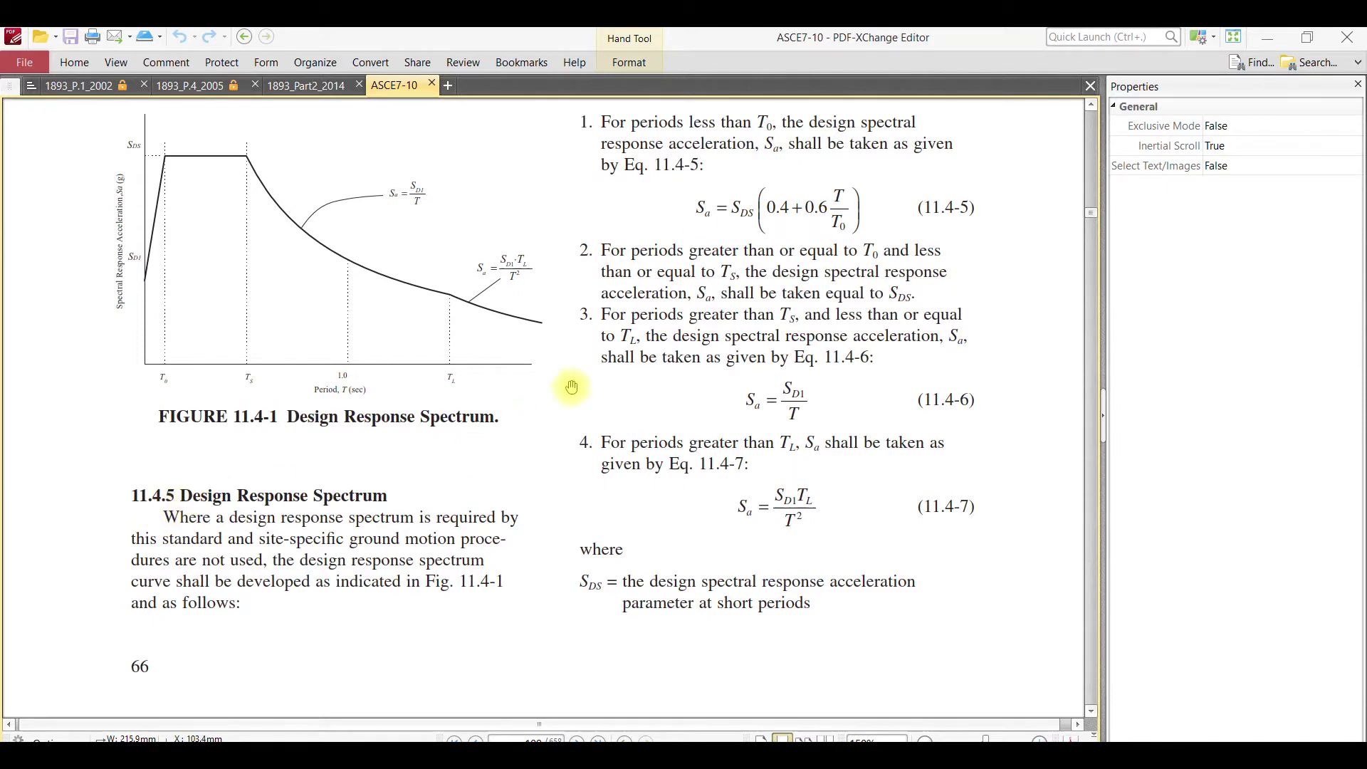
{"action": "scroll", "coordinate": [573, 385], "scroll_direction": "up", "scroll_amount": 2}
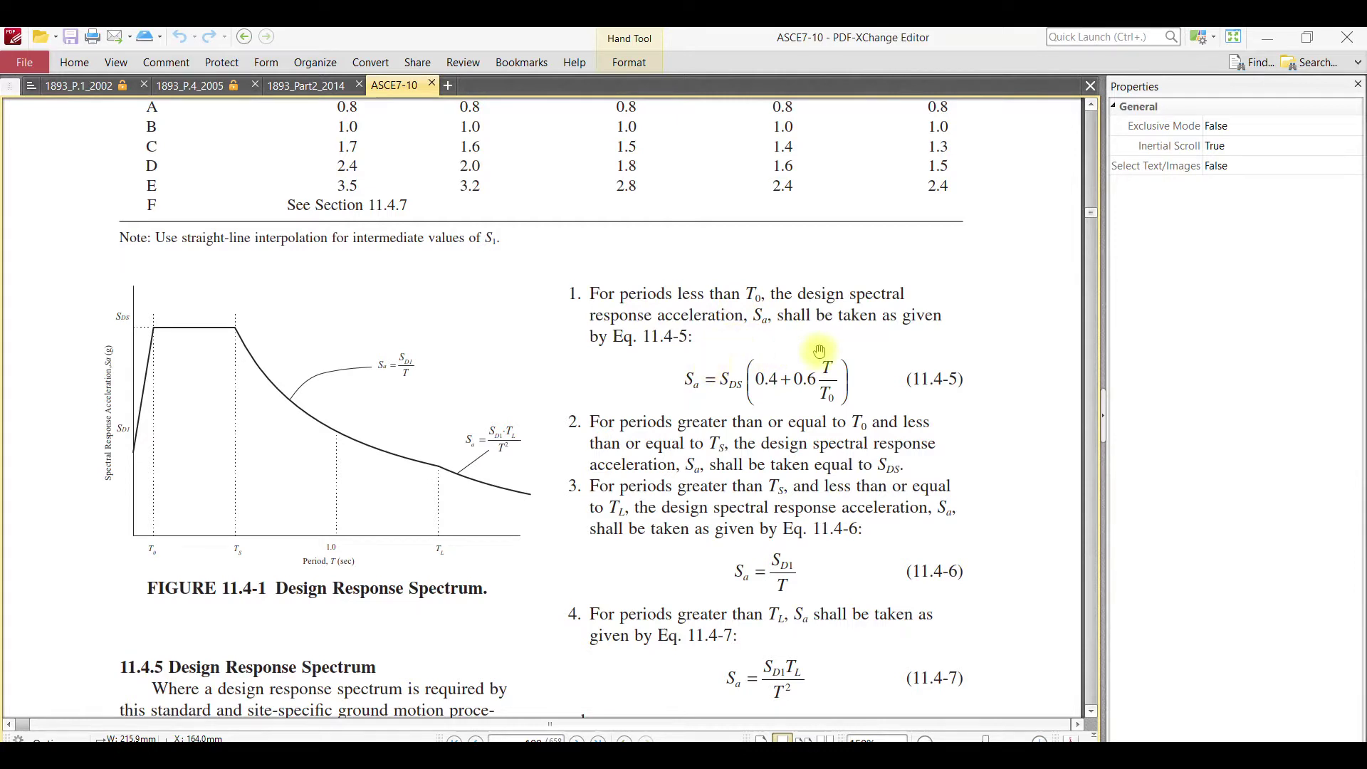
{"action": "scroll", "coordinate": [804, 392], "scroll_direction": "down", "scroll_amount": 2}
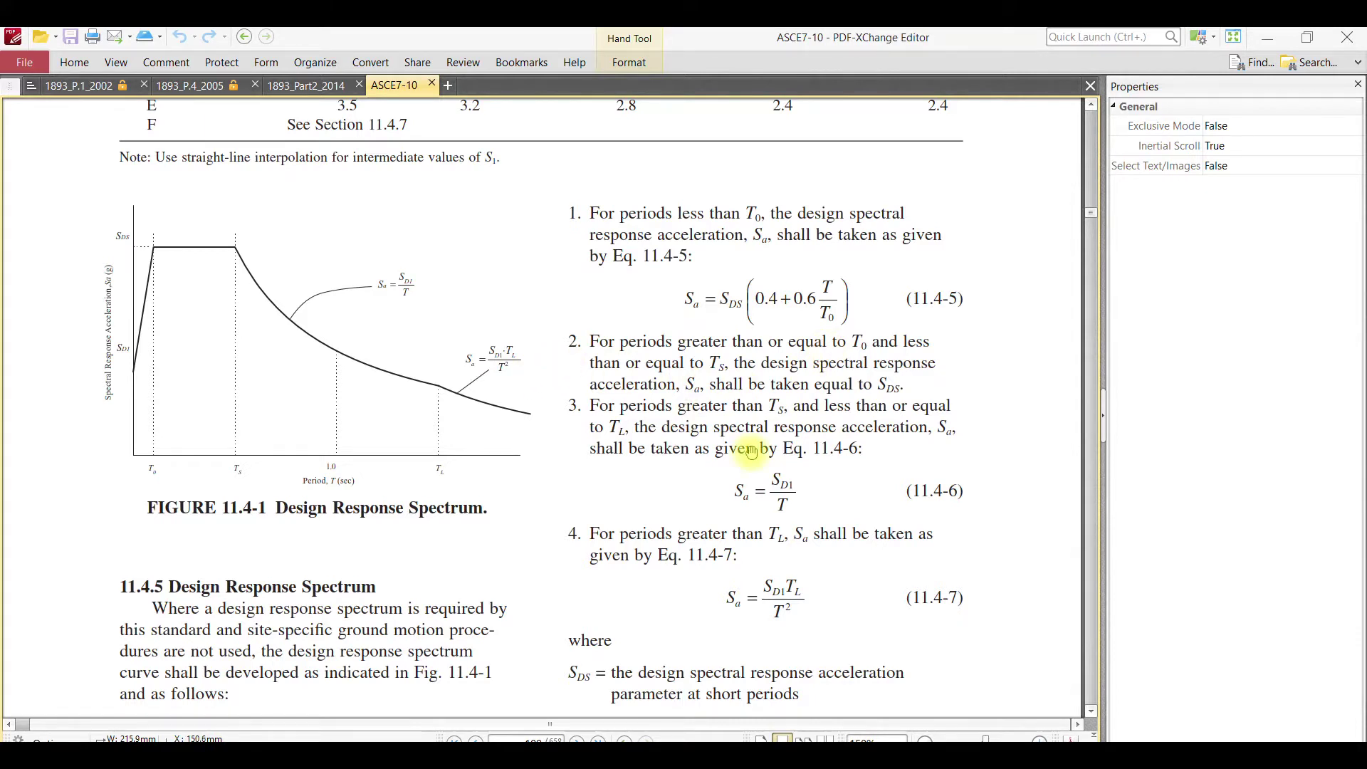
{"action": "left_click", "coordinate": [683, 650]}
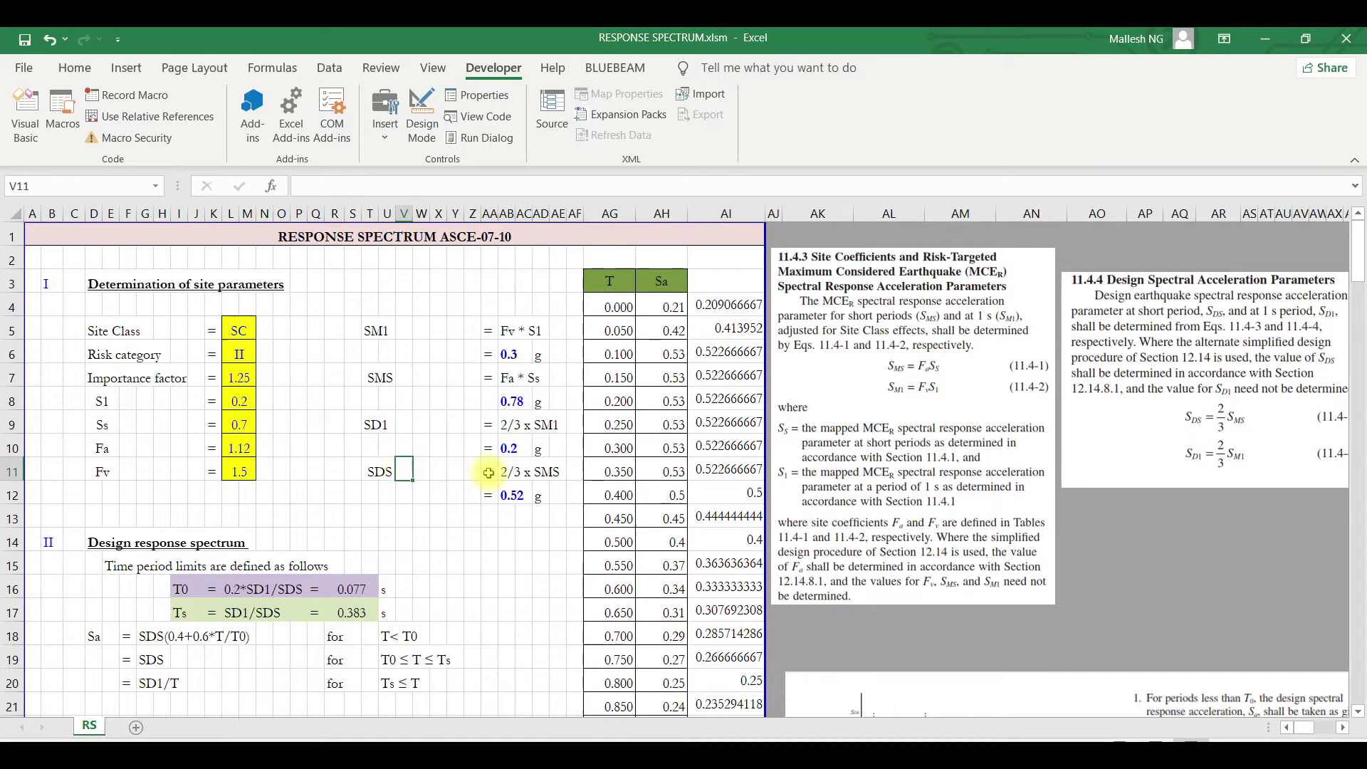
- Highlight the site parameters: Site Class, Risk category and Importance factor 1.25
{"action": "left_click_drag", "start_coordinate": [100, 328], "coordinate": [252, 472]}
{"action": "left_click", "coordinate": [301, 383]}
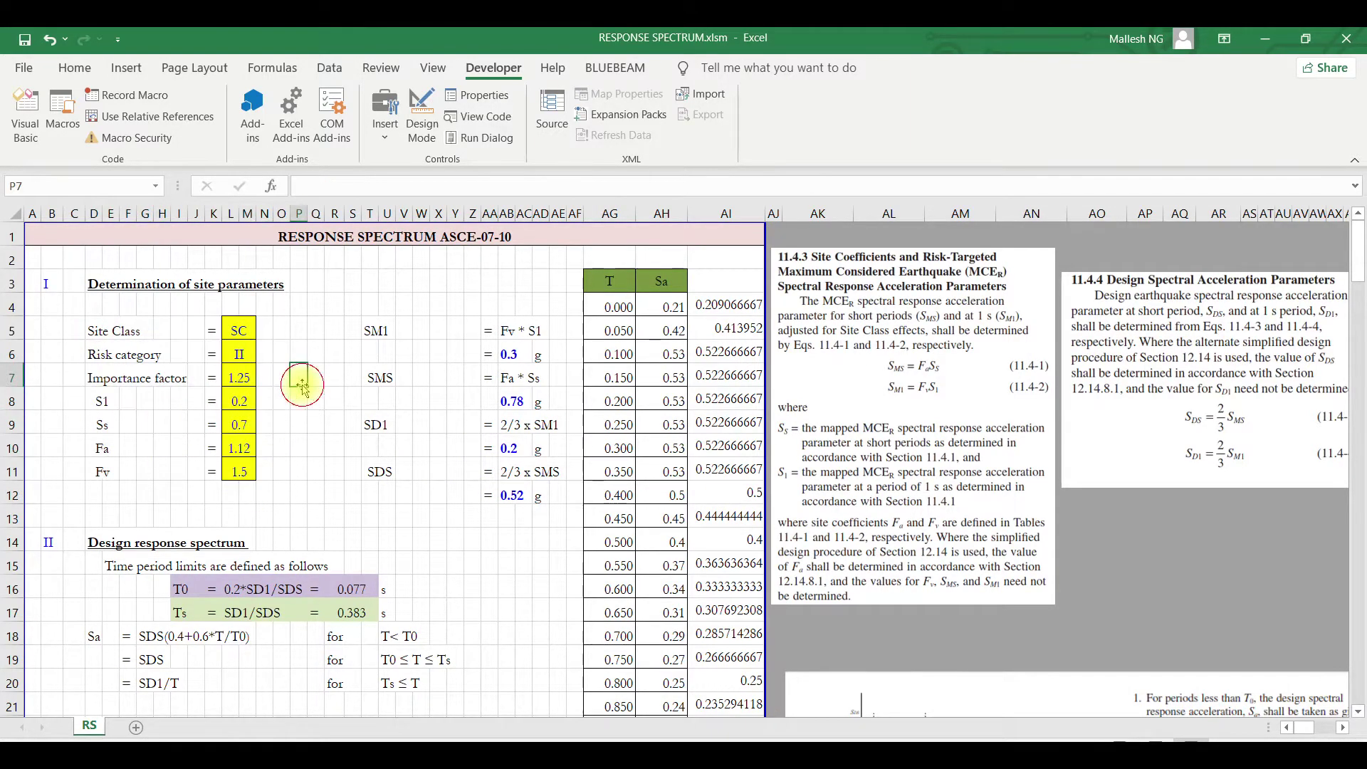
{"action": "left_click", "coordinate": [93, 331]}
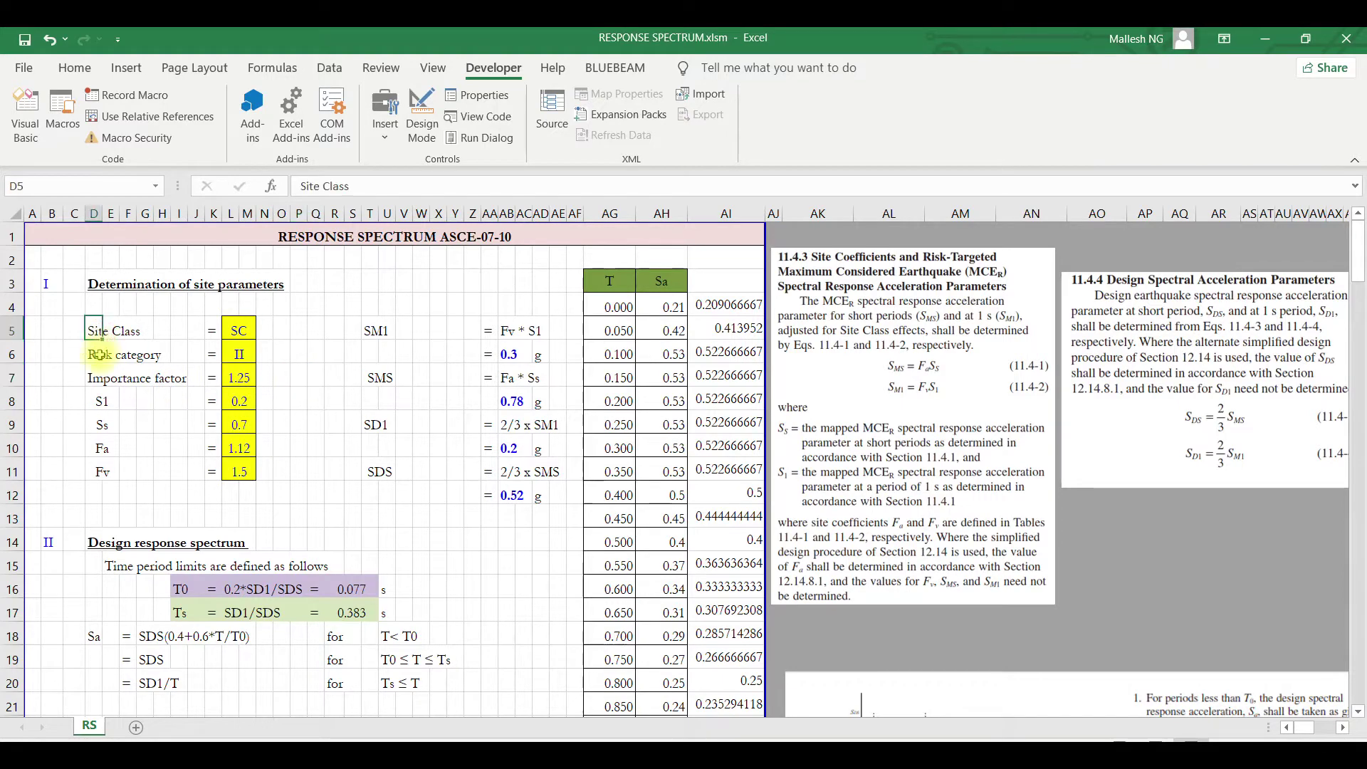
{"action": "left_click", "coordinate": [93, 355]}
{"action": "left_click_drag", "start_coordinate": [89, 335], "coordinate": [94, 351]}
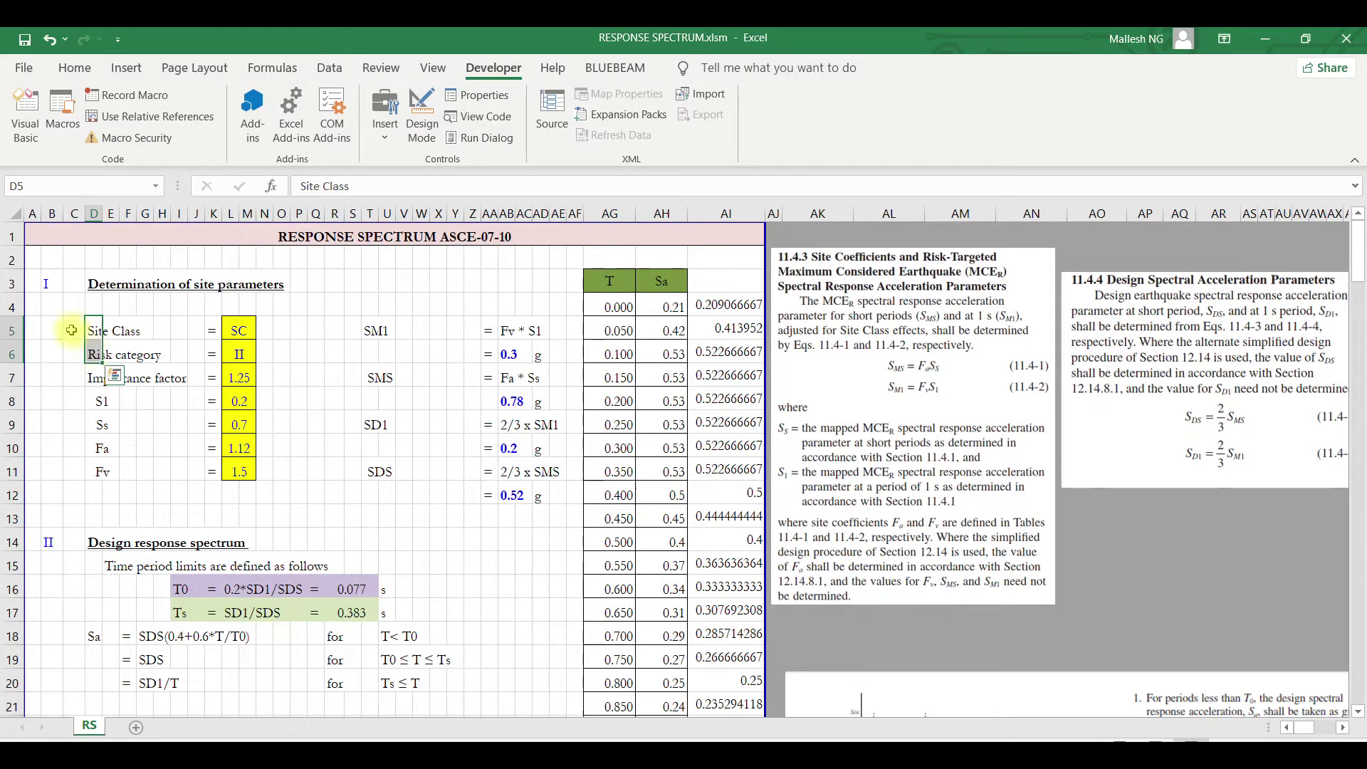
{"action": "left_click", "coordinate": [100, 449]}
{"action": "left_click", "coordinate": [92, 377]}
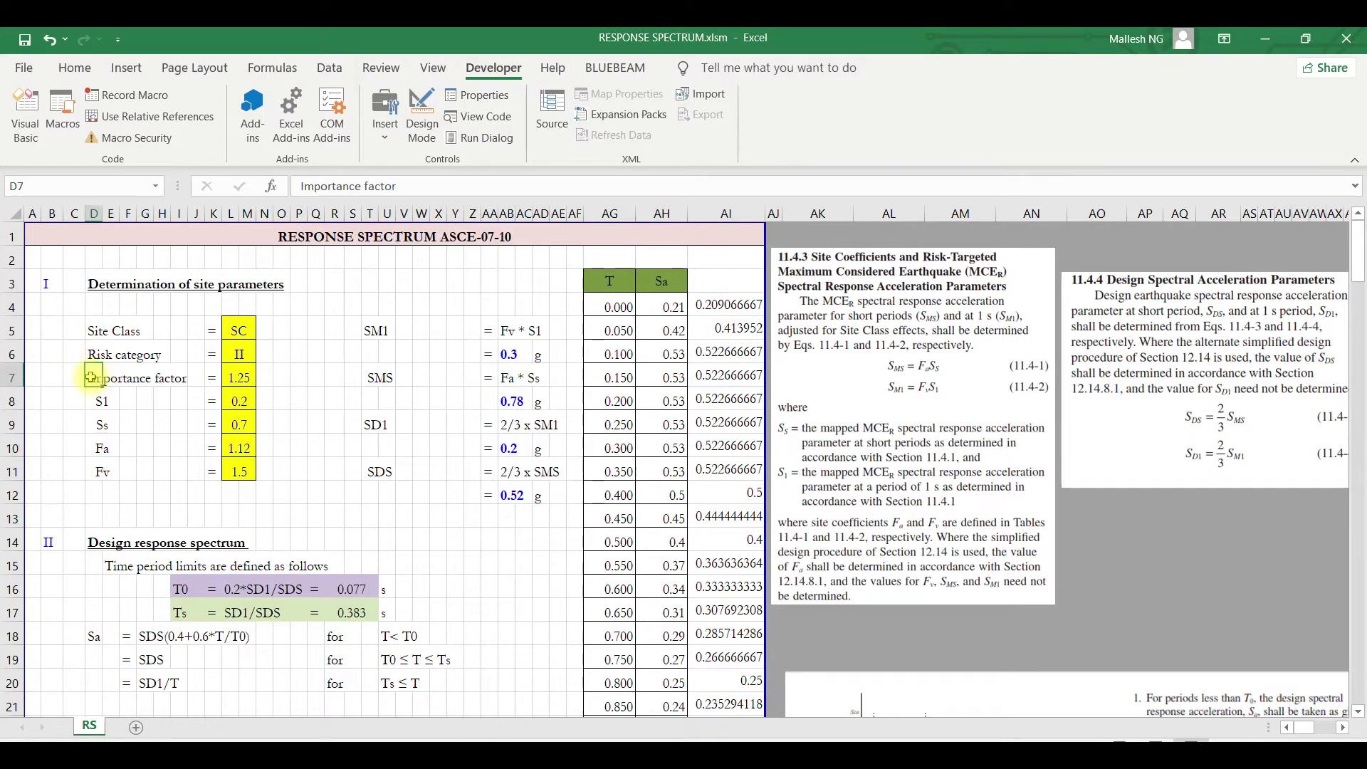
{"action": "left_click_drag", "start_coordinate": [91, 378], "coordinate": [225, 383]}
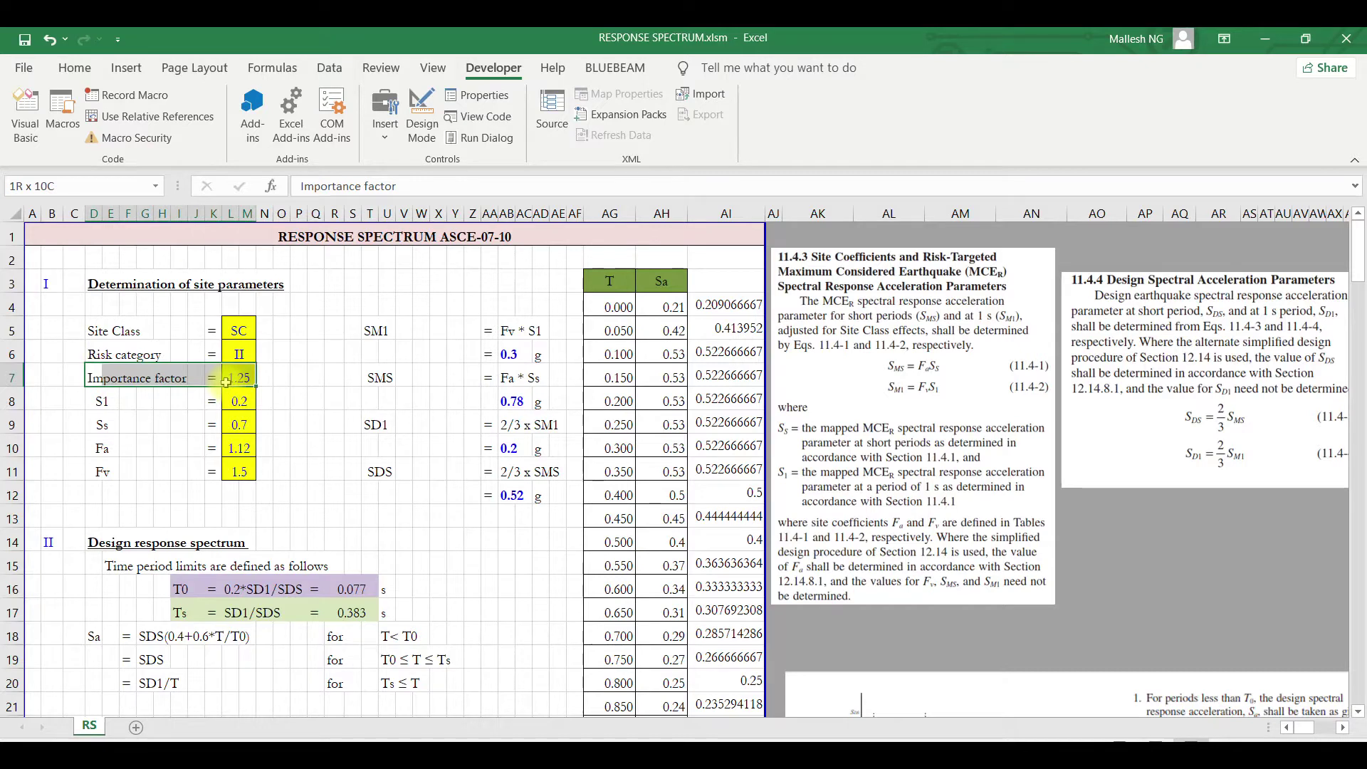
- Highlight the S1, Ss, Fa = 1.12 and Fv = 1.5 rows, then reveal Tables 11.4-1 and 11.4-2
{"action": "left_click_drag", "start_coordinate": [100, 401], "coordinate": [226, 427]}
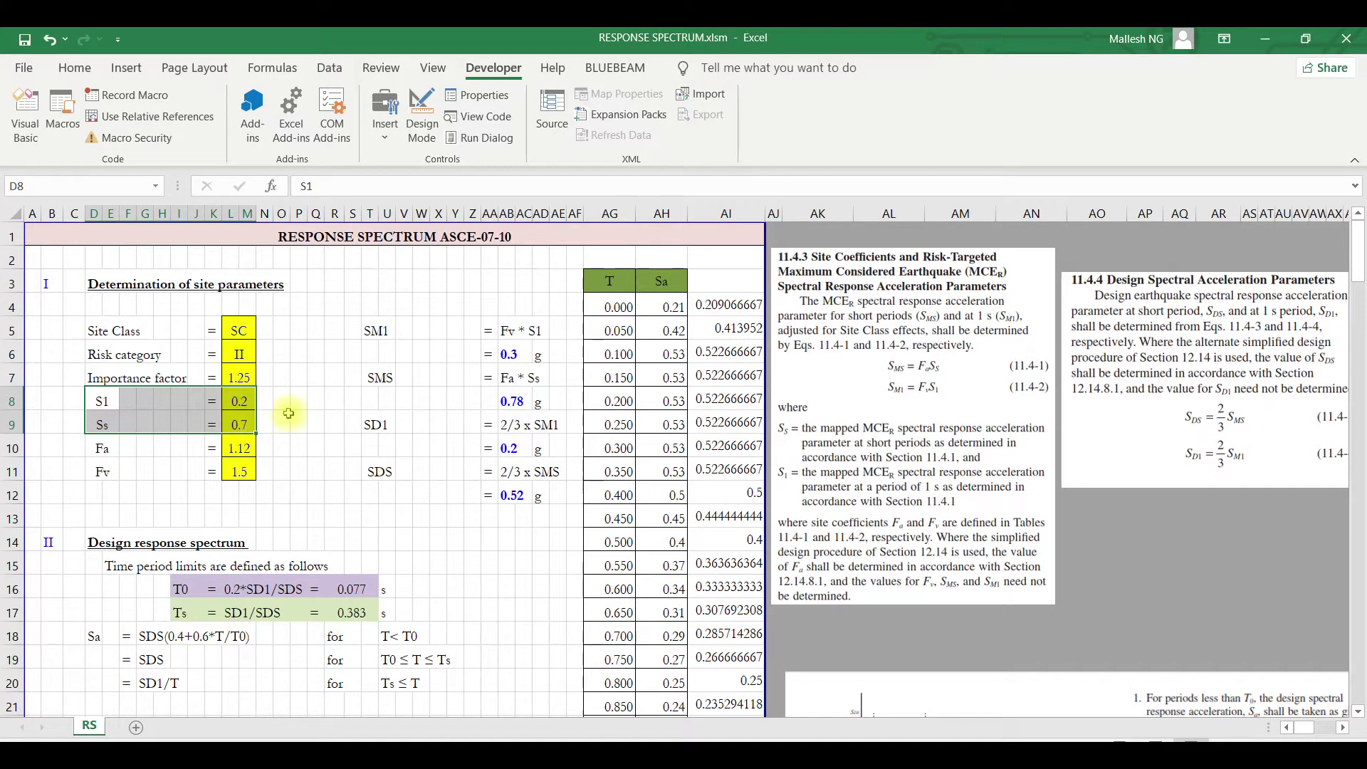
{"action": "left_click_drag", "start_coordinate": [102, 448], "coordinate": [104, 473]}
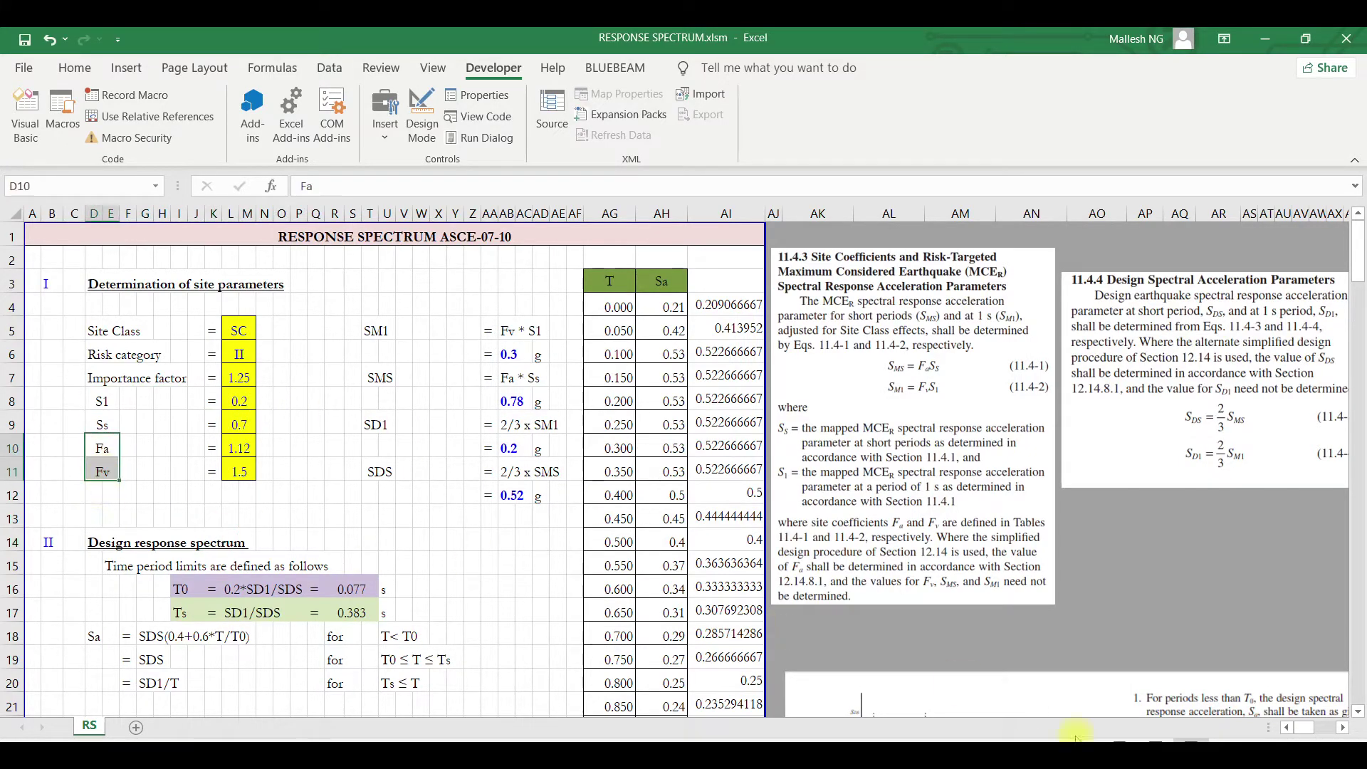
{"action": "left_click_drag", "start_coordinate": [1344, 727], "coordinate": [1344, 729]}
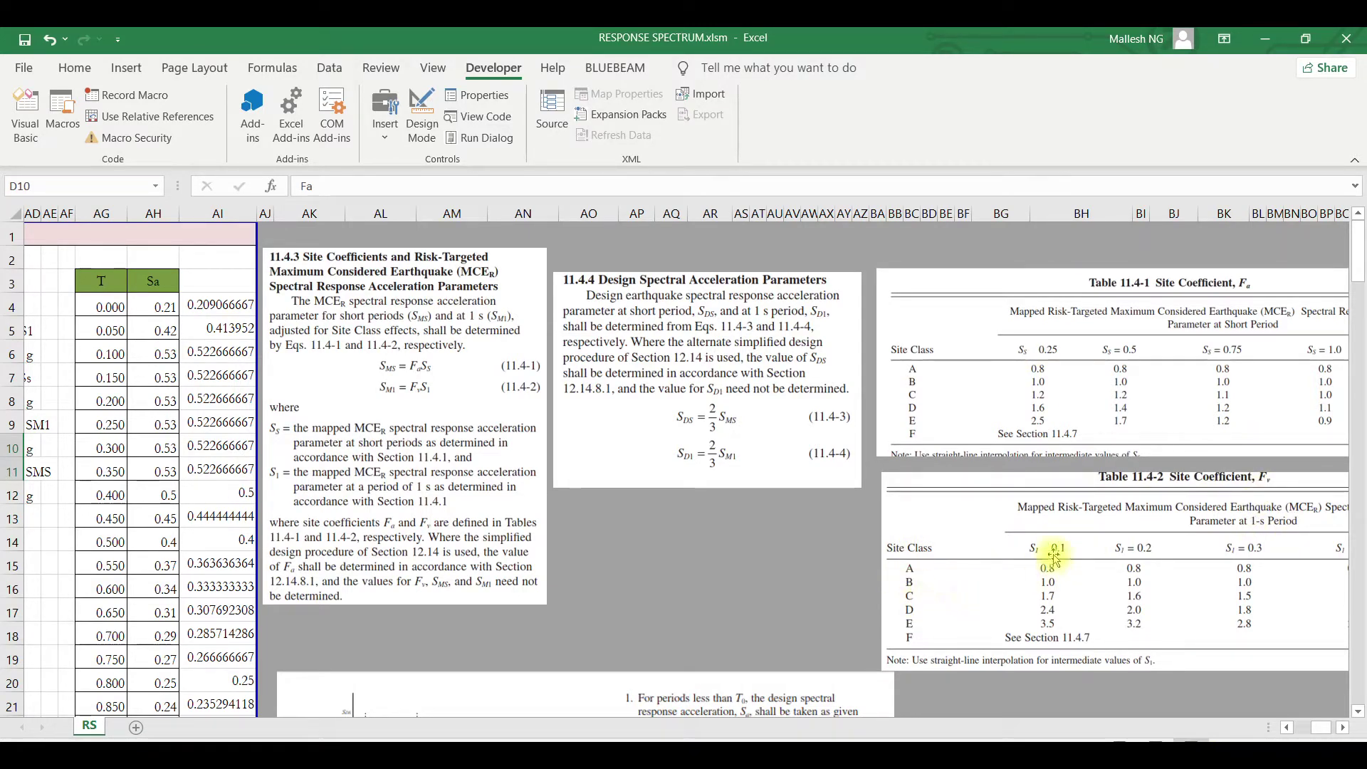
{"action": "left_click_drag", "start_coordinate": [1319, 727], "coordinate": [1303, 729]}
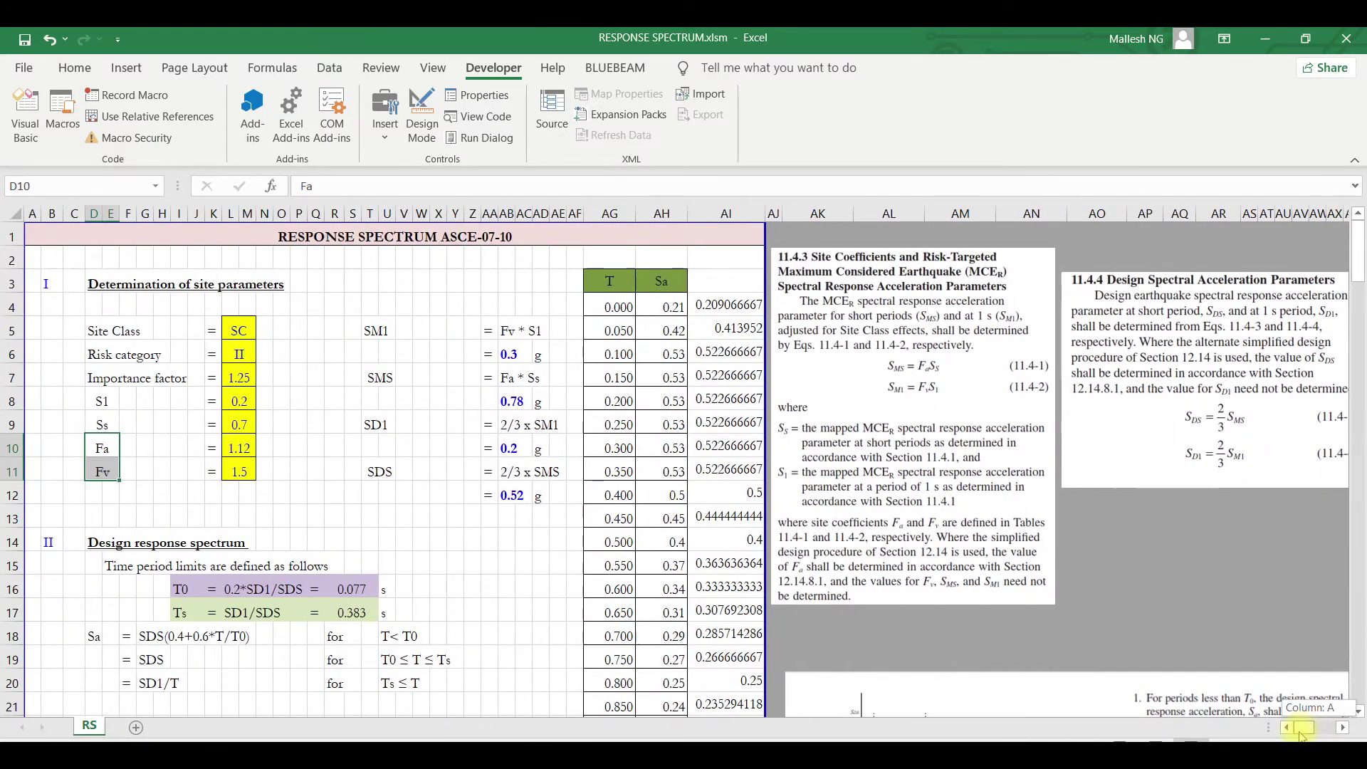
{"action": "left_click", "coordinate": [332, 443]}
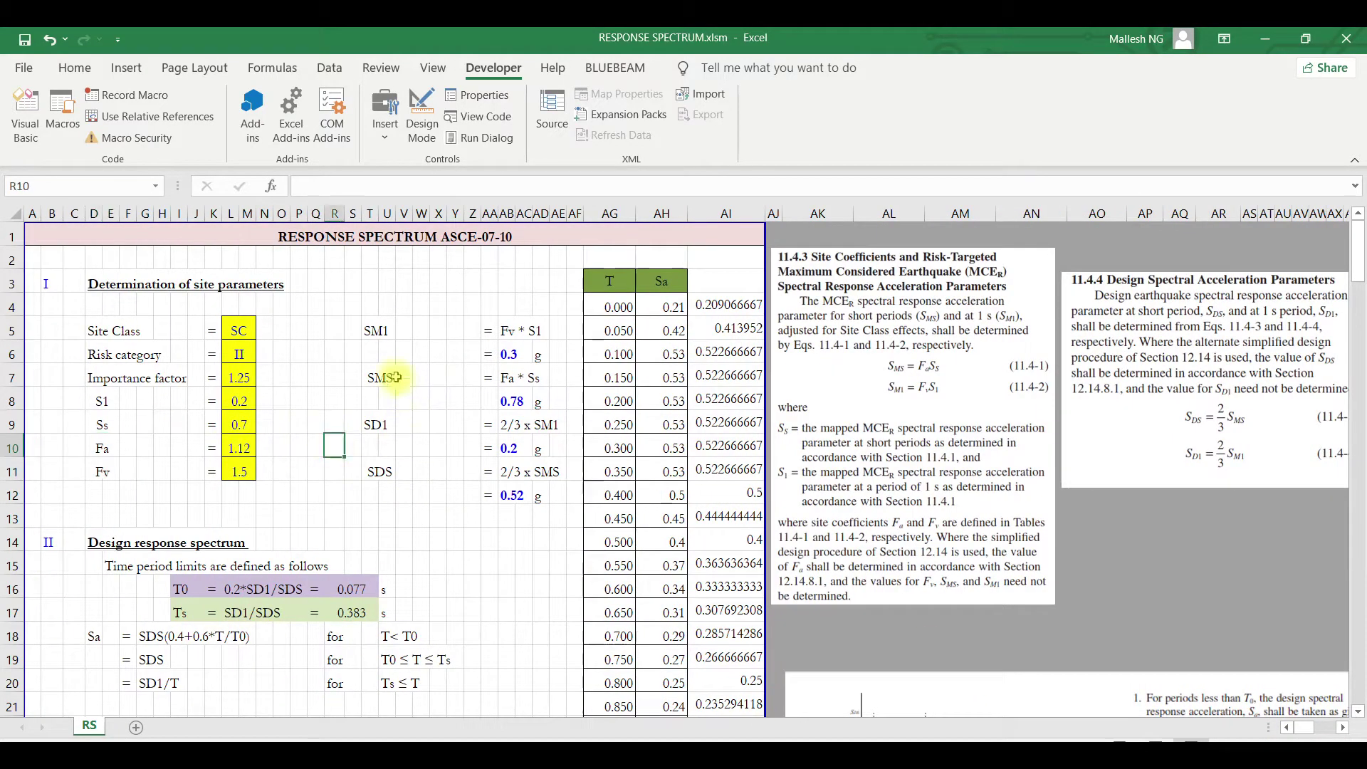
{"action": "left_click", "coordinate": [377, 329]}
{"action": "left_click_drag", "start_coordinate": [378, 328], "coordinate": [562, 502]}
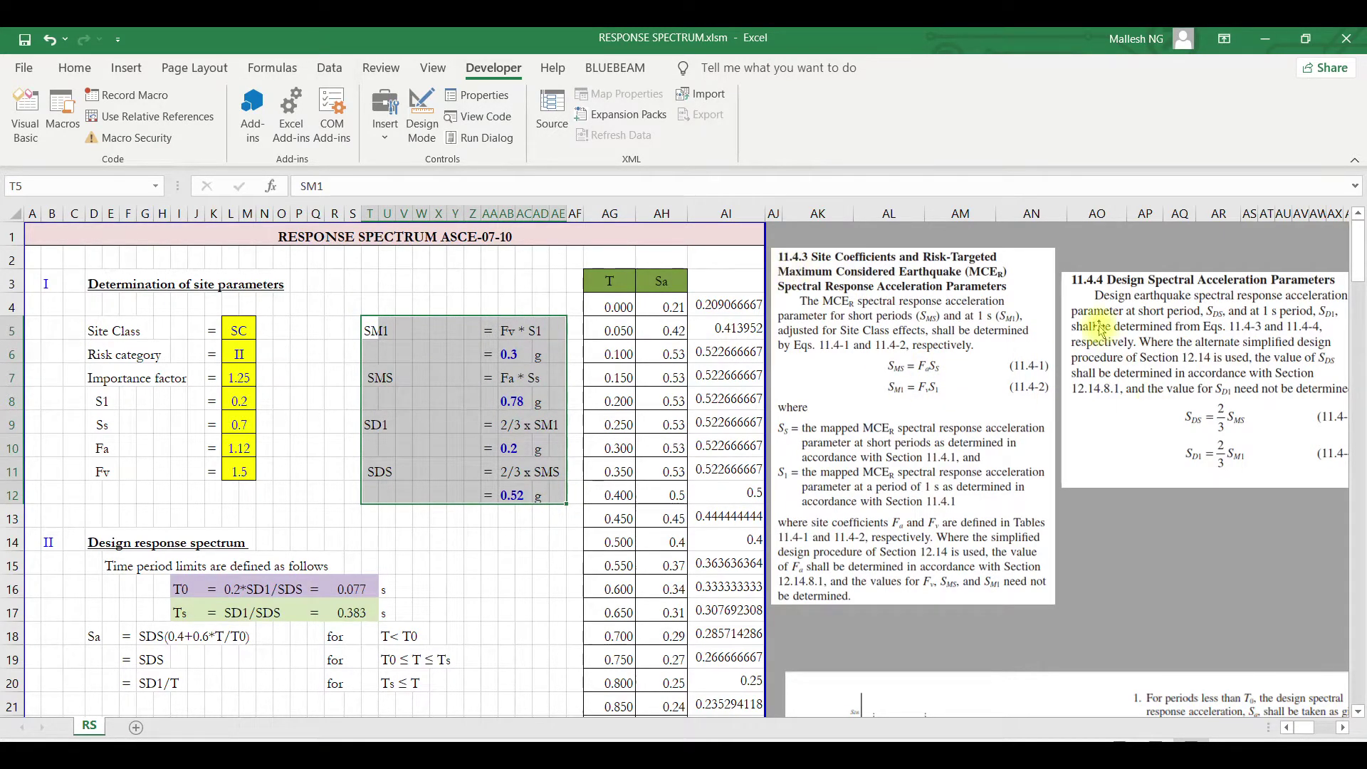
{"action": "left_click", "coordinate": [1239, 578]}
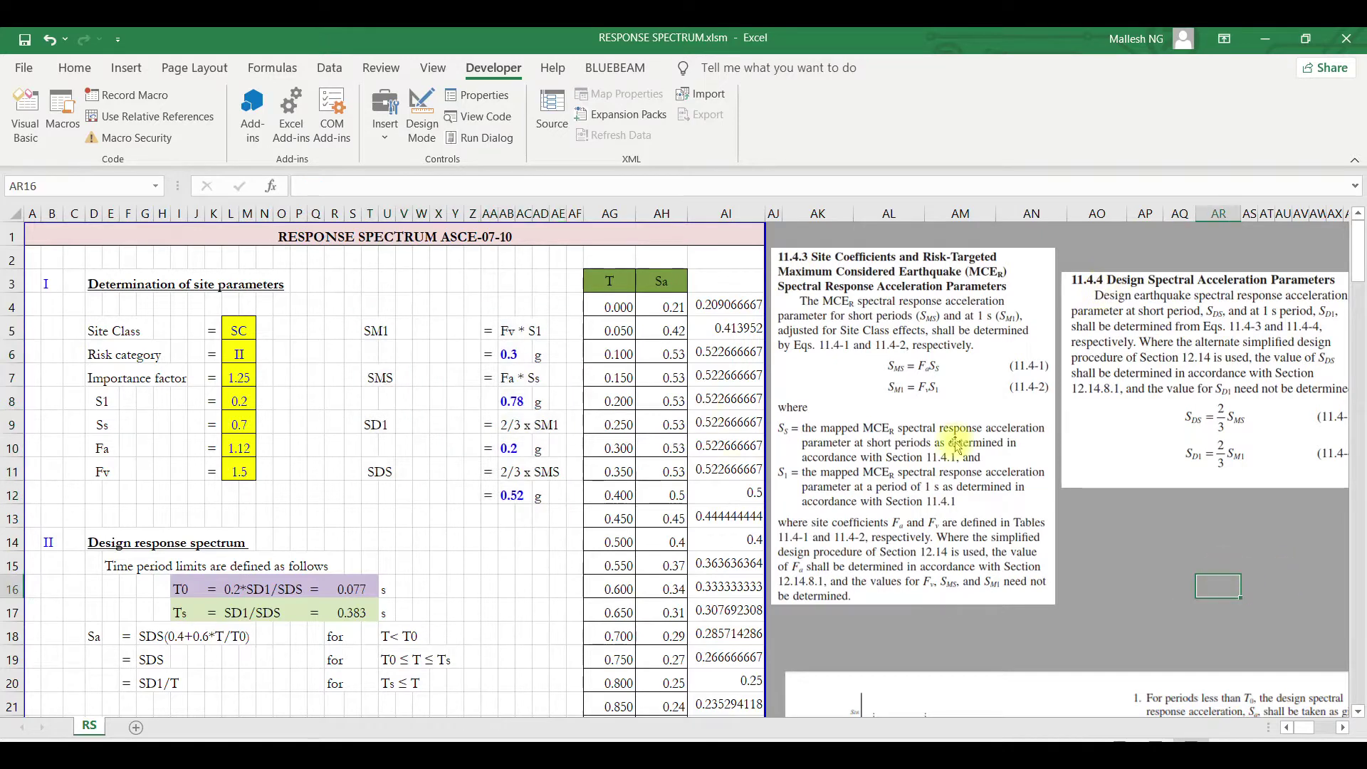
{"action": "left_click", "coordinate": [1185, 563]}
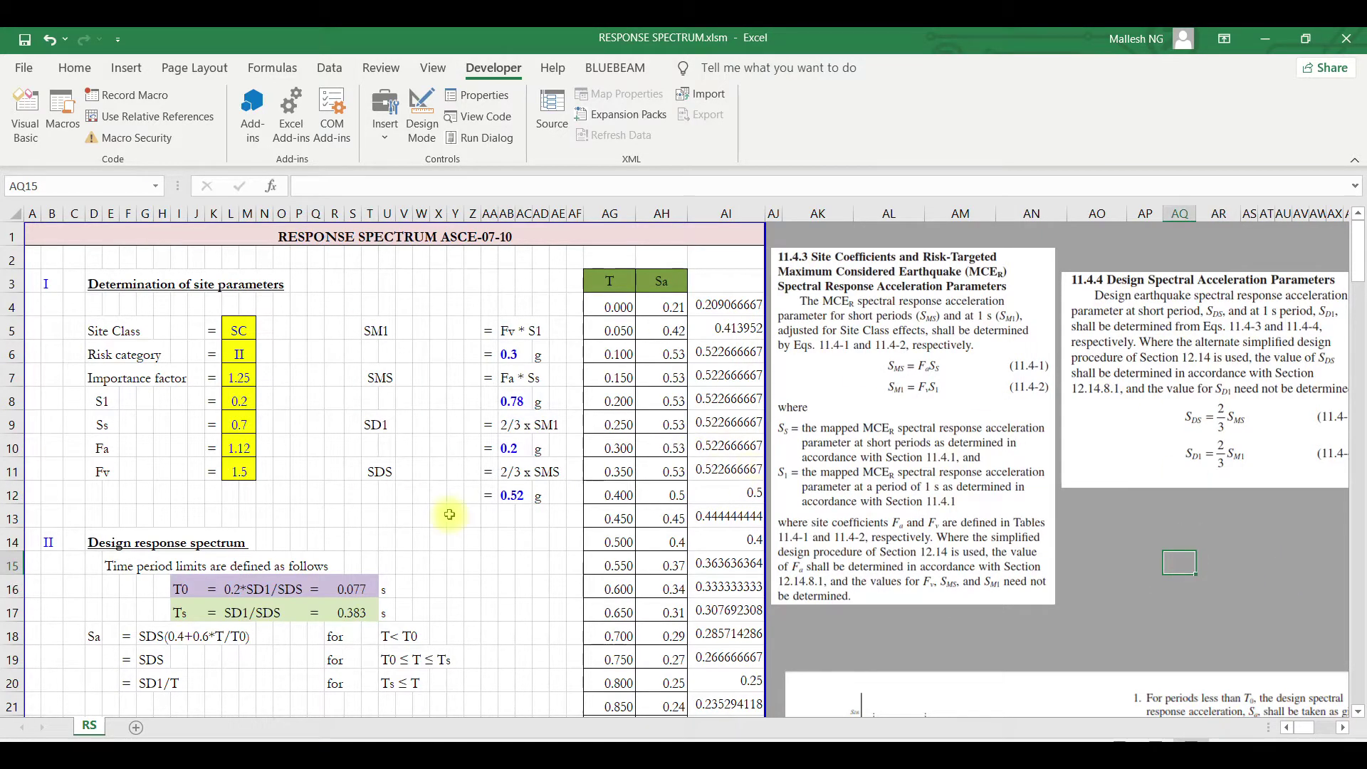
{"action": "scroll", "coordinate": [444, 432], "scroll_direction": "down", "scroll_amount": 2}
{"action": "left_click", "coordinate": [445, 432]}
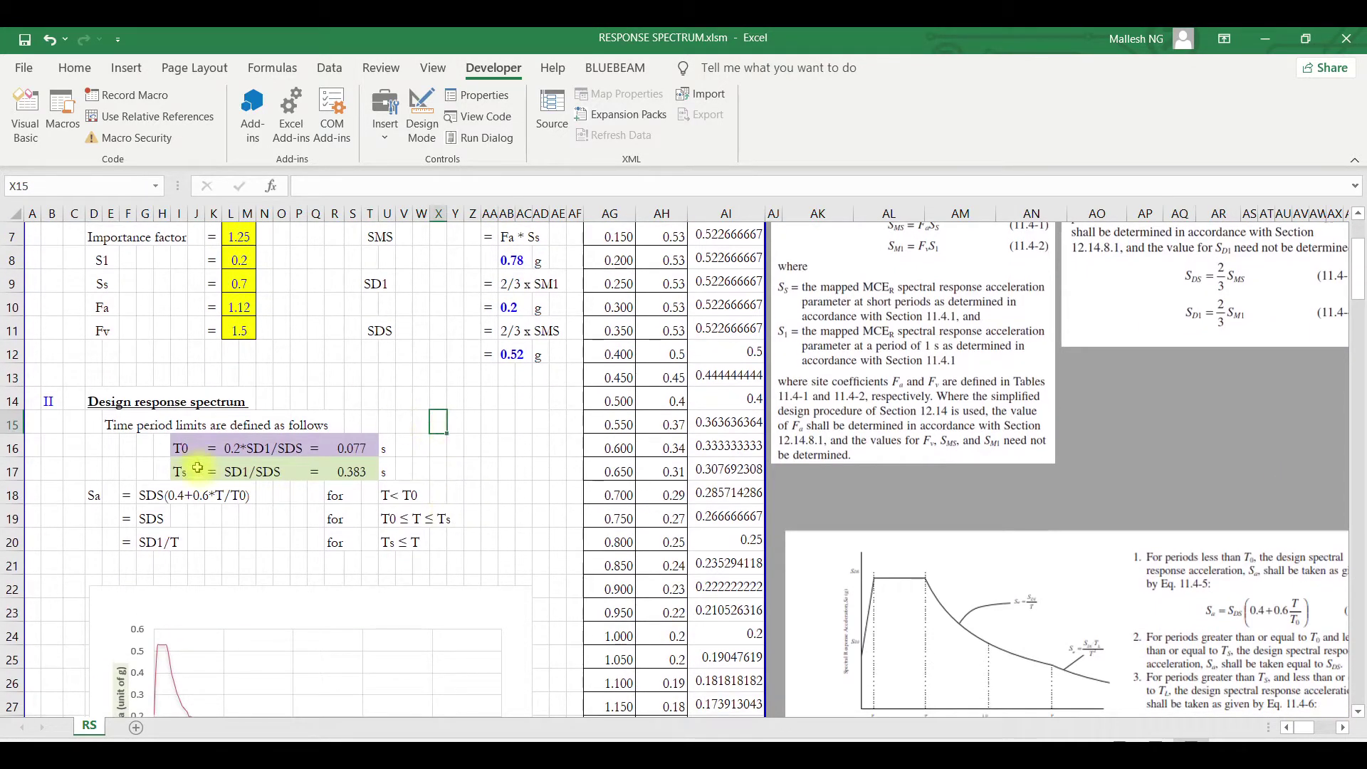
{"action": "scroll", "coordinate": [197, 468], "scroll_direction": "down", "scroll_amount": 3}
{"action": "scroll", "coordinate": [200, 518], "scroll_direction": "up", "scroll_amount": 4}
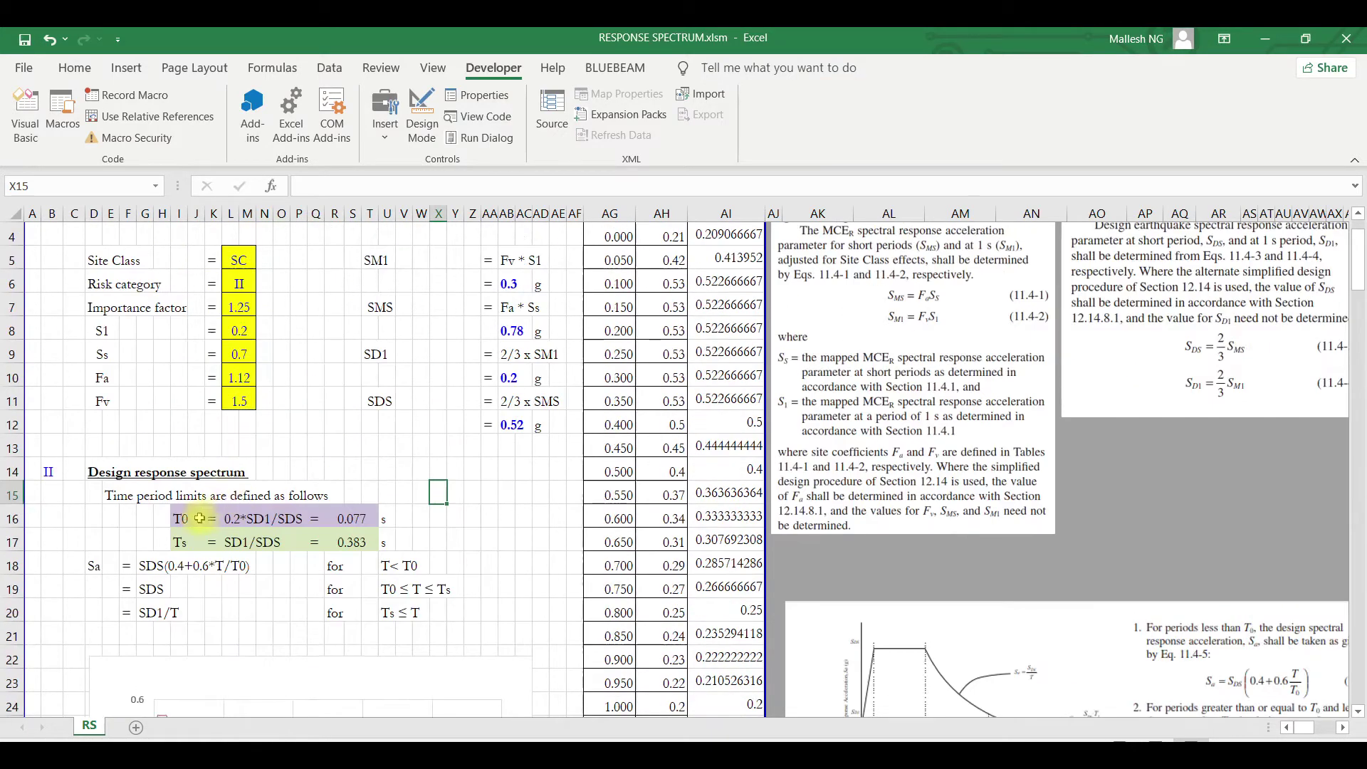
{"action": "left_click_drag", "start_coordinate": [200, 518], "coordinate": [370, 543]}
{"action": "scroll", "coordinate": [405, 427], "scroll_direction": "down", "scroll_amount": 8}
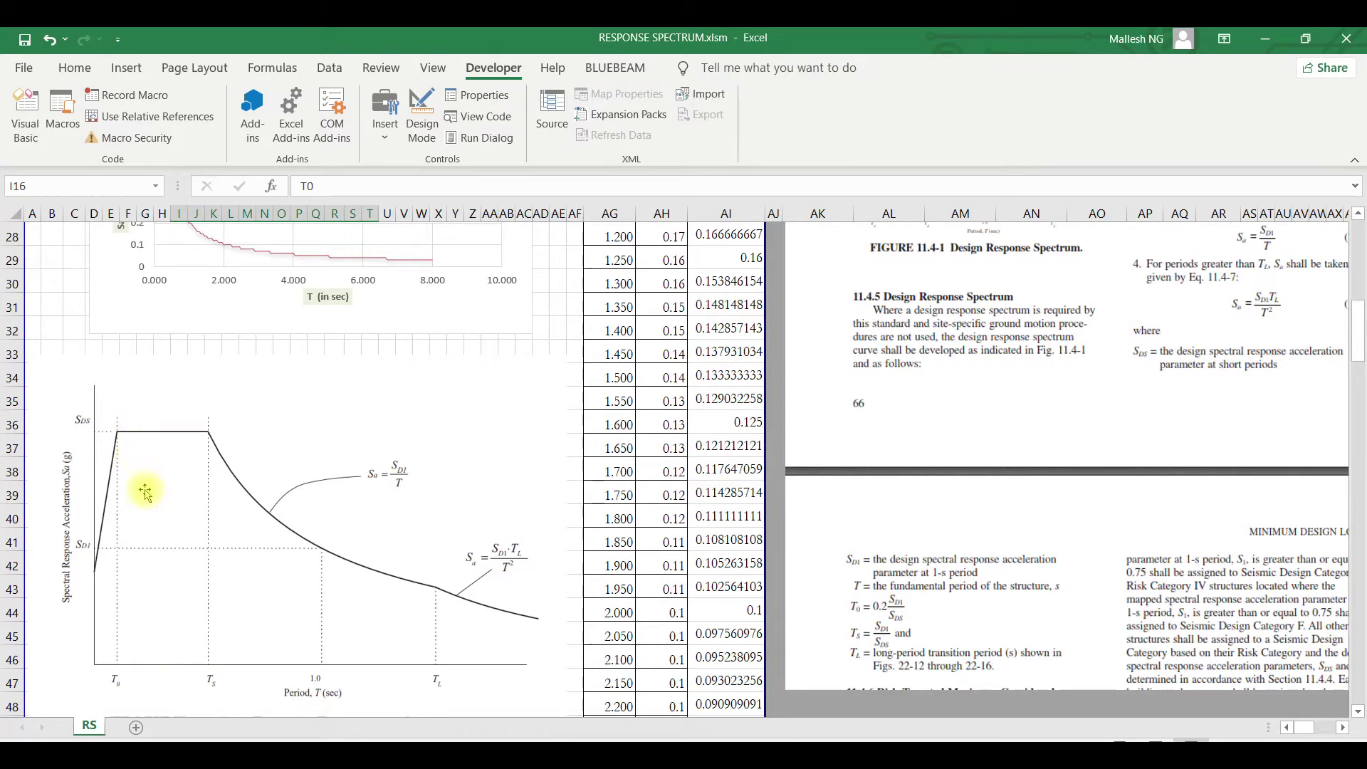
{"action": "scroll", "coordinate": [329, 635], "scroll_direction": "up", "scroll_amount": 5}
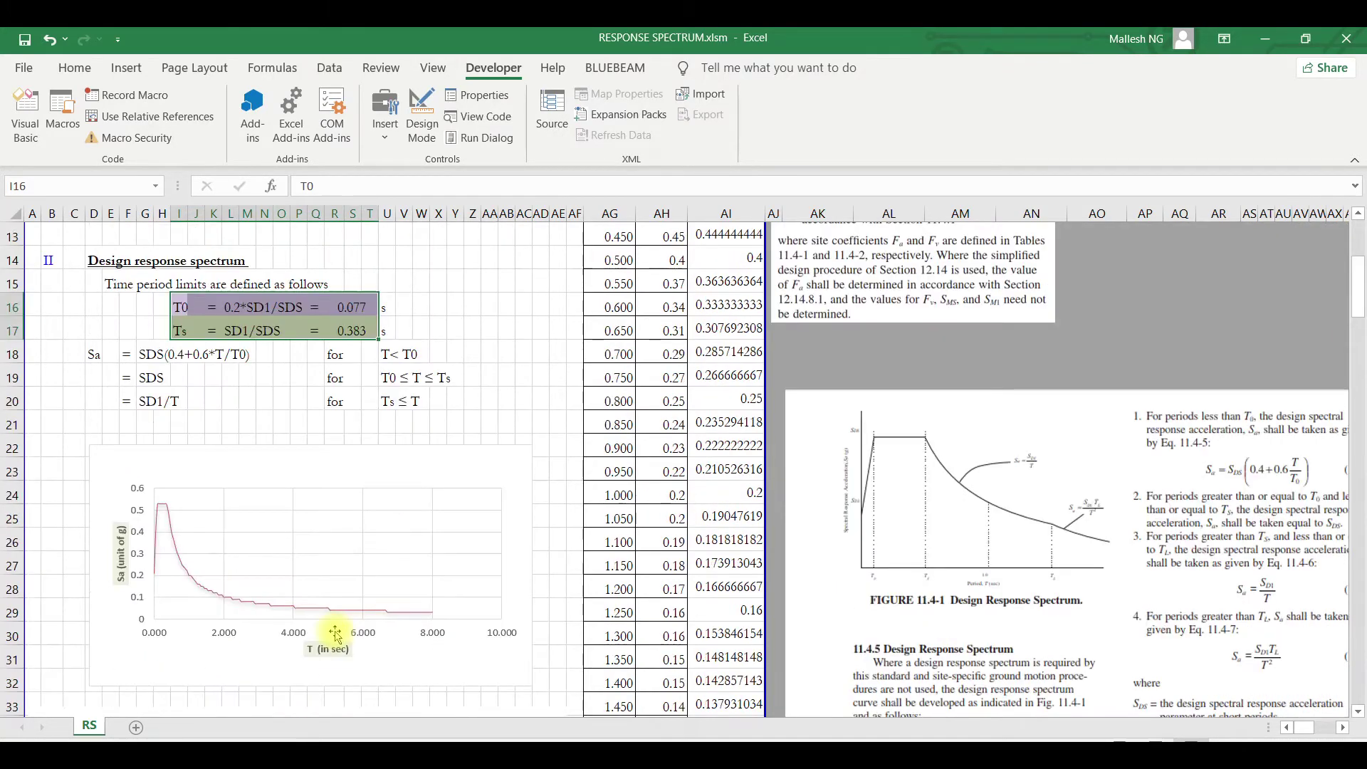
{"action": "left_click", "coordinate": [203, 392]}
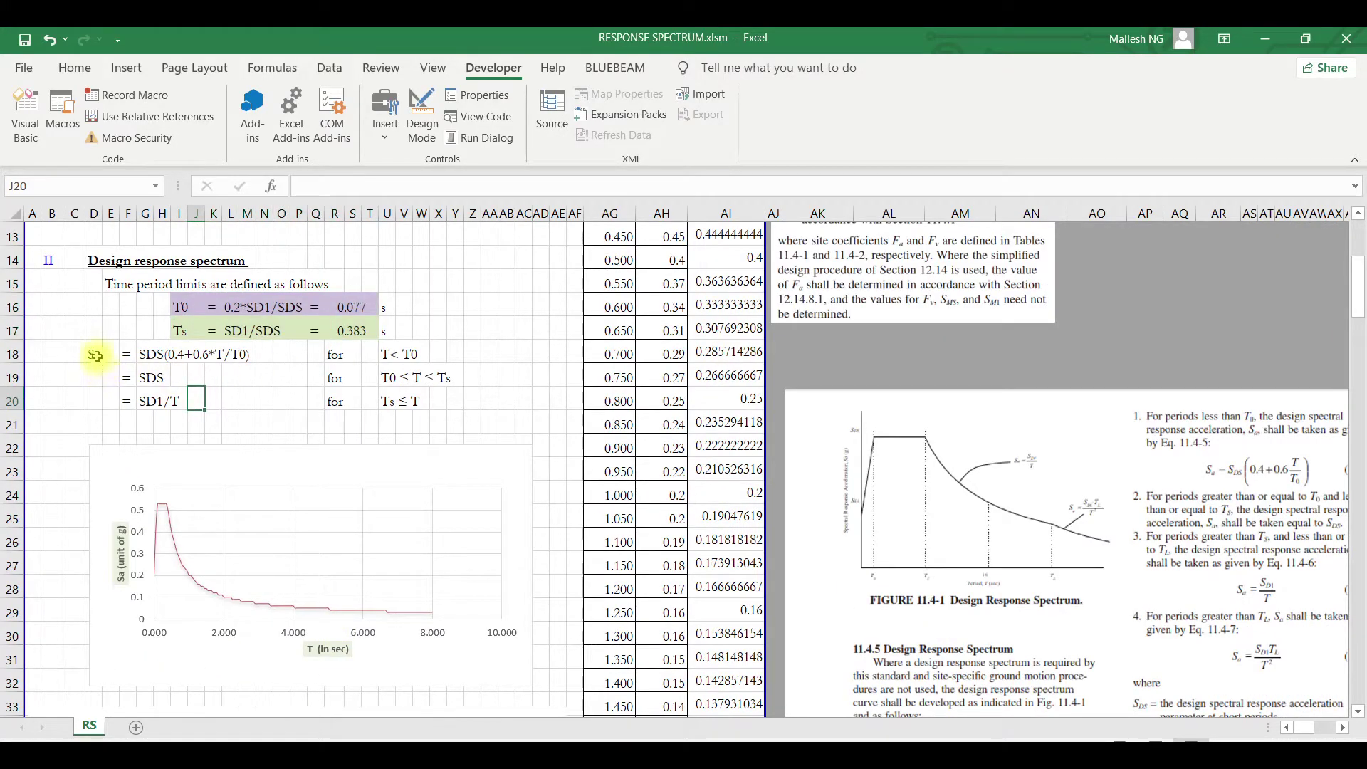
{"action": "left_click_drag", "start_coordinate": [95, 355], "coordinate": [192, 405]}
{"action": "scroll", "coordinate": [317, 436], "scroll_direction": "down", "scroll_amount": 4}
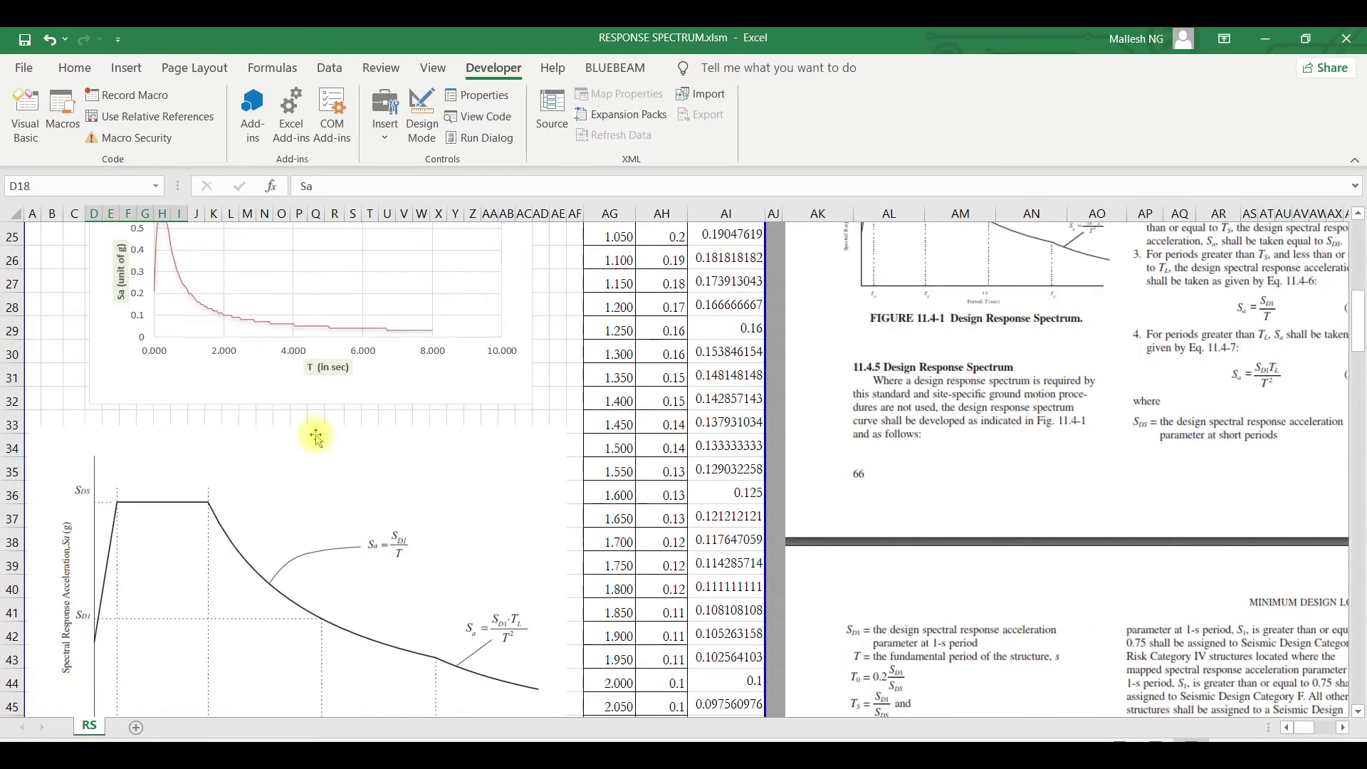
{"action": "scroll", "coordinate": [317, 436], "scroll_direction": "down", "scroll_amount": 4}
{"action": "scroll", "coordinate": [92, 382], "scroll_direction": "up", "scroll_amount": 9}
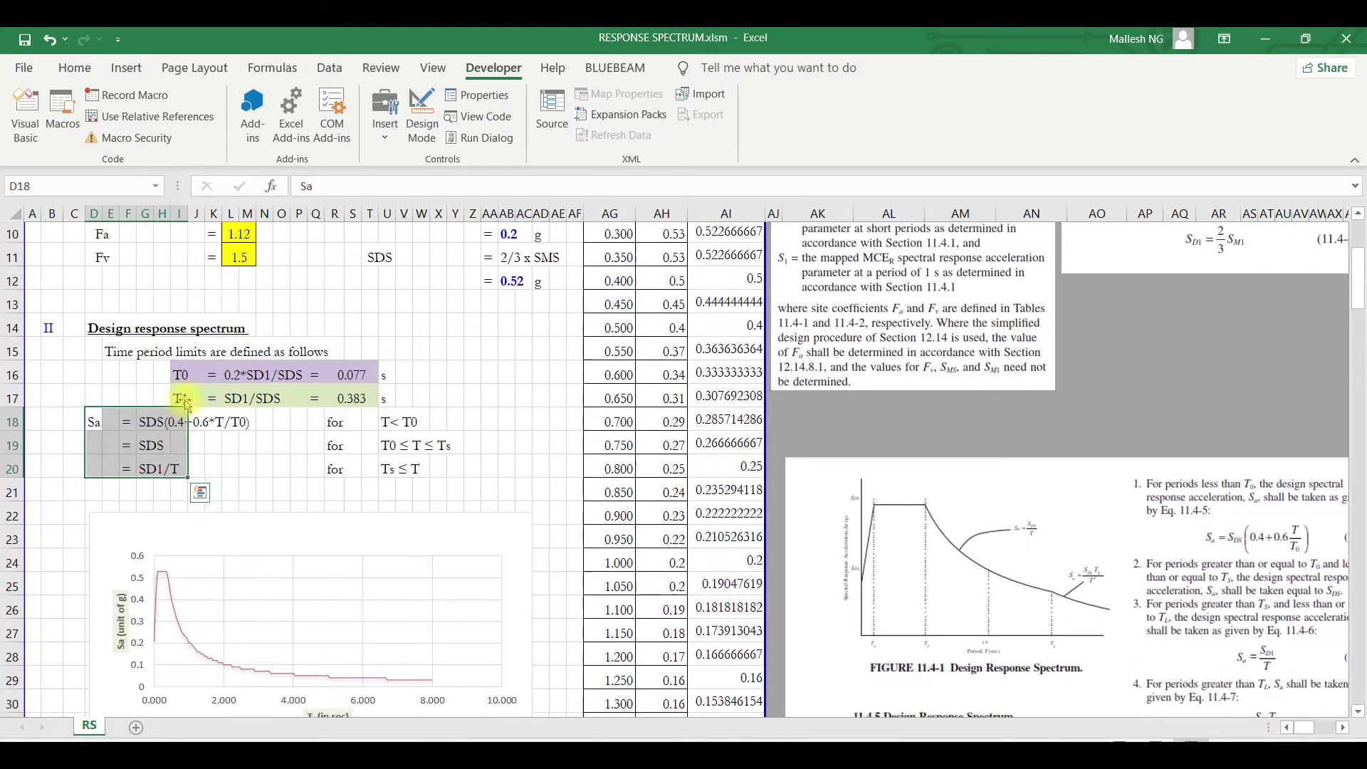
{"action": "left_click", "coordinate": [388, 422]}
{"action": "scroll", "coordinate": [132, 559], "scroll_direction": "down", "scroll_amount": 5}
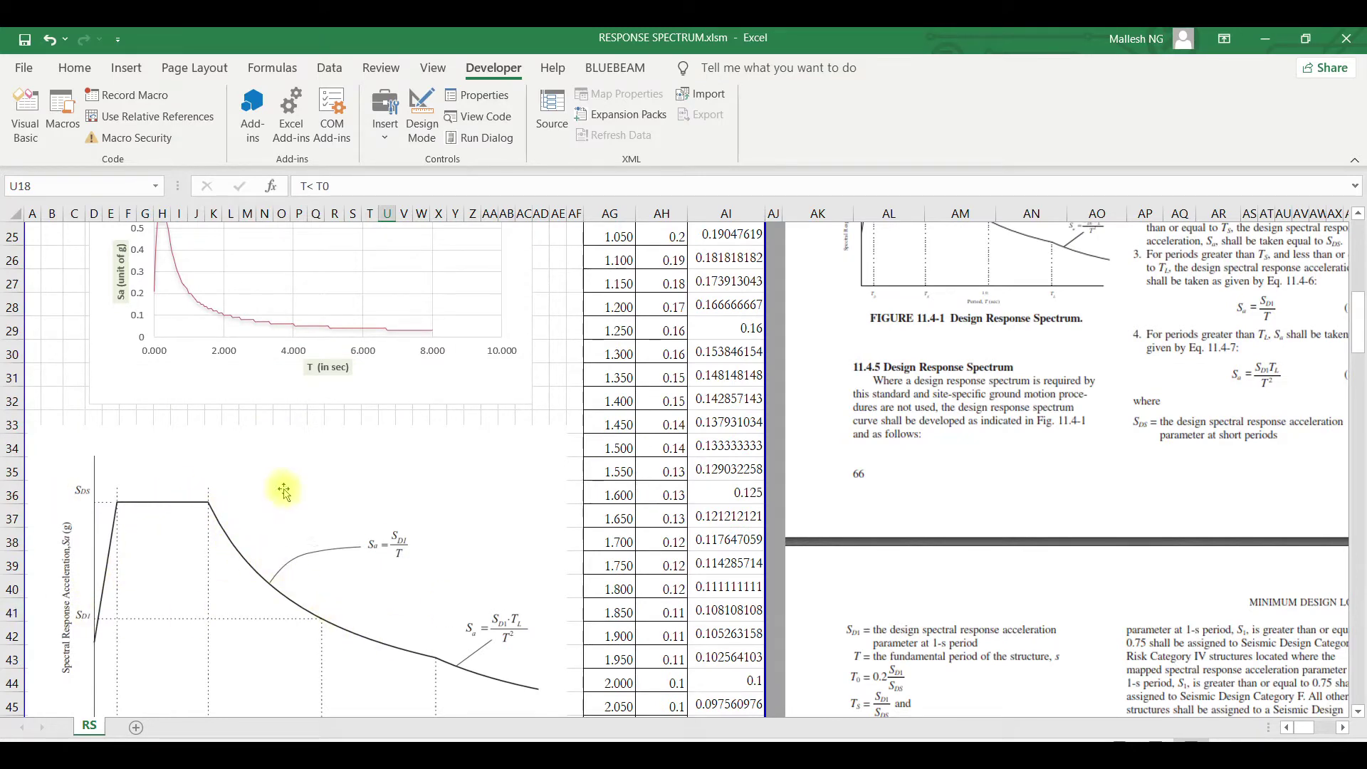
{"action": "scroll", "coordinate": [150, 352], "scroll_direction": "up", "scroll_amount": 1}
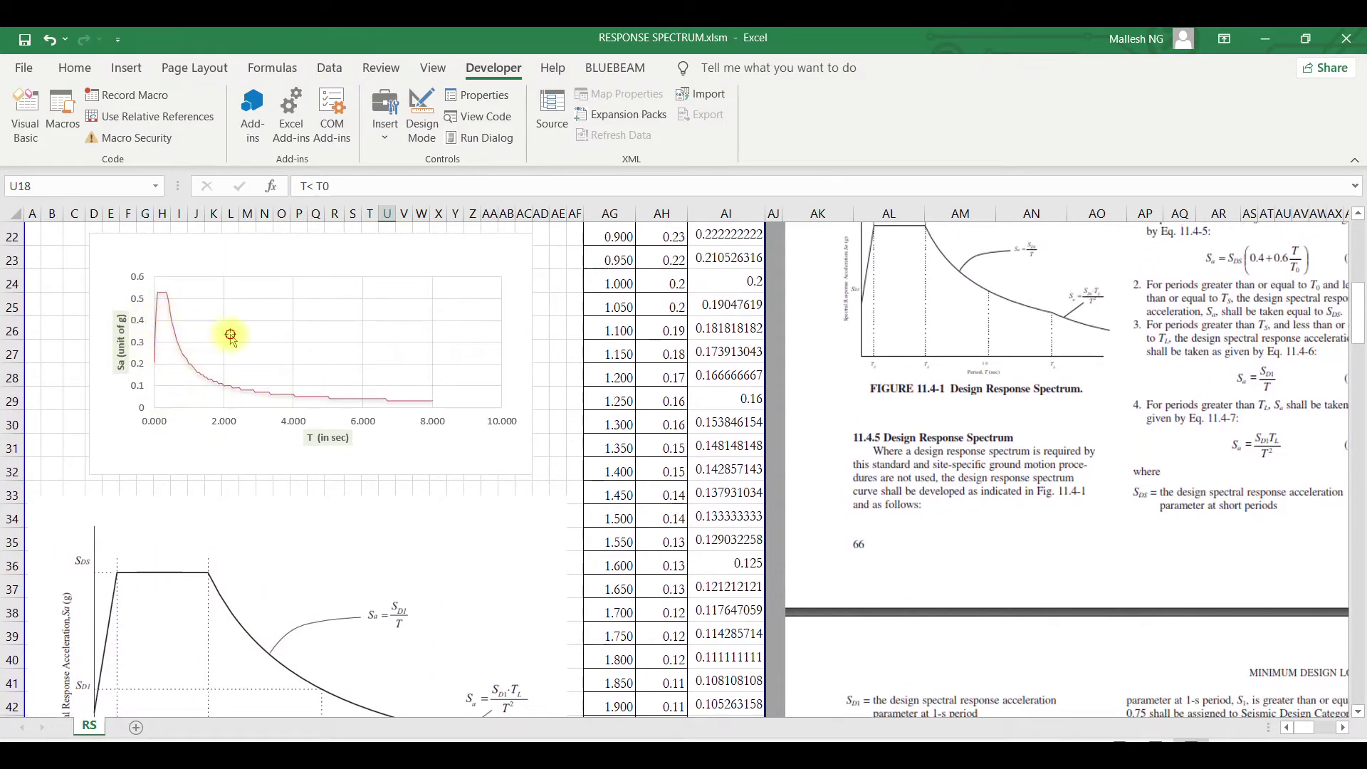
{"action": "left_click", "coordinate": [270, 317]}
{"action": "scroll", "coordinate": [776, 513], "scroll_direction": "up", "scroll_amount": 1}
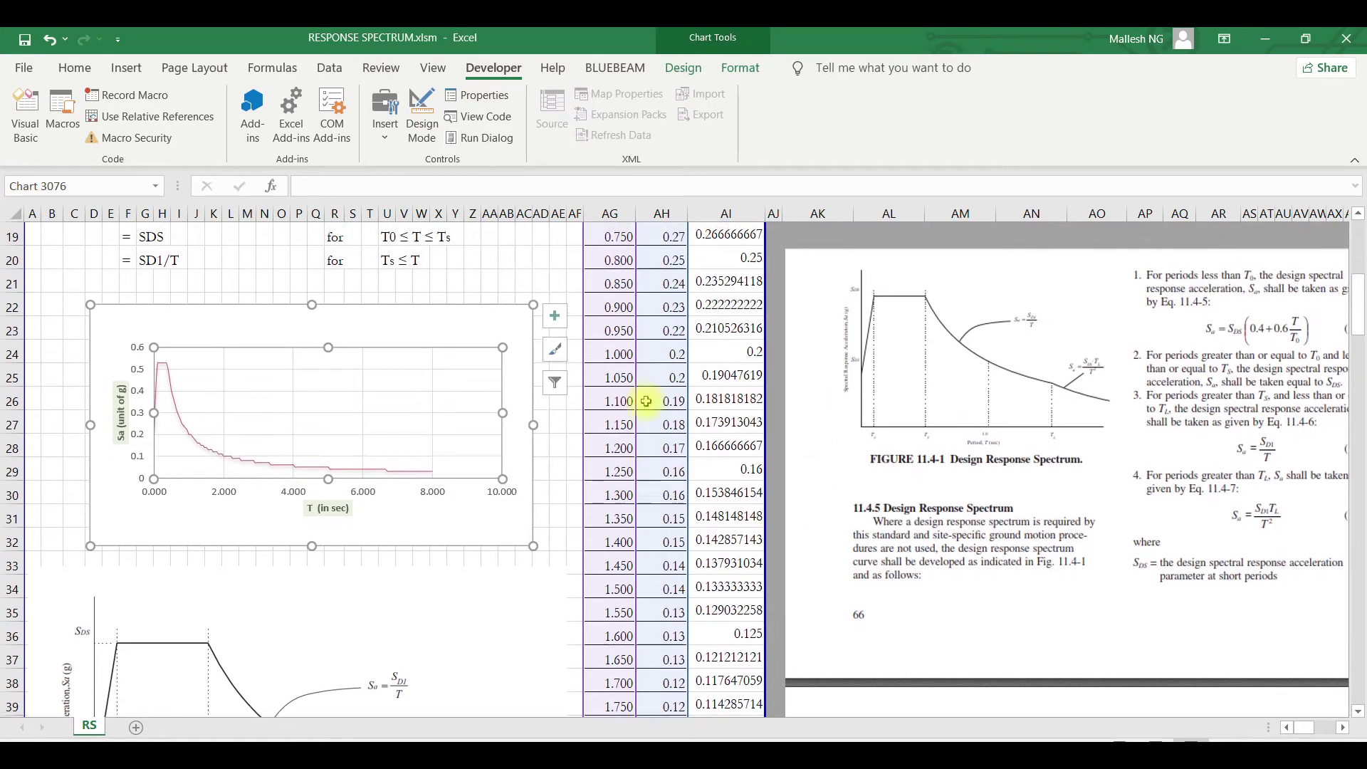
{"action": "scroll", "coordinate": [624, 441], "scroll_direction": "up", "scroll_amount": 5}
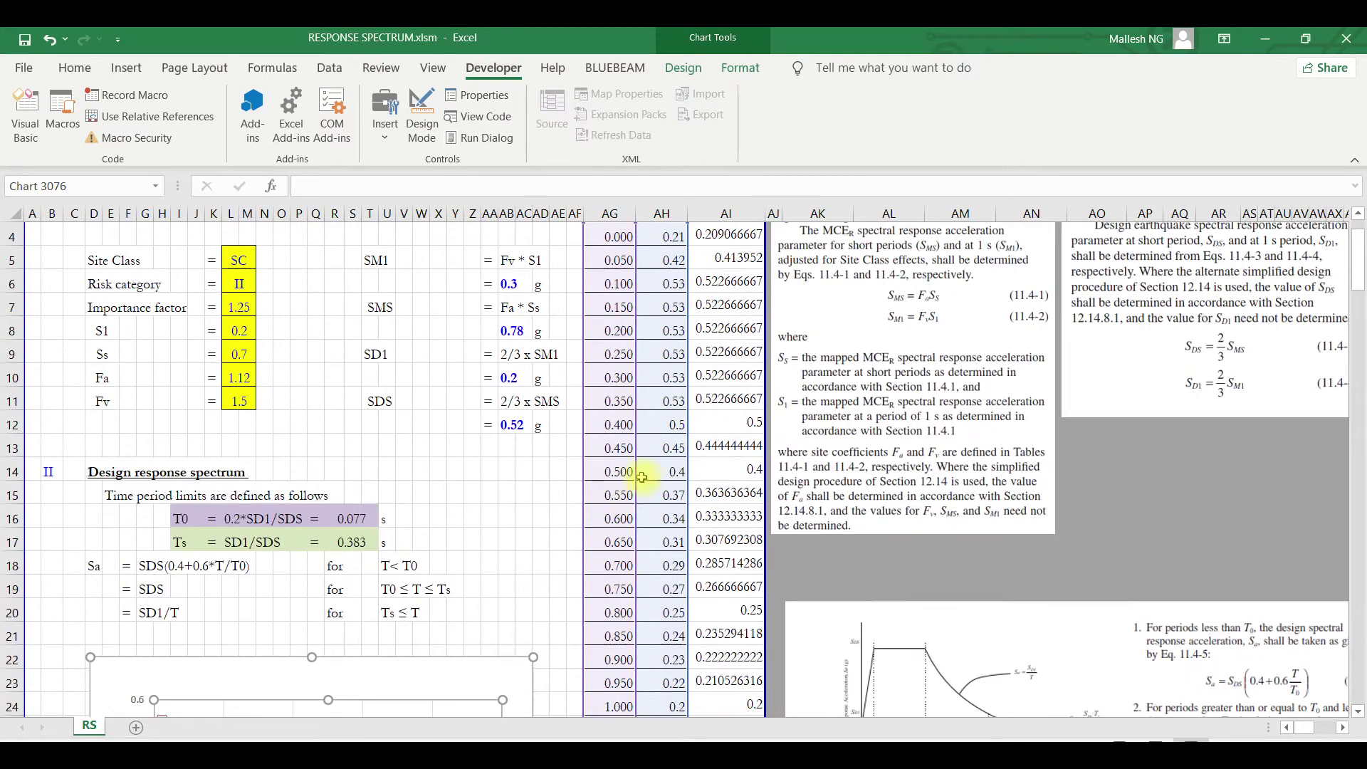
{"action": "scroll", "coordinate": [641, 477], "scroll_direction": "up", "scroll_amount": 1}
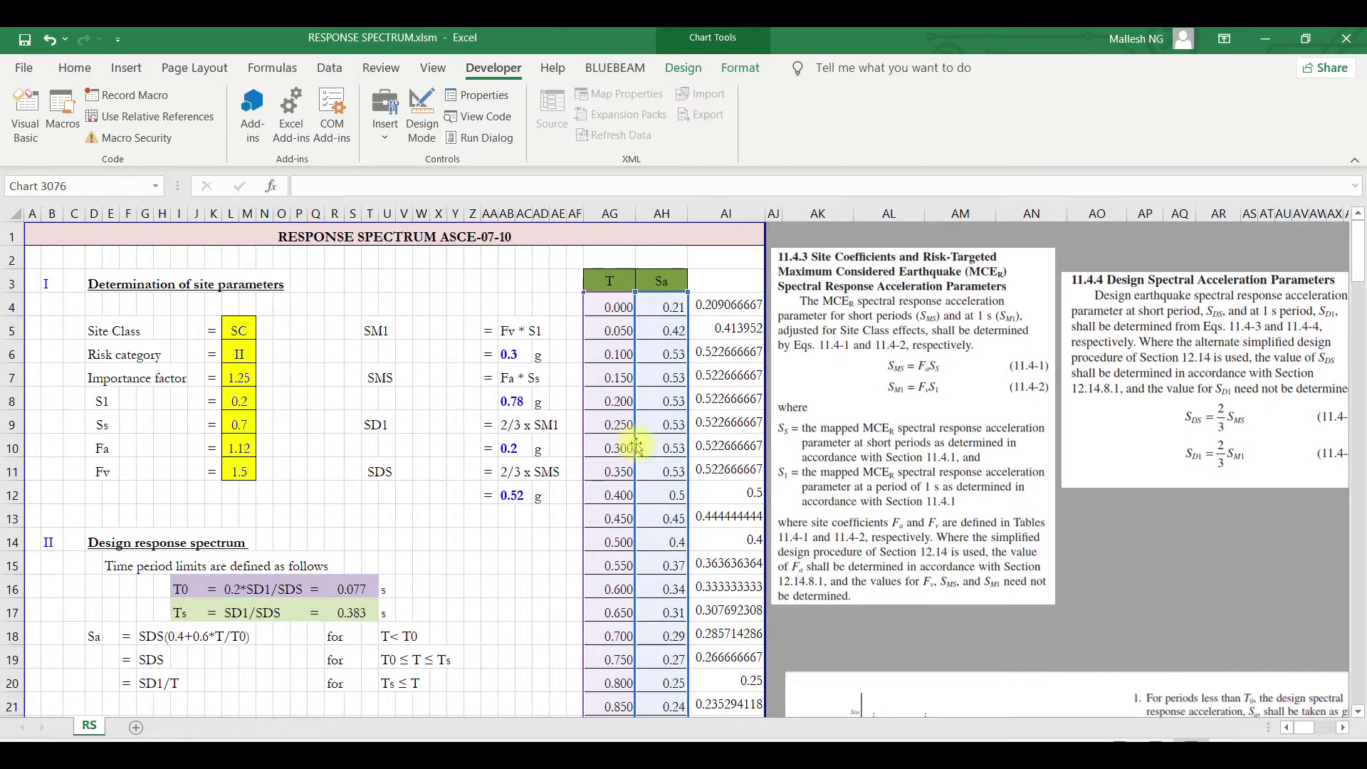
{"action": "left_click", "coordinate": [611, 307]}
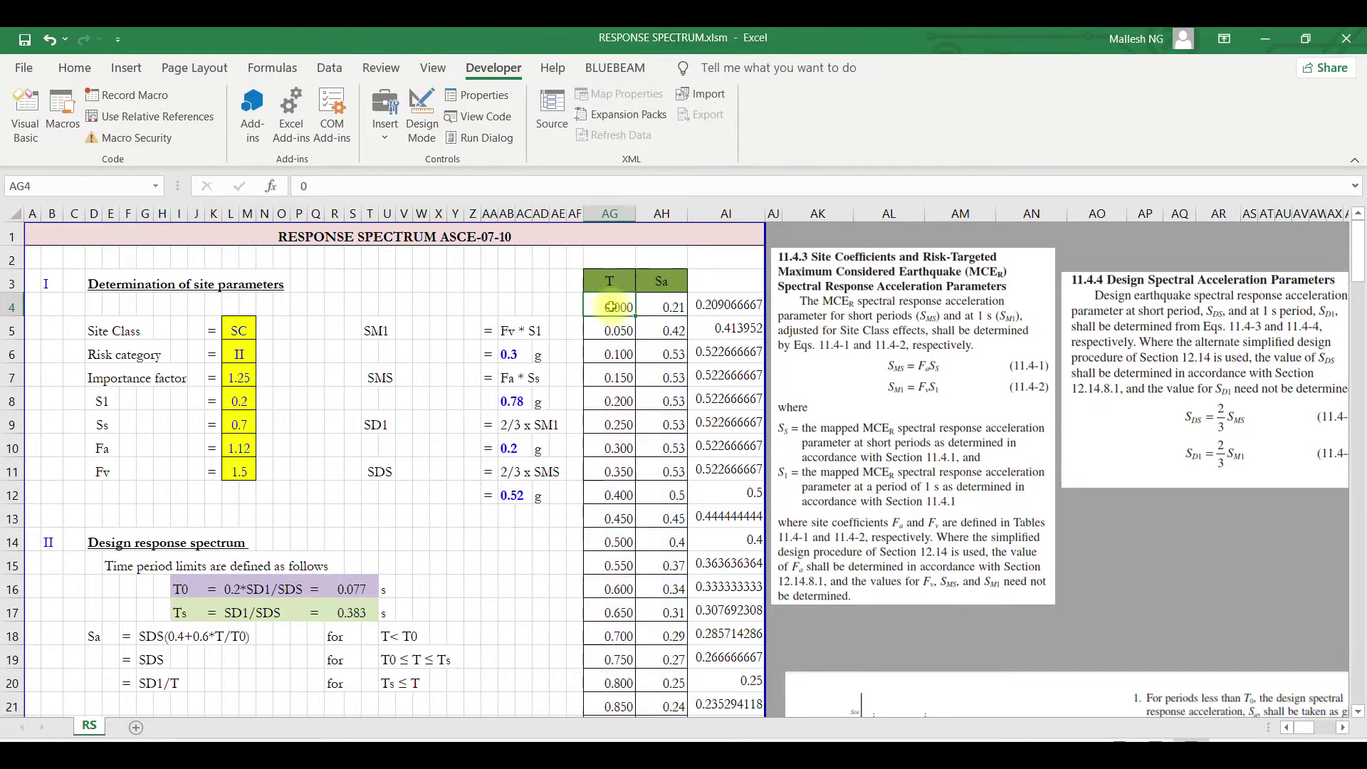
{"action": "left_click", "coordinate": [605, 329]}
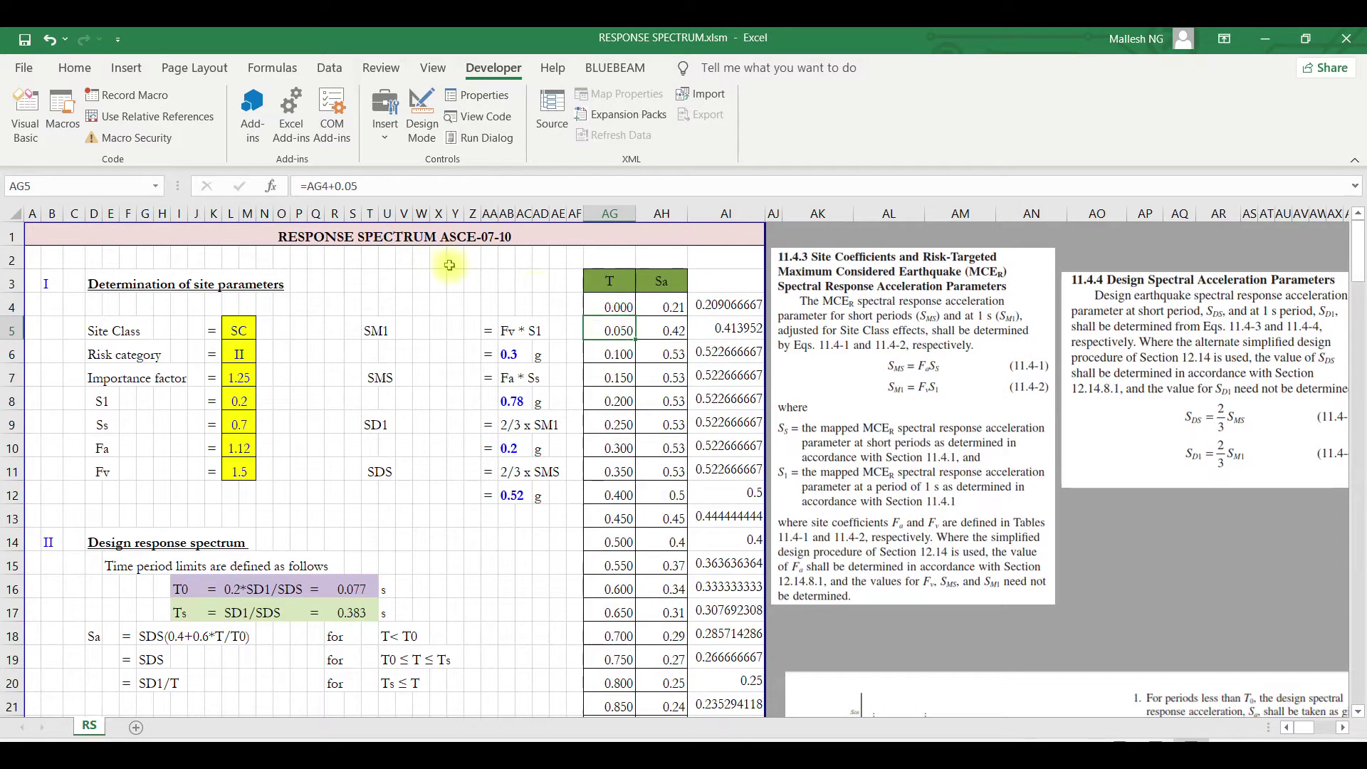
{"action": "left_click", "coordinate": [359, 187]}
{"action": "key", "text": "Escape"}
{"action": "left_click", "coordinate": [369, 187]}
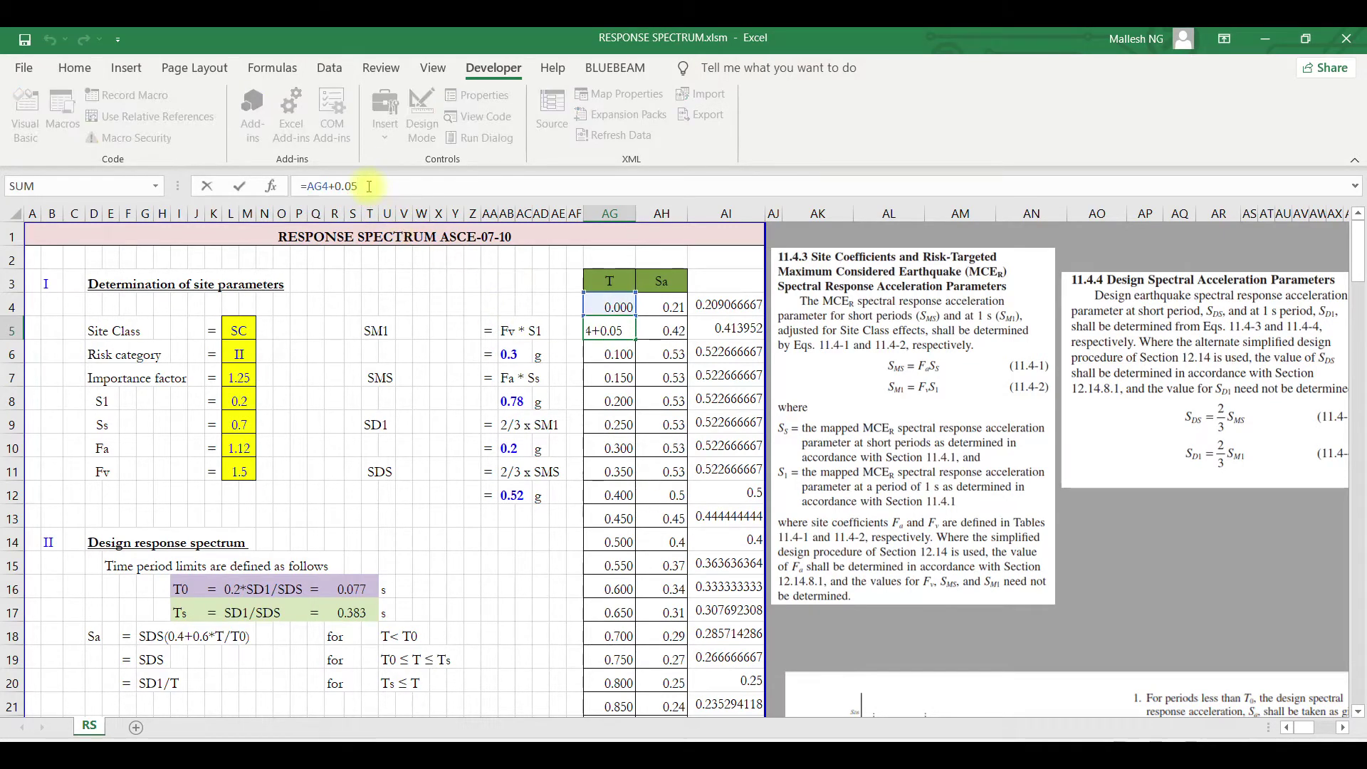
{"action": "key", "text": "ctrl+Return"}
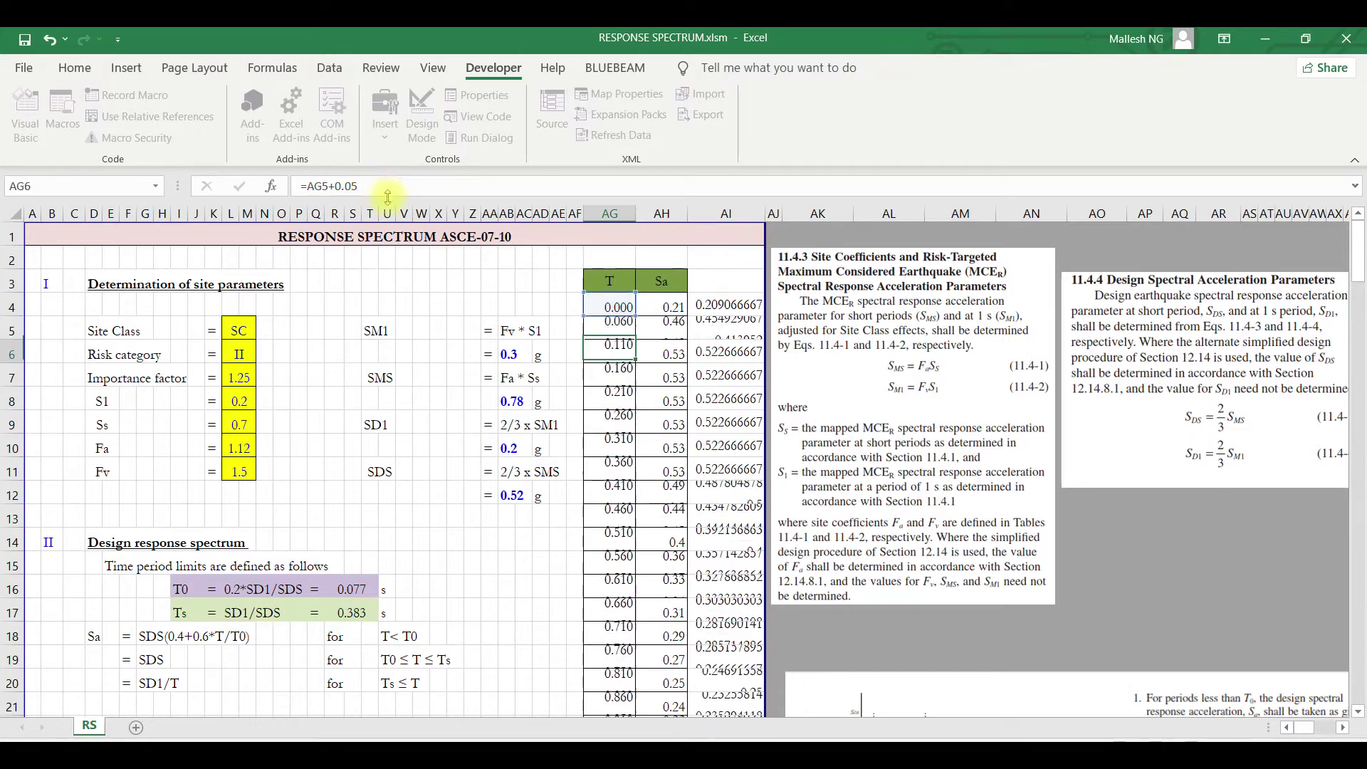
{"action": "double_click", "coordinate": [636, 340]}
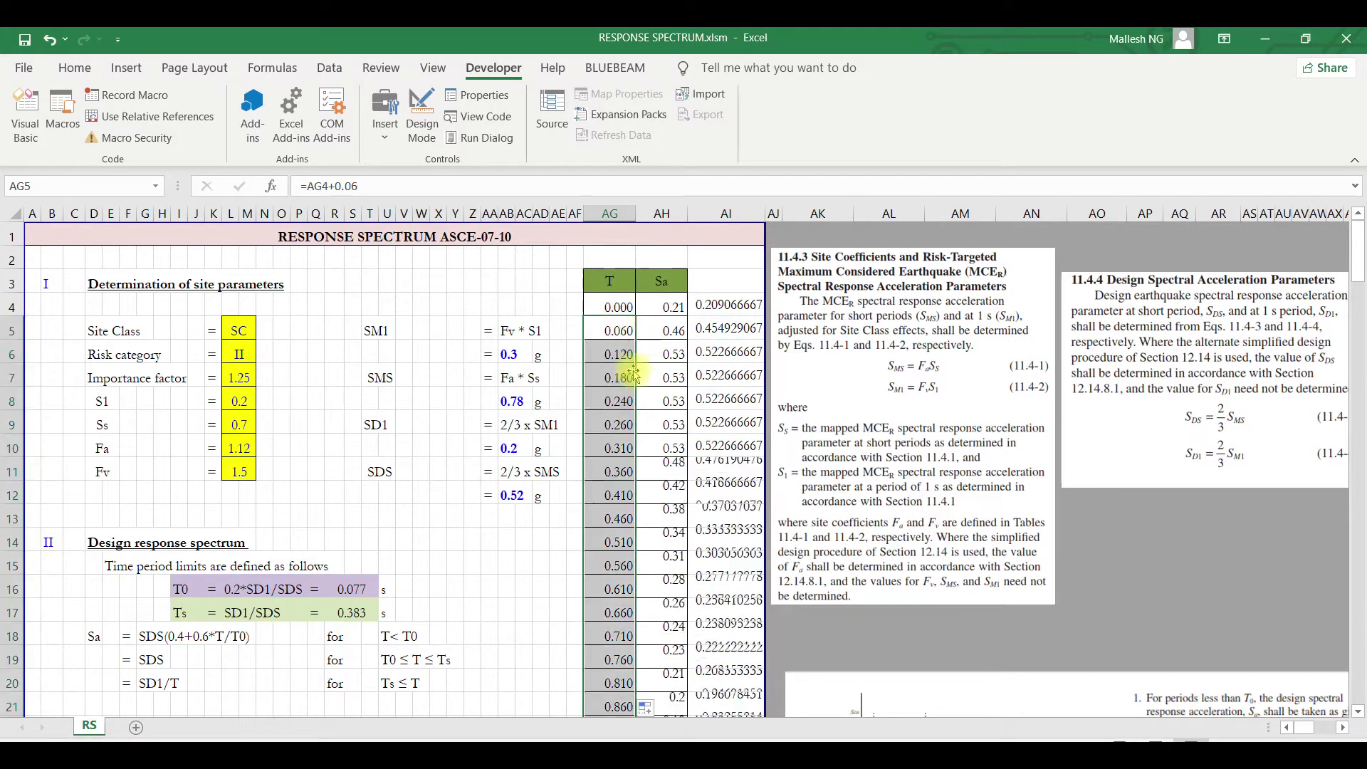
{"action": "scroll", "coordinate": [642, 448], "scroll_direction": "down", "scroll_amount": 12}
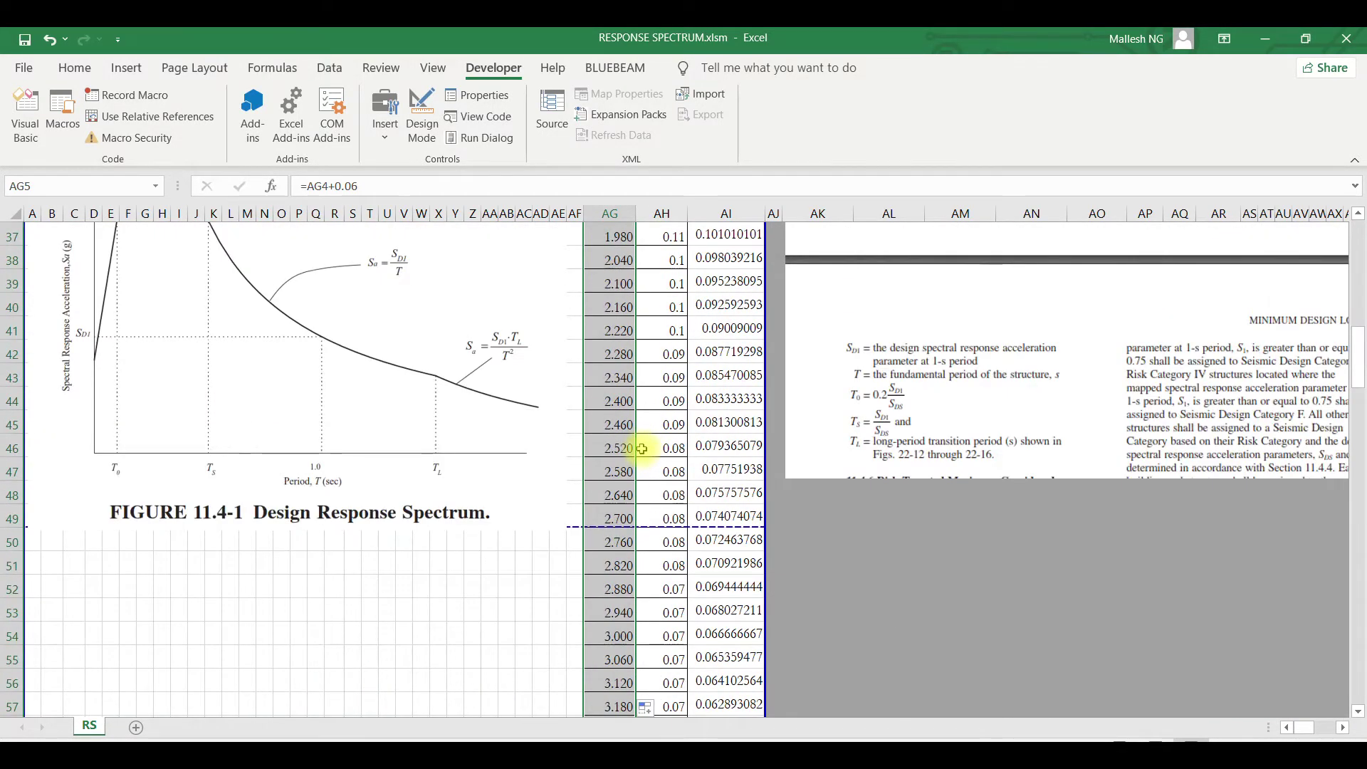
{"action": "scroll", "coordinate": [641, 448], "scroll_direction": "up", "scroll_amount": 12}
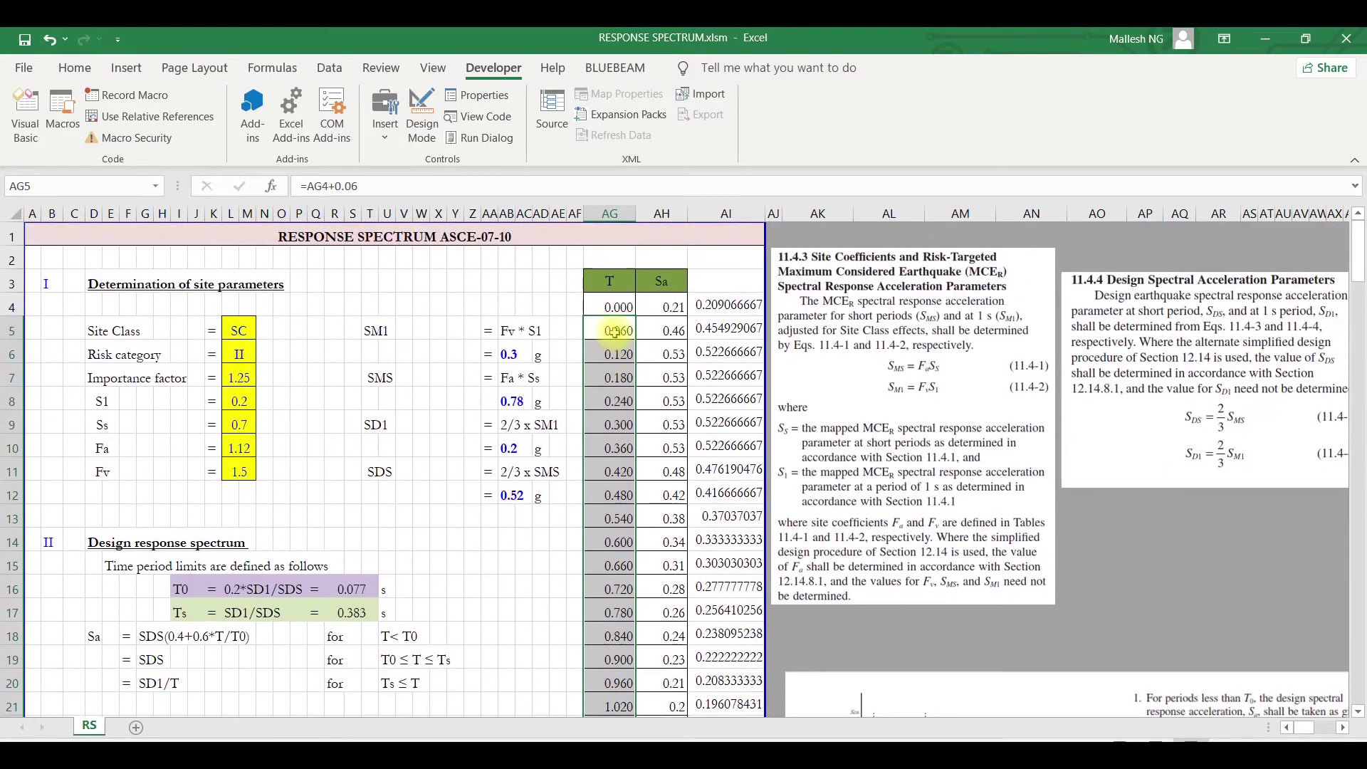
{"action": "left_click", "coordinate": [382, 185]}
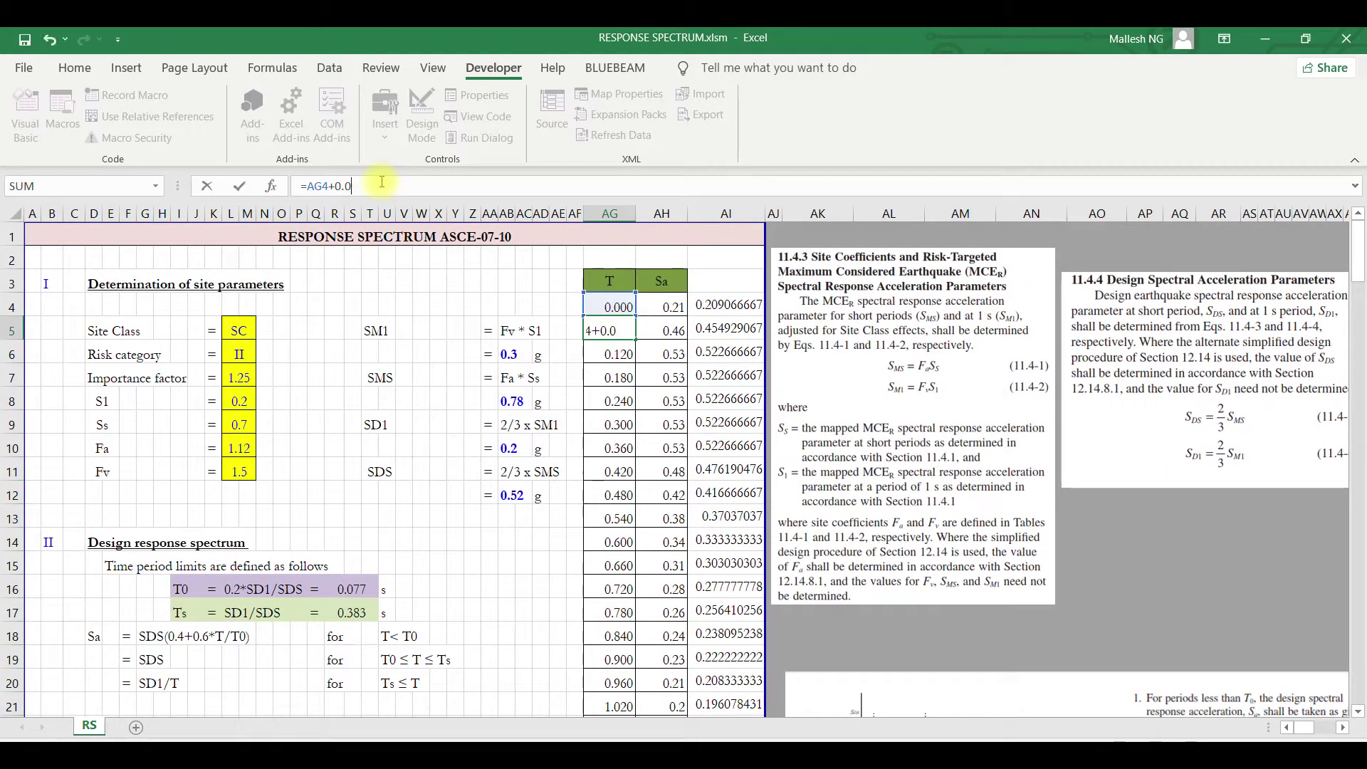
{"action": "type", "text": "5"}
{"action": "key", "text": "Return"}
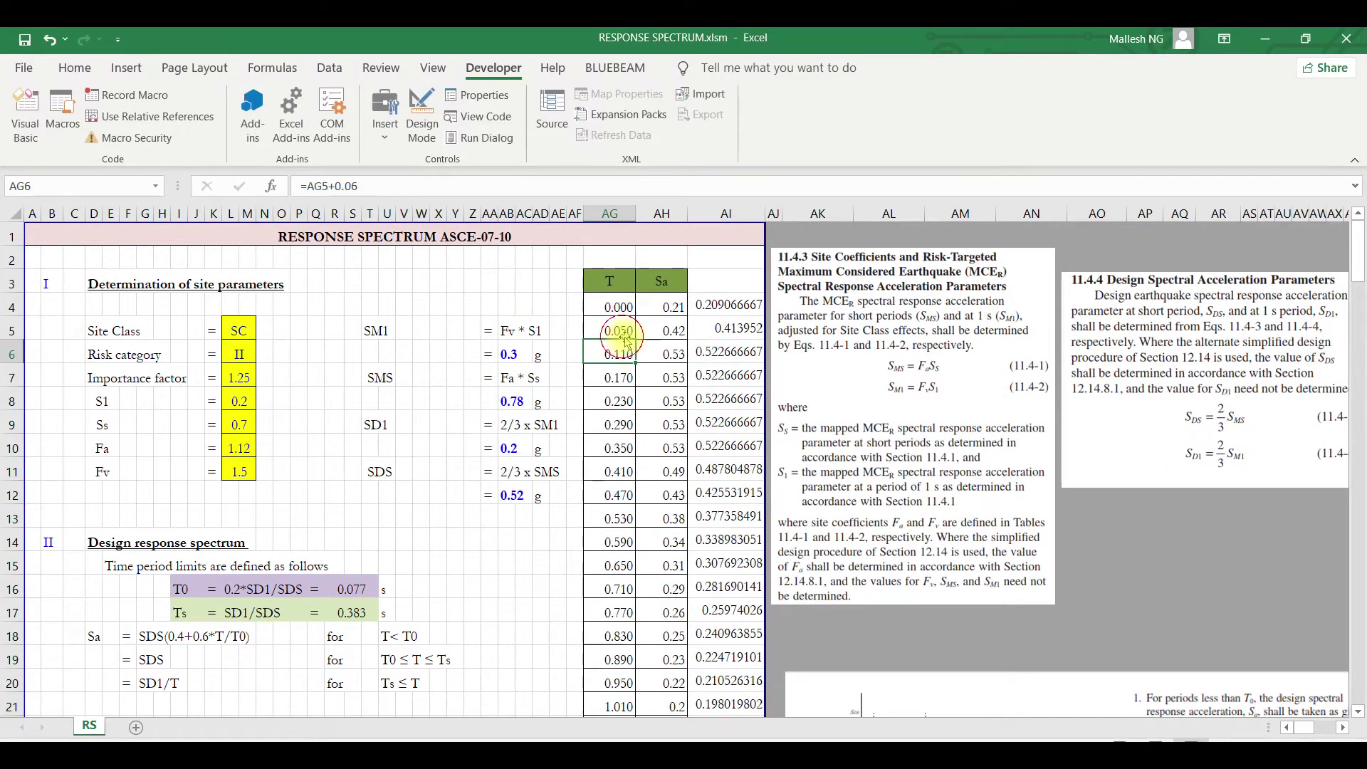
{"action": "left_click", "coordinate": [624, 336]}
{"action": "double_click", "coordinate": [634, 340]}
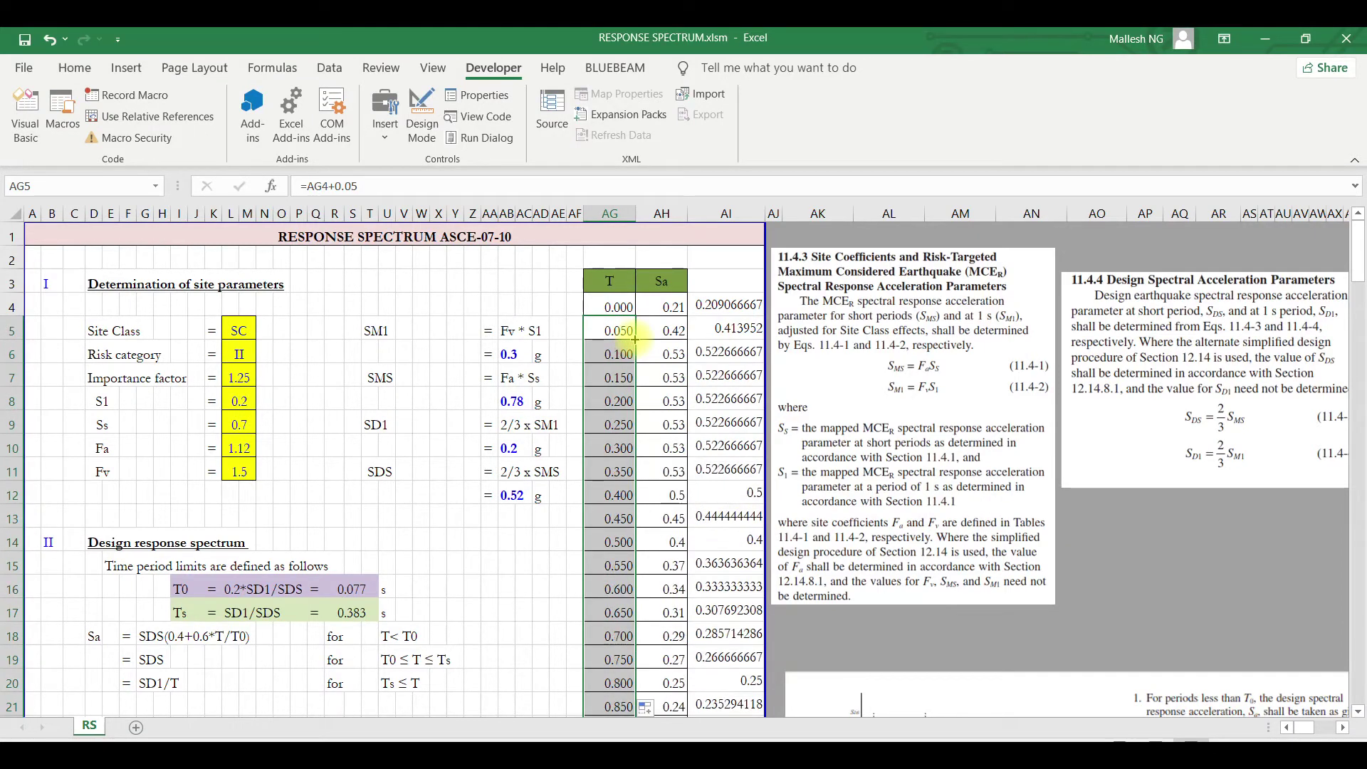
{"action": "scroll", "coordinate": [634, 340], "scroll_direction": "down", "scroll_amount": 5}
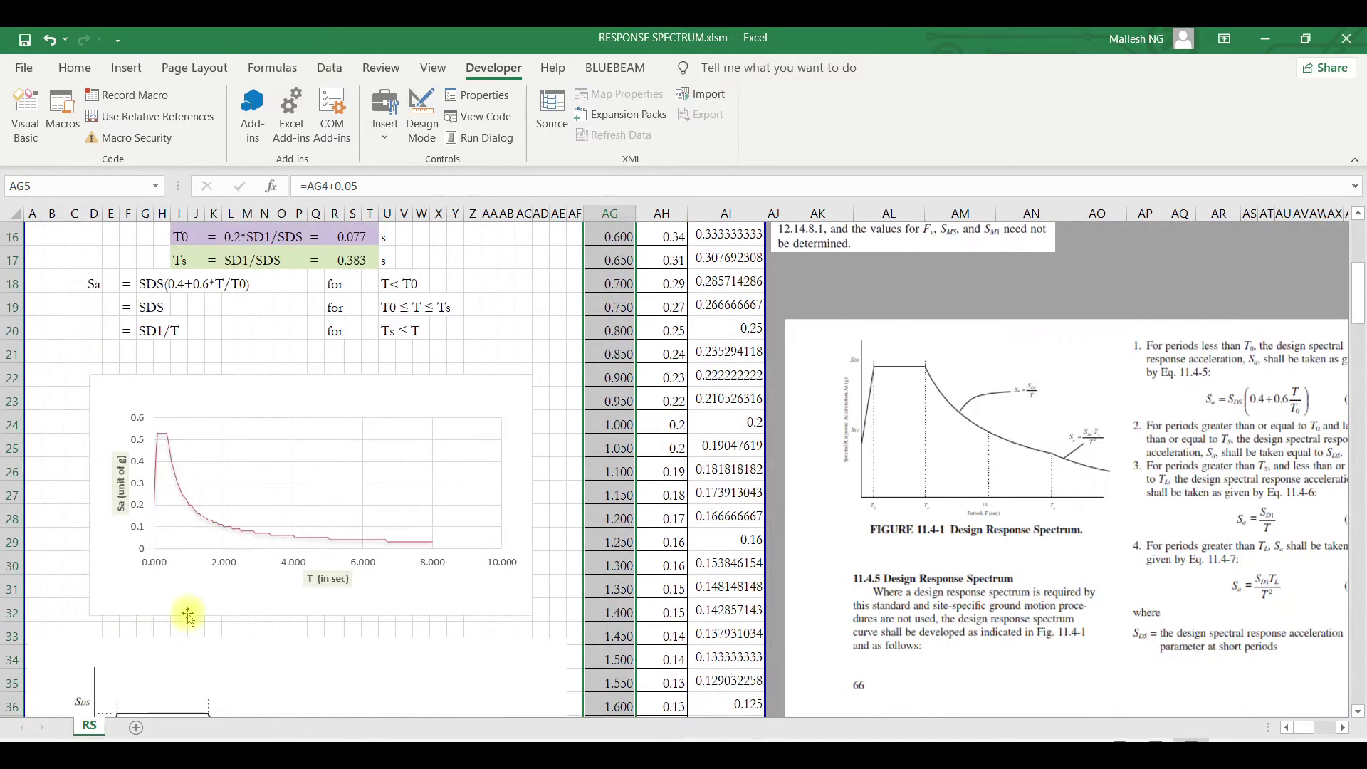
{"action": "scroll", "coordinate": [323, 618], "scroll_direction": "up", "scroll_amount": 2}
{"action": "scroll", "coordinate": [323, 618], "scroll_direction": "up", "scroll_amount": 3}
{"action": "left_click", "coordinate": [673, 306]}
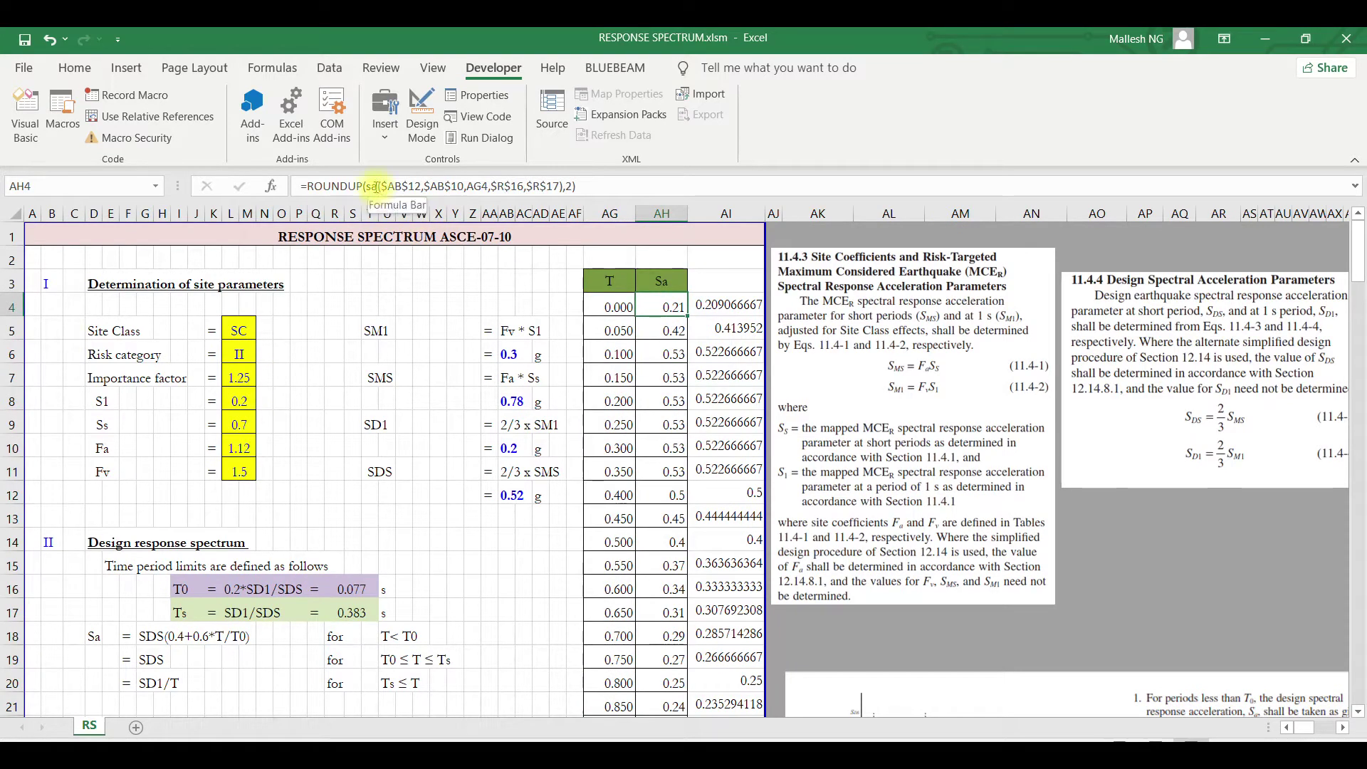
{"action": "scroll", "coordinate": [465, 482], "scroll_direction": "down", "scroll_amount": 1}
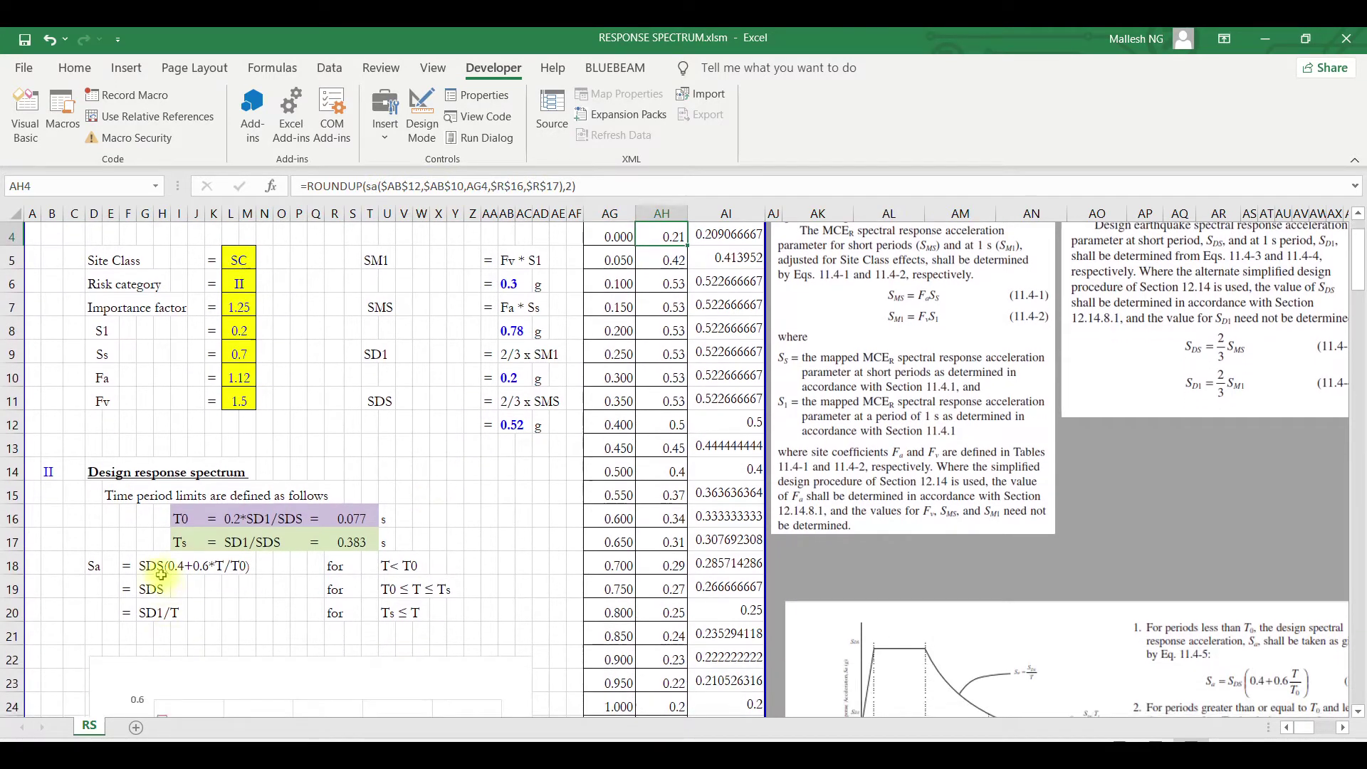
{"action": "left_click_drag", "start_coordinate": [145, 564], "coordinate": [397, 610]}
{"action": "left_click", "coordinate": [174, 610]}
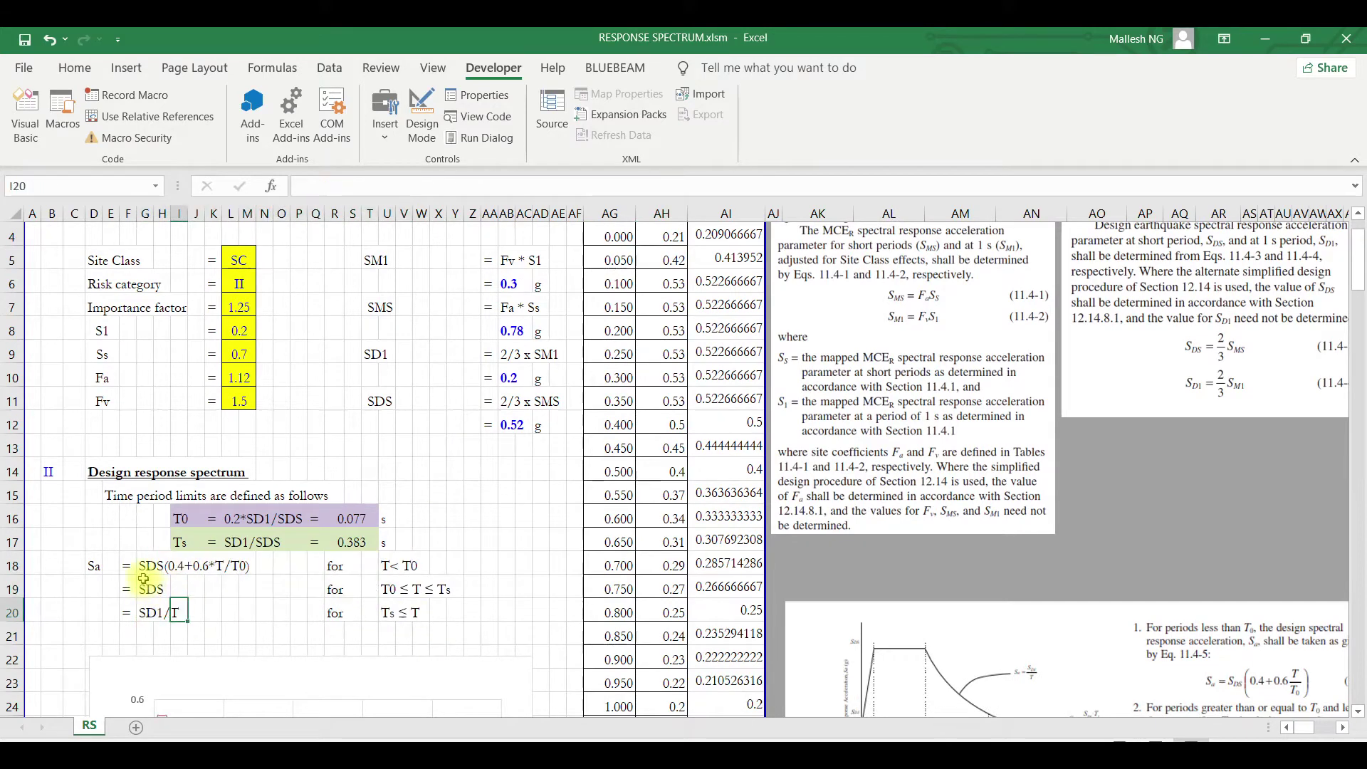
{"action": "scroll", "coordinate": [143, 560], "scroll_direction": "down", "scroll_amount": 2}
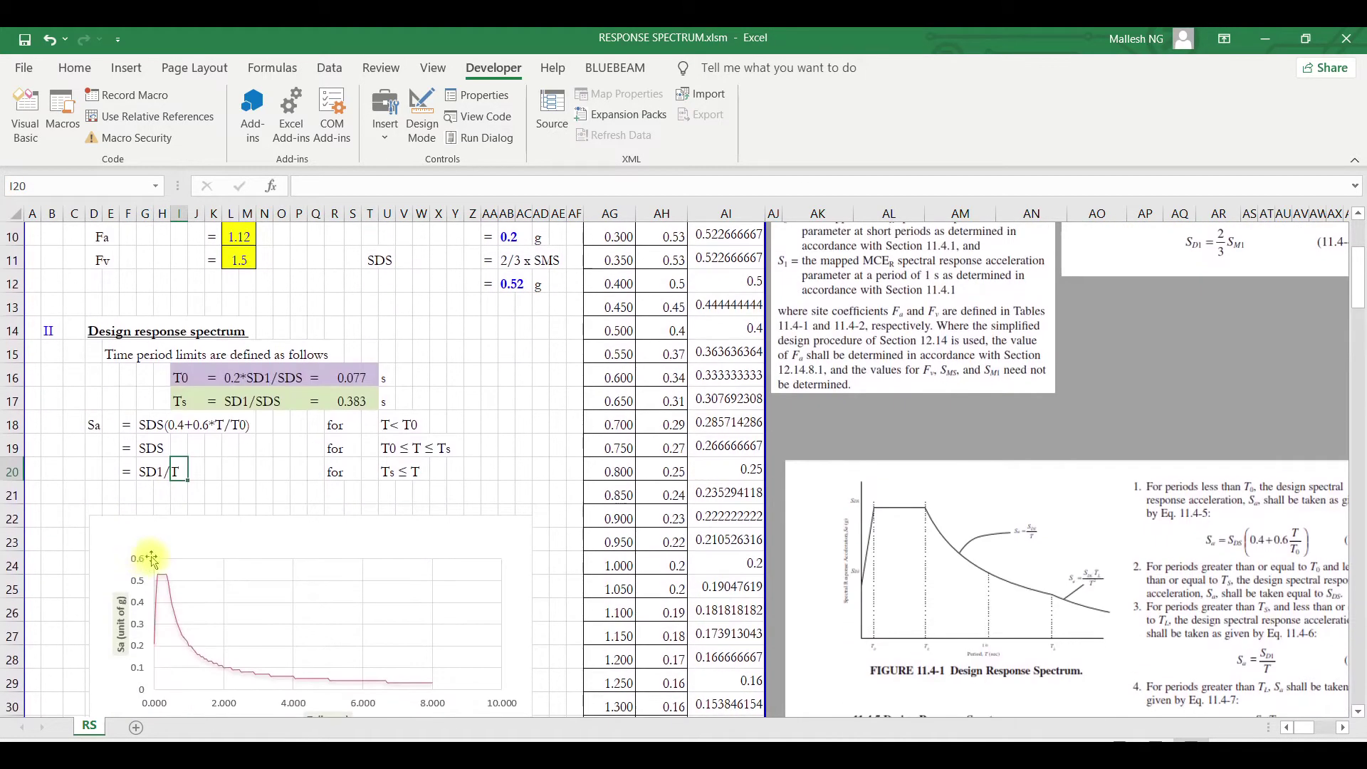
{"action": "scroll", "coordinate": [424, 435], "scroll_direction": "down", "scroll_amount": 6}
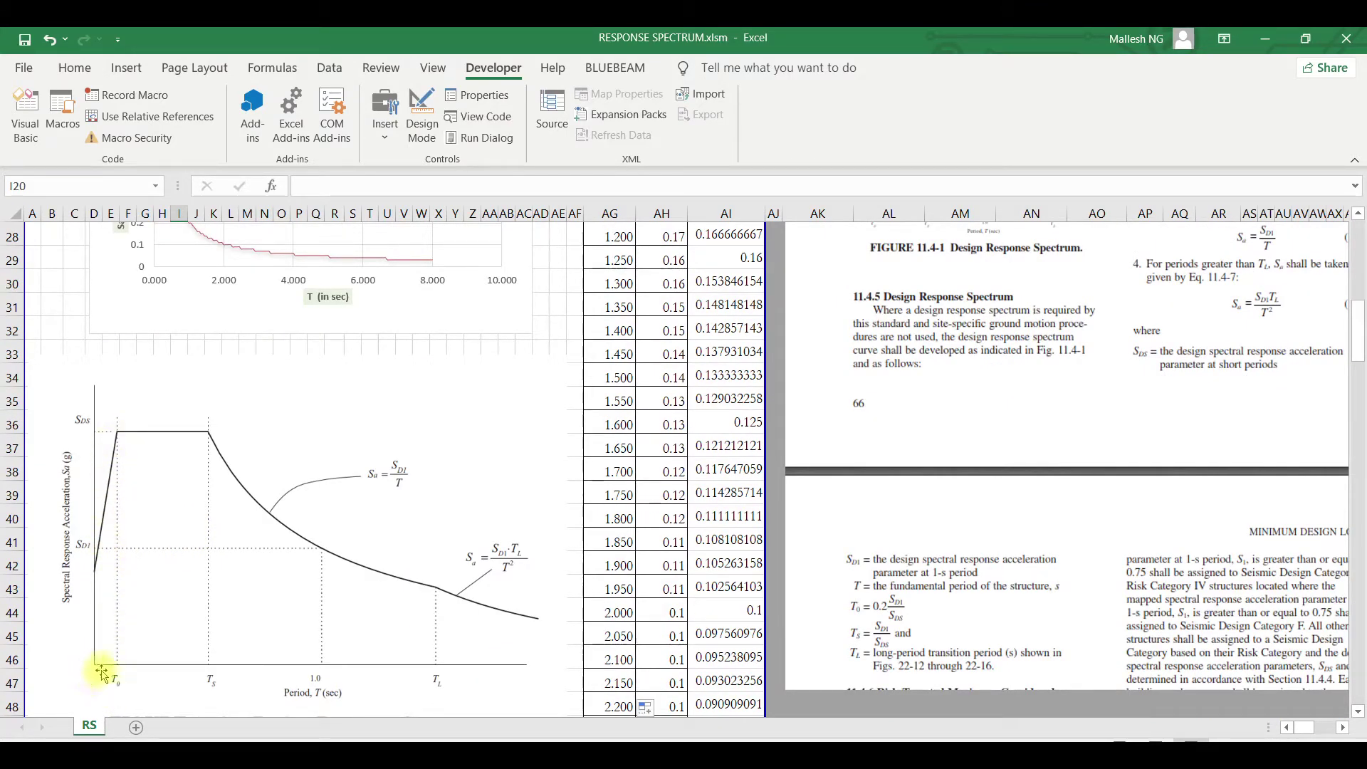
{"action": "scroll", "coordinate": [241, 583], "scroll_direction": "up", "scroll_amount": 3}
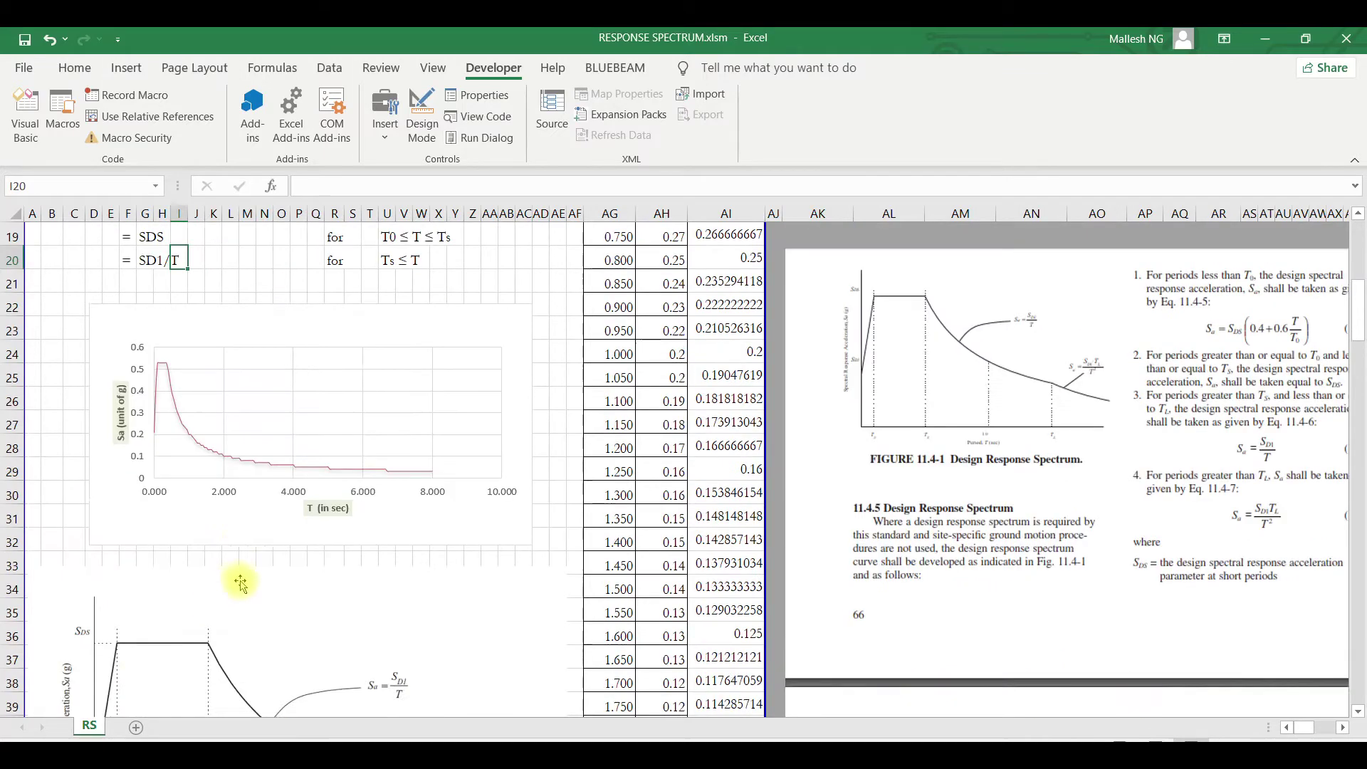
{"action": "scroll", "coordinate": [241, 583], "scroll_direction": "up", "scroll_amount": 4}
{"action": "left_click", "coordinate": [144, 494]}
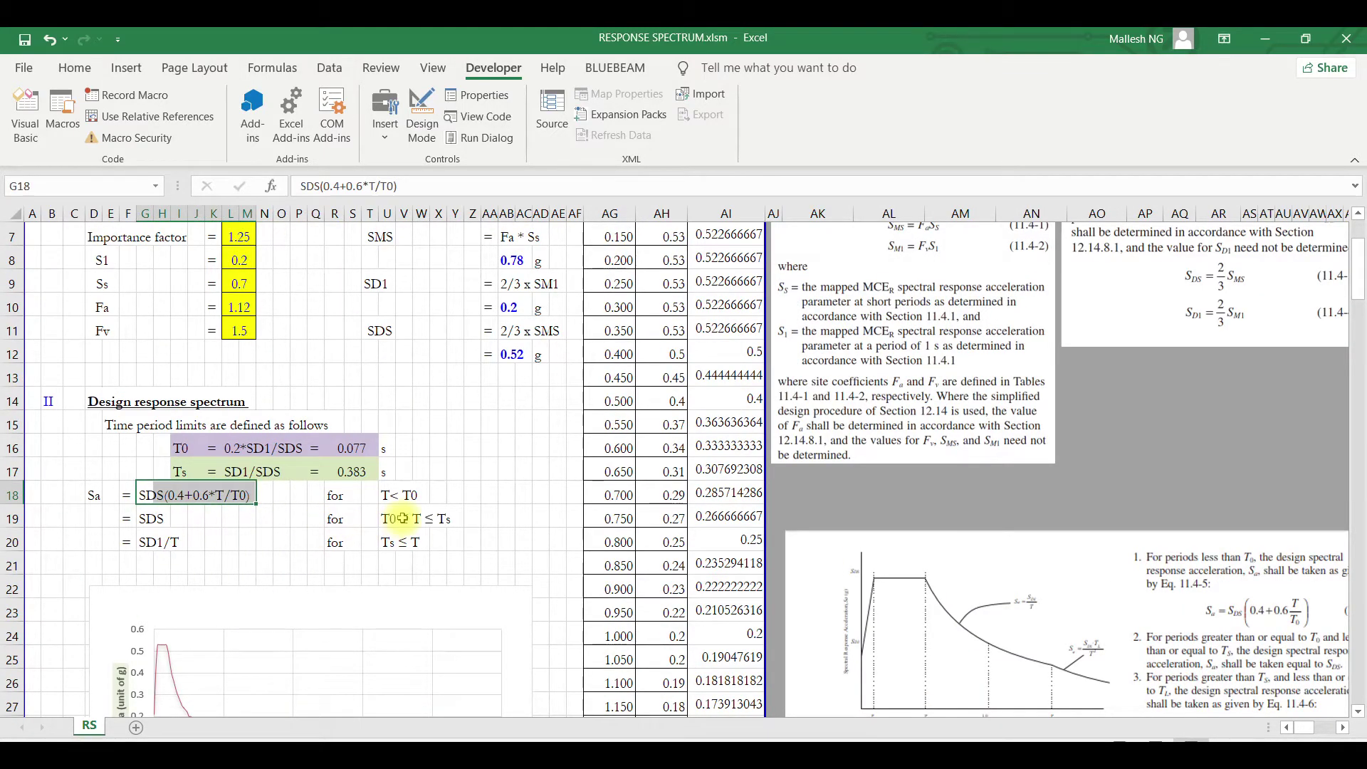
- Highlight the Sa = SDS case row of the spectrum definition
{"action": "scroll", "coordinate": [403, 519], "scroll_direction": "down", "scroll_amount": 2}
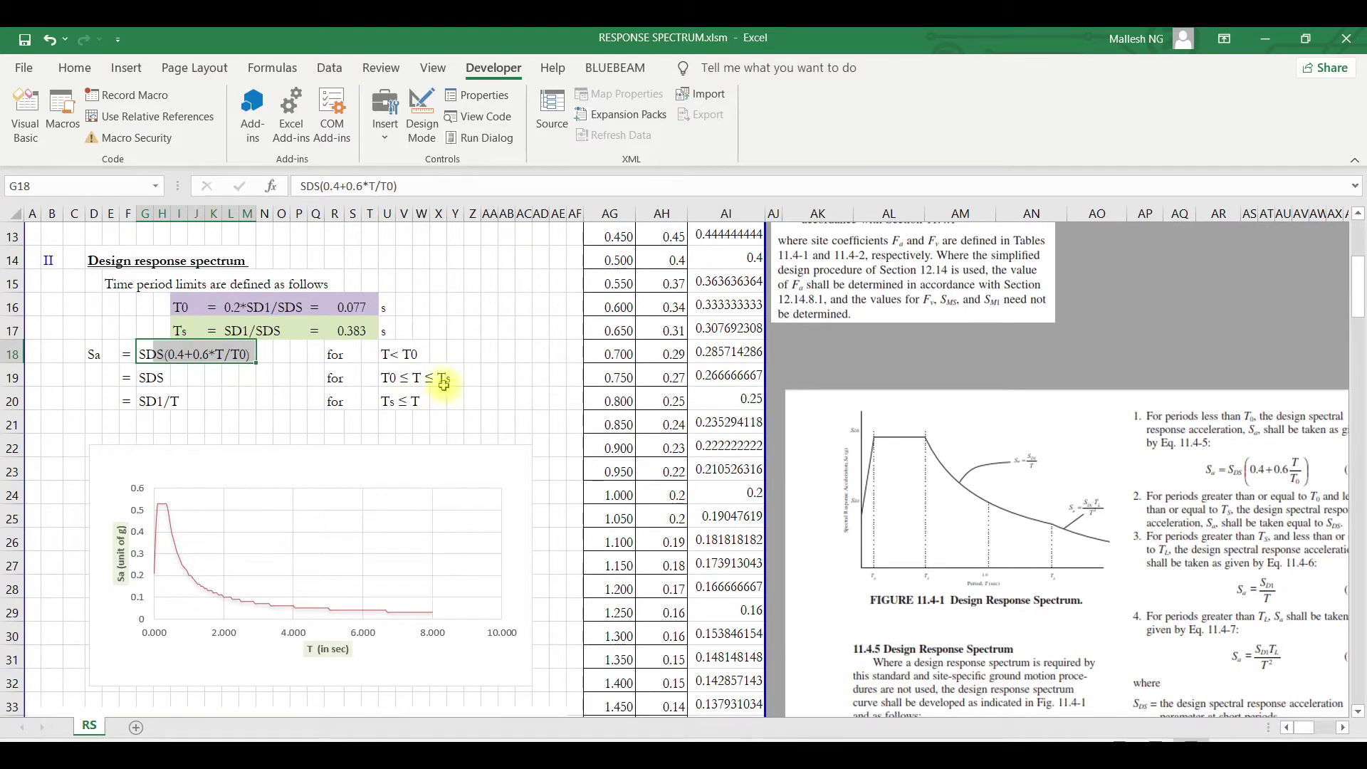
{"action": "scroll", "coordinate": [444, 384], "scroll_direction": "down", "scroll_amount": 7}
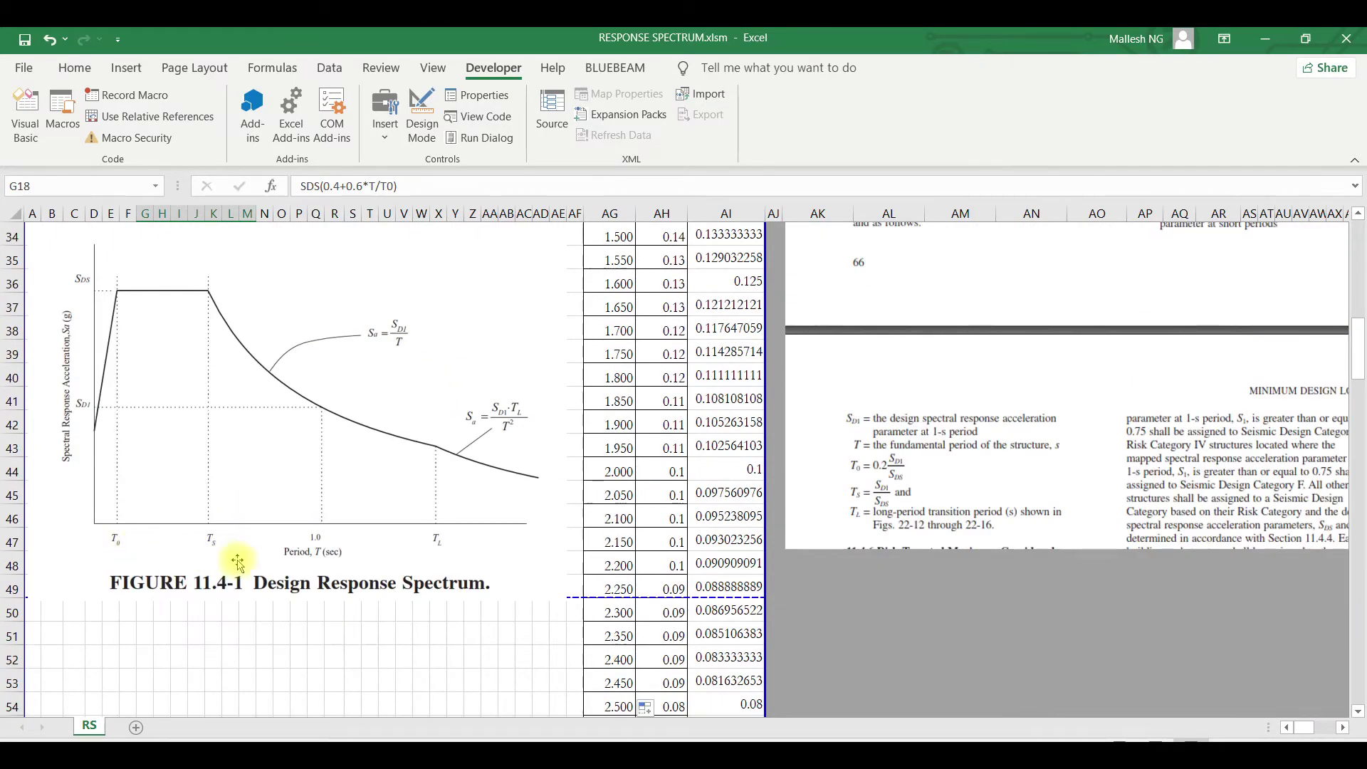
{"action": "scroll", "coordinate": [238, 562], "scroll_direction": "up", "scroll_amount": 8}
{"action": "left_click_drag", "start_coordinate": [148, 446], "coordinate": [339, 448]}
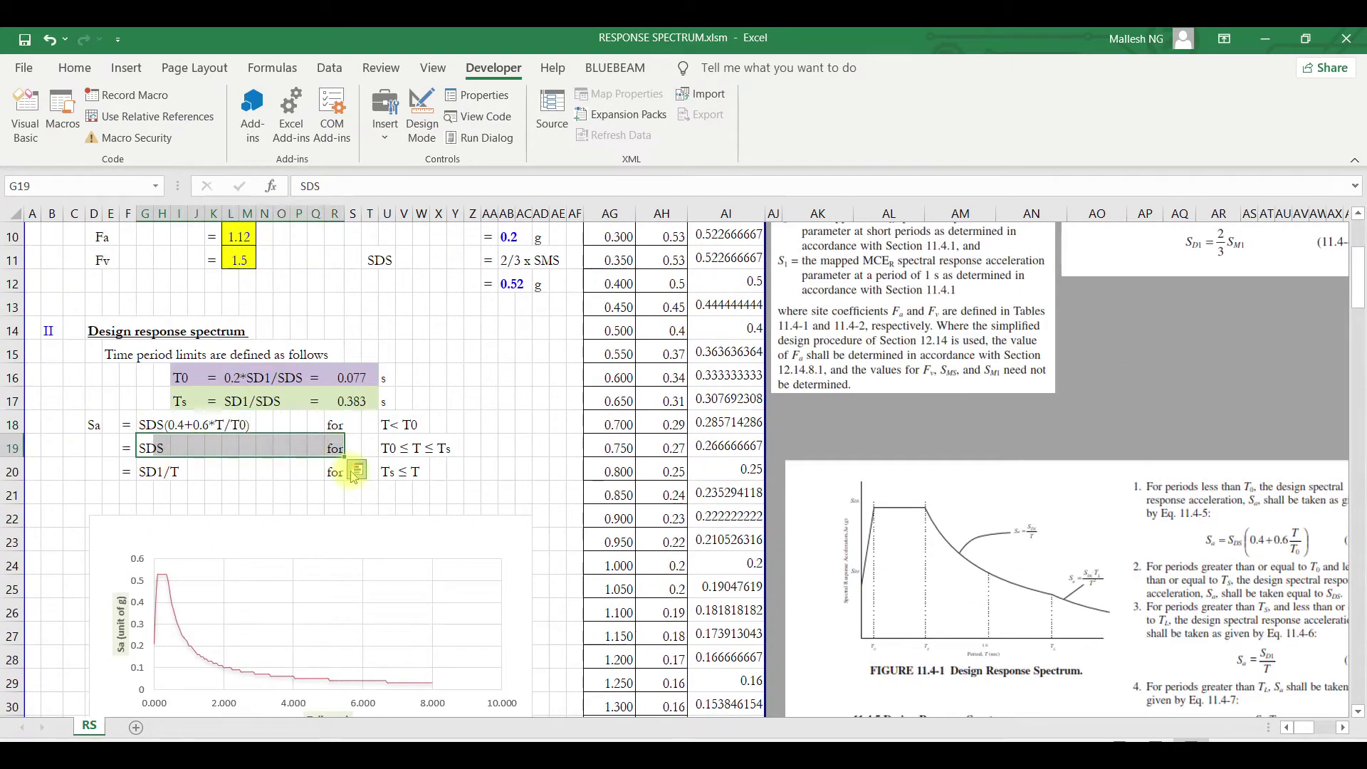
{"action": "left_click", "coordinate": [448, 473]}
{"action": "scroll", "coordinate": [449, 473], "scroll_direction": "down", "scroll_amount": 5}
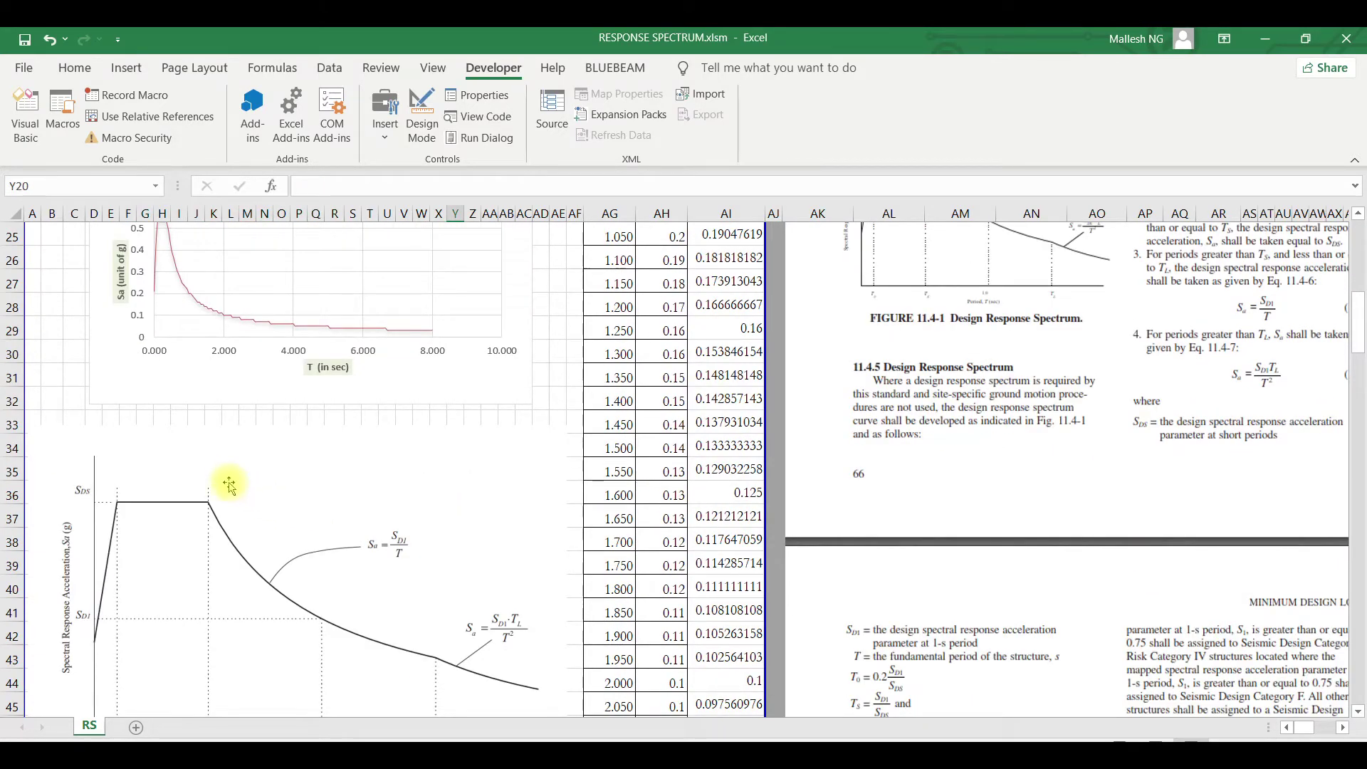
{"action": "scroll", "coordinate": [389, 580], "scroll_direction": "up", "scroll_amount": 5}
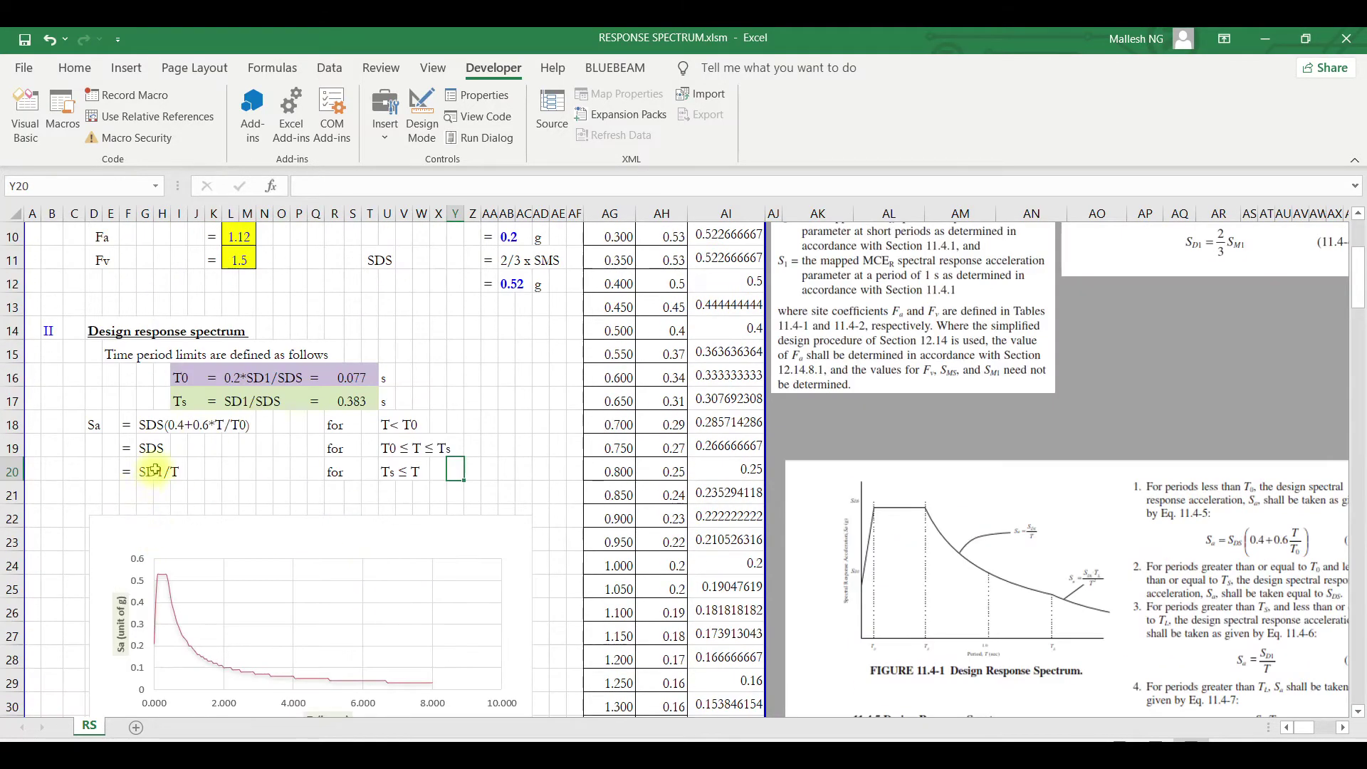
- Point out the Ts ≤ T condition and highlight its SD1/T formula
{"action": "left_click", "coordinate": [388, 471]}
{"action": "scroll", "coordinate": [432, 584], "scroll_direction": "down", "scroll_amount": 1}
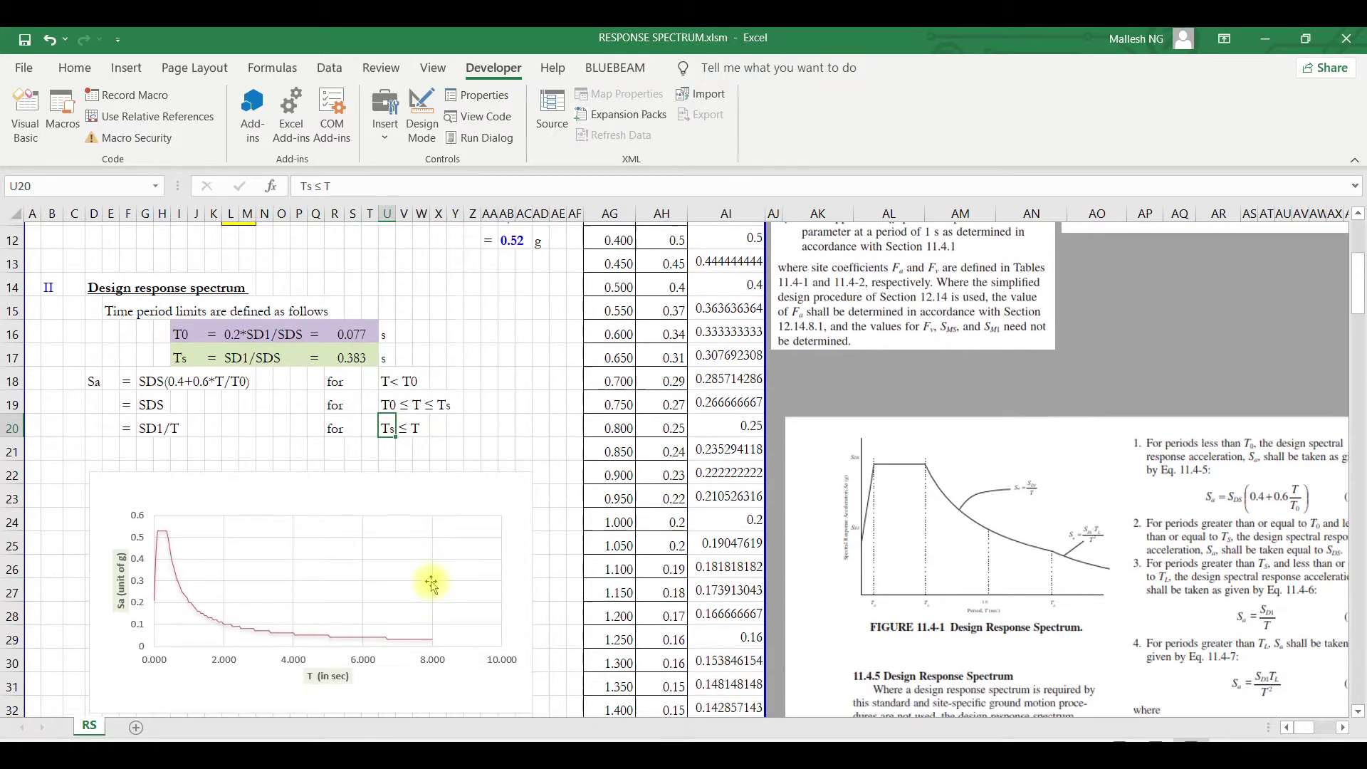
{"action": "scroll", "coordinate": [432, 584], "scroll_direction": "down", "scroll_amount": 4}
{"action": "scroll", "coordinate": [418, 610], "scroll_direction": "up", "scroll_amount": 5}
{"action": "scroll", "coordinate": [361, 601], "scroll_direction": "down", "scroll_amount": 7}
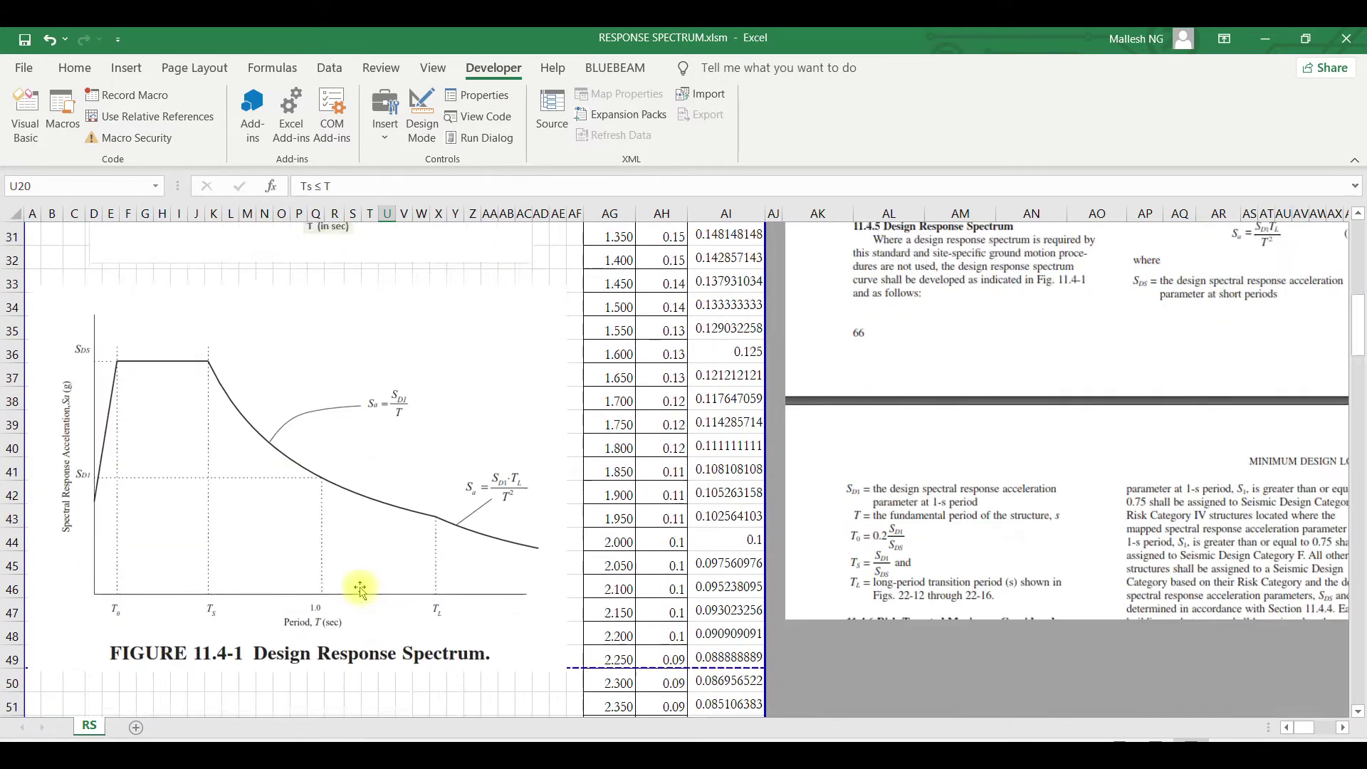
{"action": "scroll", "coordinate": [360, 588], "scroll_direction": "down", "scroll_amount": 1}
{"action": "scroll", "coordinate": [228, 558], "scroll_direction": "up", "scroll_amount": 9}
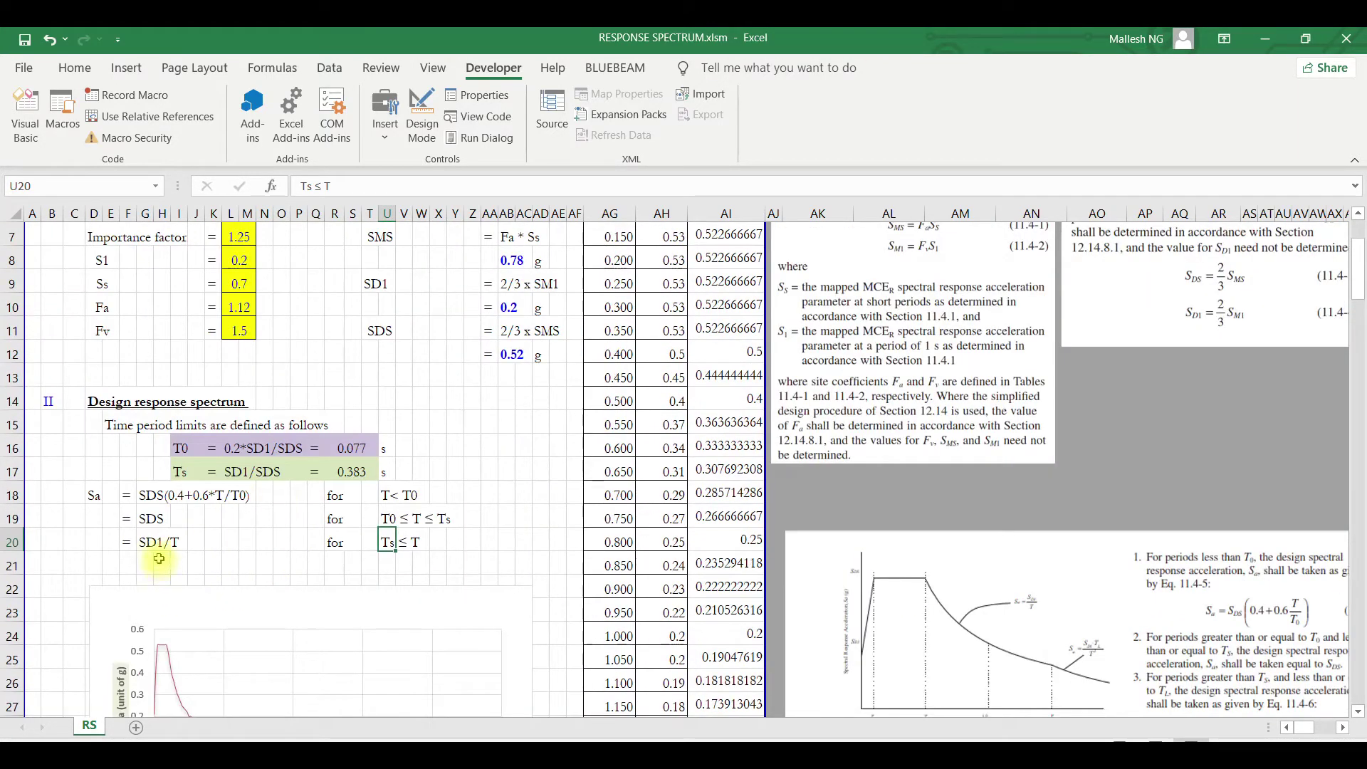
{"action": "left_click_drag", "start_coordinate": [144, 543], "coordinate": [177, 543]}
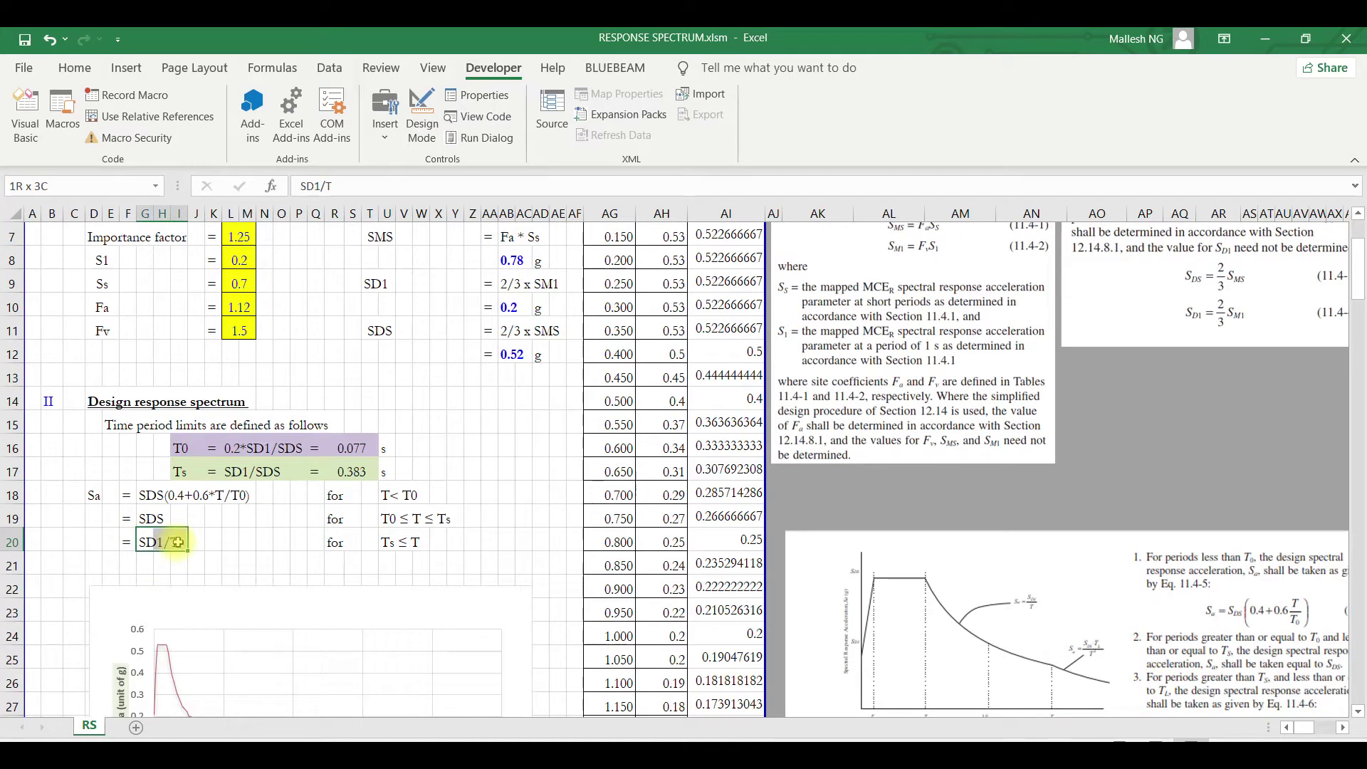
{"action": "left_click", "coordinate": [352, 543]}
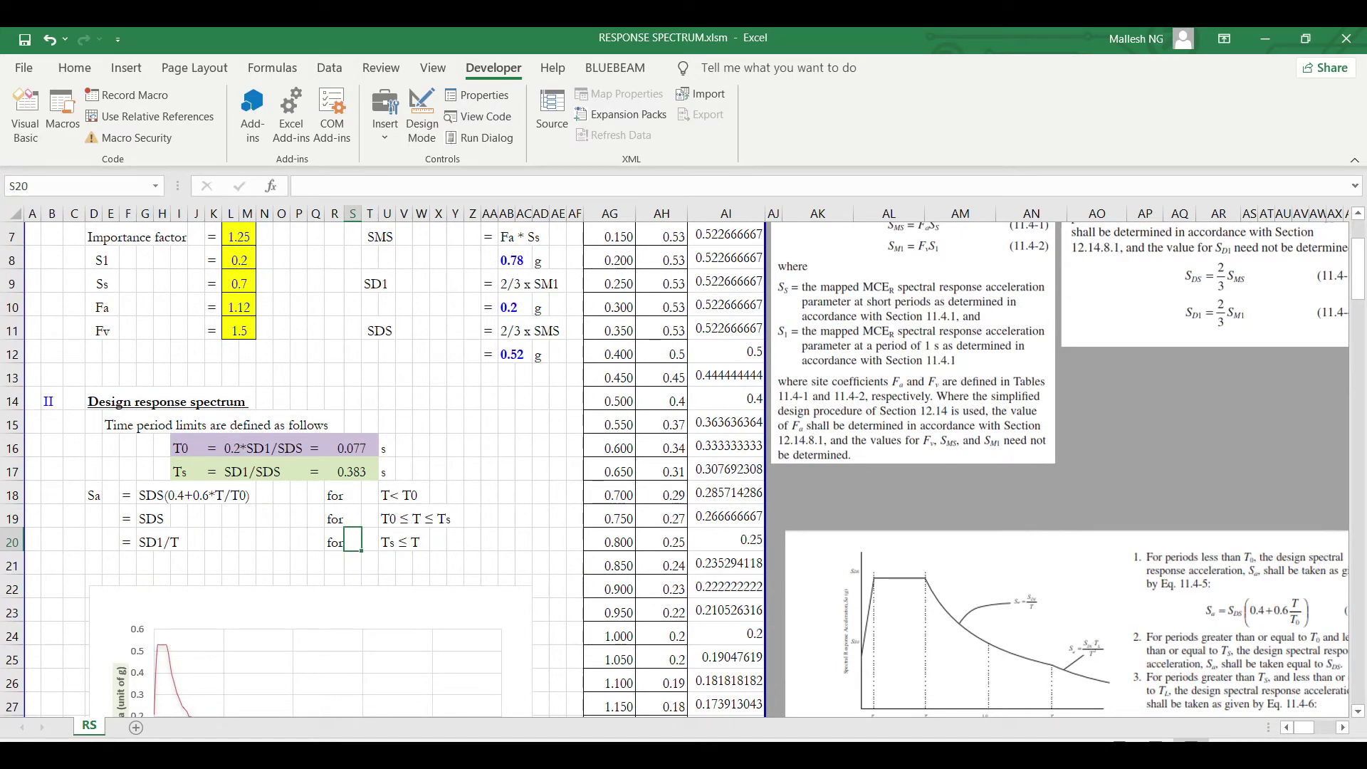
- Scroll across the sheet to review the response spectrum chart
{"action": "left_click", "coordinate": [1348, 729]}
{"action": "scroll", "coordinate": [1173, 625], "scroll_direction": "down", "scroll_amount": 2}
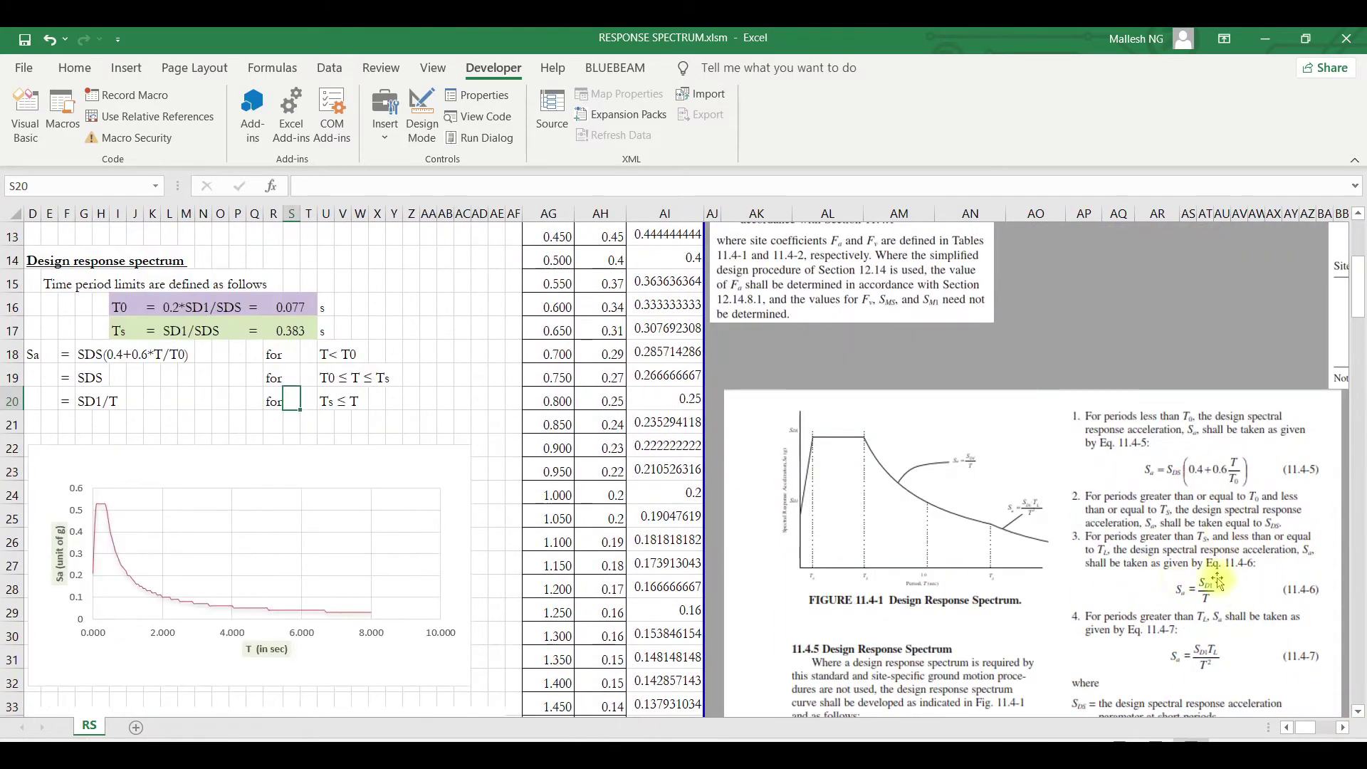
{"action": "scroll", "coordinate": [1182, 619], "scroll_direction": "down", "scroll_amount": 2}
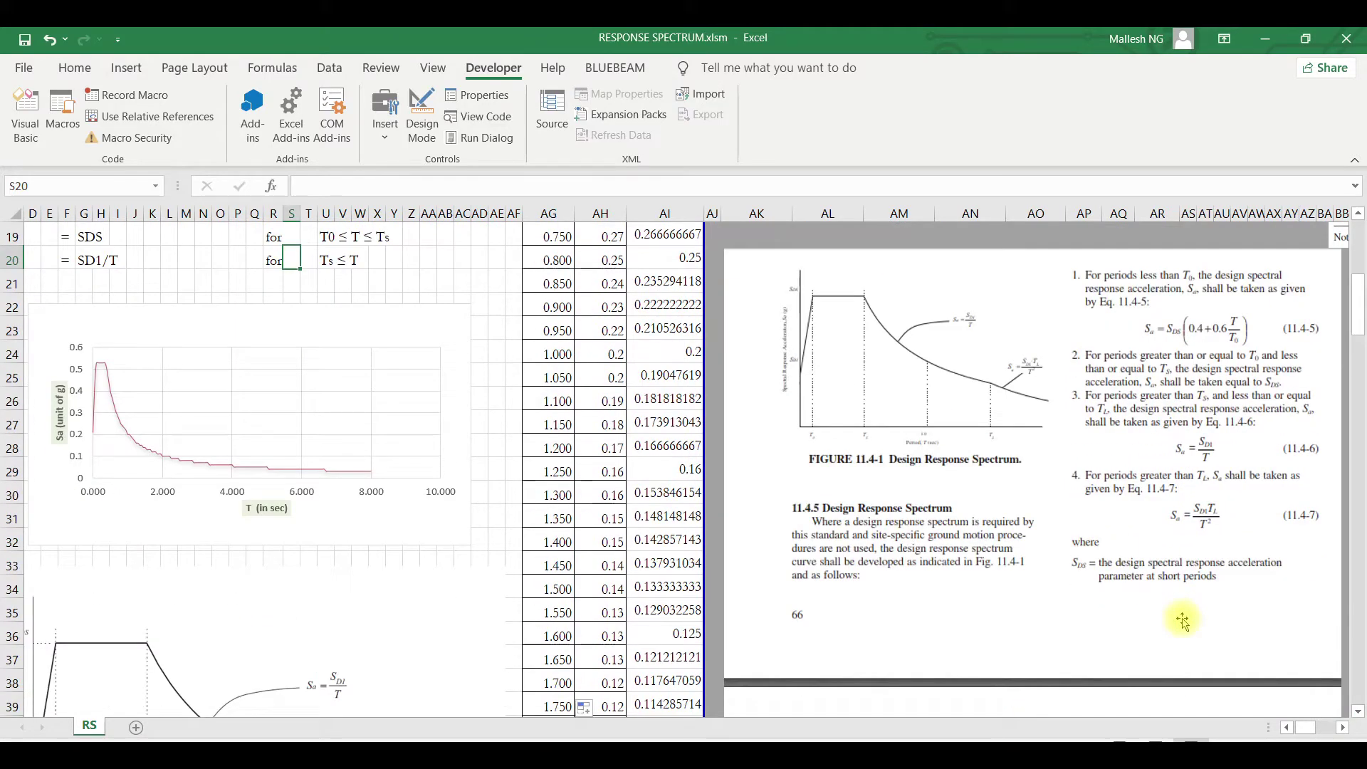
{"action": "scroll", "coordinate": [1053, 609], "scroll_direction": "up", "scroll_amount": 6}
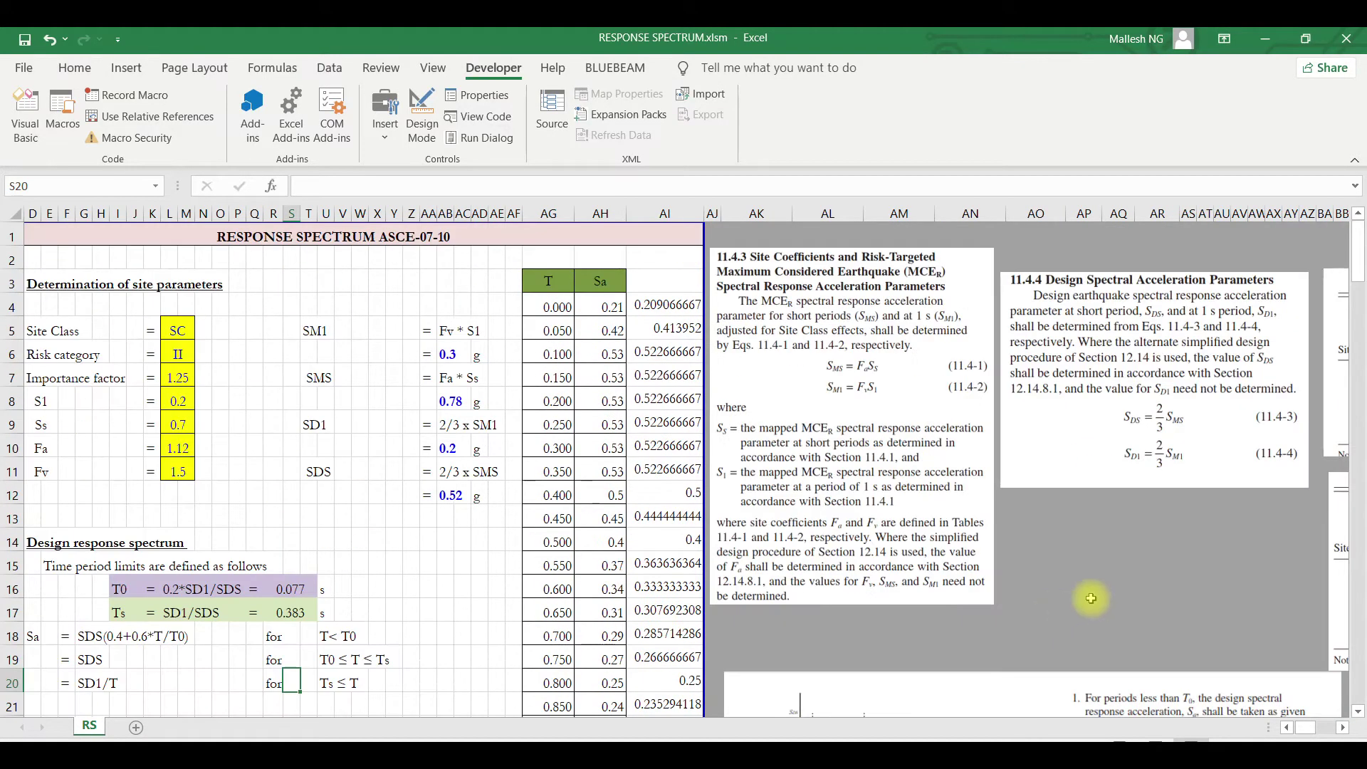
{"action": "left_click", "coordinate": [1083, 610]}
{"action": "scroll", "coordinate": [997, 605], "scroll_direction": "down", "scroll_amount": 4}
{"action": "left_click", "coordinate": [1022, 368]}
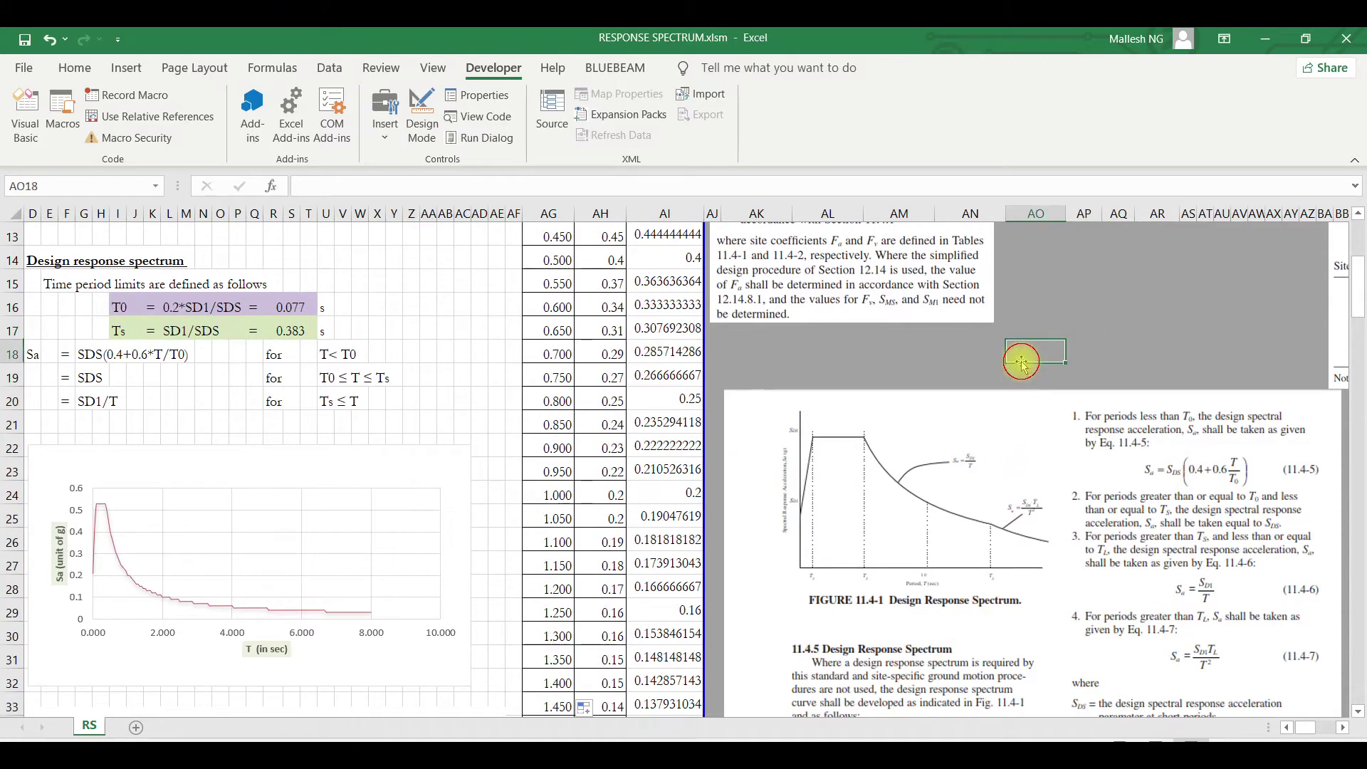
{"action": "scroll", "coordinate": [420, 613], "scroll_direction": "up", "scroll_amount": 1}
{"action": "scroll", "coordinate": [429, 655], "scroll_direction": "up", "scroll_amount": 4}
{"action": "left_click", "coordinate": [510, 581]}
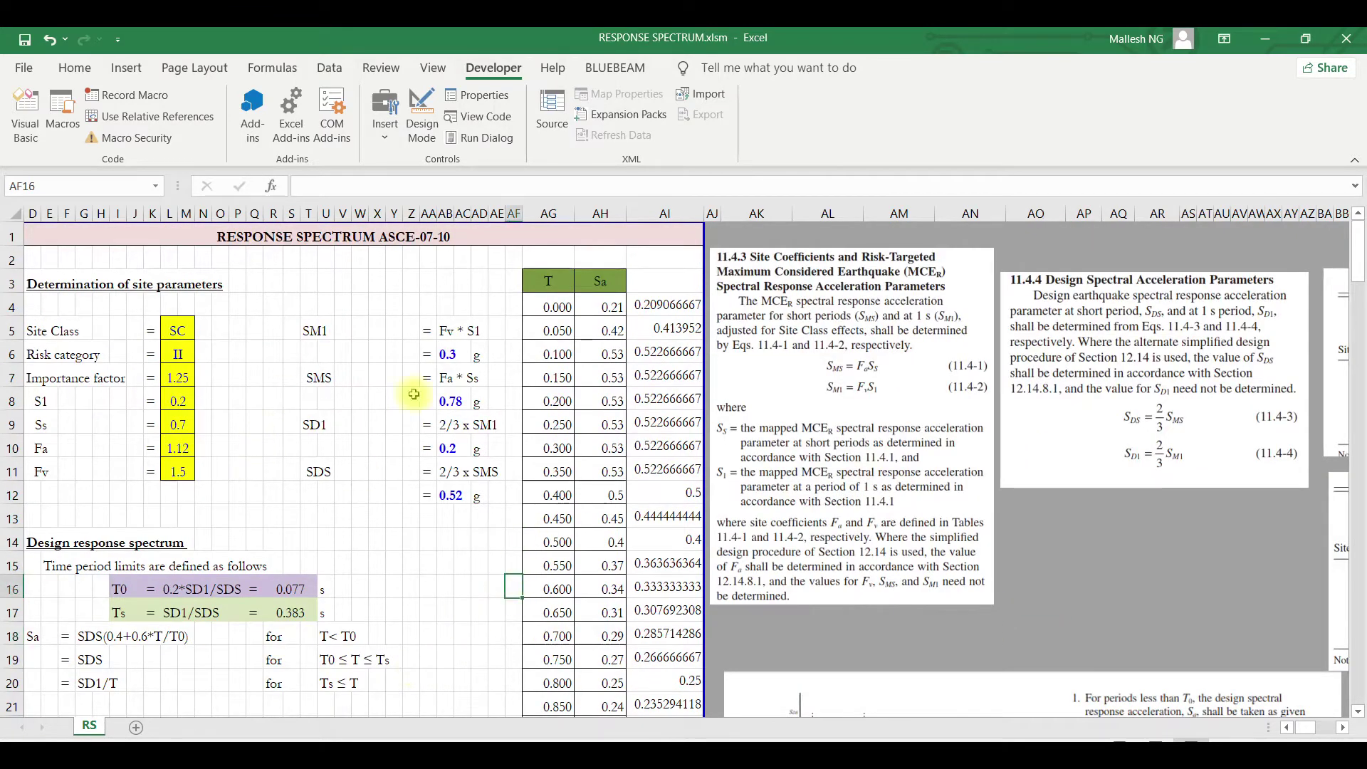
{"action": "scroll", "coordinate": [356, 581], "scroll_direction": "down", "scroll_amount": 1}
{"action": "scroll", "coordinate": [357, 573], "scroll_direction": "down", "scroll_amount": 5}
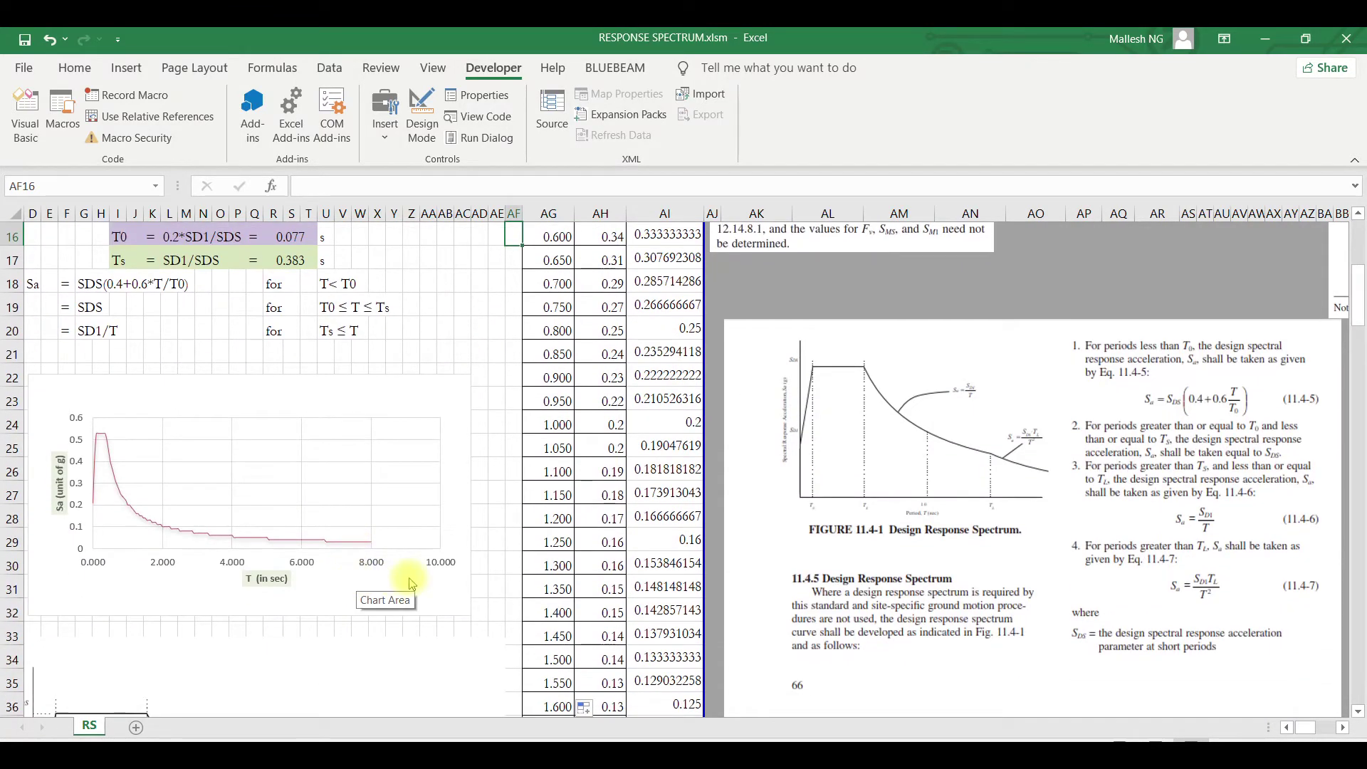
{"action": "scroll", "coordinate": [399, 580], "scroll_direction": "up", "scroll_amount": 5}
- Inspect the Sa formula calling the custom function, highlight the three Sa cases, and open the VBA editor
{"action": "left_click", "coordinate": [610, 303]}
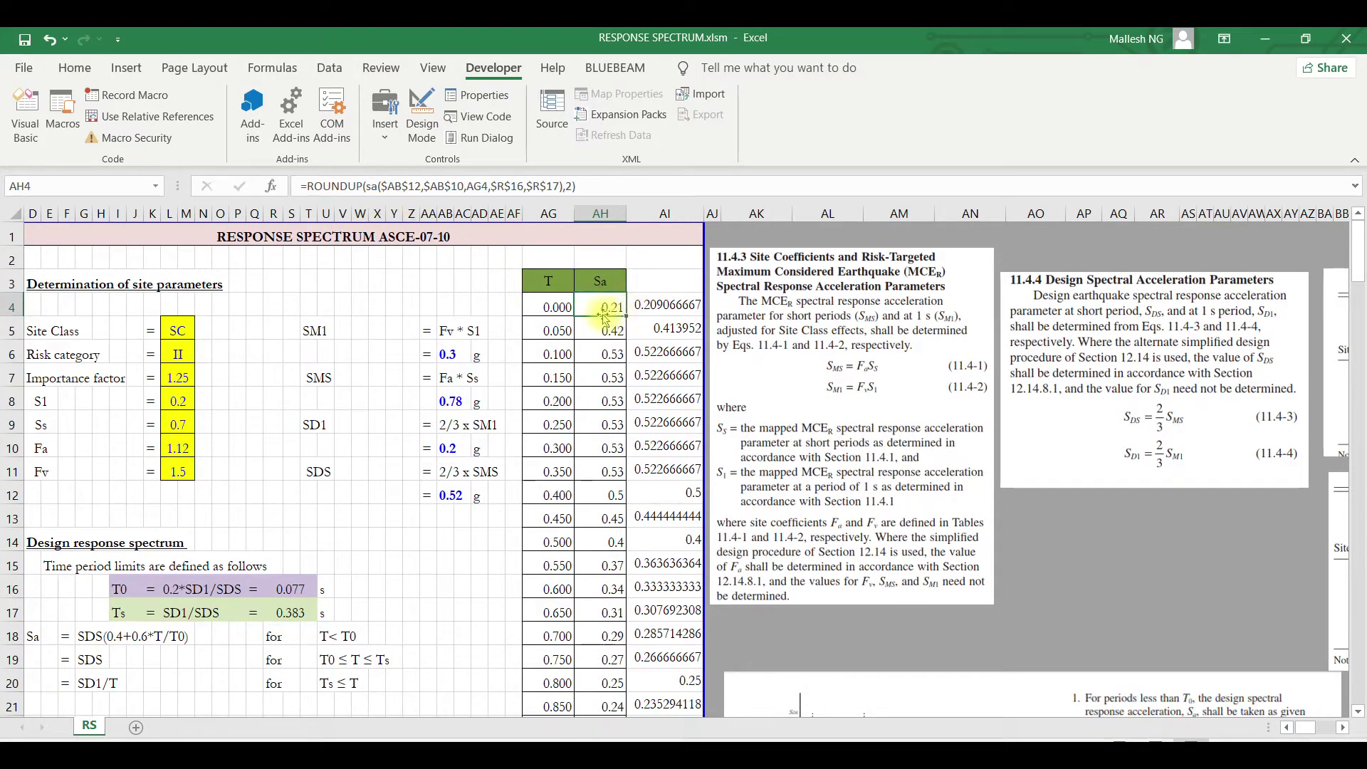
{"action": "scroll", "coordinate": [559, 456], "scroll_direction": "down", "scroll_amount": 5}
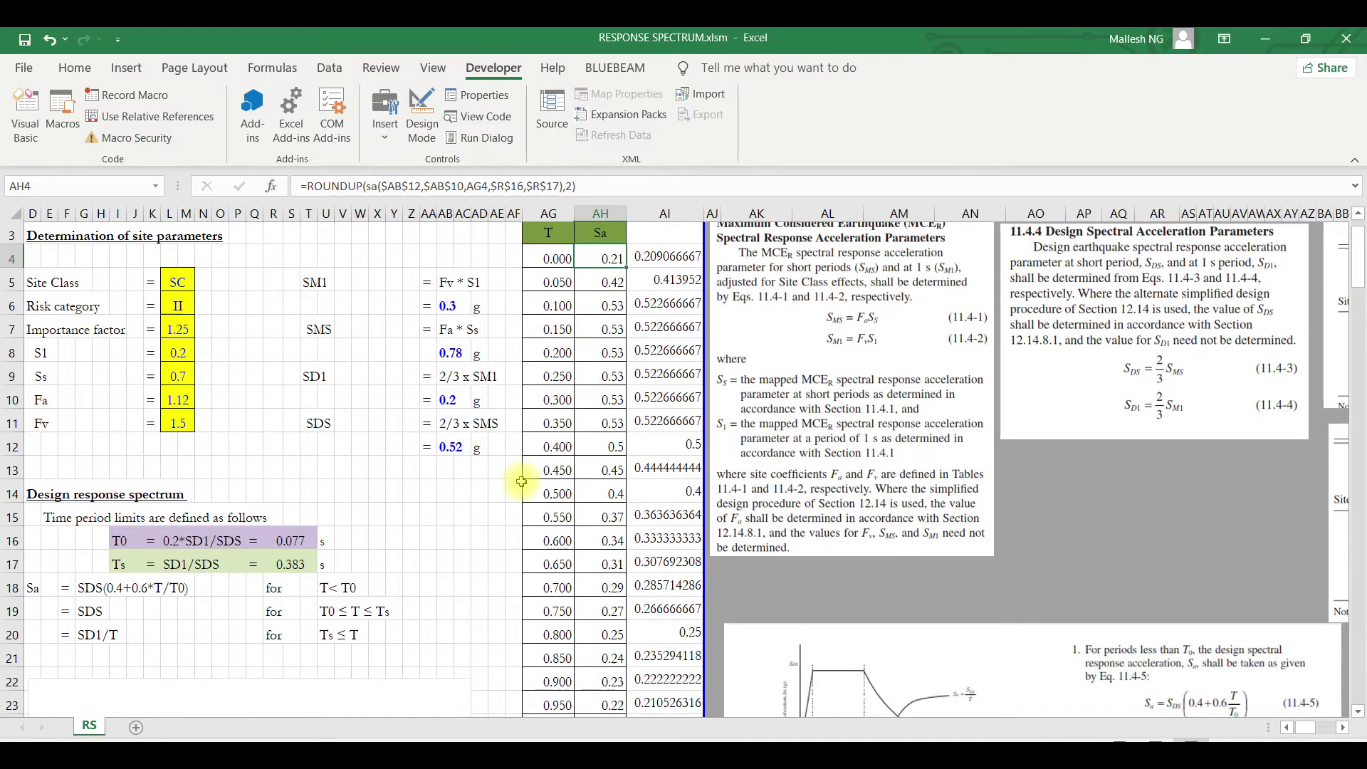
{"action": "left_click", "coordinate": [103, 285]}
{"action": "left_click_drag", "start_coordinate": [107, 284], "coordinate": [382, 332]}
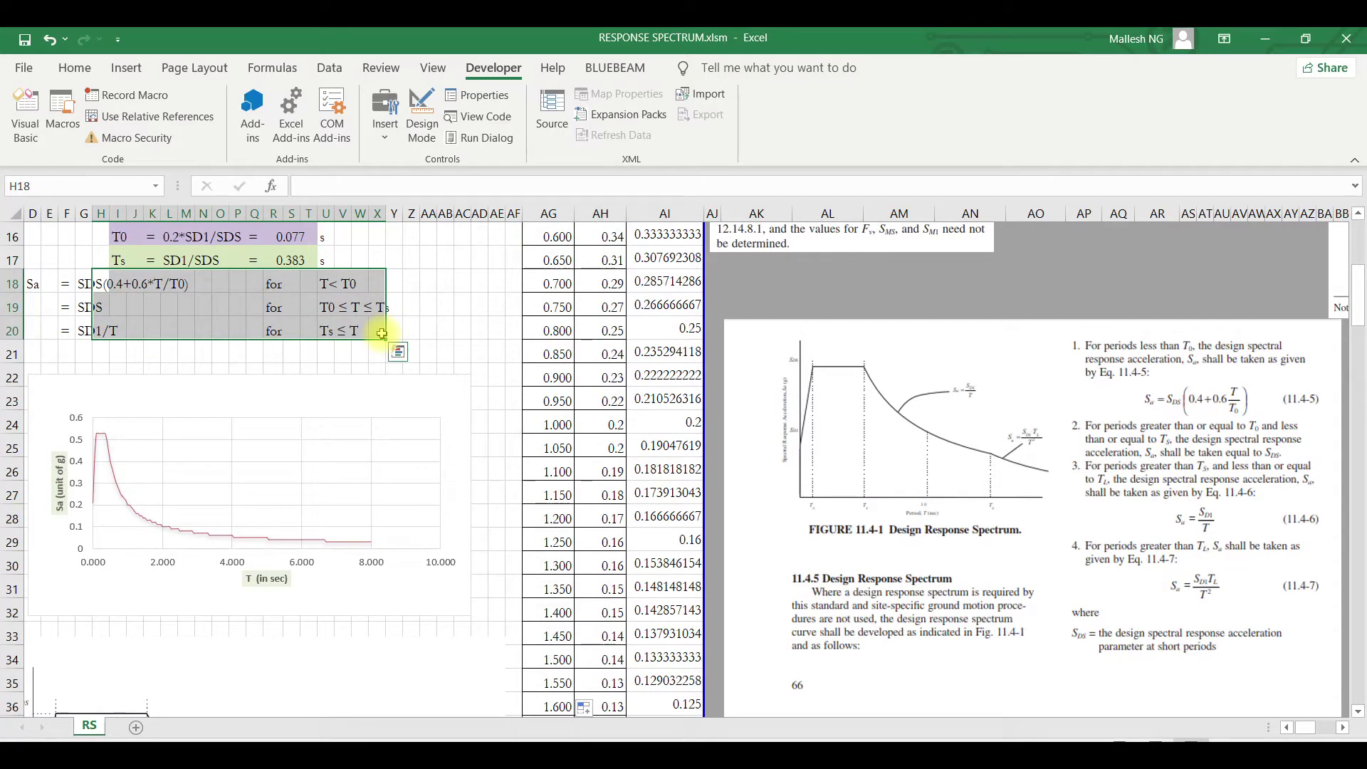
{"action": "scroll", "coordinate": [611, 456], "scroll_direction": "up", "scroll_amount": 5}
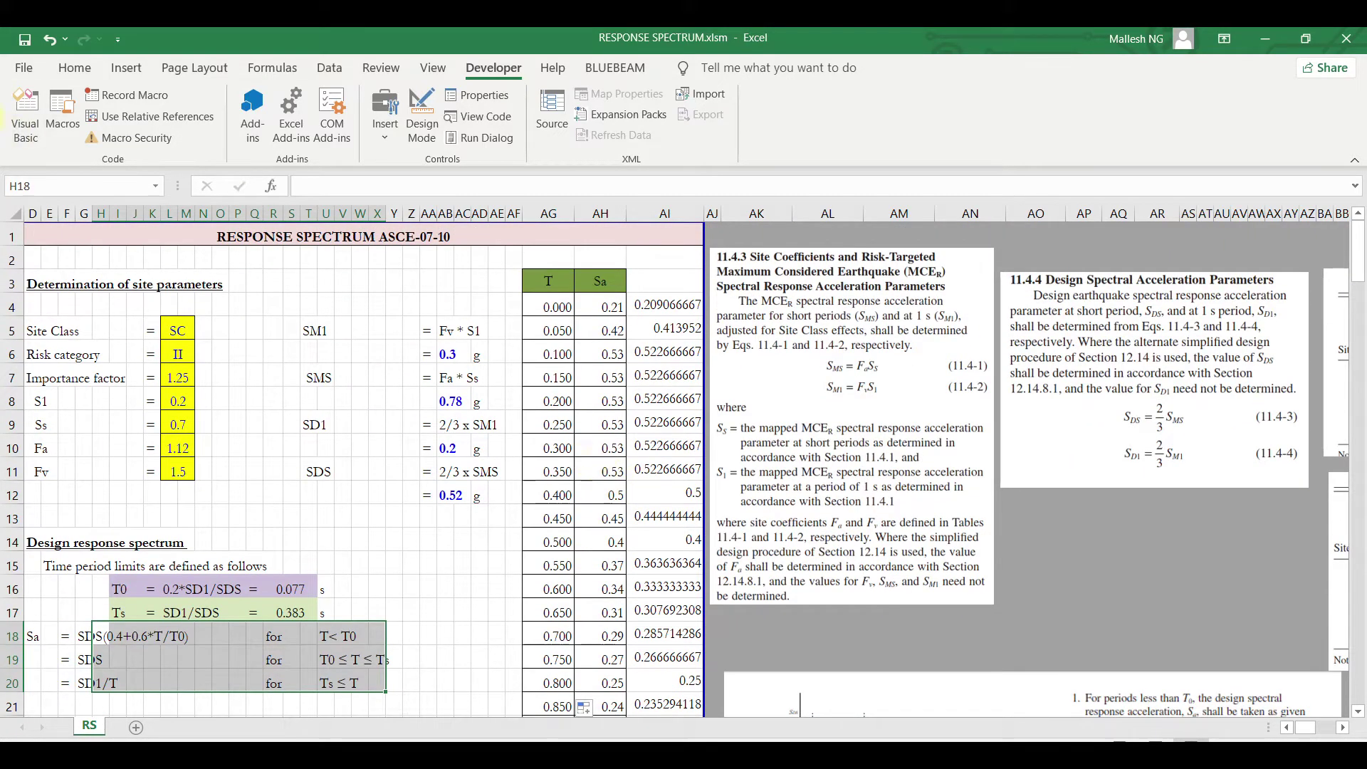
{"action": "left_click", "coordinate": [29, 122]}
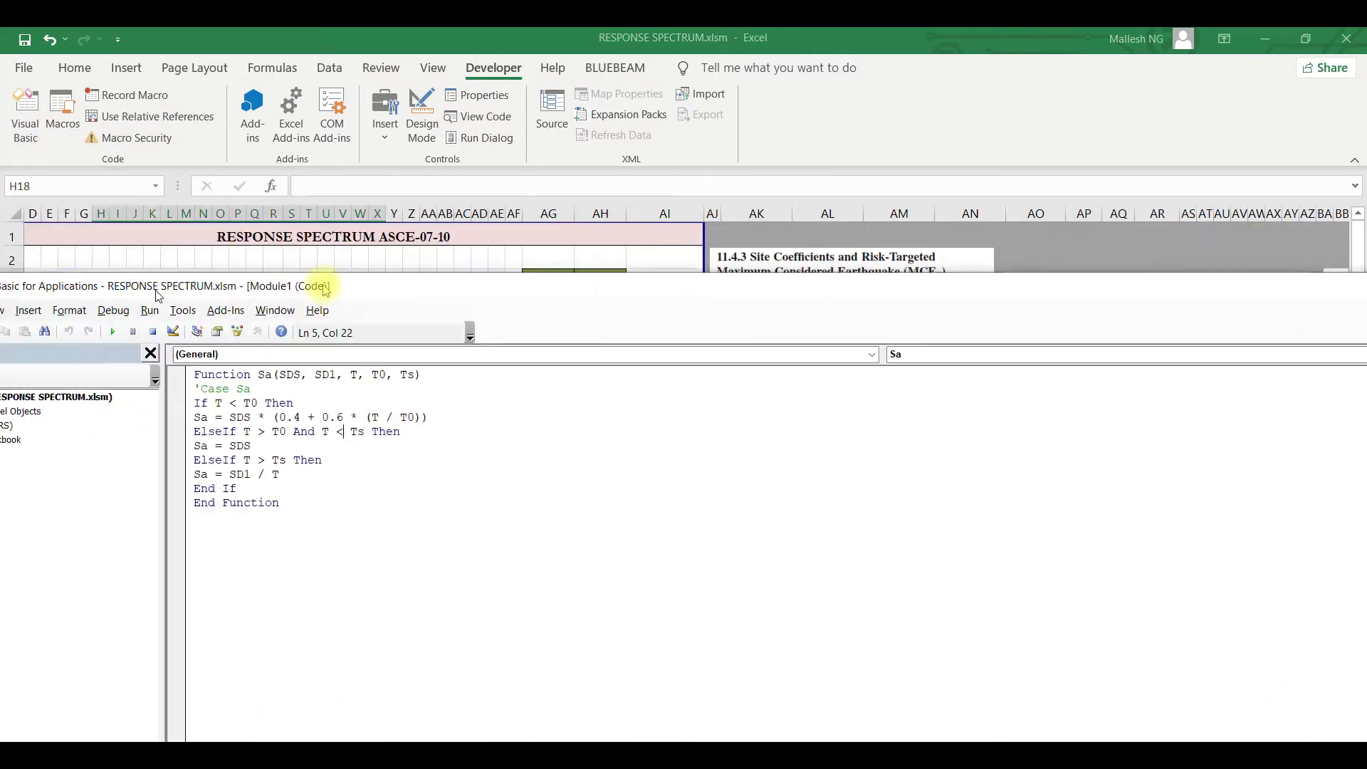
{"action": "left_click_drag", "start_coordinate": [211, 264], "coordinate": [173, 42]}
- Maximize the VBA window, inspect the Sa function's declaration and parameters, then minimize it
{"action": "double_click", "coordinate": [283, 52]}
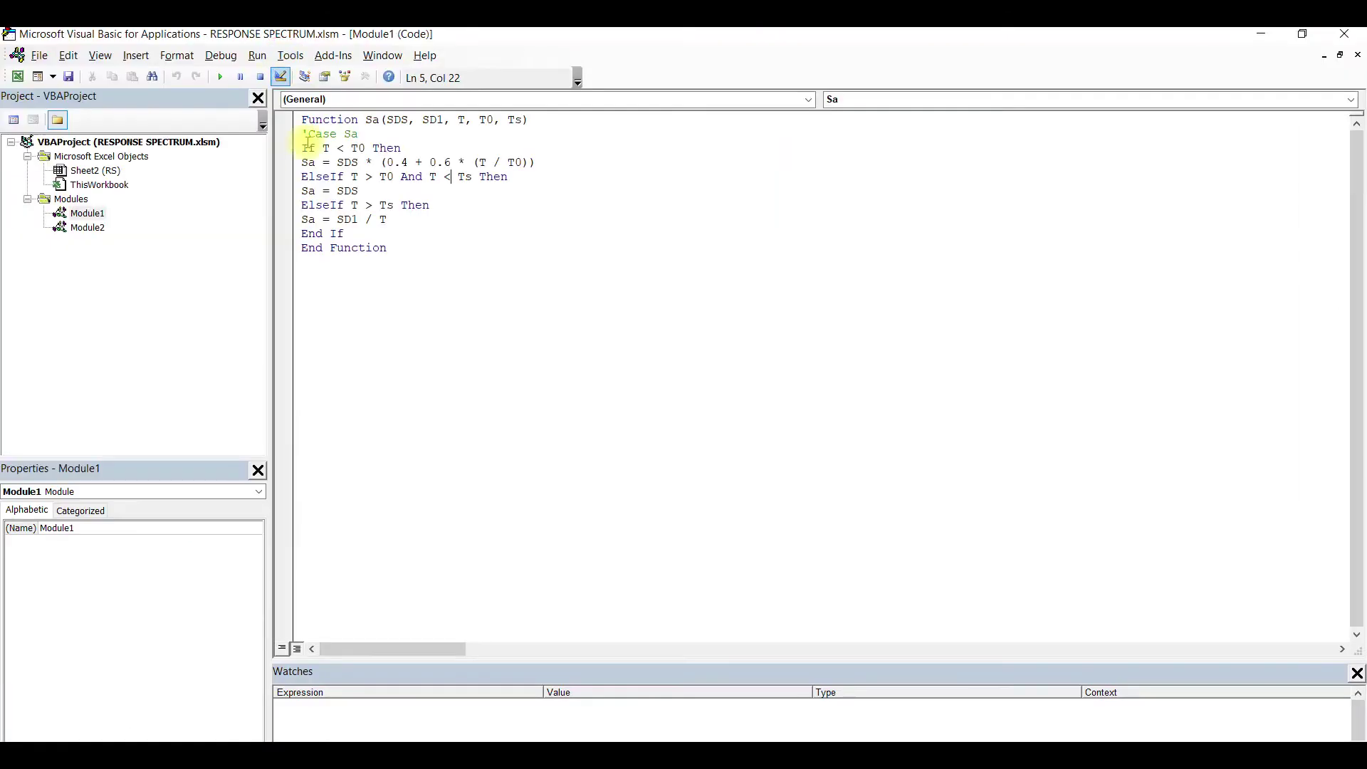
{"action": "left_click", "coordinate": [351, 120]}
{"action": "left_click", "coordinate": [375, 123]}
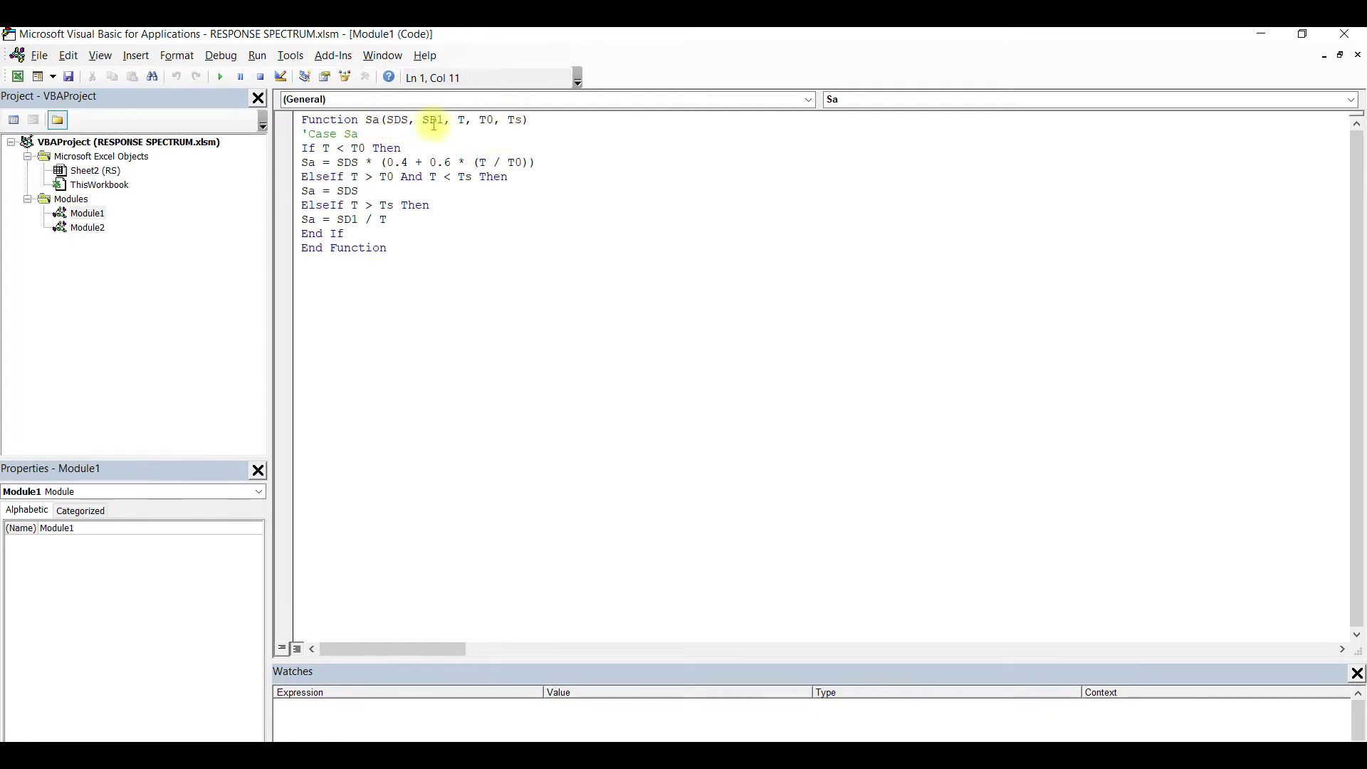
{"action": "left_click", "coordinate": [1265, 35]}
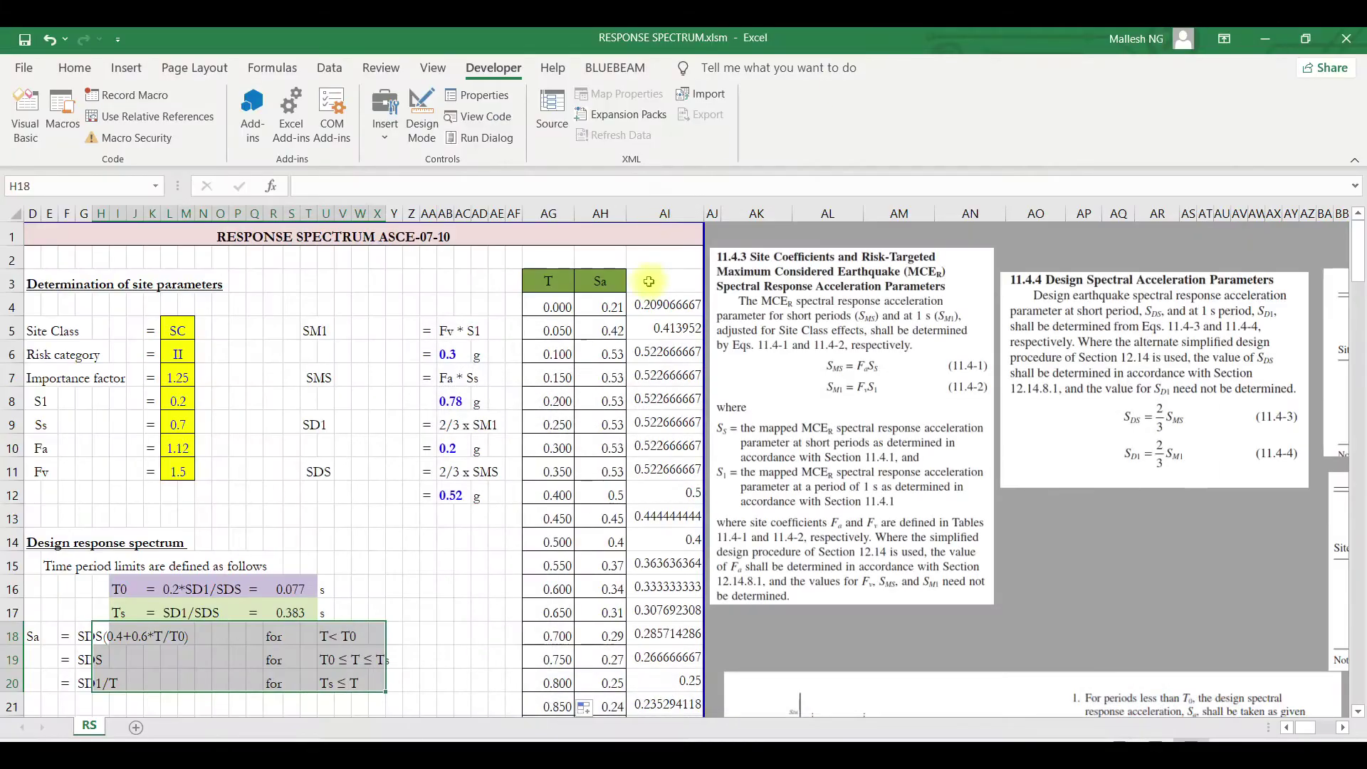
- Enter a test =SUM(AG4,AH4) in AI3, then delete it
{"action": "type", "text": "=sum("}
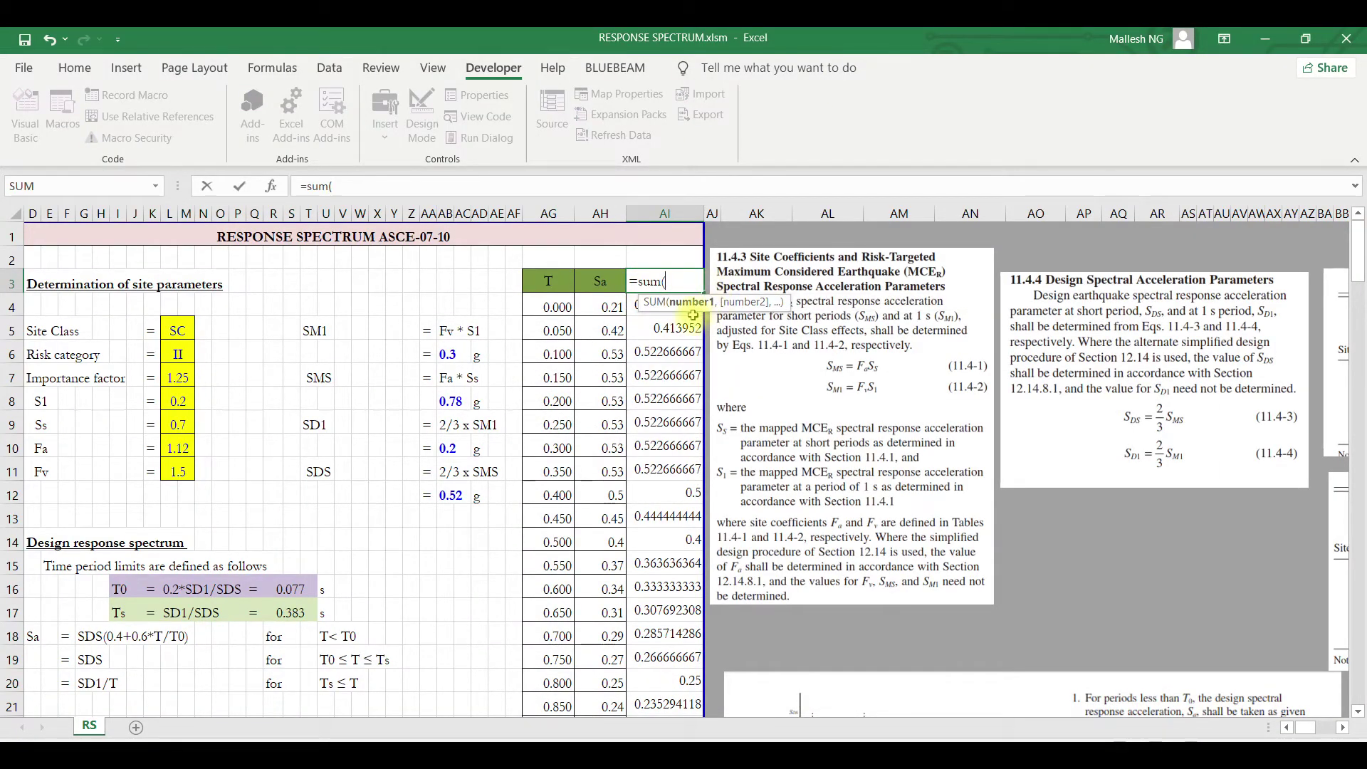
{"action": "left_click", "coordinate": [552, 306]}
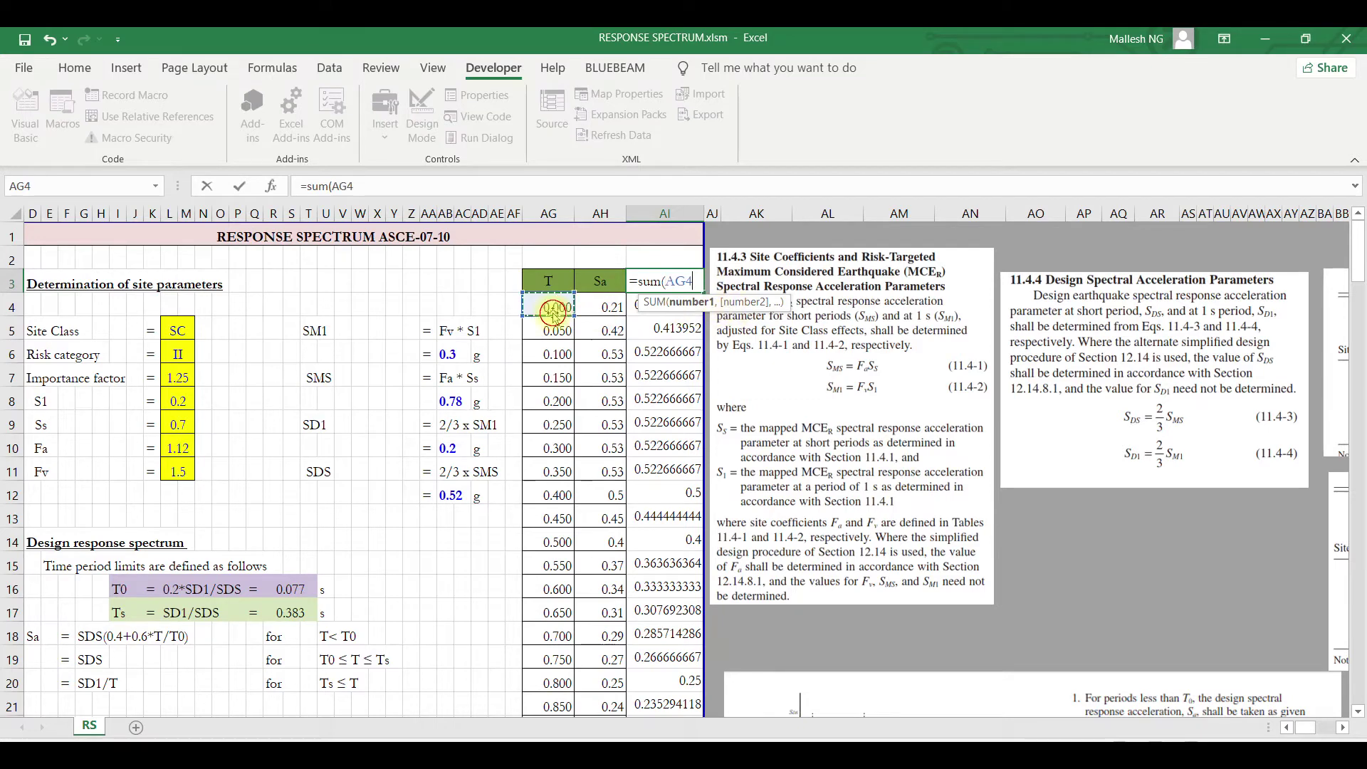
{"action": "type", "text": ","}
{"action": "left_click", "coordinate": [620, 311]}
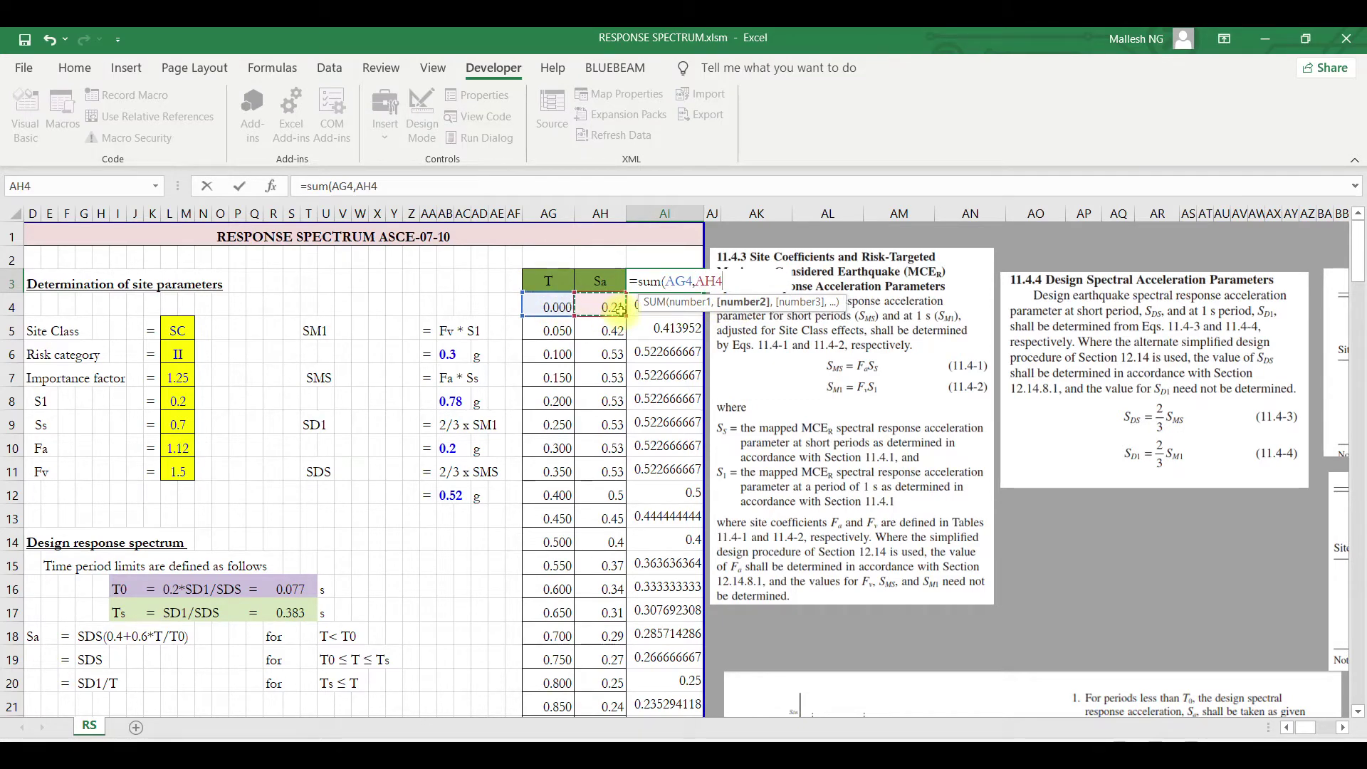
{"action": "key", "text": "Return"}
{"action": "left_click", "coordinate": [659, 284]}
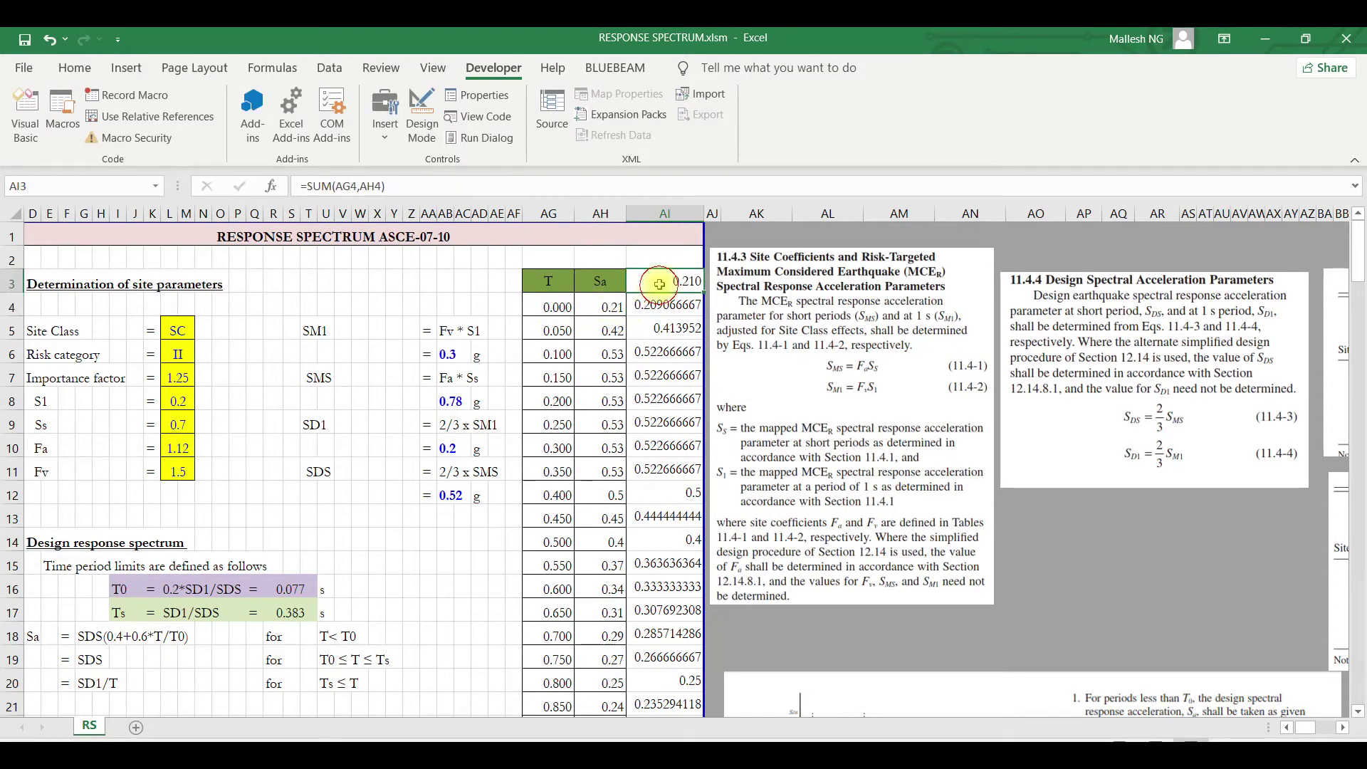
{"action": "key", "text": "Delete"}
- Inspect the =sa formula in AI4 and the T0 ≤ T ≤ Ts and Ts ≤ T conditions, then open the VBA code
{"action": "left_click", "coordinate": [662, 305]}
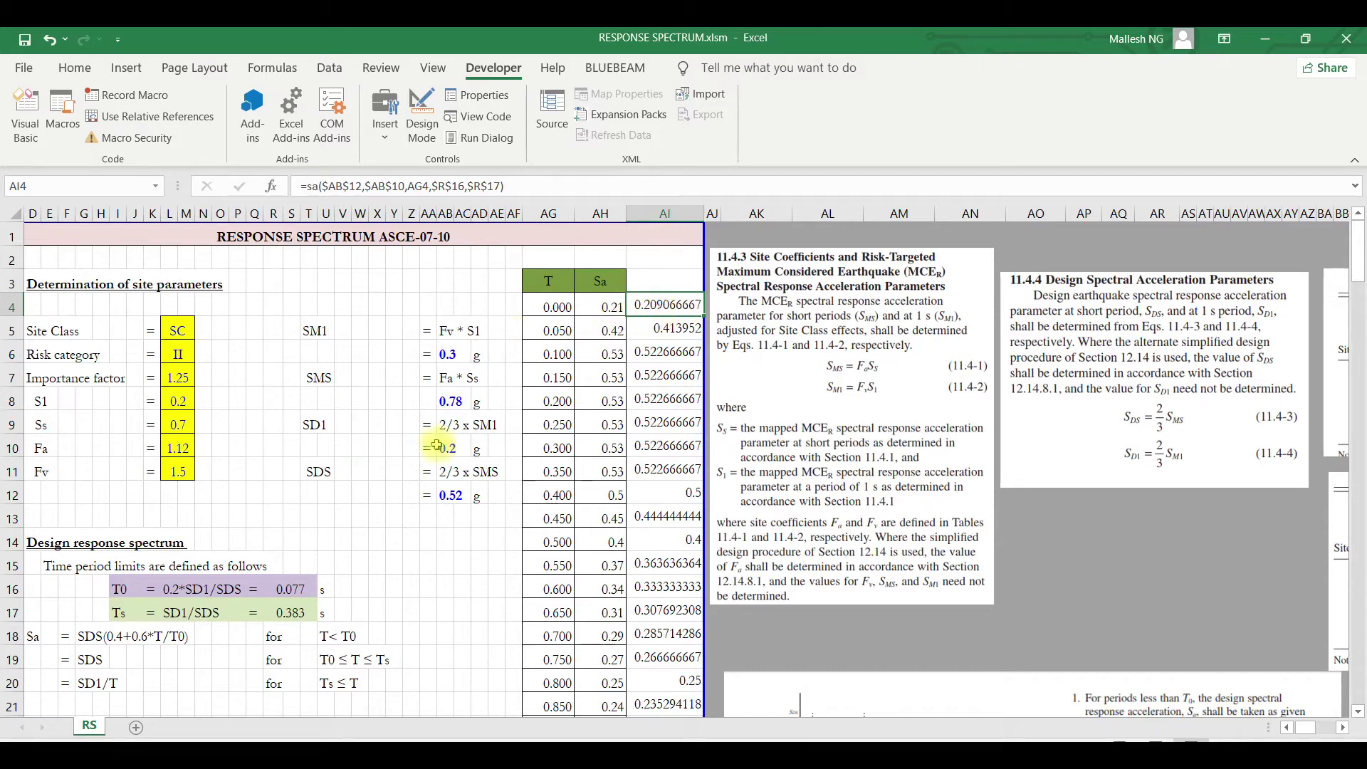
{"action": "scroll", "coordinate": [362, 438], "scroll_direction": "down", "scroll_amount": 2}
{"action": "scroll", "coordinate": [363, 439], "scroll_direction": "down", "scroll_amount": 2}
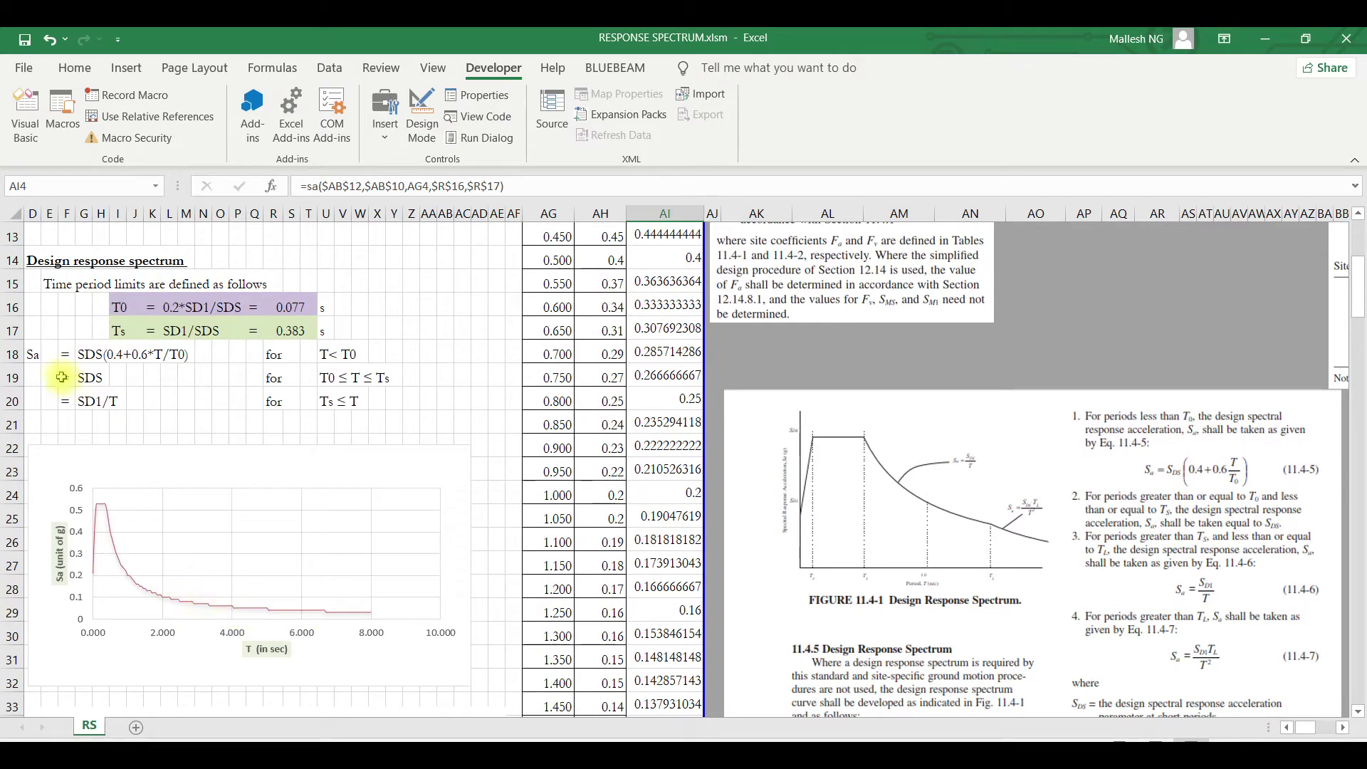
{"action": "left_click", "coordinate": [33, 354]}
{"action": "left_click", "coordinate": [338, 378]}
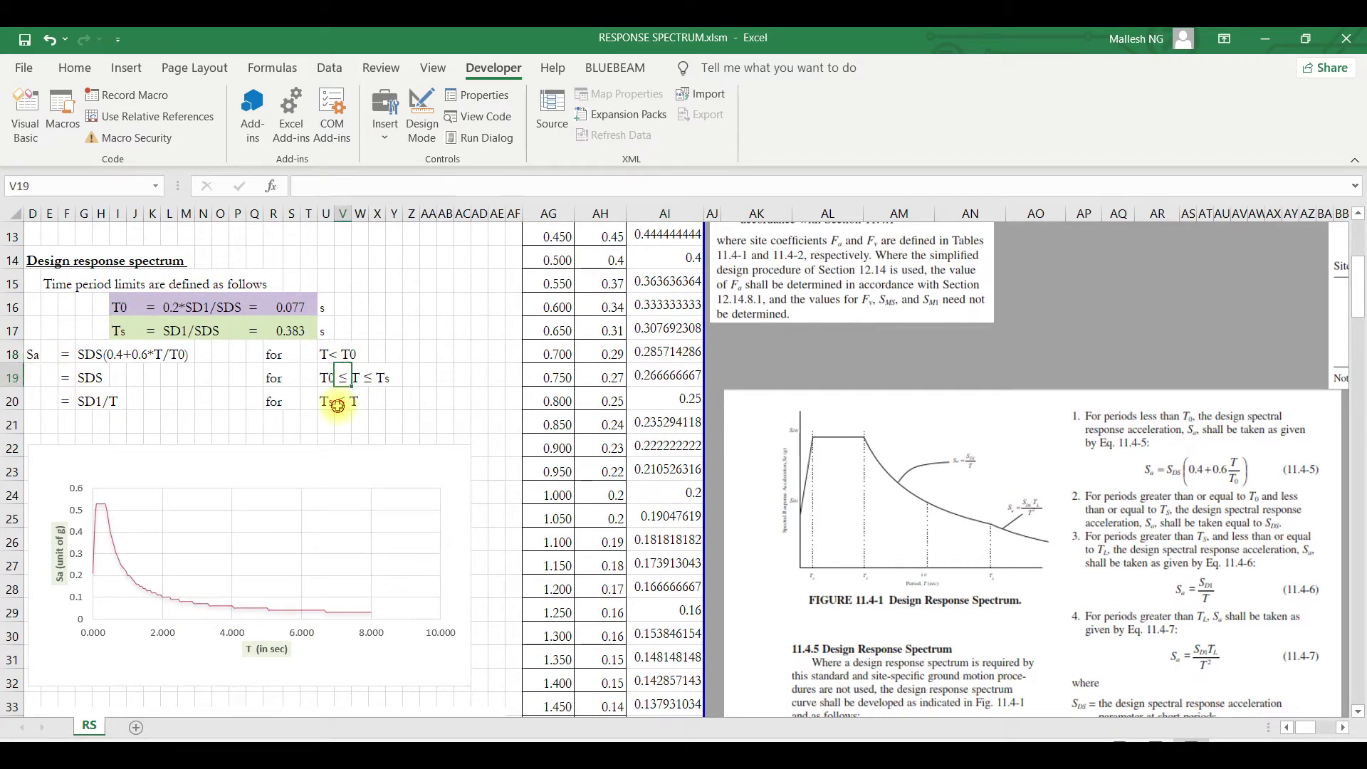
{"action": "left_click", "coordinate": [340, 402]}
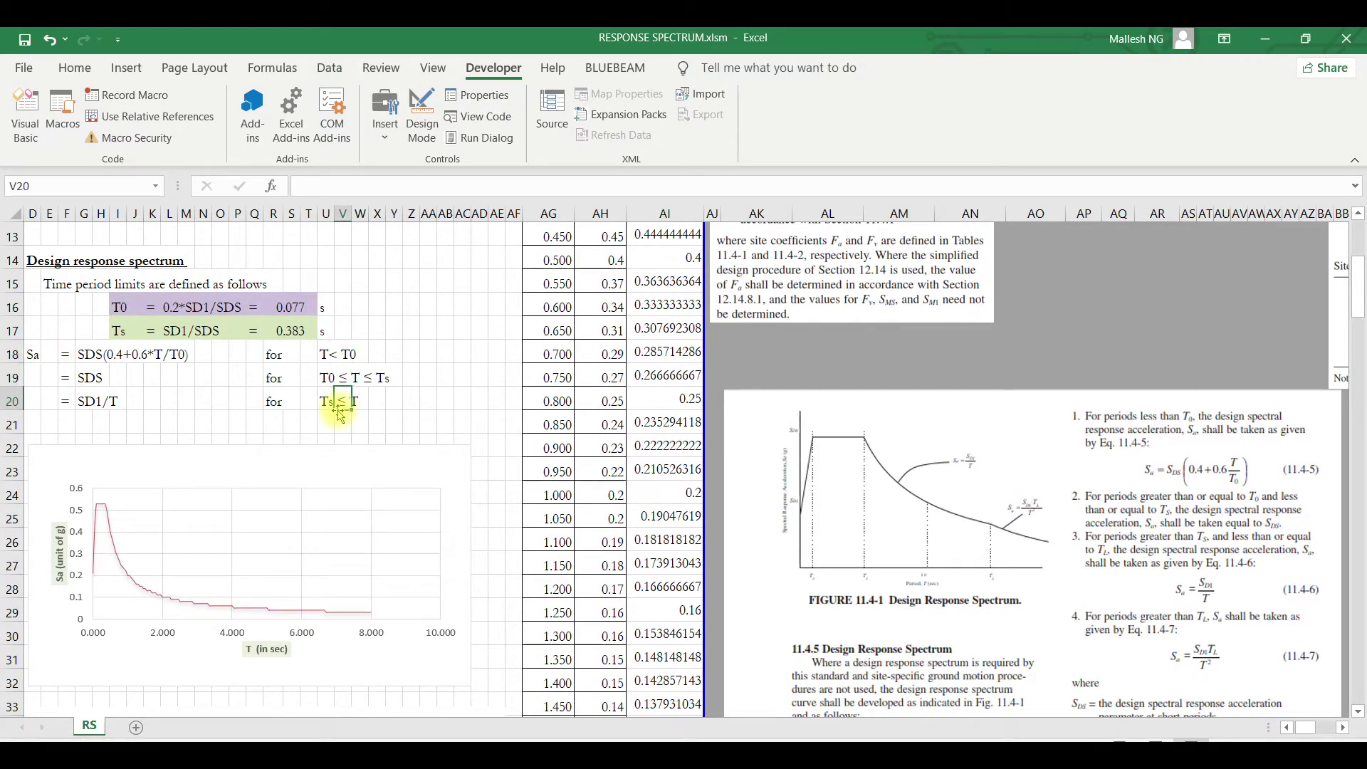
{"action": "scroll", "coordinate": [339, 417], "scroll_direction": "up", "scroll_amount": 4}
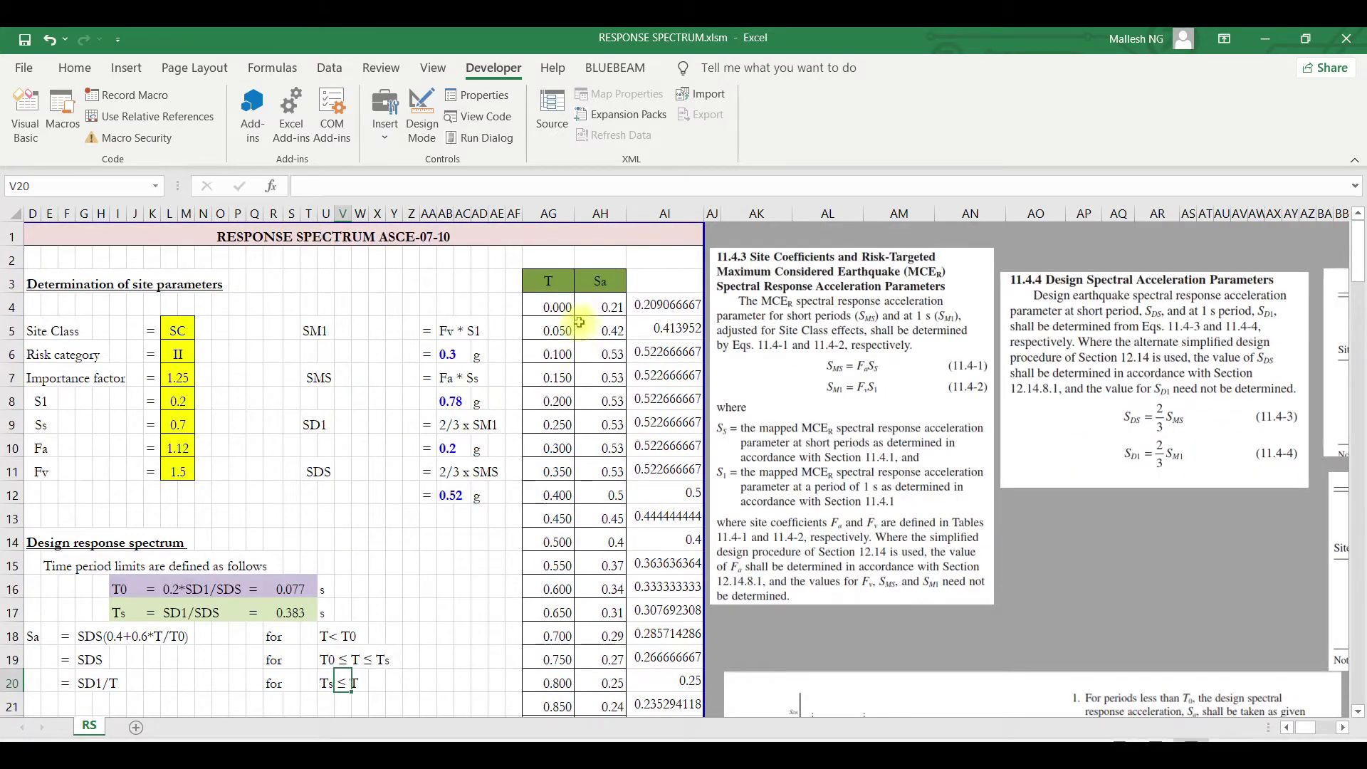
{"action": "left_click", "coordinate": [606, 306]}
{"action": "left_click", "coordinate": [26, 114]}
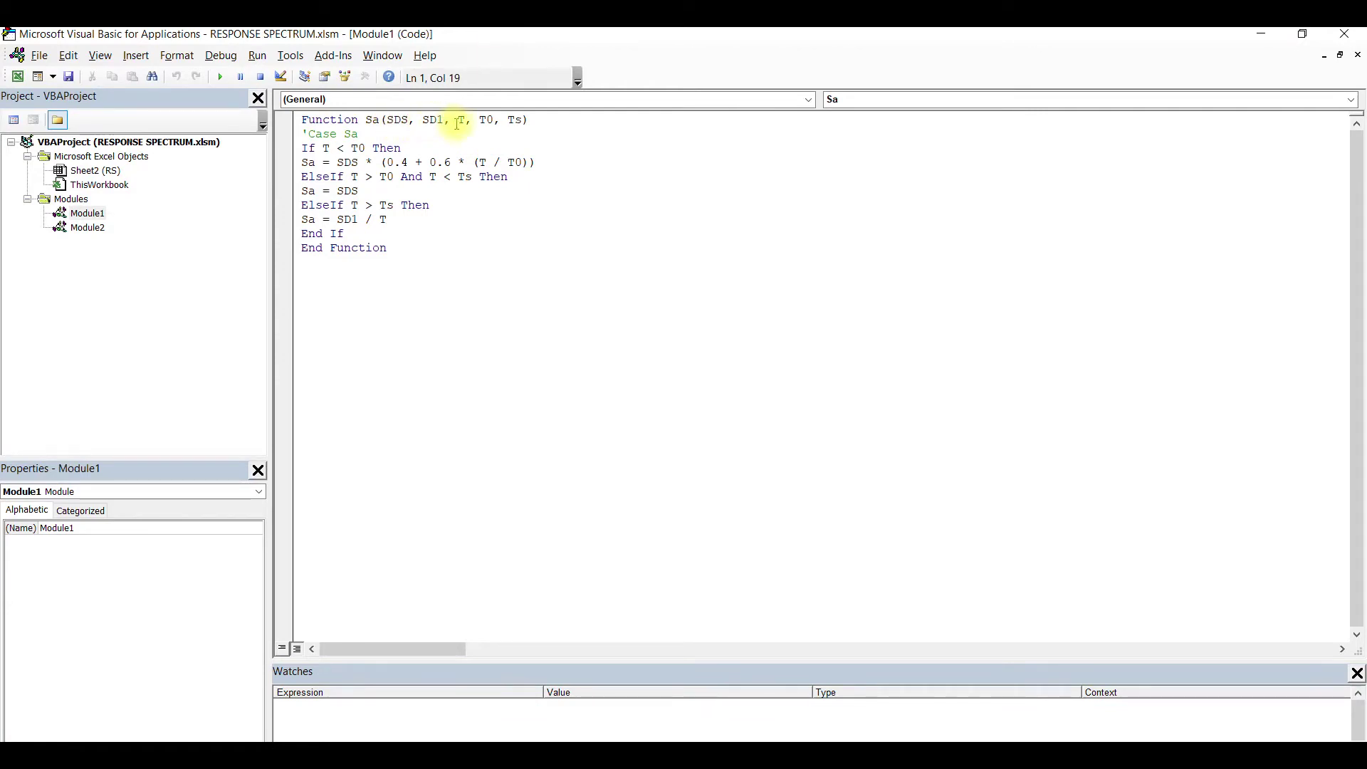
{"action": "left_click", "coordinate": [515, 120]}
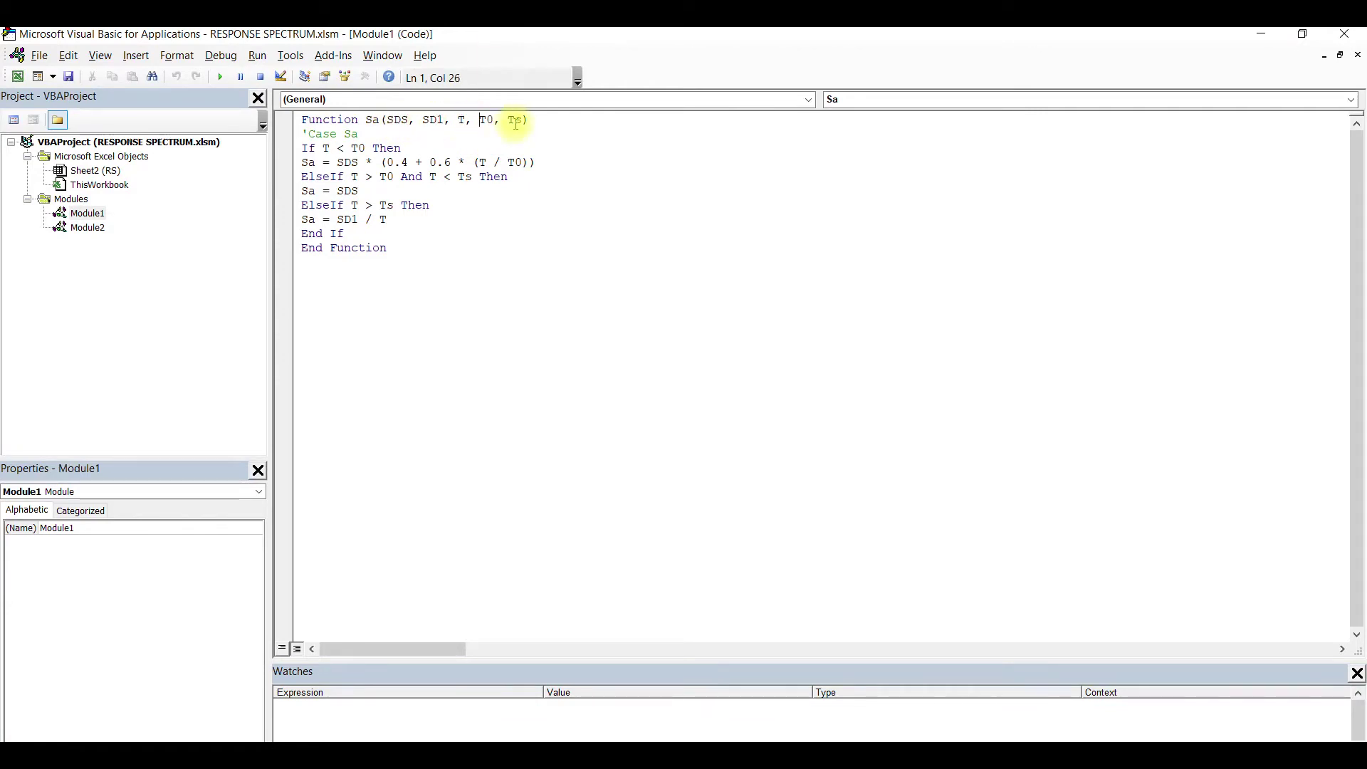
{"action": "left_click", "coordinate": [1259, 35]}
{"action": "scroll", "coordinate": [86, 583], "scroll_direction": "down", "scroll_amount": 1}
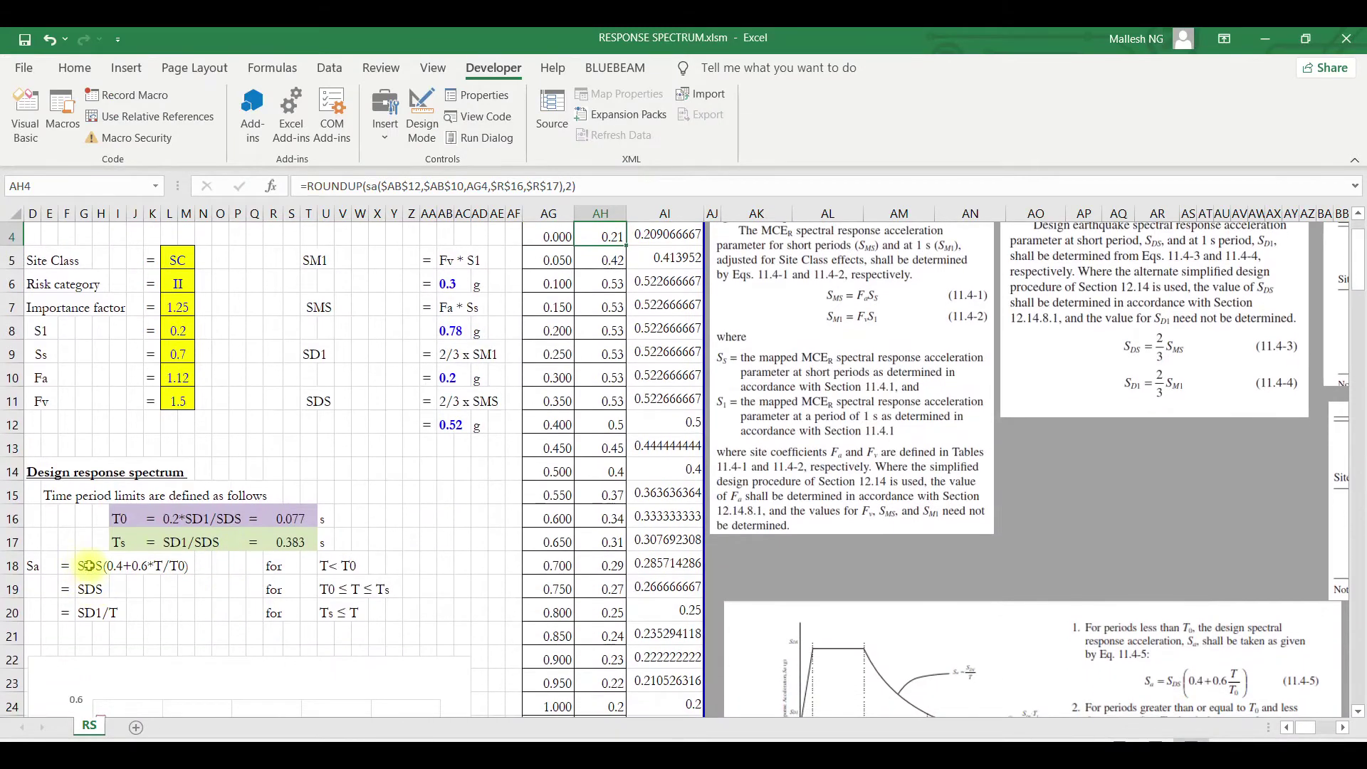
{"action": "left_click", "coordinate": [88, 570]}
{"action": "left_click", "coordinate": [87, 589]}
{"action": "left_click", "coordinate": [86, 613]}
{"action": "left_click", "coordinate": [330, 566]}
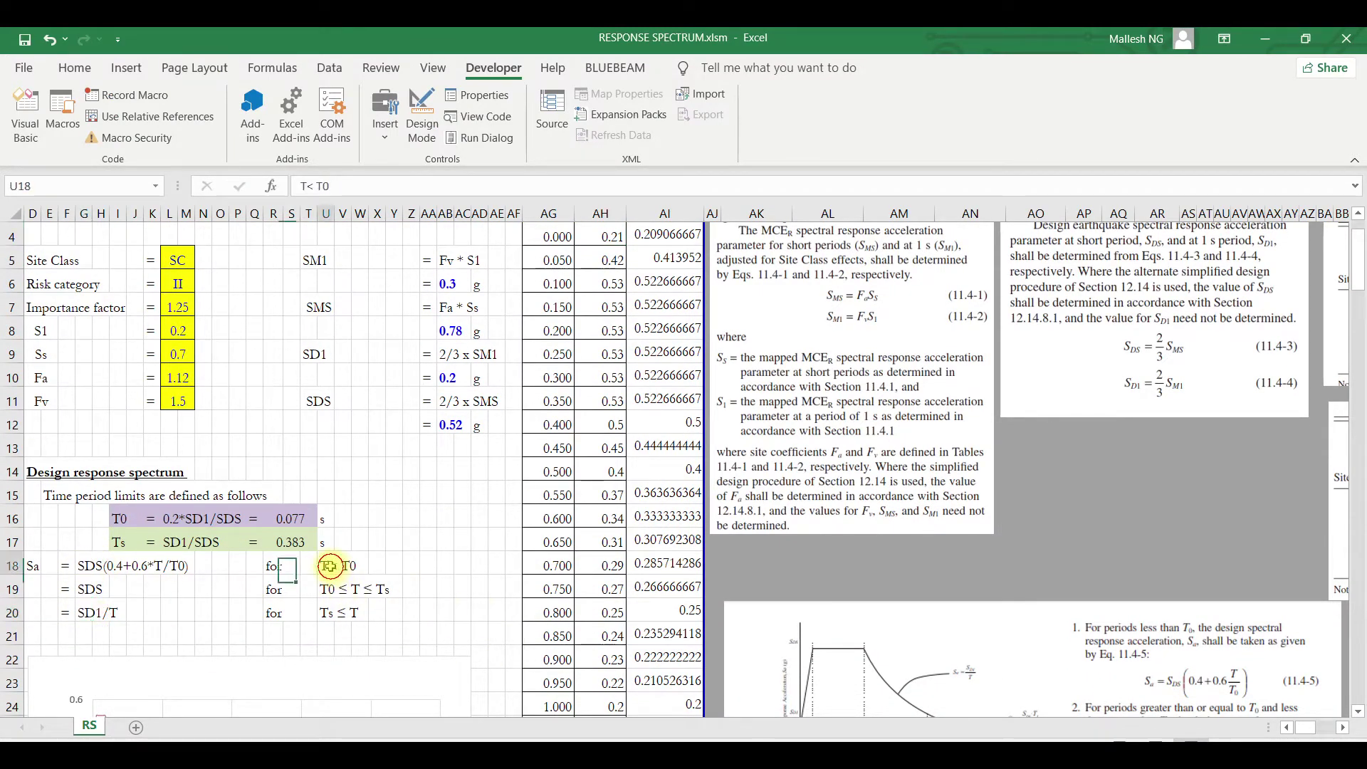
{"action": "left_click", "coordinate": [345, 567]}
{"action": "left_click", "coordinate": [332, 612]}
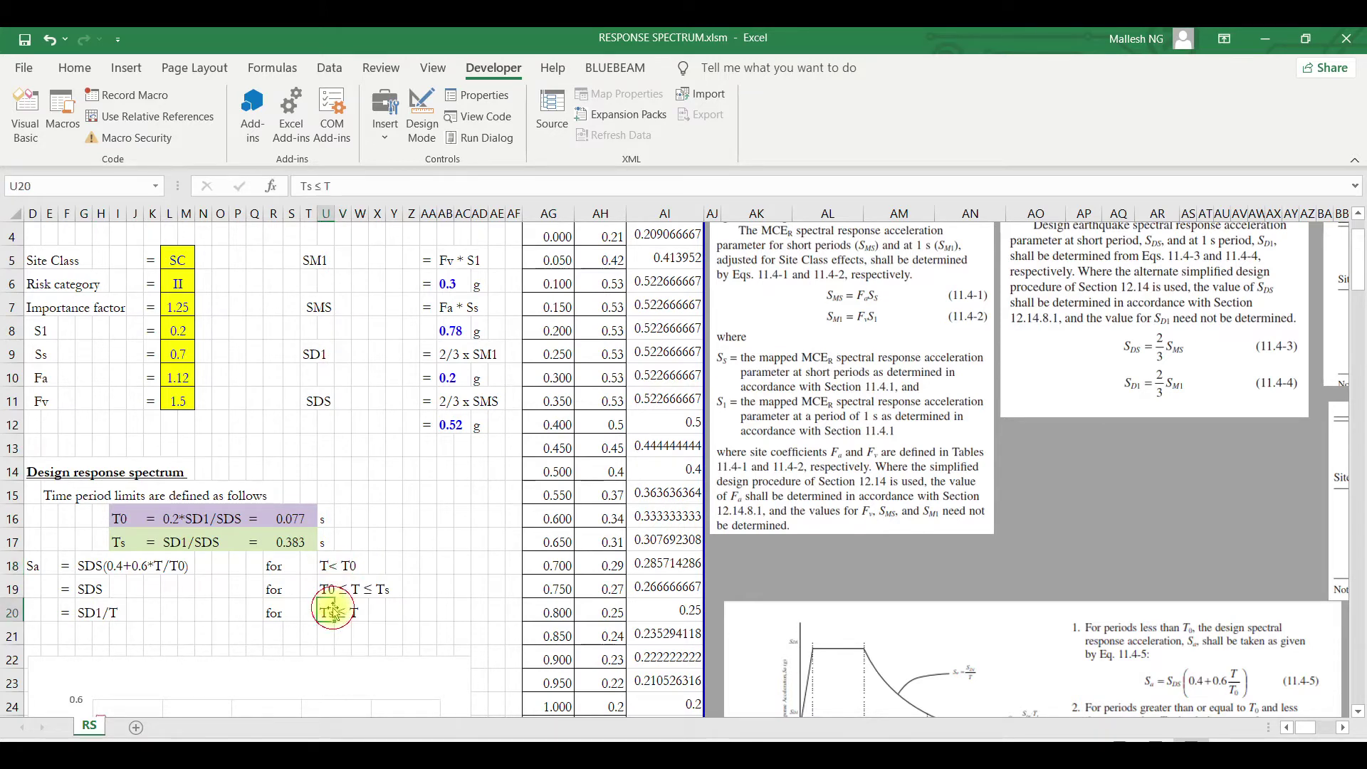
{"action": "left_click", "coordinate": [119, 518]}
{"action": "left_click", "coordinate": [118, 542]}
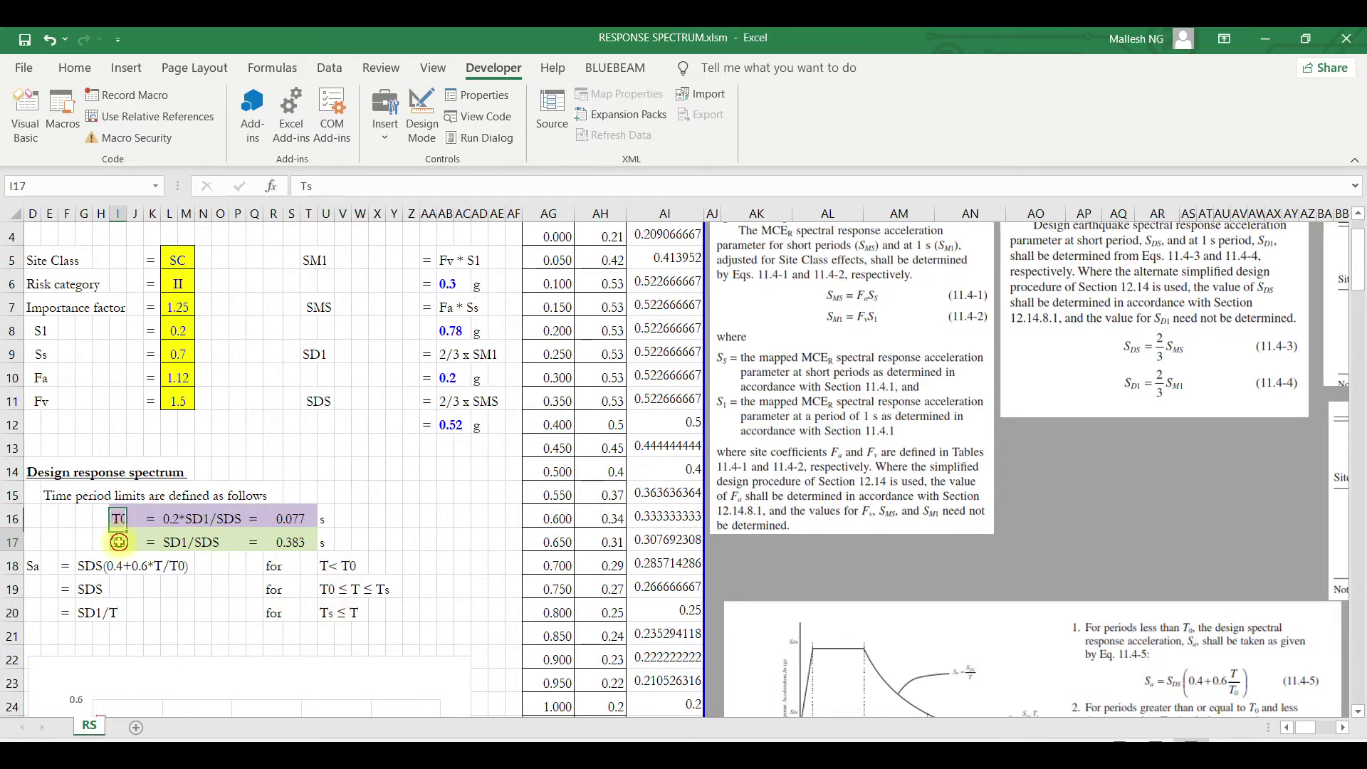
{"action": "scroll", "coordinate": [405, 514], "scroll_direction": "up", "scroll_amount": 1}
{"action": "left_click", "coordinate": [557, 307]}
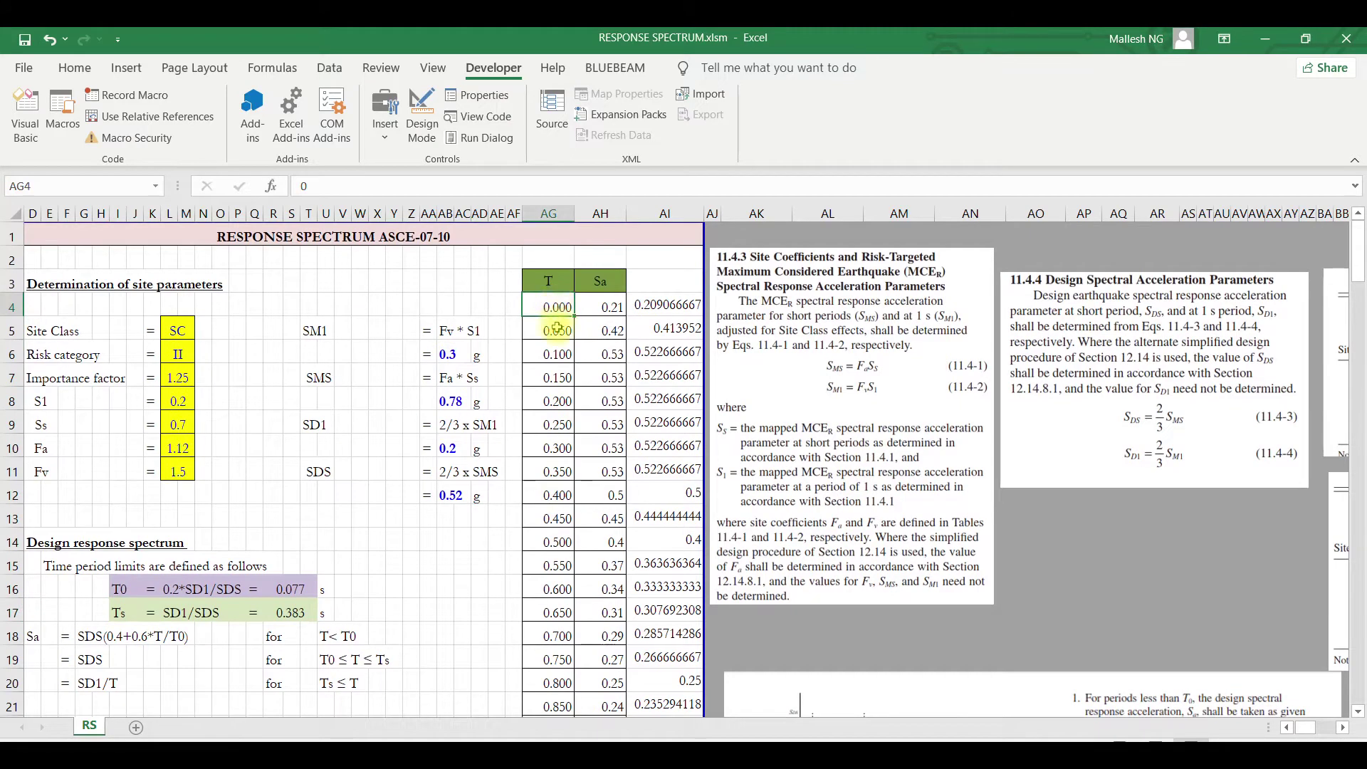
{"action": "left_click", "coordinate": [556, 329]}
{"action": "left_click", "coordinate": [556, 307]}
{"action": "left_click", "coordinate": [556, 330]}
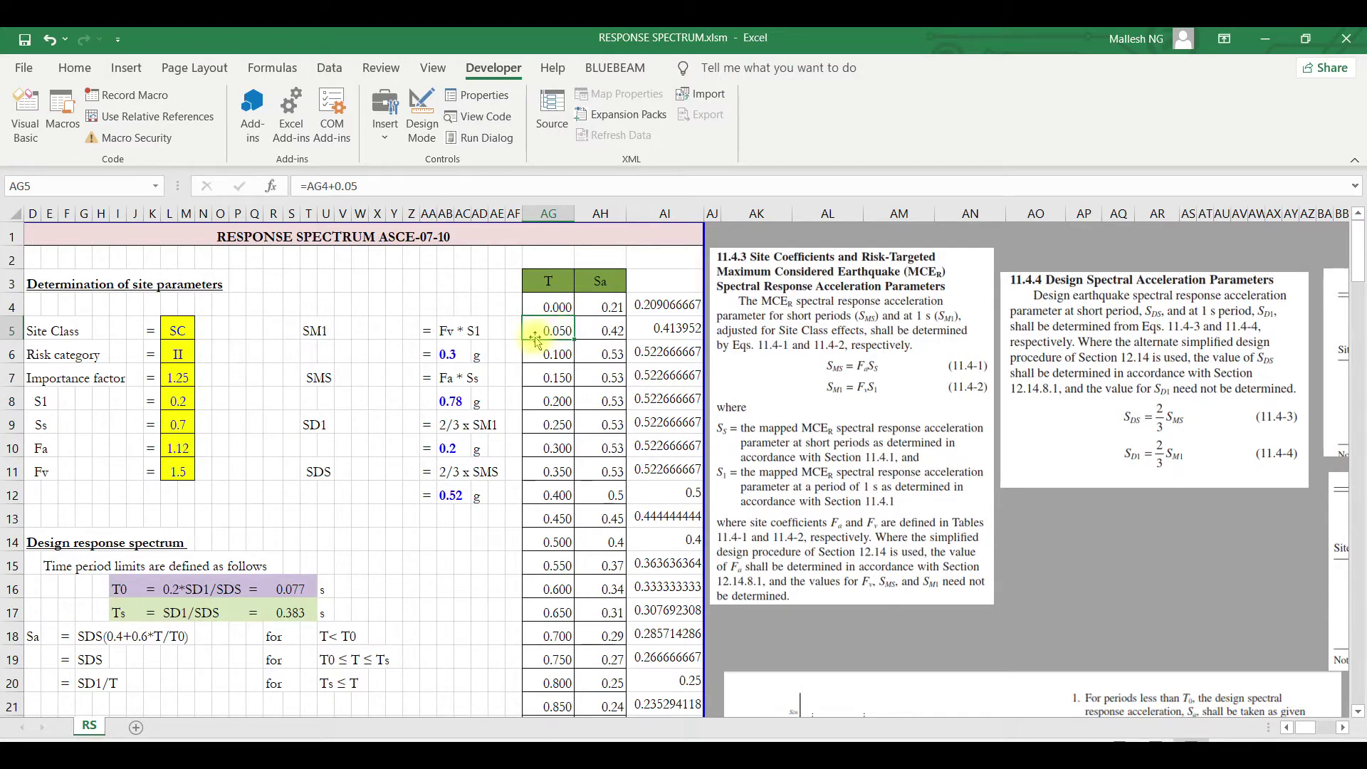
{"action": "left_click", "coordinate": [366, 186]}
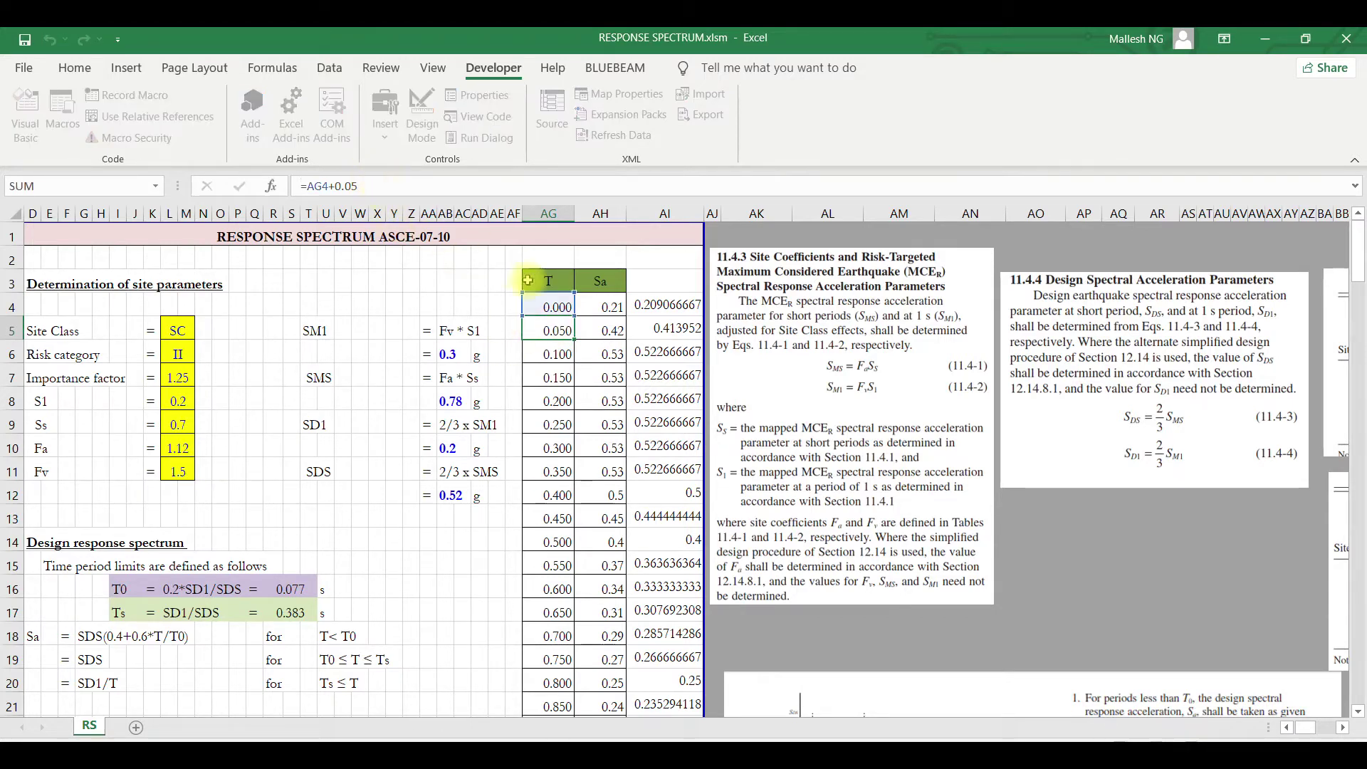
{"action": "left_click", "coordinate": [558, 331]}
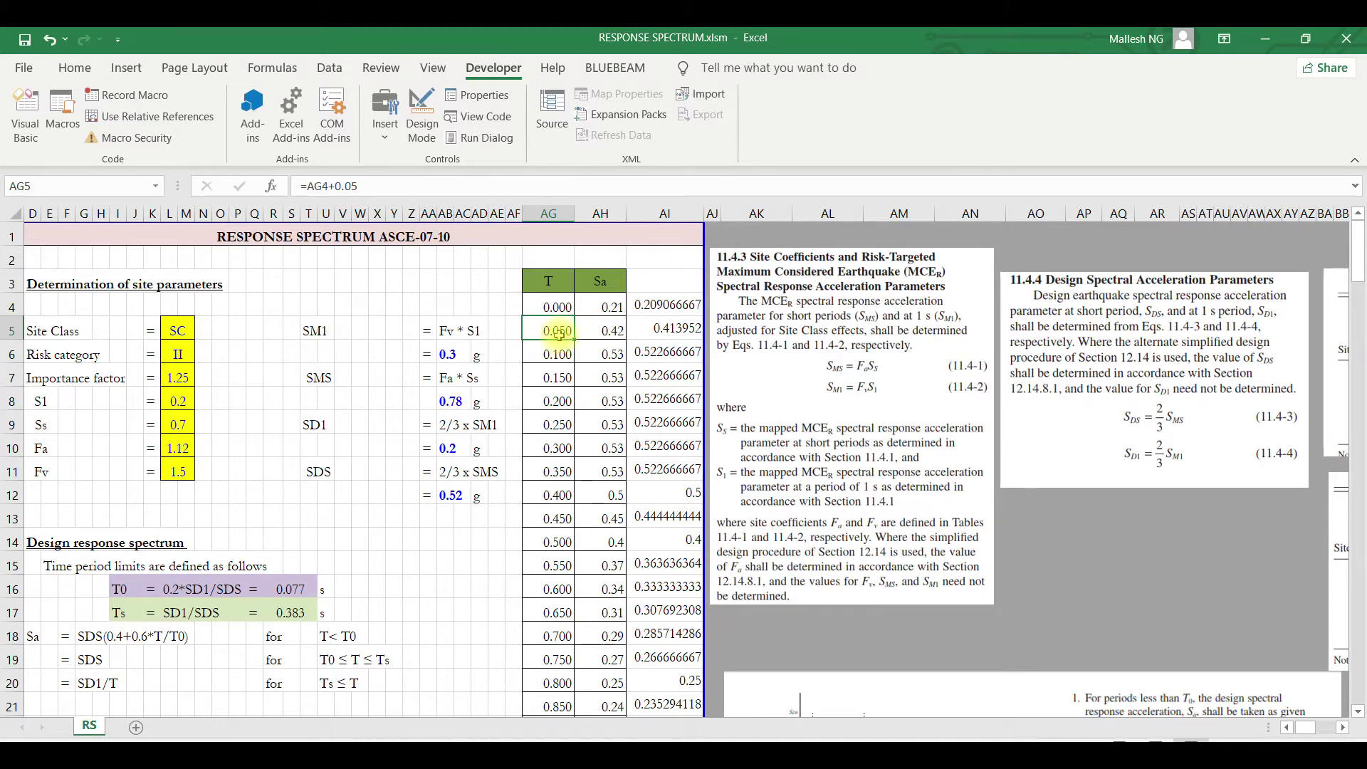
{"action": "scroll", "coordinate": [559, 356], "scroll_direction": "down", "scroll_amount": 5}
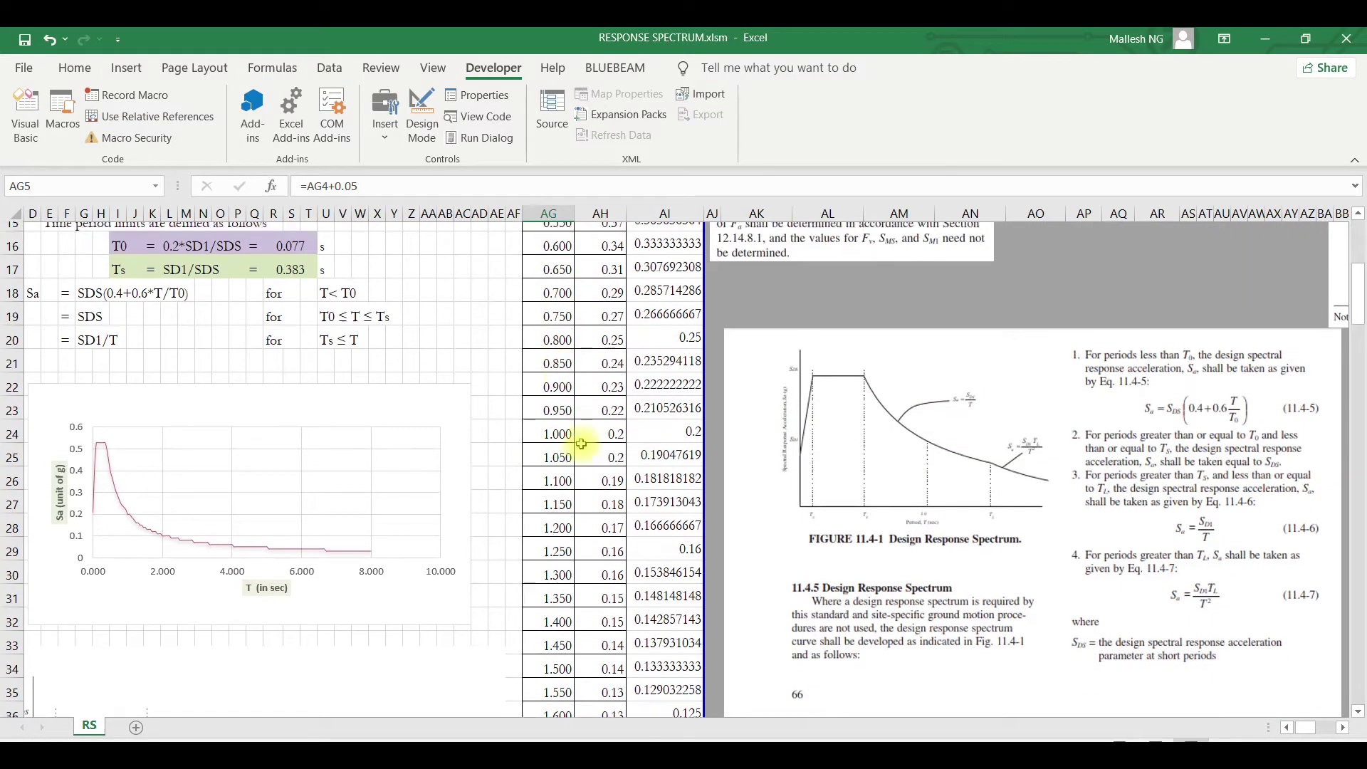
{"action": "scroll", "coordinate": [581, 444], "scroll_direction": "up", "scroll_amount": 5}
{"action": "left_click", "coordinate": [388, 186]}
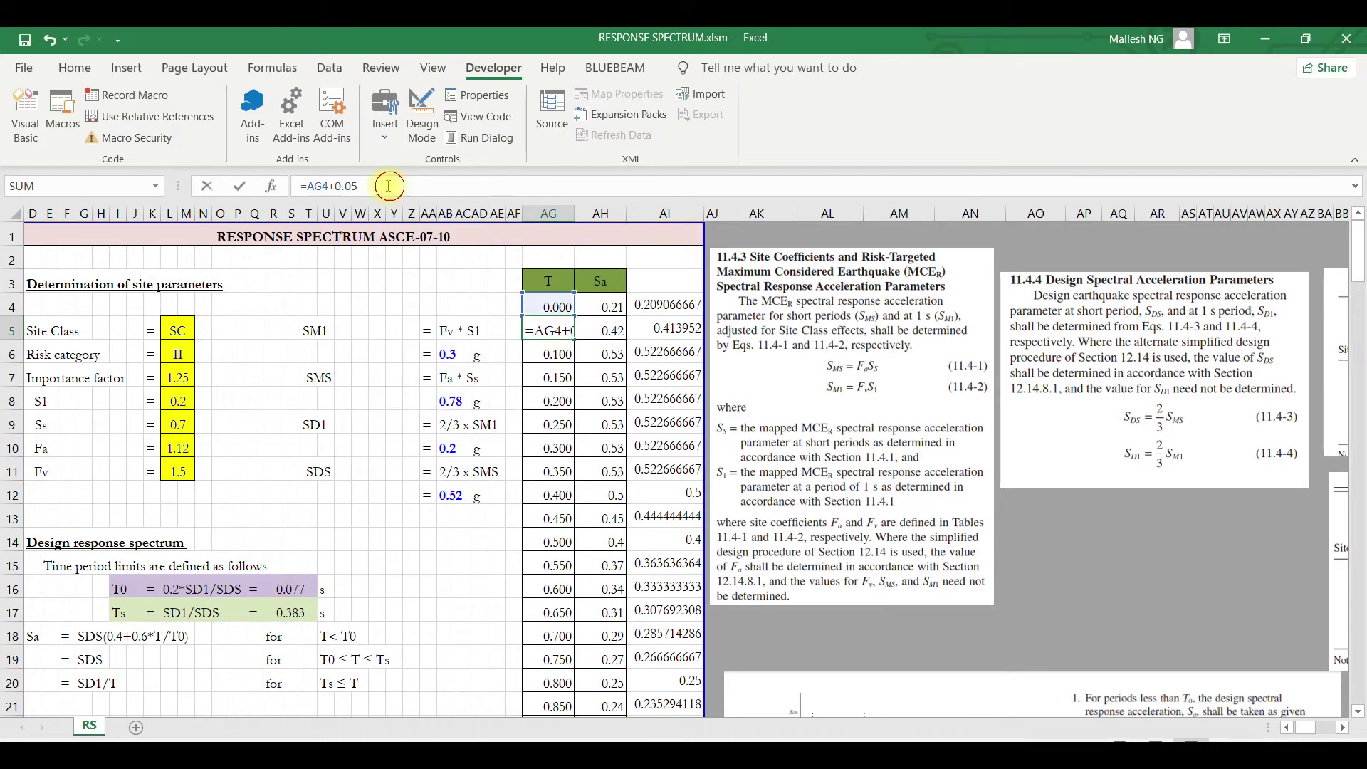
{"action": "left_click", "coordinate": [563, 333]}
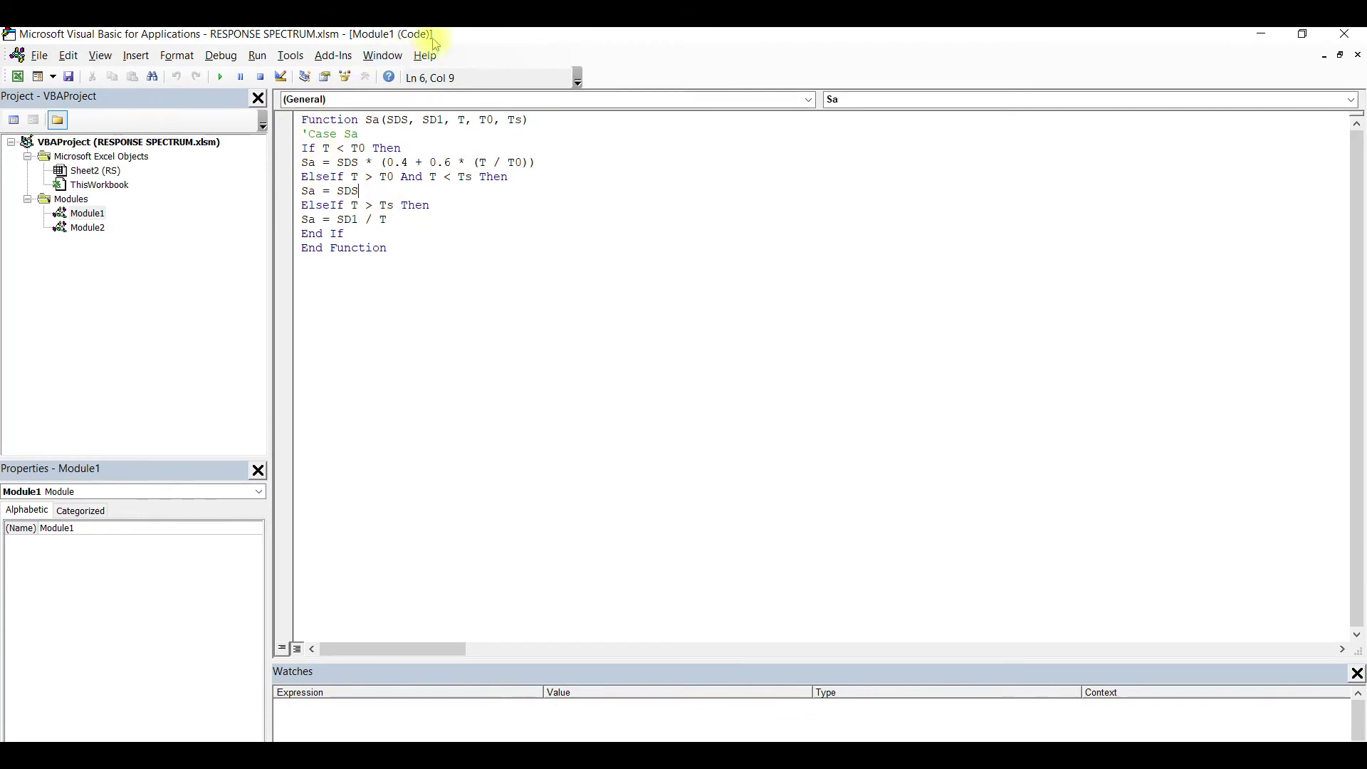
{"action": "left_click_drag", "start_coordinate": [437, 32], "coordinate": [907, 270]}
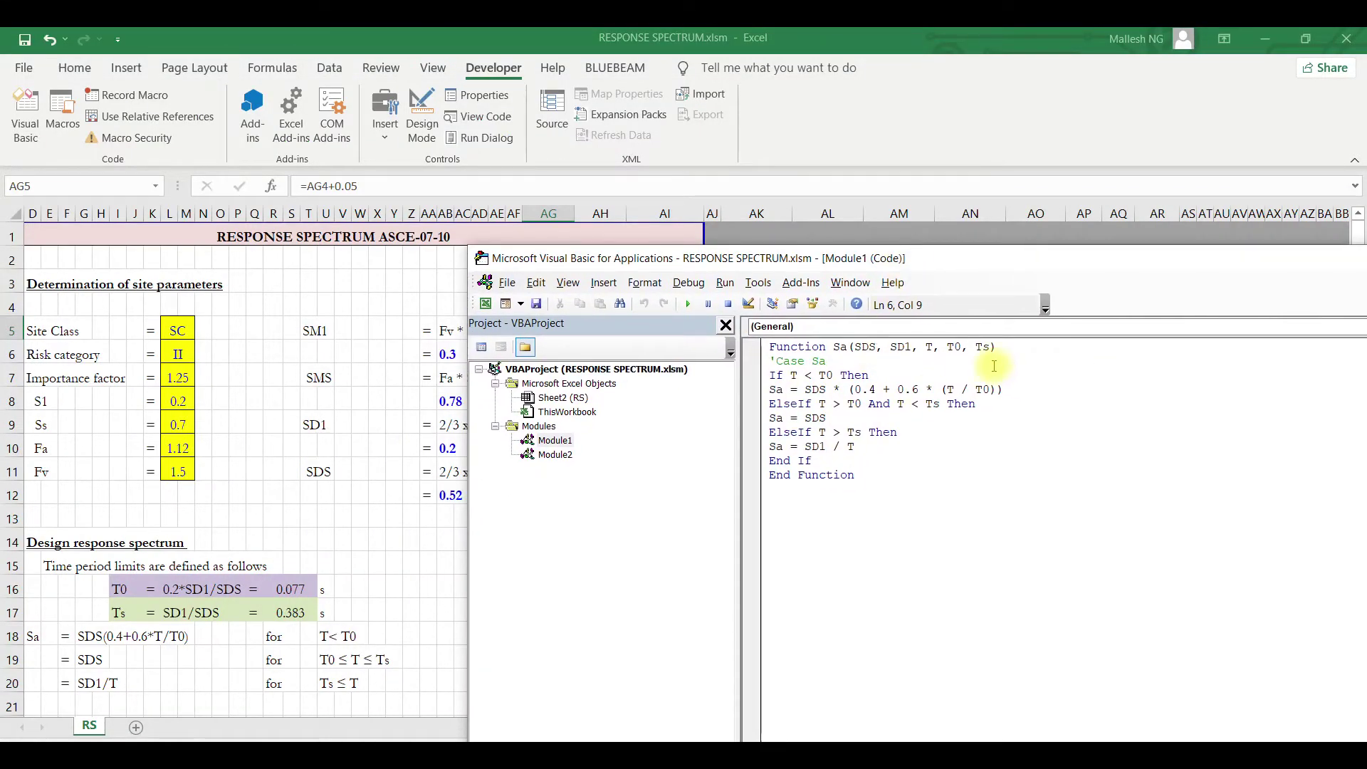
- Write the Function saa(sds, sd, T, T0, TS) header below End Function, correcting TO to T0
{"action": "left_click", "coordinate": [827, 361]}
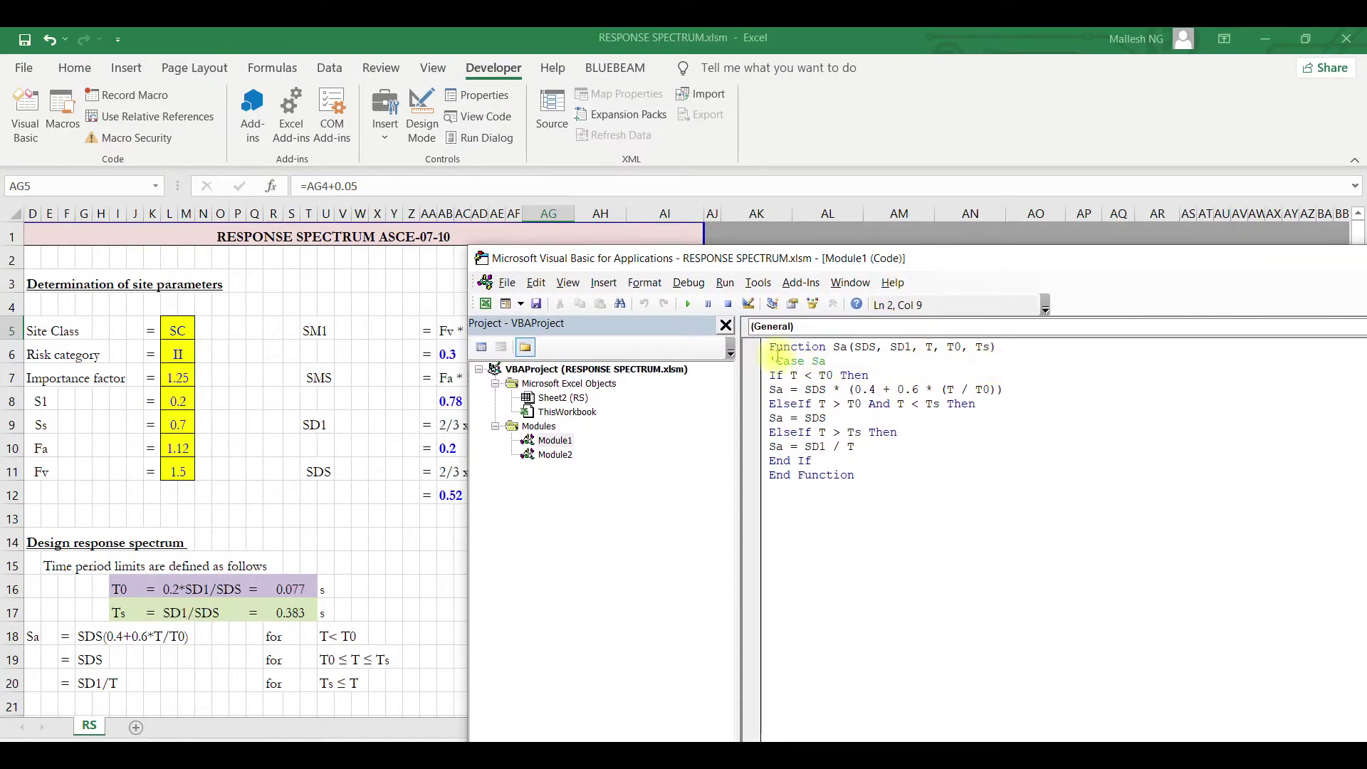
{"action": "left_click", "coordinate": [796, 505]}
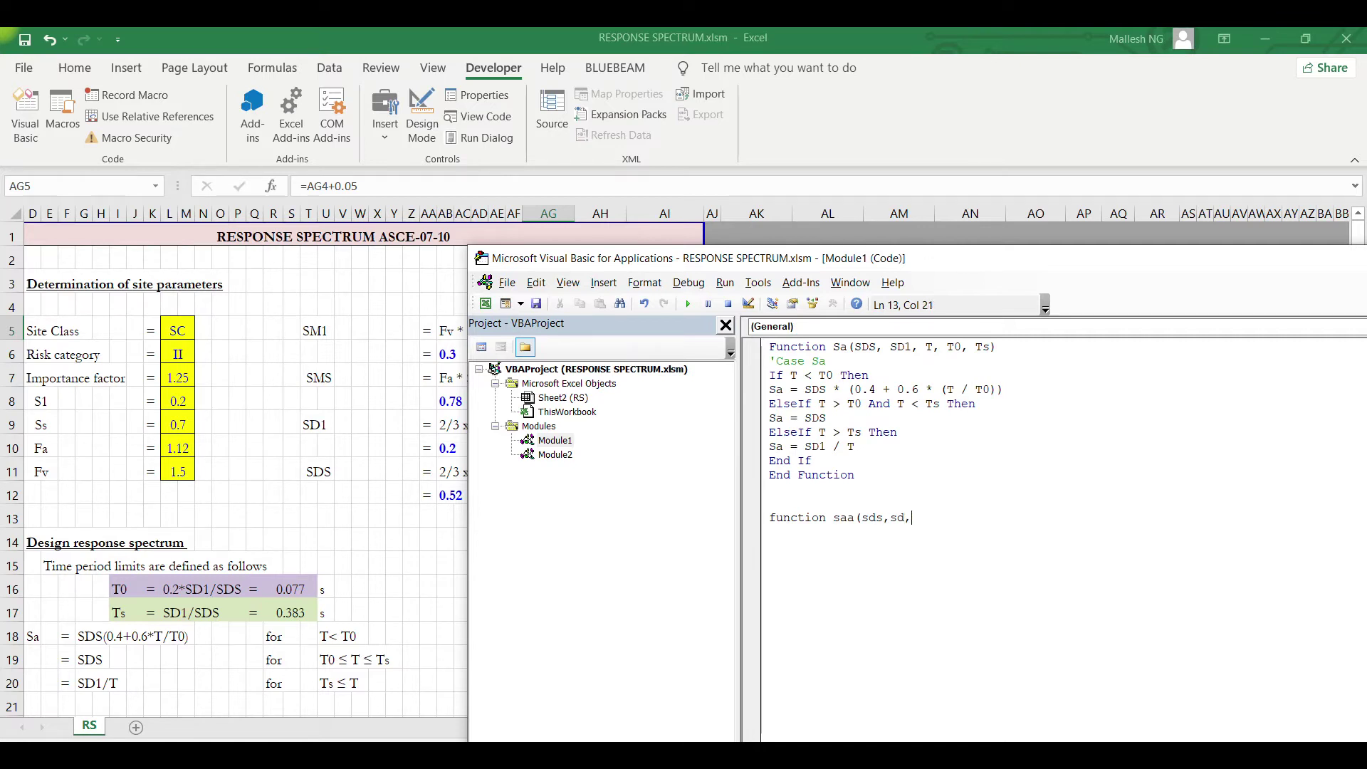
{"action": "key", "text": "Caps_Lock"}
{"action": "type", "text": "T"}
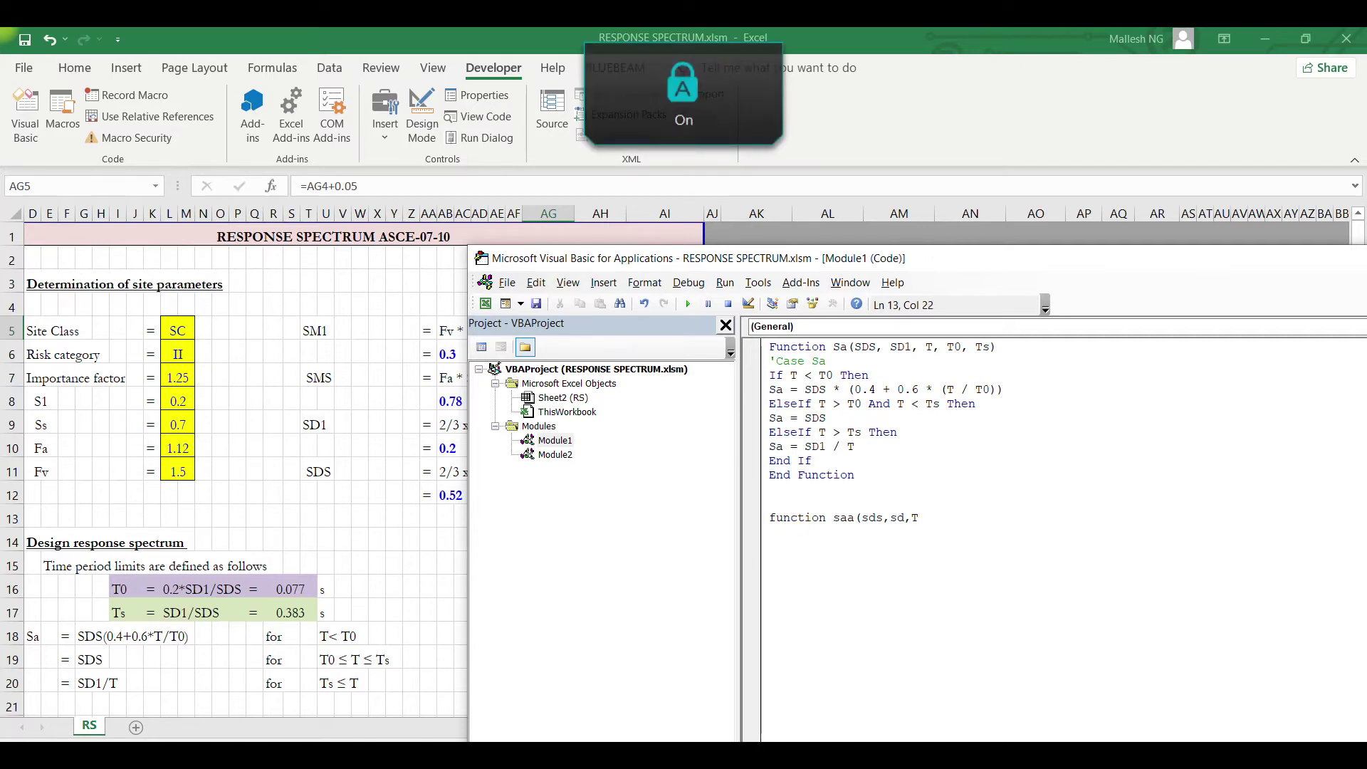
{"action": "type", "text": ",TO,TS"}
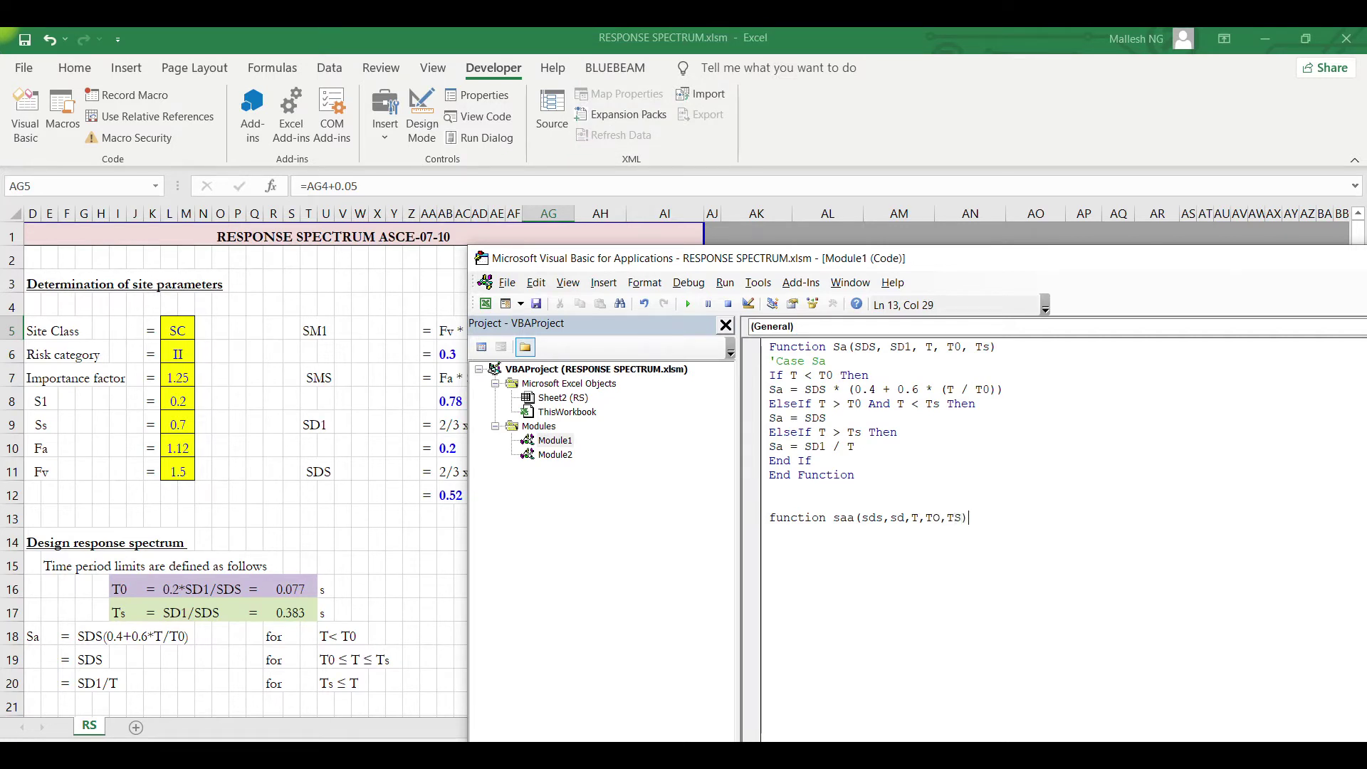
{"action": "key", "text": "Return"}
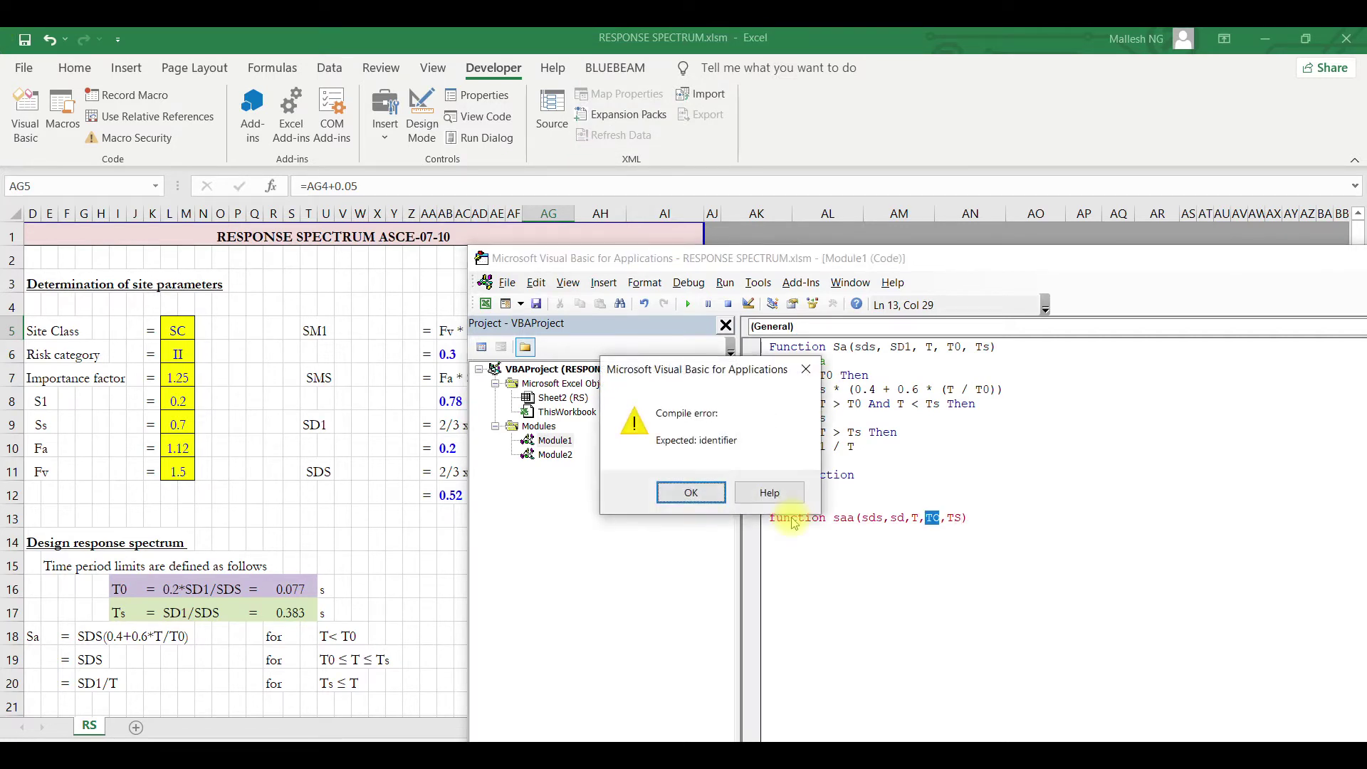
{"action": "left_click", "coordinate": [694, 498]}
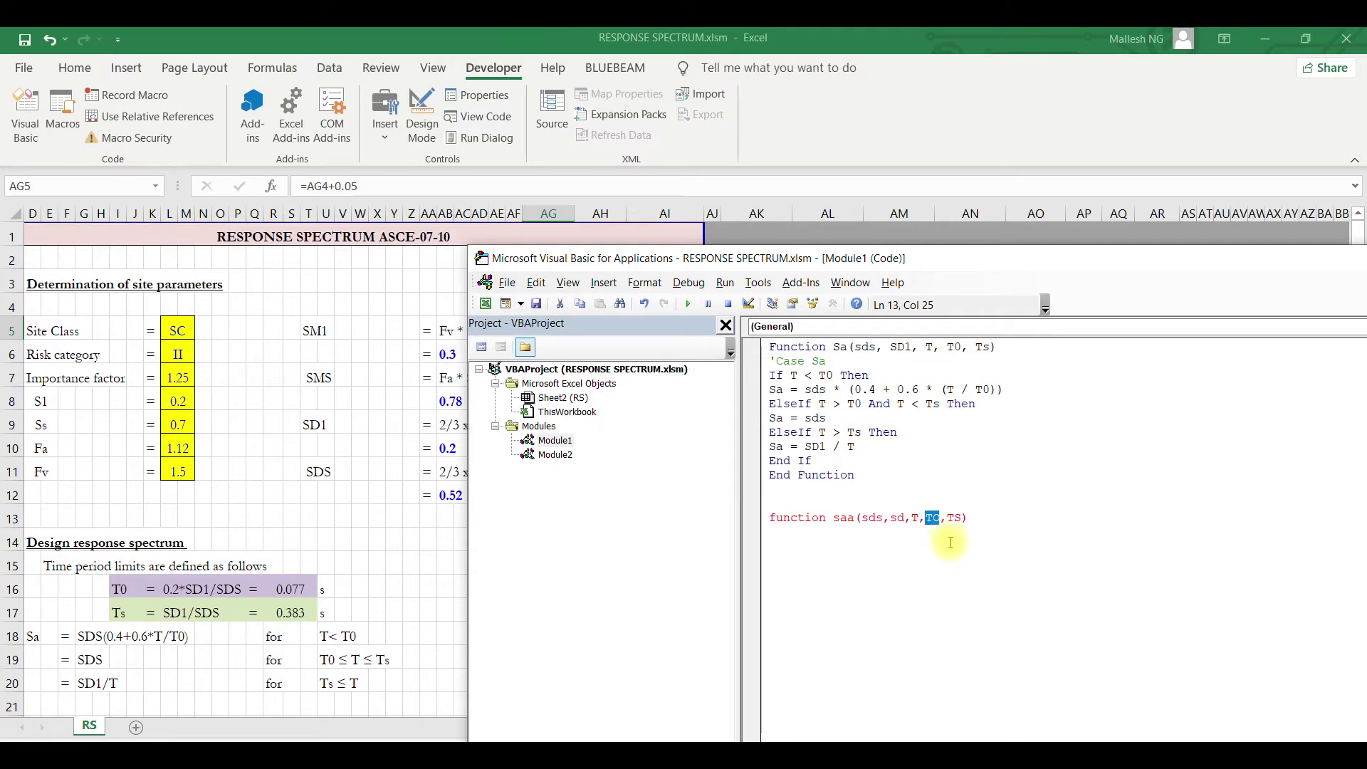
{"action": "left_click", "coordinate": [940, 517]}
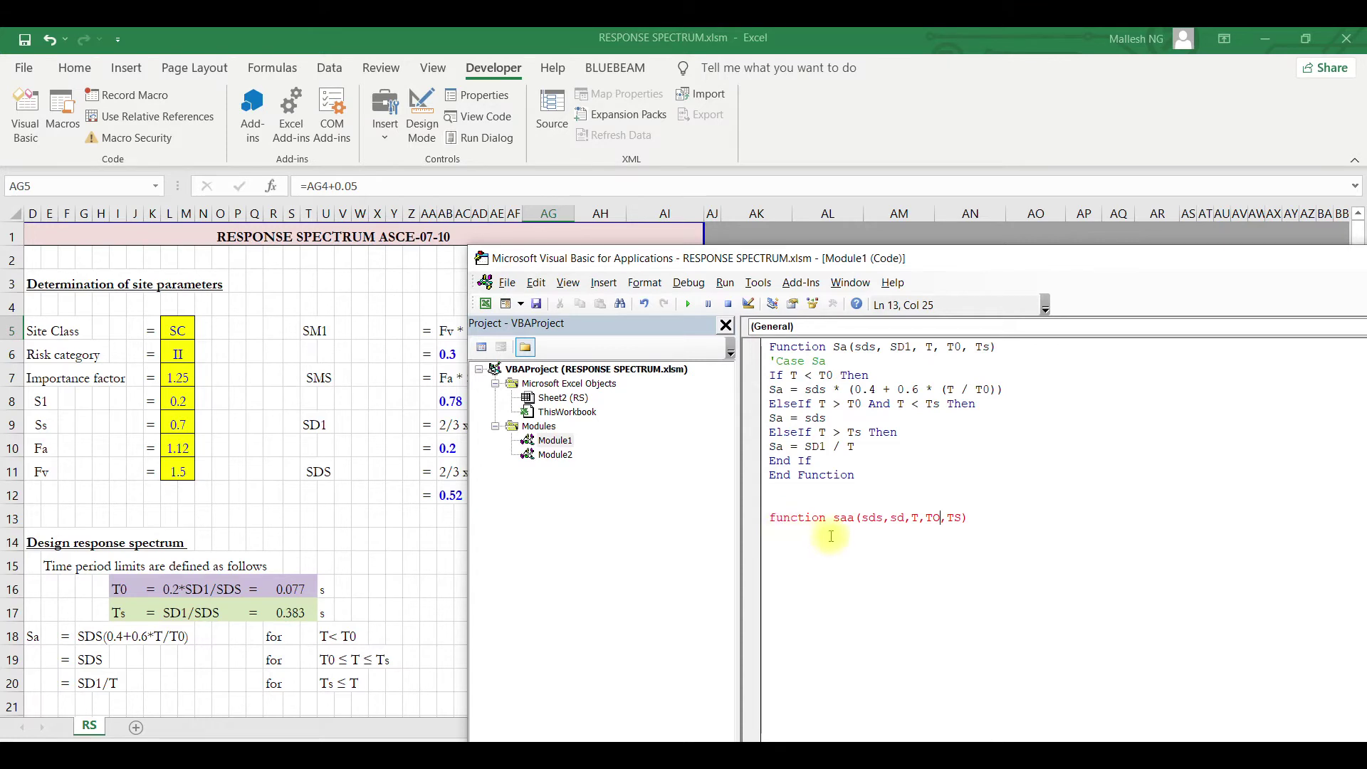
{"action": "key", "text": "BackSpace"}
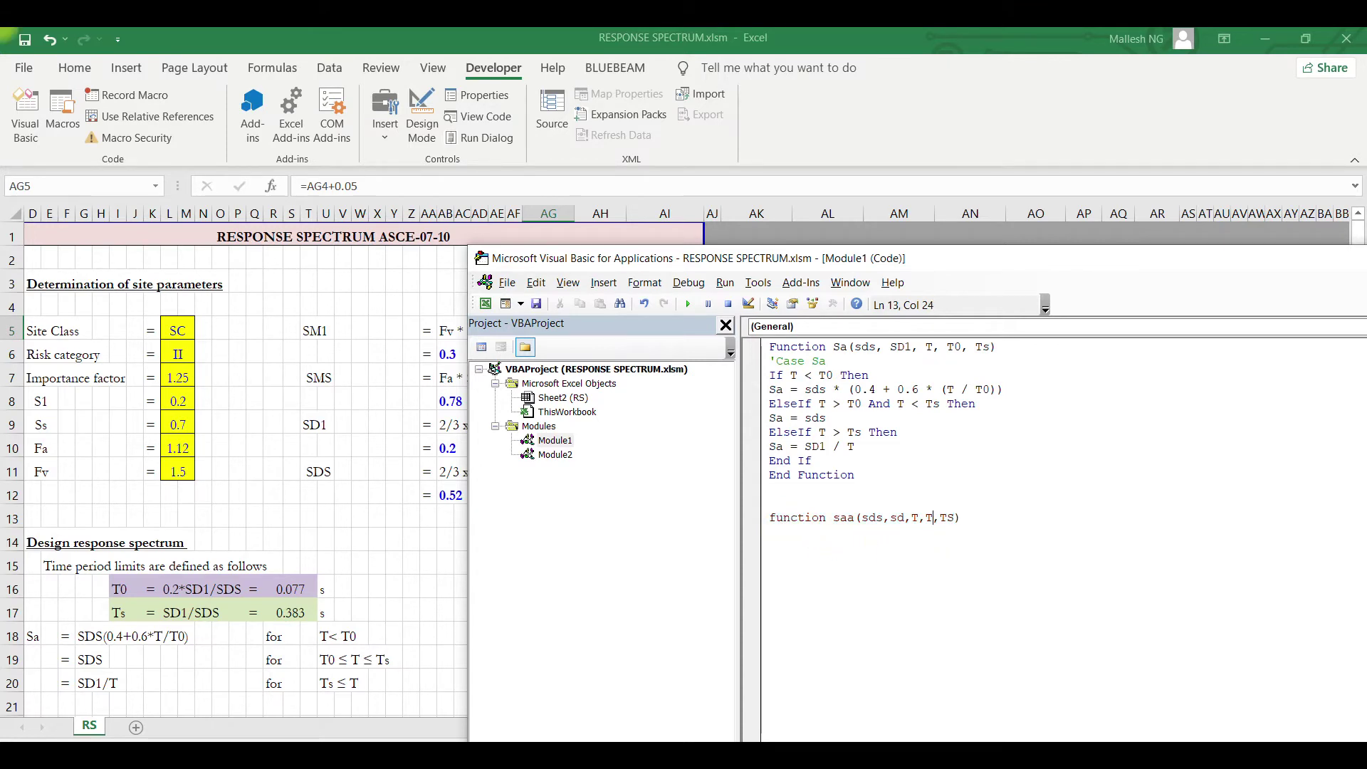
{"action": "type", "text": "0"}
{"action": "key", "text": "Return"}
{"action": "key", "text": "Return"}
{"action": "key", "text": "Return"}
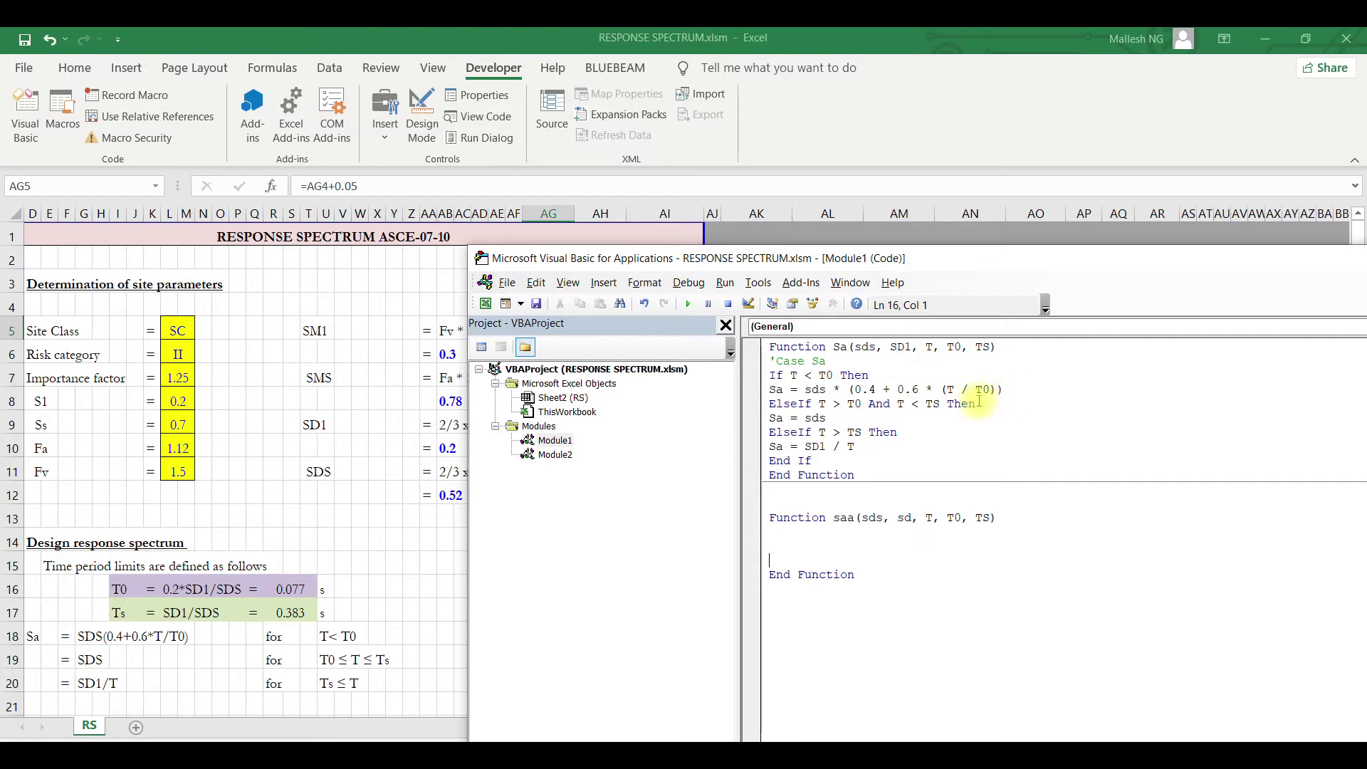
- Add the If T < T0 Then line and begin the saa = sds assignment
{"action": "left_click", "coordinate": [784, 536]}
{"action": "key", "text": "Return"}
{"action": "type", "text": "IF t<t0 THEN"}
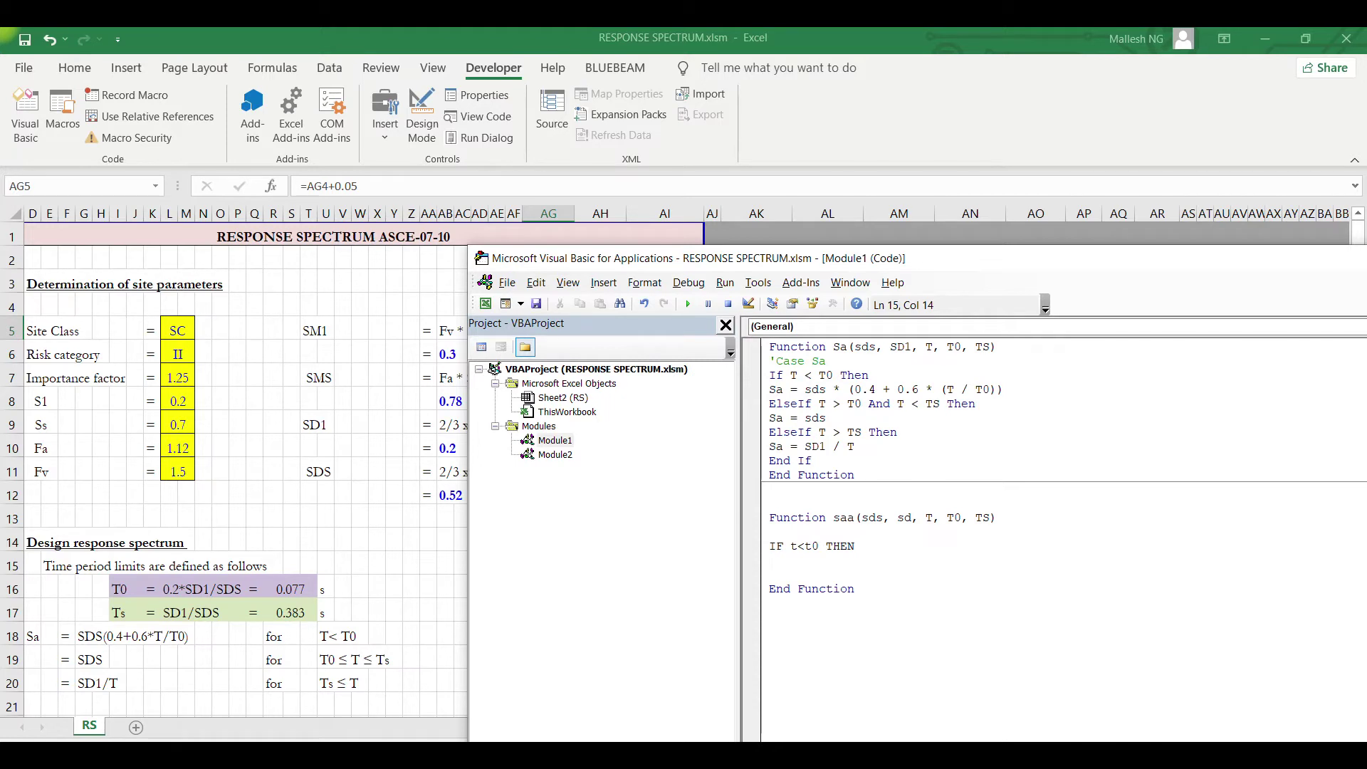
{"action": "key", "text": "Return"}
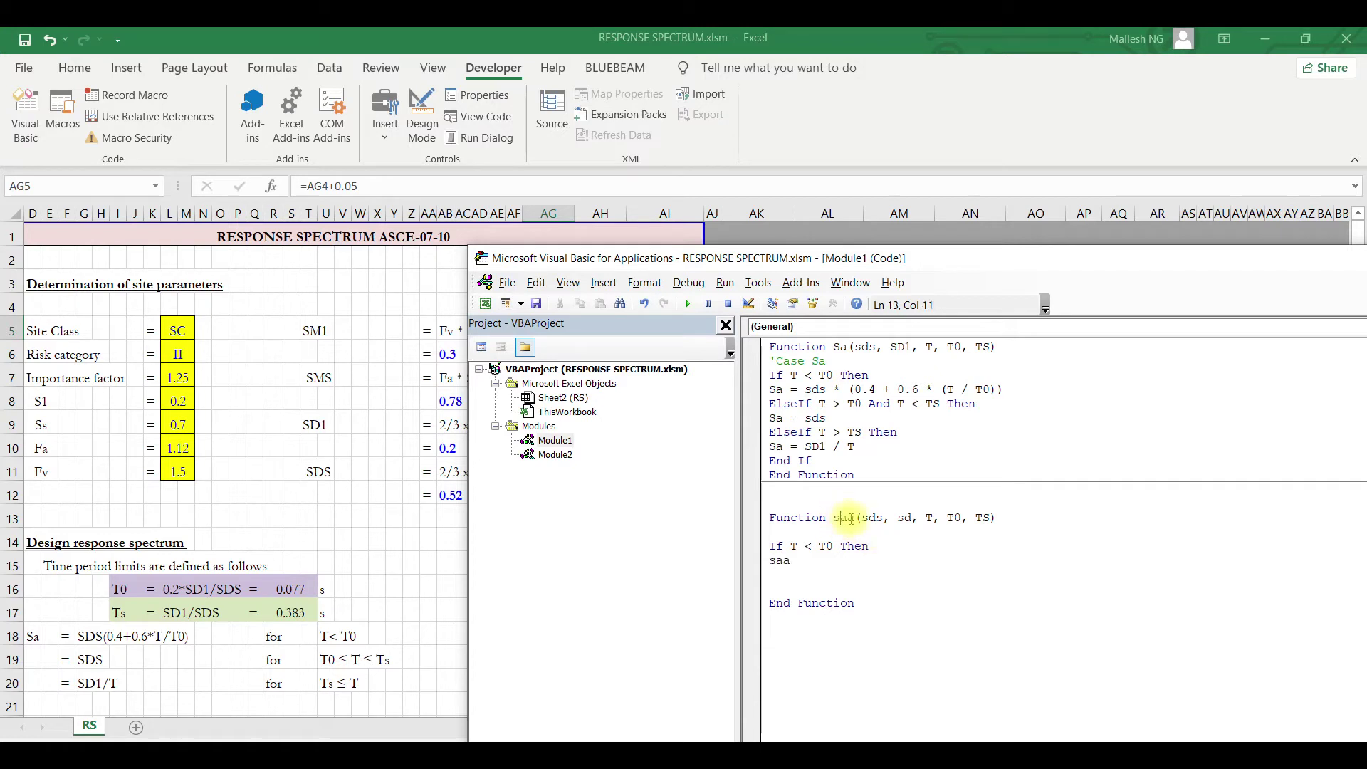
{"action": "left_click", "coordinate": [782, 561]}
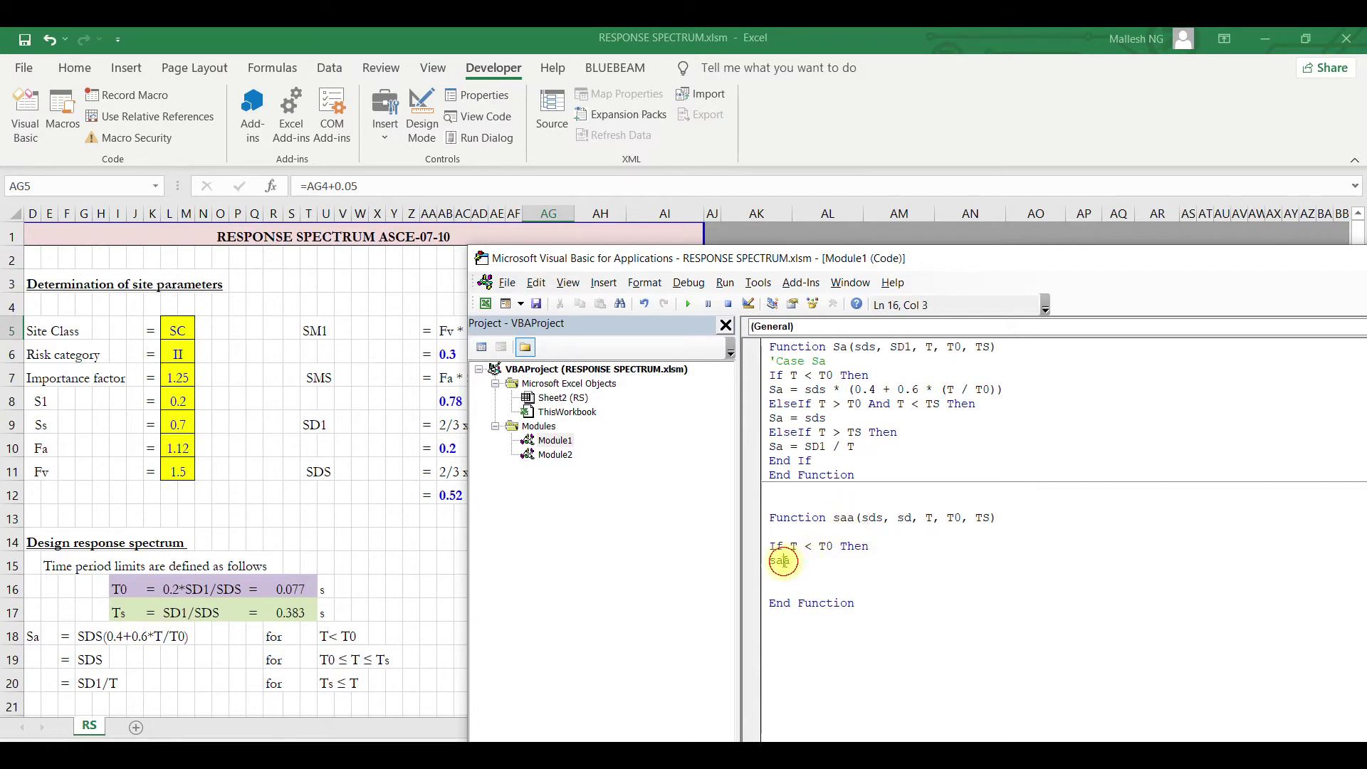
{"action": "left_click", "coordinate": [810, 560]}
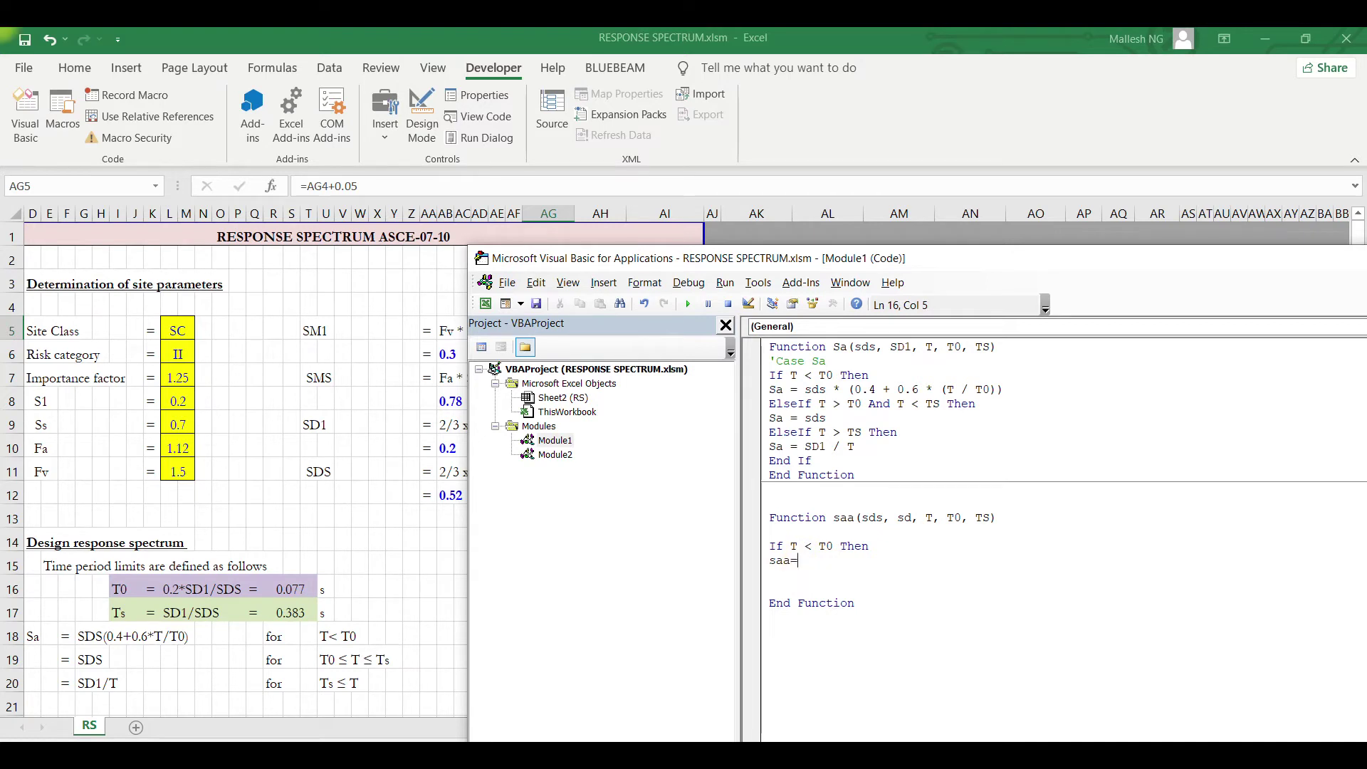
{"action": "left_click", "coordinate": [849, 516]}
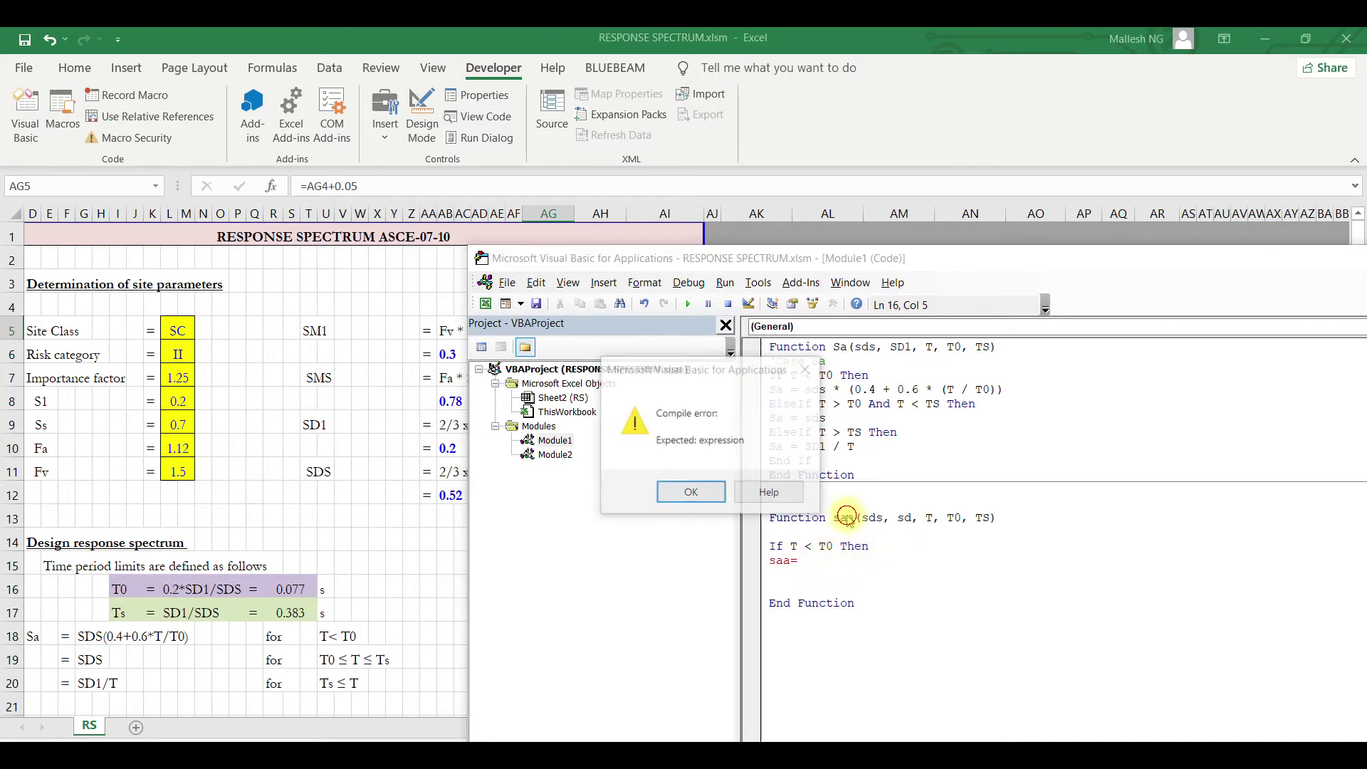
{"action": "left_click", "coordinate": [702, 489]}
{"action": "left_click", "coordinate": [784, 560]}
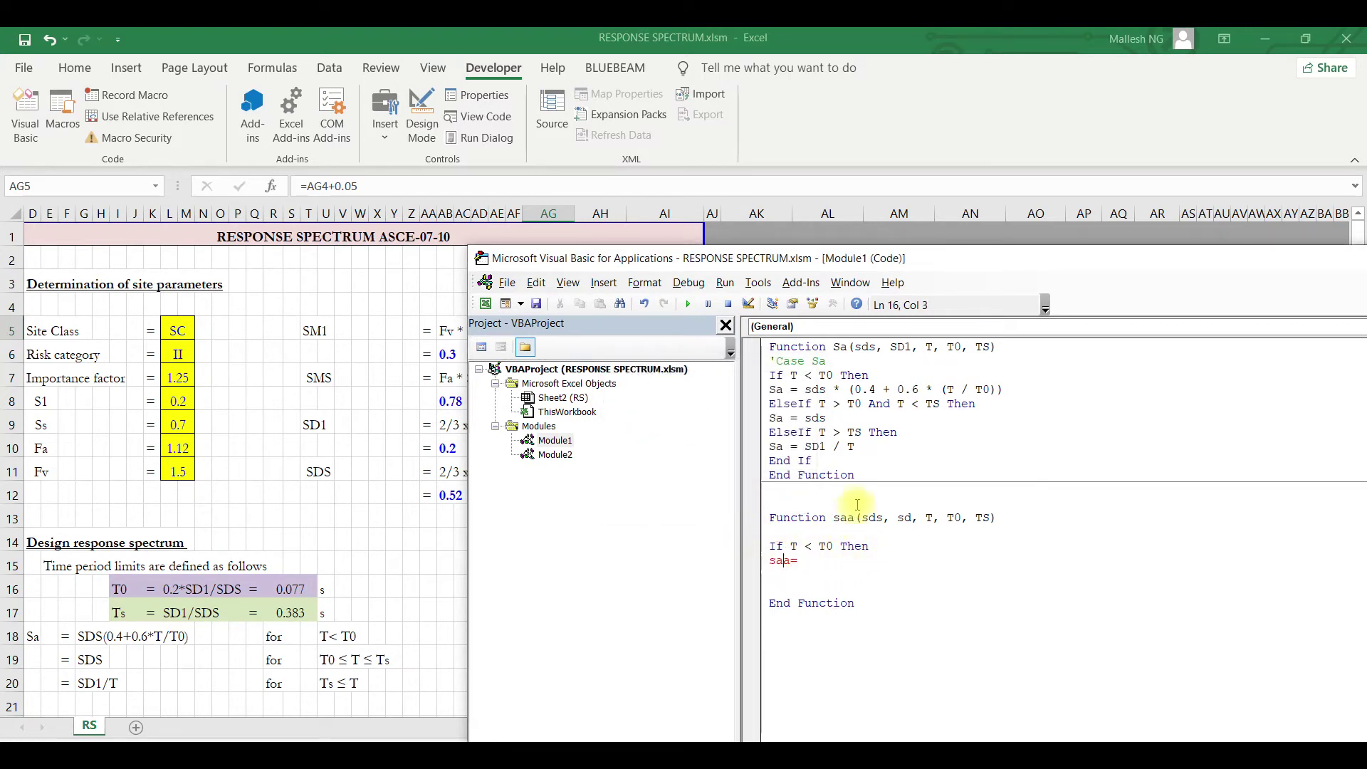
{"action": "double_click", "coordinate": [775, 561]}
{"action": "left_click", "coordinate": [812, 560]}
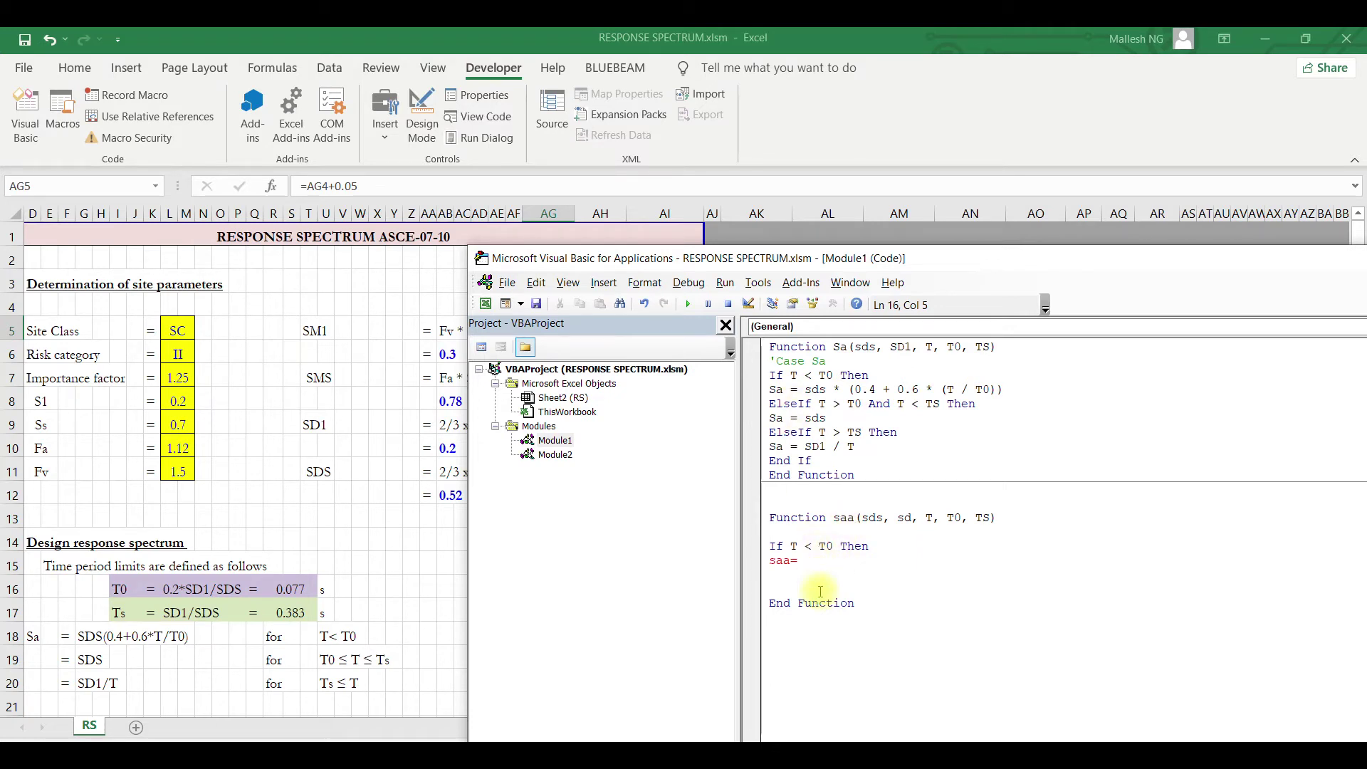
{"action": "type", "text": "SD"}
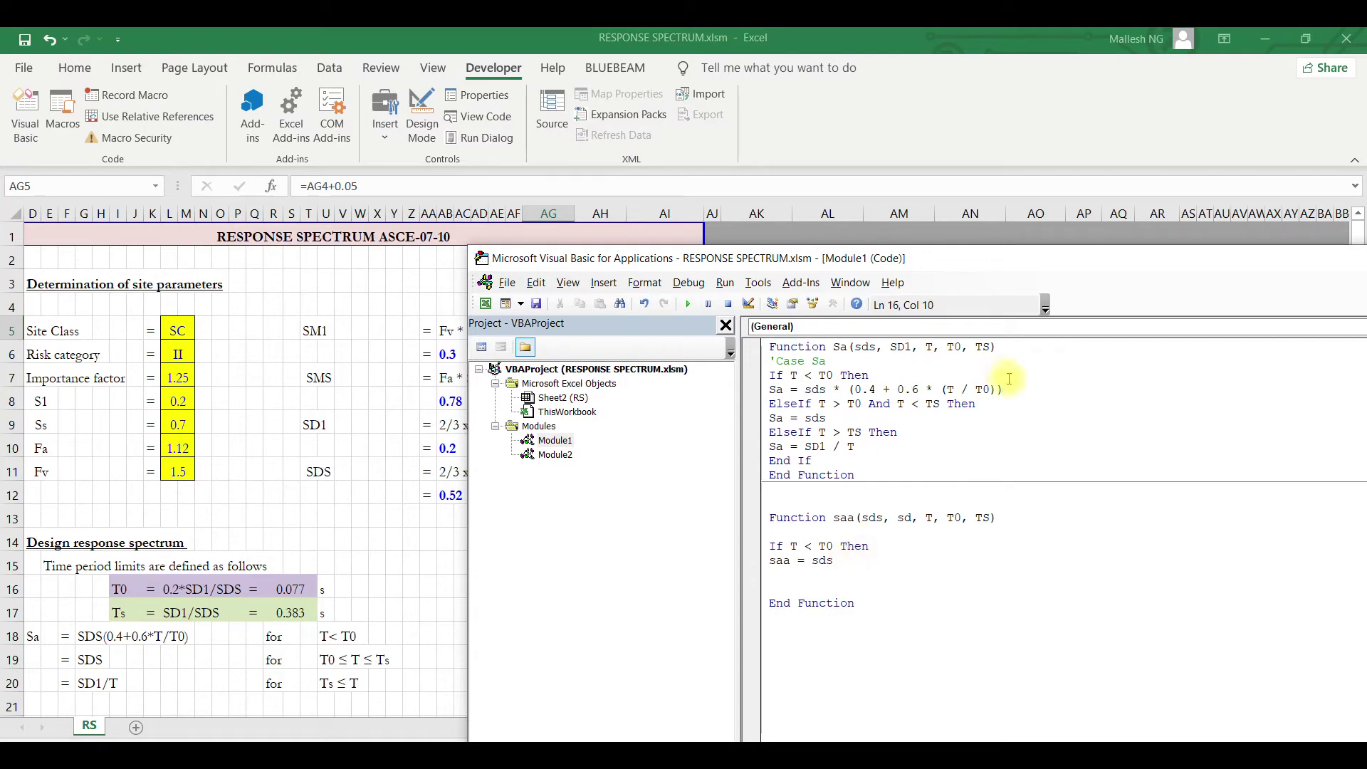
- Paste the Sa function's T < T0 formula line over saa = sds and review the ElseIf condition
{"action": "left_click_drag", "start_coordinate": [1004, 389], "coordinate": [756, 386]}
{"action": "key", "text": "ctrl+c"}
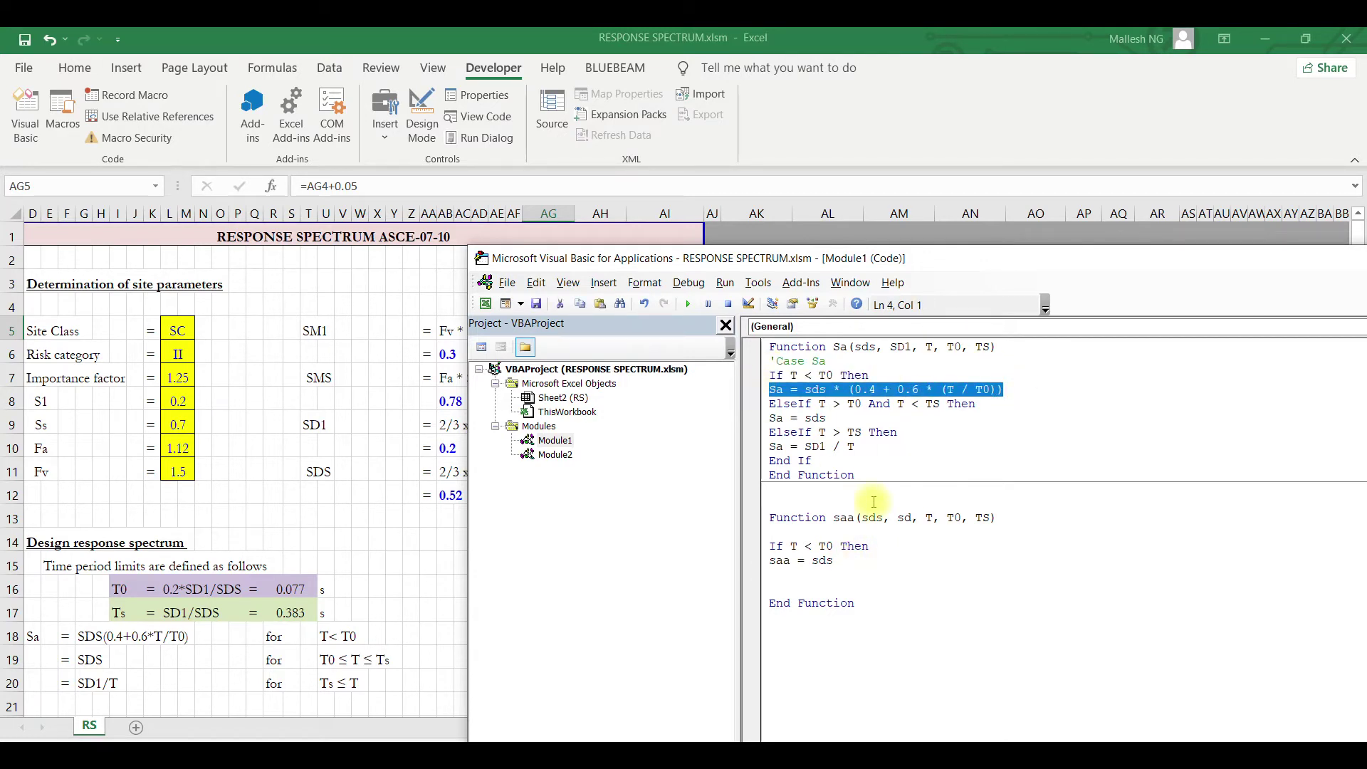
{"action": "left_click_drag", "start_coordinate": [858, 562], "coordinate": [739, 549]}
{"action": "left_click_drag", "start_coordinate": [836, 562], "coordinate": [742, 560]}
{"action": "key", "text": "ctrl+v"}
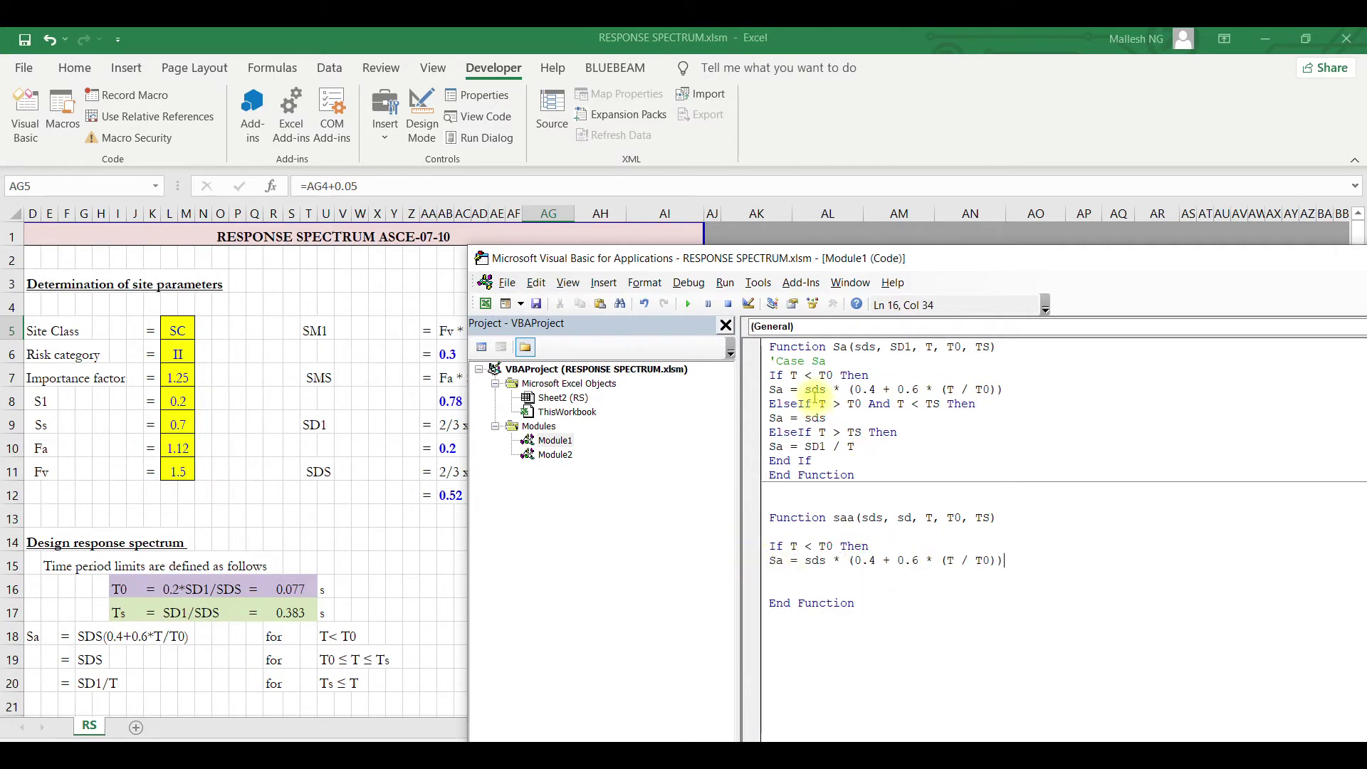
{"action": "left_click_drag", "start_coordinate": [769, 404], "coordinate": [811, 404]}
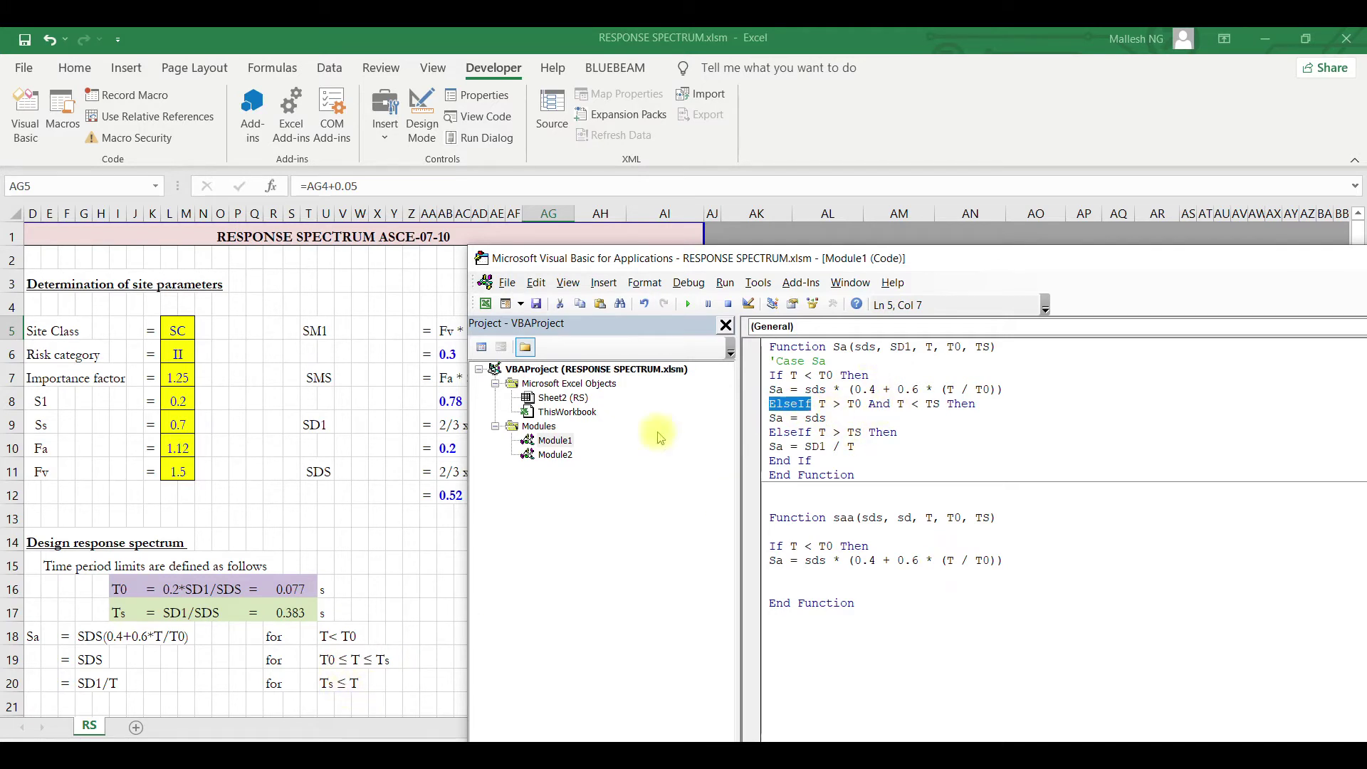
{"action": "left_click", "coordinate": [826, 404]}
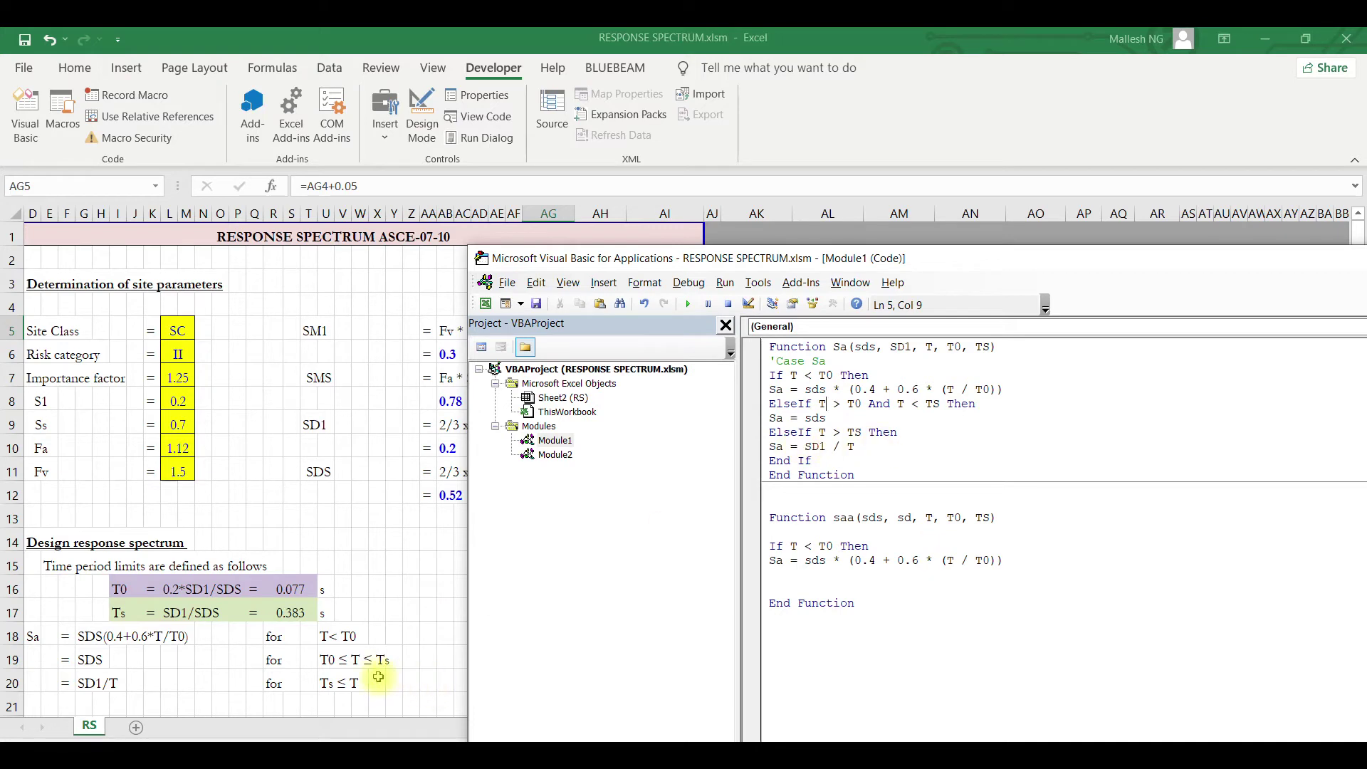
{"action": "left_click", "coordinate": [983, 406]}
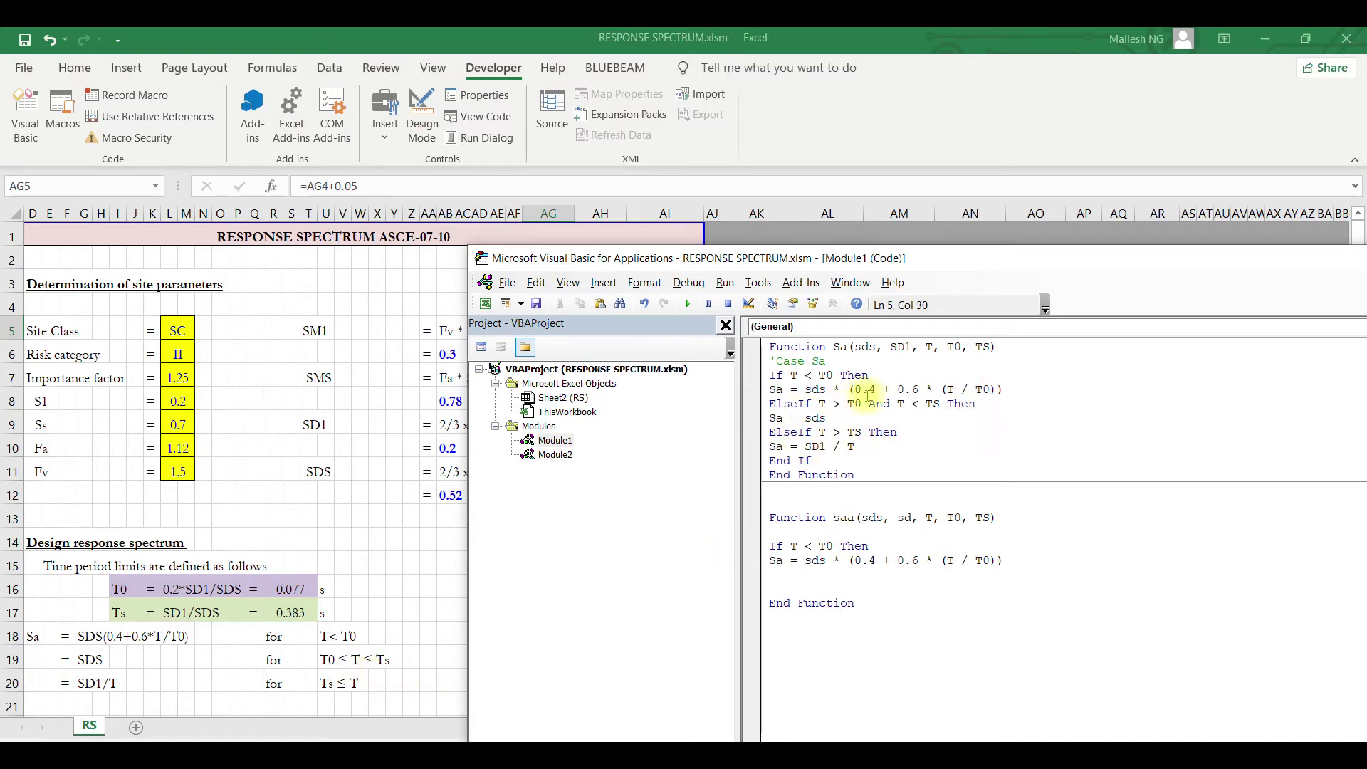
{"action": "left_click", "coordinate": [768, 420]}
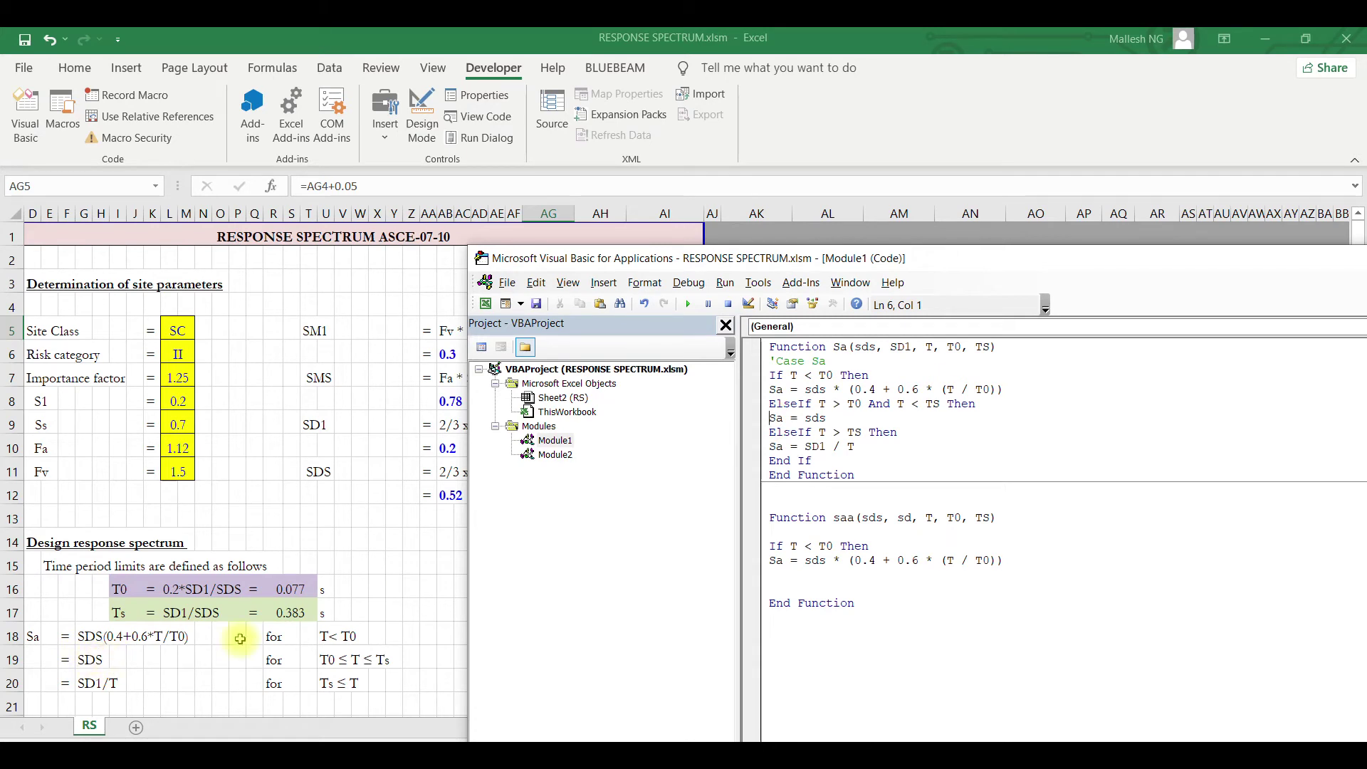
- Delete the entire draft saa function and move the editor window to reveal the sheet
{"action": "left_click_drag", "start_coordinate": [865, 610], "coordinate": [769, 510]}
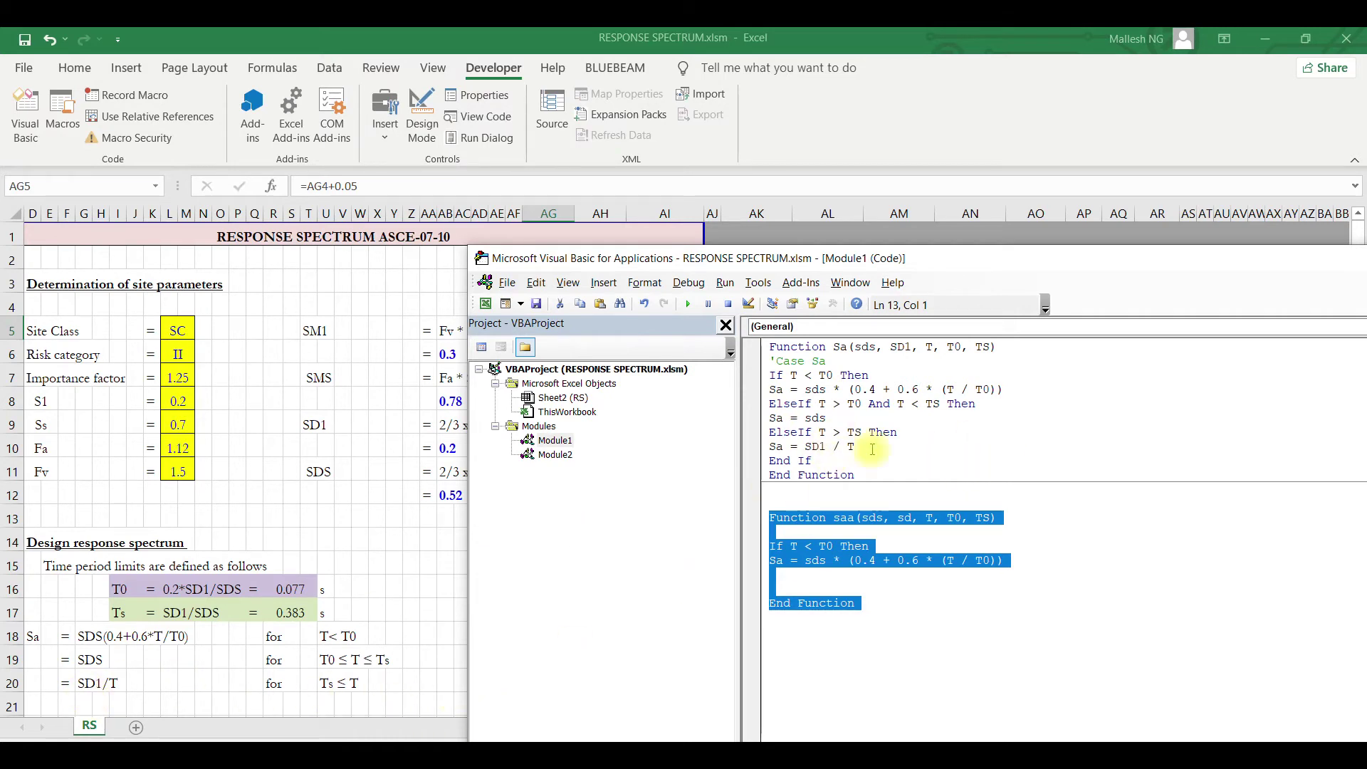
{"action": "key", "text": "Delete"}
{"action": "left_click_drag", "start_coordinate": [1172, 263], "coordinate": [732, 238]}
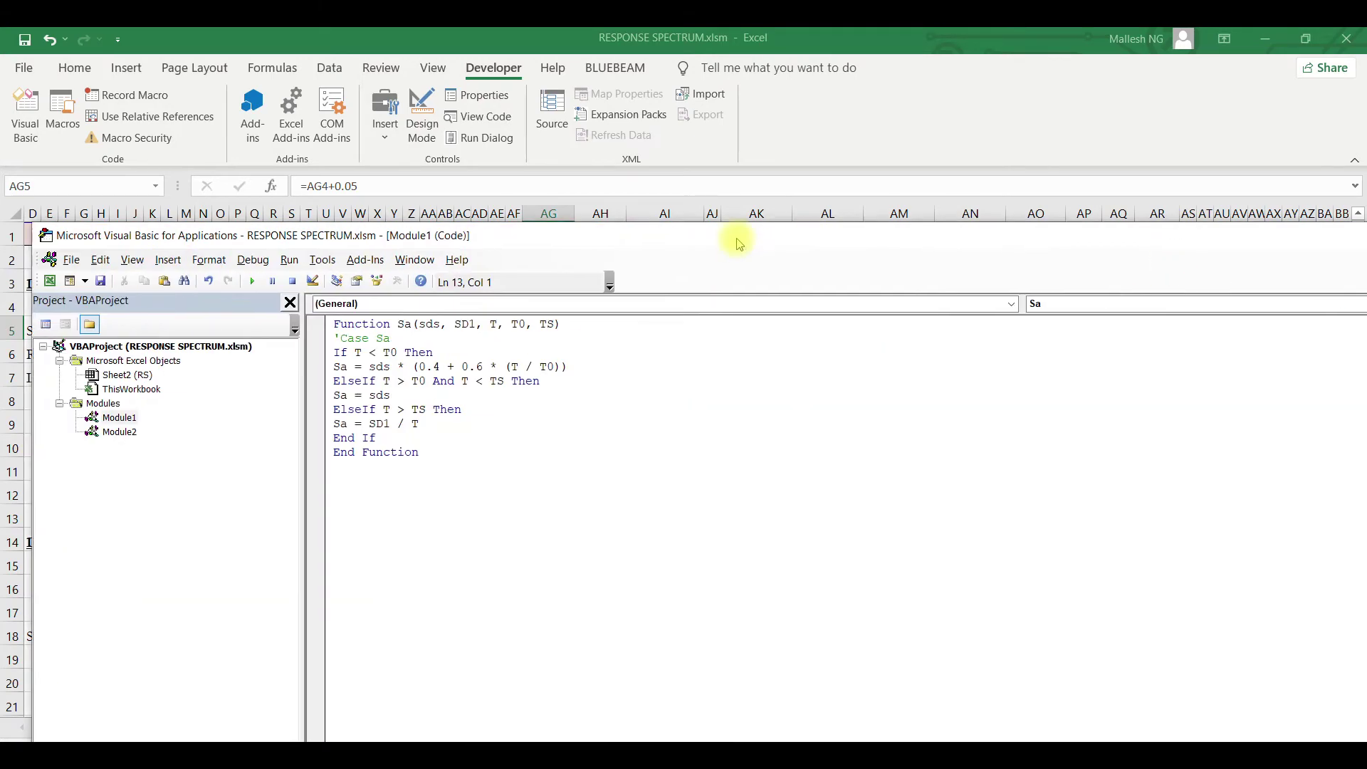
{"action": "left_click", "coordinate": [464, 523]}
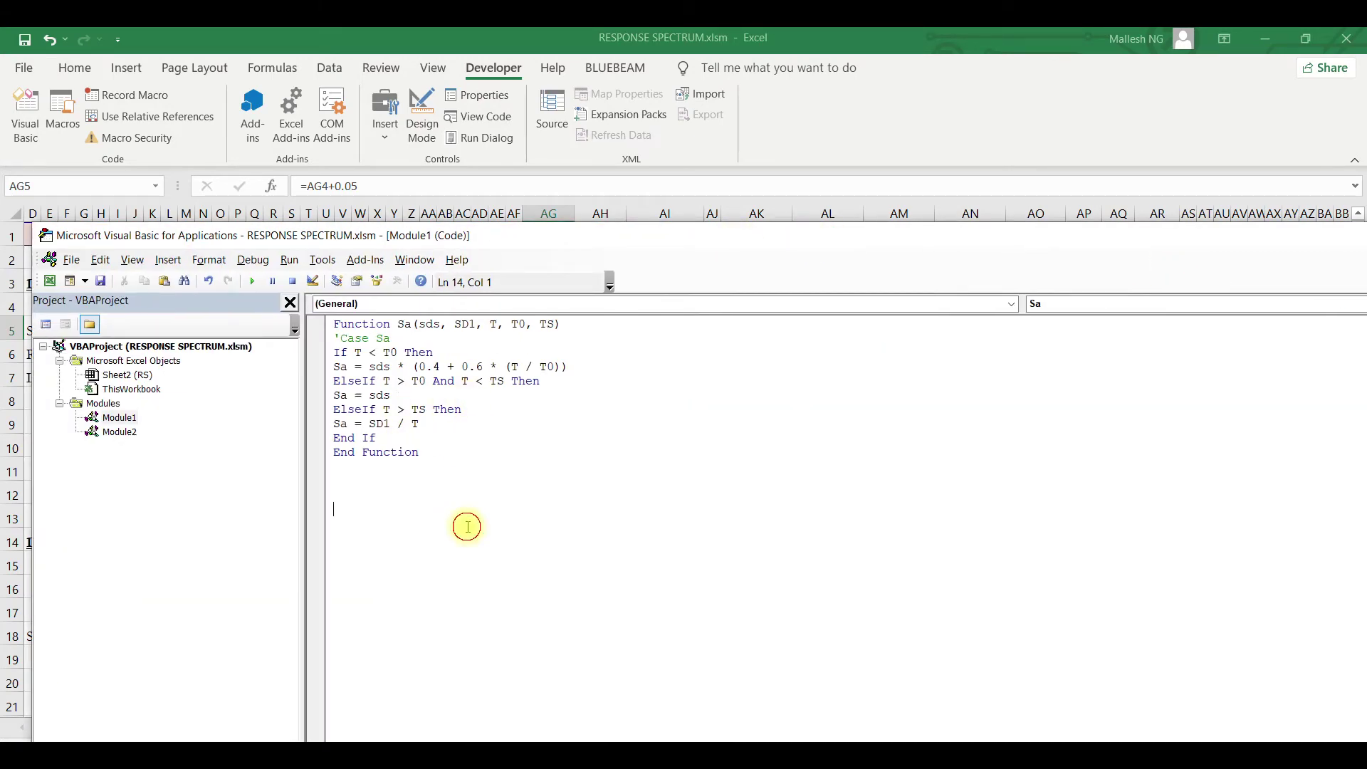
{"action": "left_click_drag", "start_coordinate": [324, 237], "coordinate": [773, 218]}
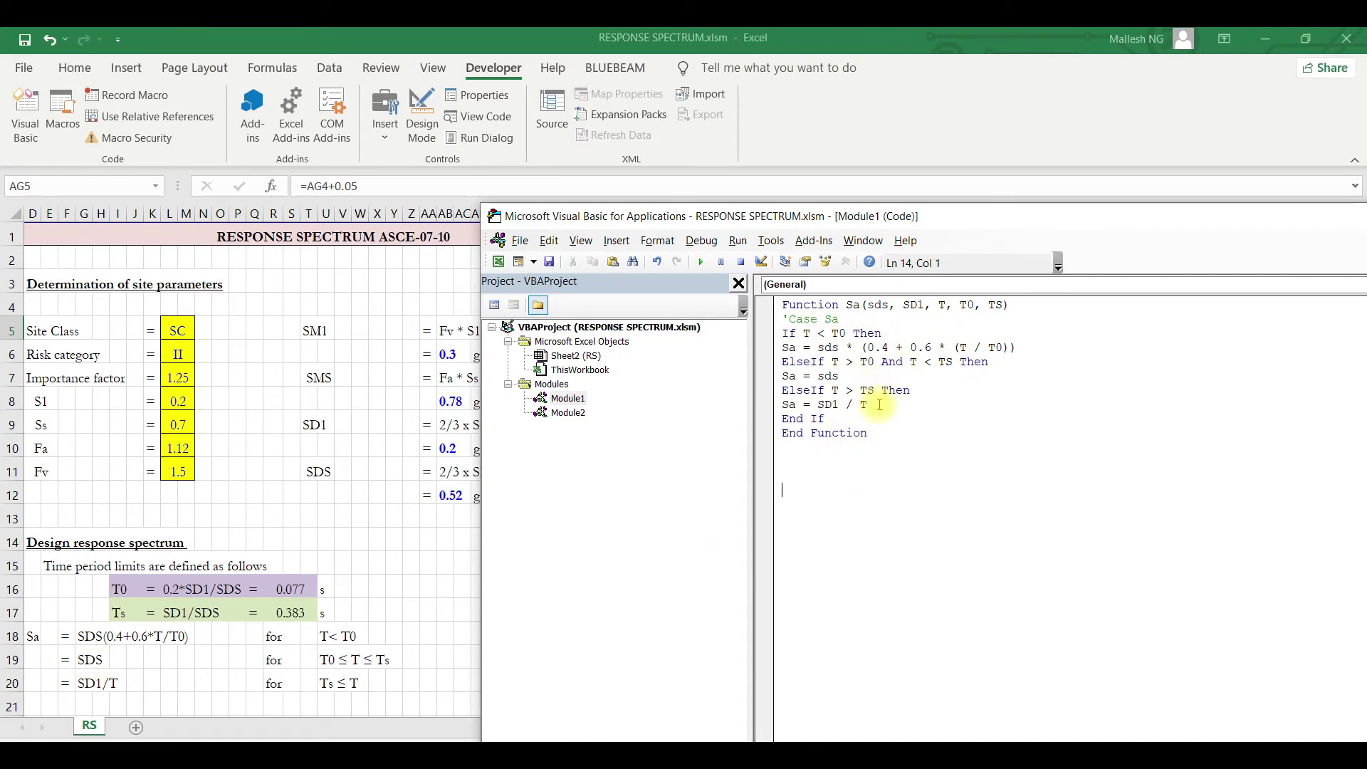
{"action": "left_click_drag", "start_coordinate": [985, 218], "coordinate": [702, 275]}
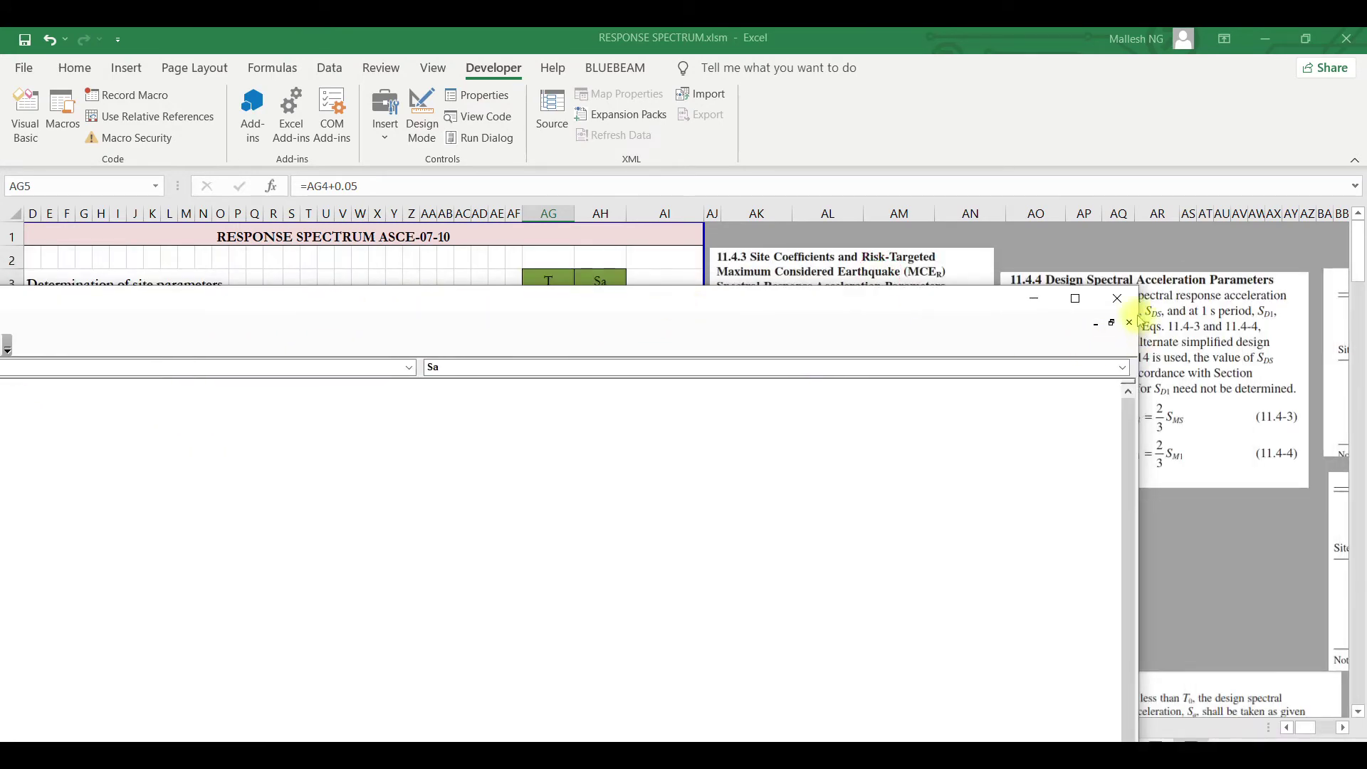
- Review column AH's Sa formula and clear the old Sa results from column AI
{"action": "left_click", "coordinate": [1117, 295]}
{"action": "left_click", "coordinate": [609, 329]}
{"action": "left_click", "coordinate": [609, 305]}
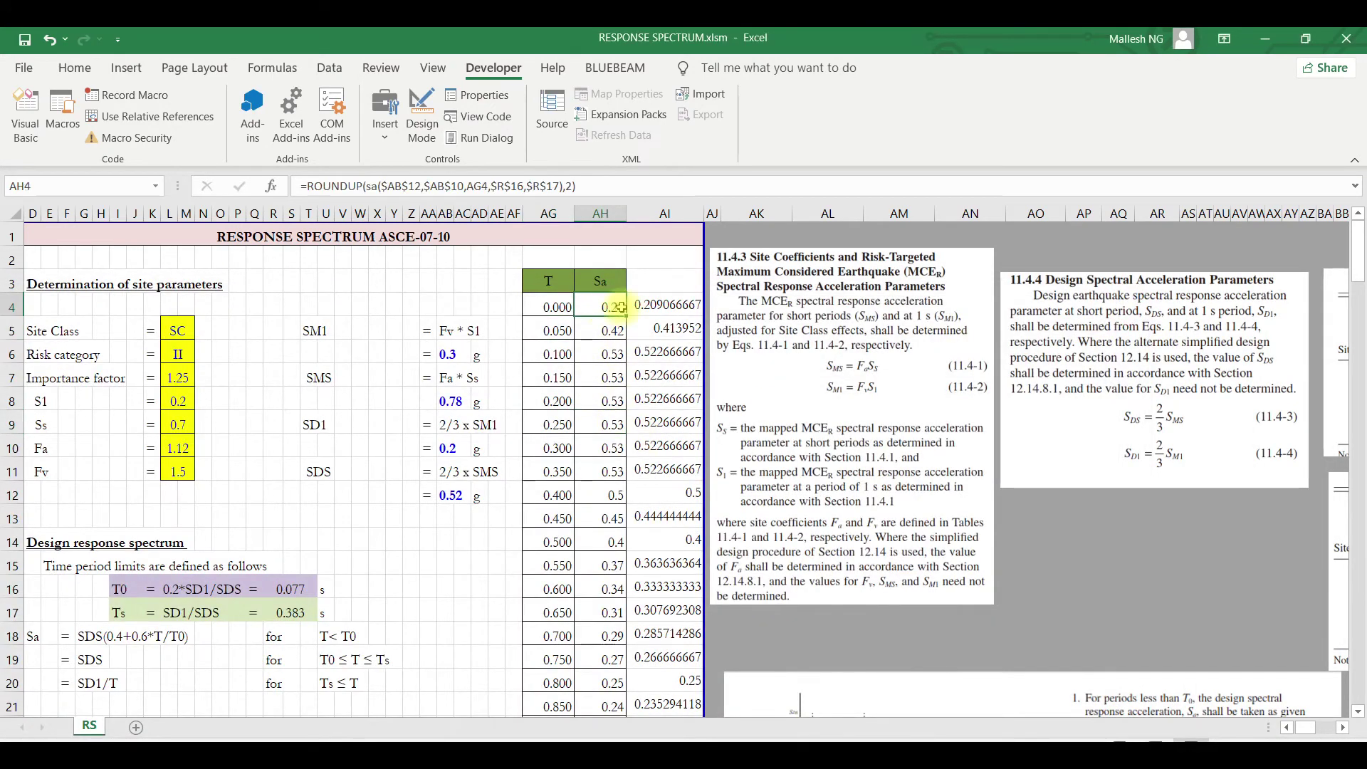
{"action": "left_click", "coordinate": [640, 306]}
{"action": "left_click", "coordinate": [678, 214]}
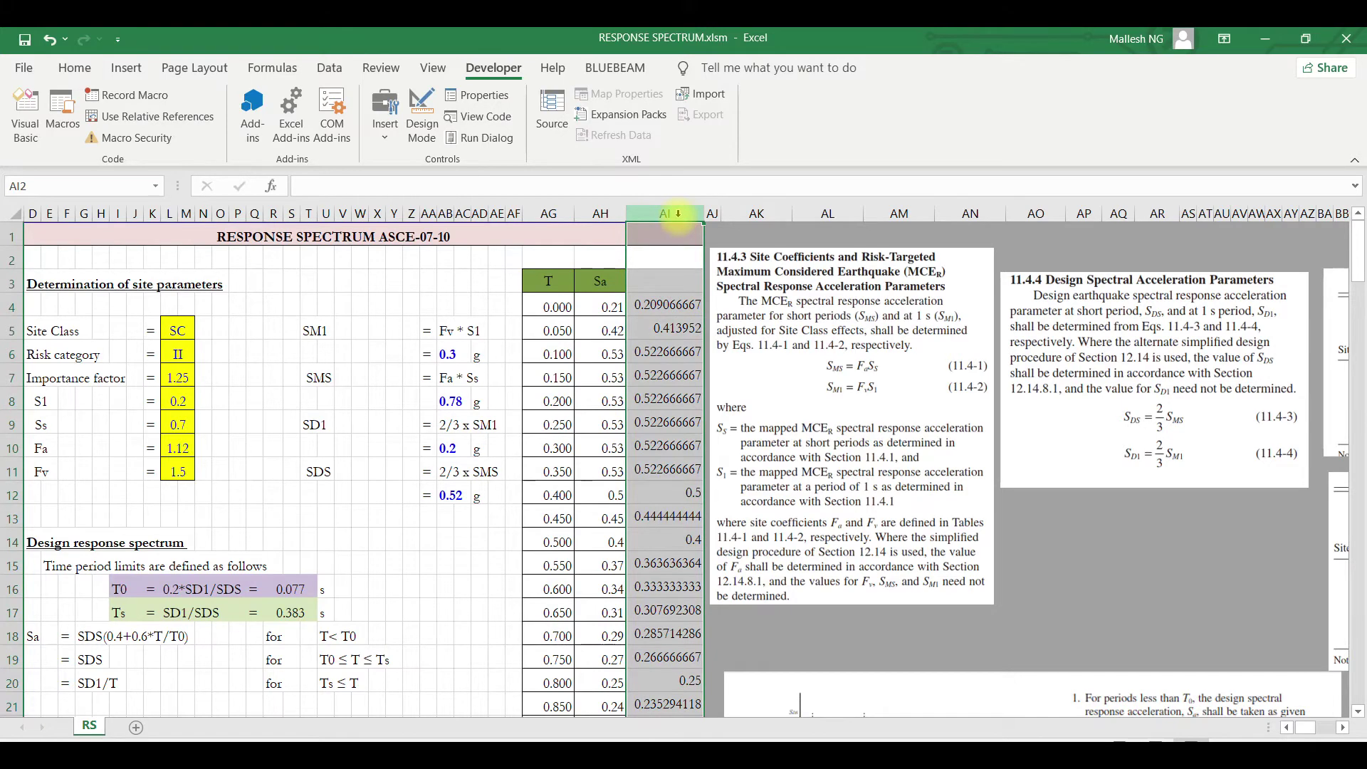
{"action": "key", "text": "ctrl+d"}
{"action": "left_click", "coordinate": [686, 464]}
{"action": "left_click", "coordinate": [666, 329]}
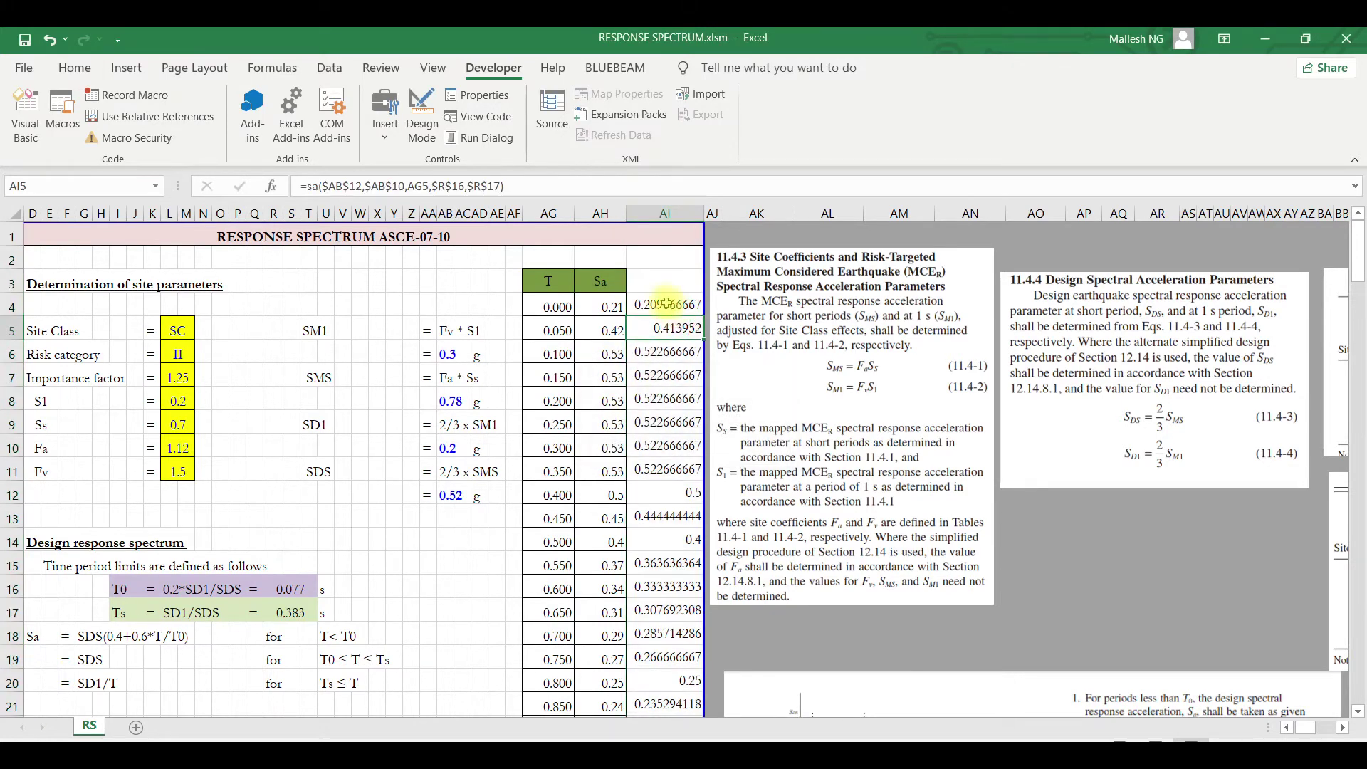
{"action": "left_click_drag", "start_coordinate": [665, 304], "coordinate": [698, 712]}
{"action": "key", "text": "ctrl+z"}
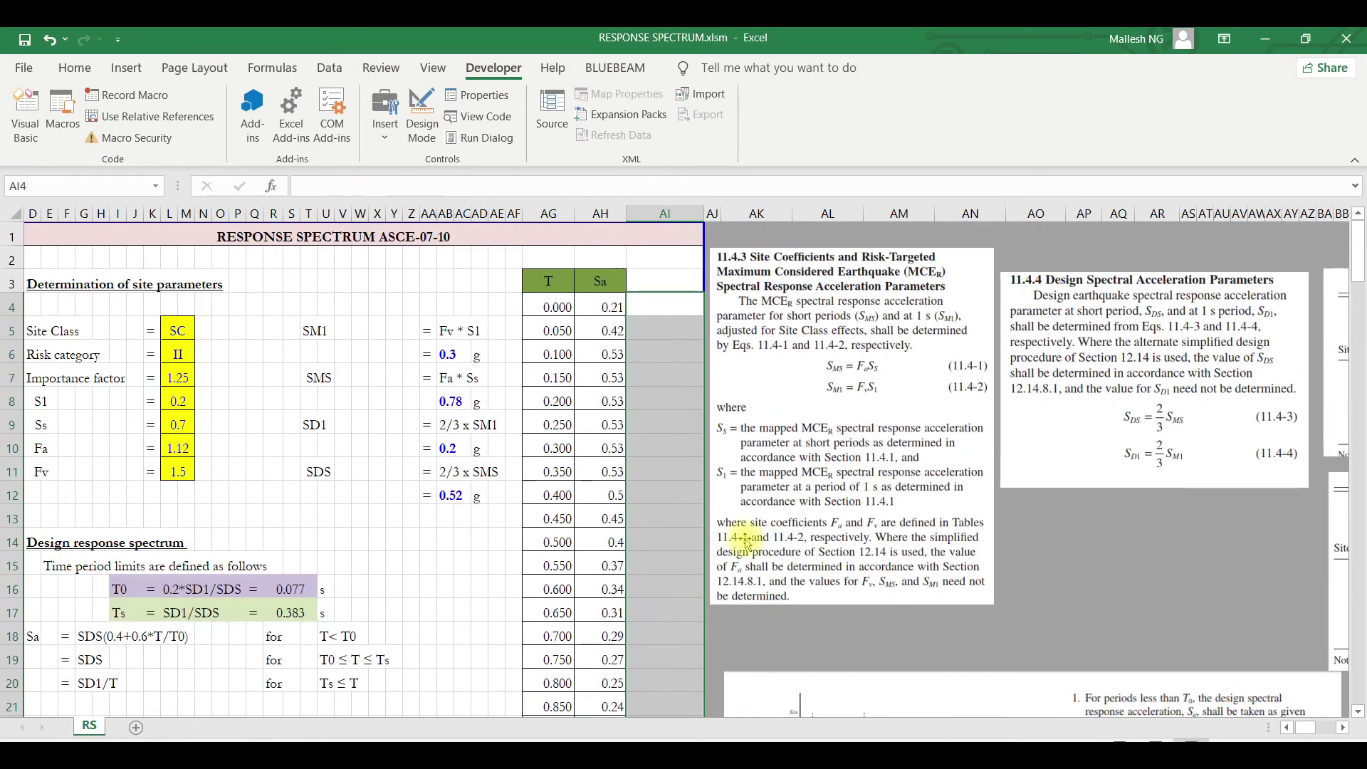
- Enter =SA(AB12,AB10,AG4,R16,R17) in AI4, returning 0.209066667
{"action": "left_click", "coordinate": [667, 305]}
{"action": "type", "text": "=SA("}
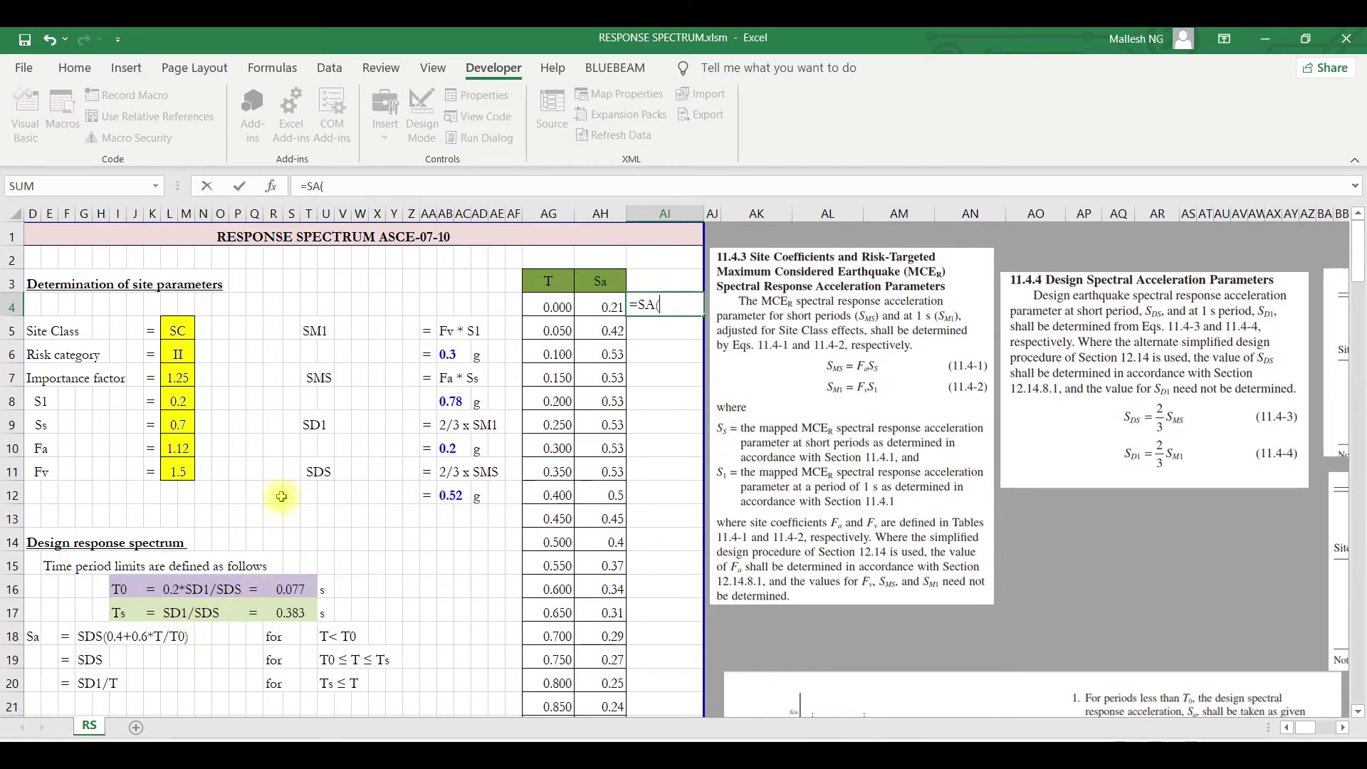
{"action": "left_click", "coordinate": [447, 496]}
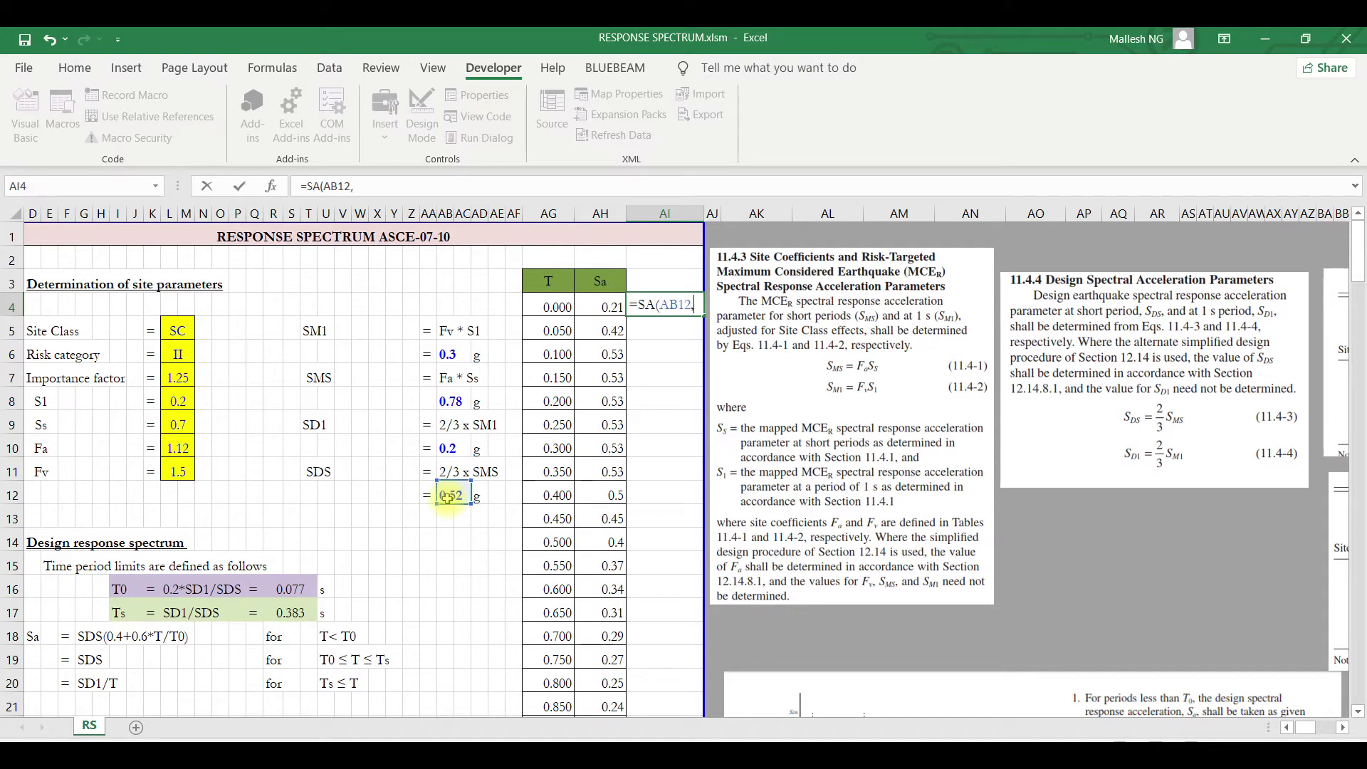
{"action": "type", "text": ","}
{"action": "left_click", "coordinate": [450, 449]}
{"action": "type", "text": ","}
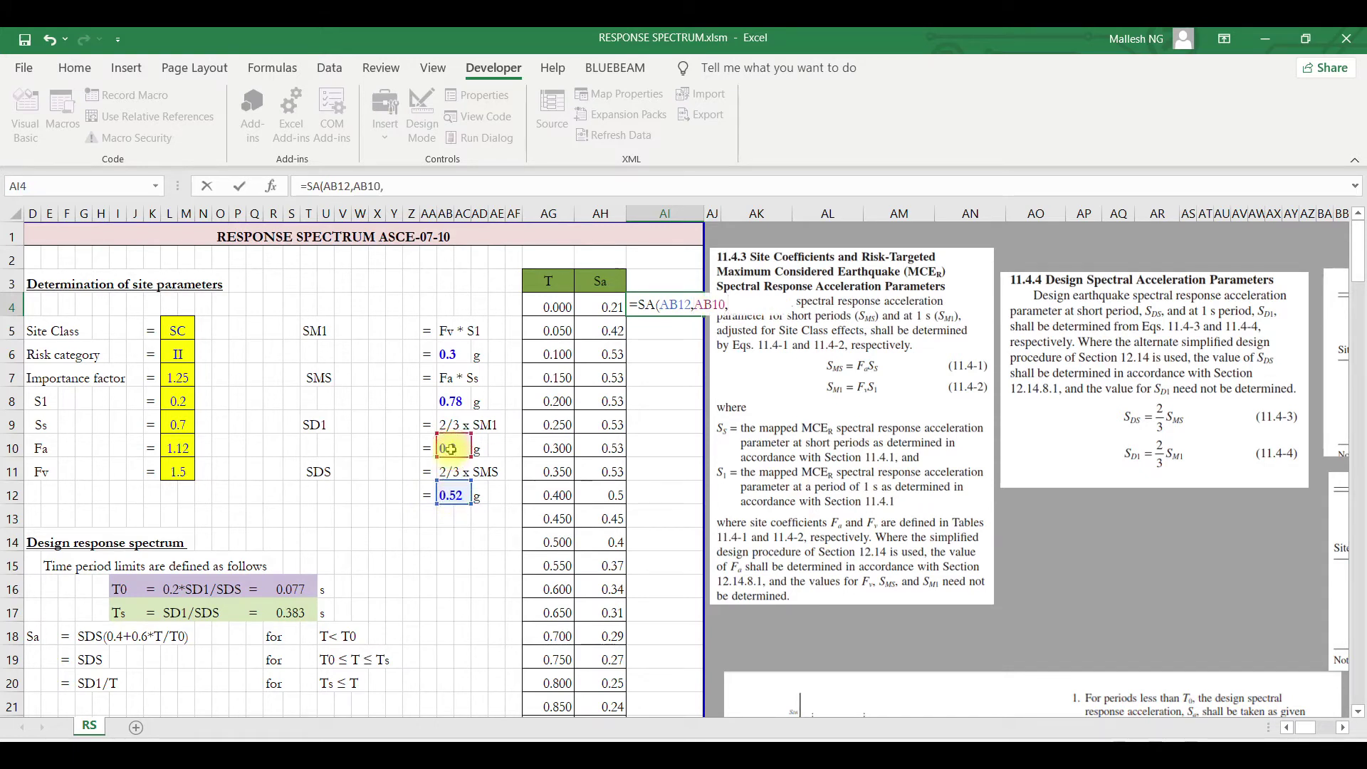
{"action": "left_click", "coordinate": [548, 308]}
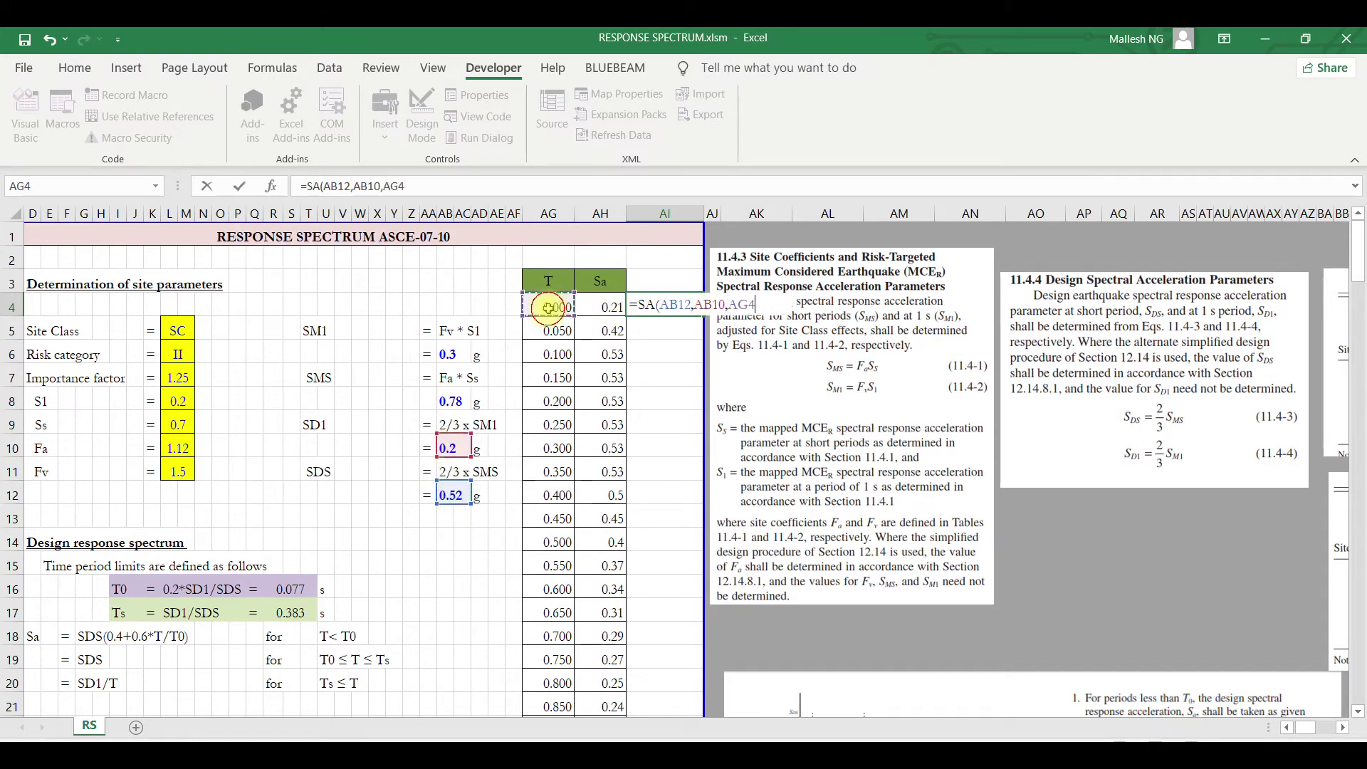
{"action": "type", "text": ","}
{"action": "left_click", "coordinate": [288, 589]}
{"action": "type", "text": ","}
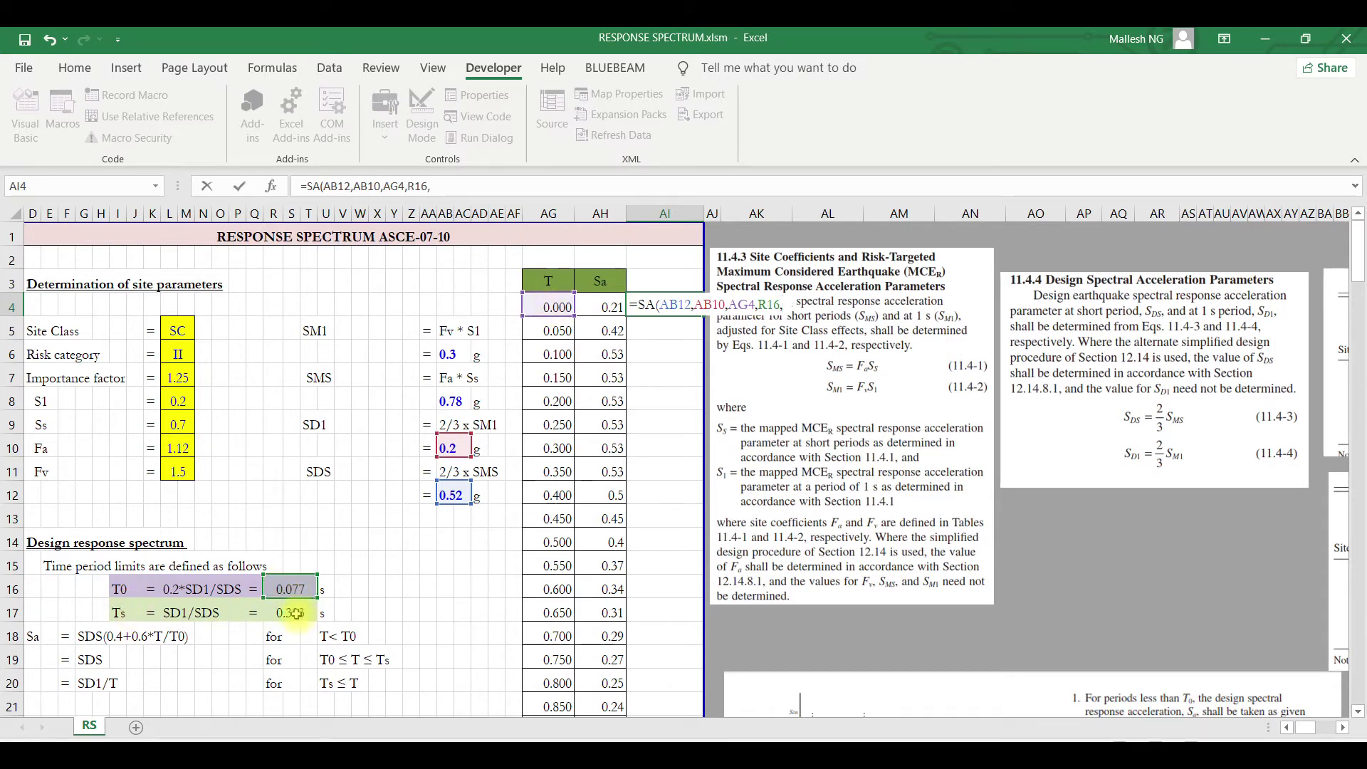
{"action": "left_click", "coordinate": [284, 613]}
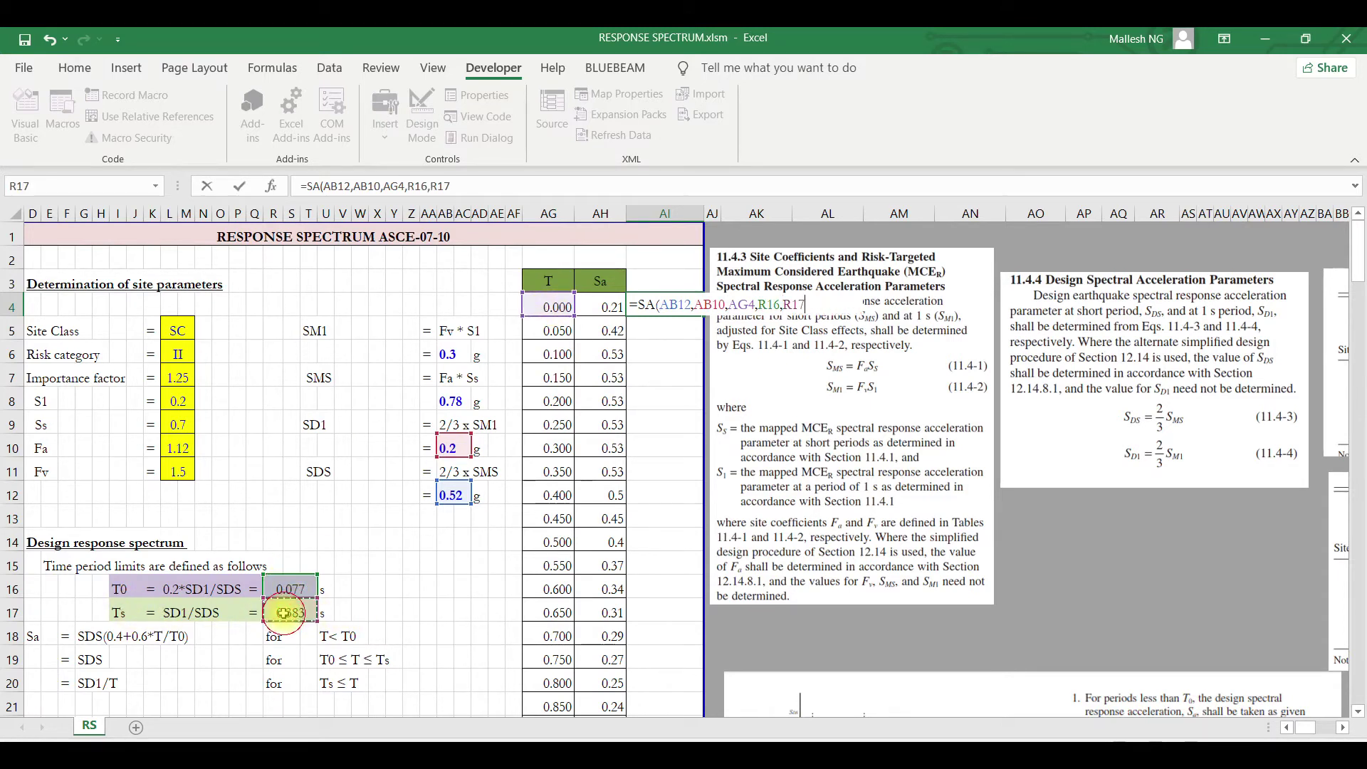
{"action": "key", "text": "Return"}
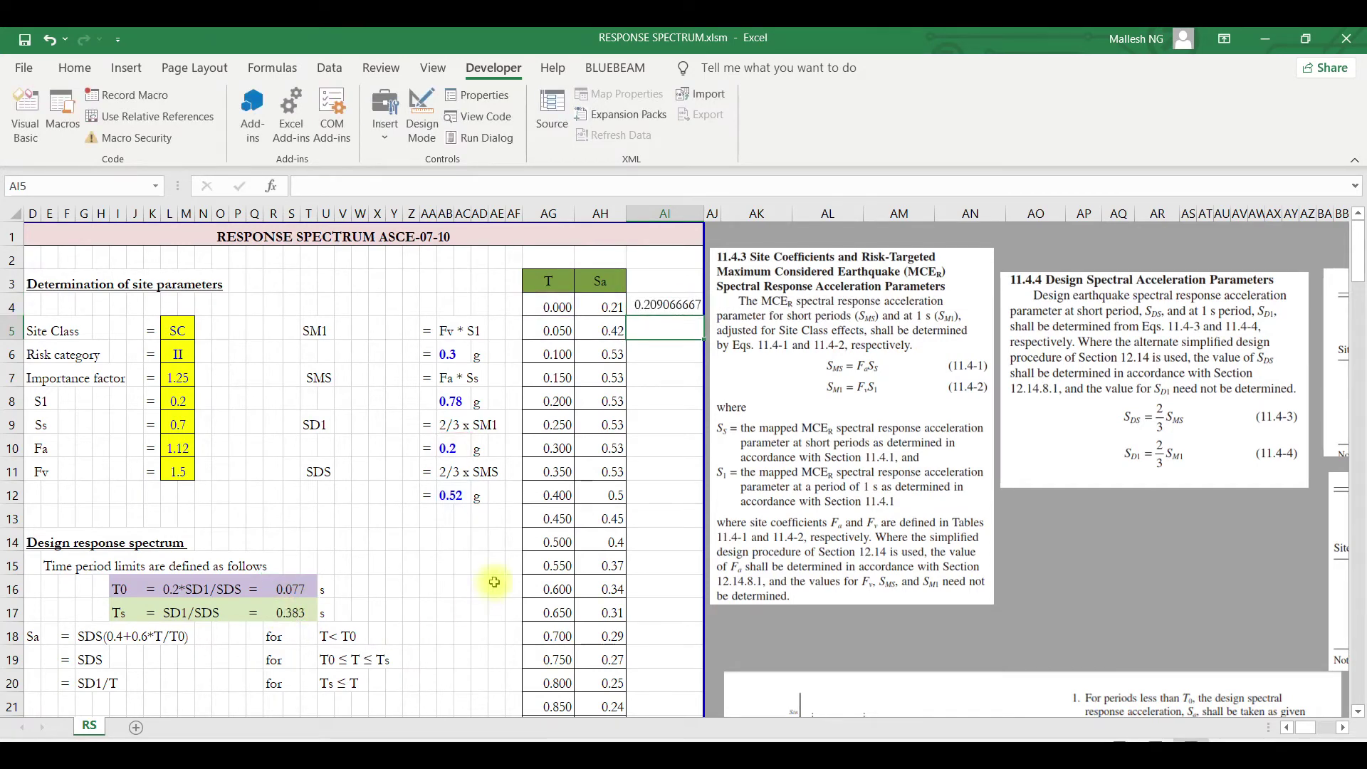
- Check the Sa function's argument order in the VBA code editor
{"action": "left_click", "coordinate": [682, 307]}
{"action": "left_click", "coordinate": [26, 118]}
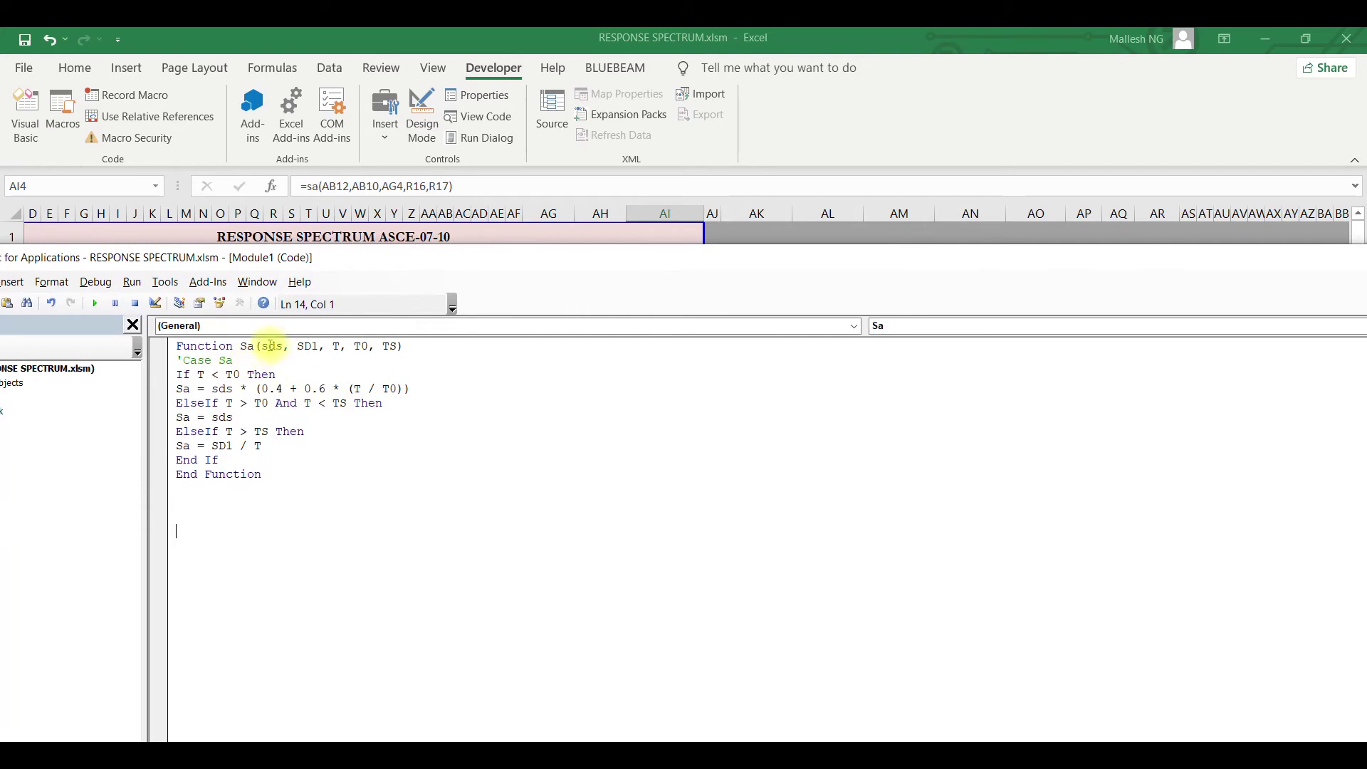
{"action": "left_click", "coordinate": [383, 347]}
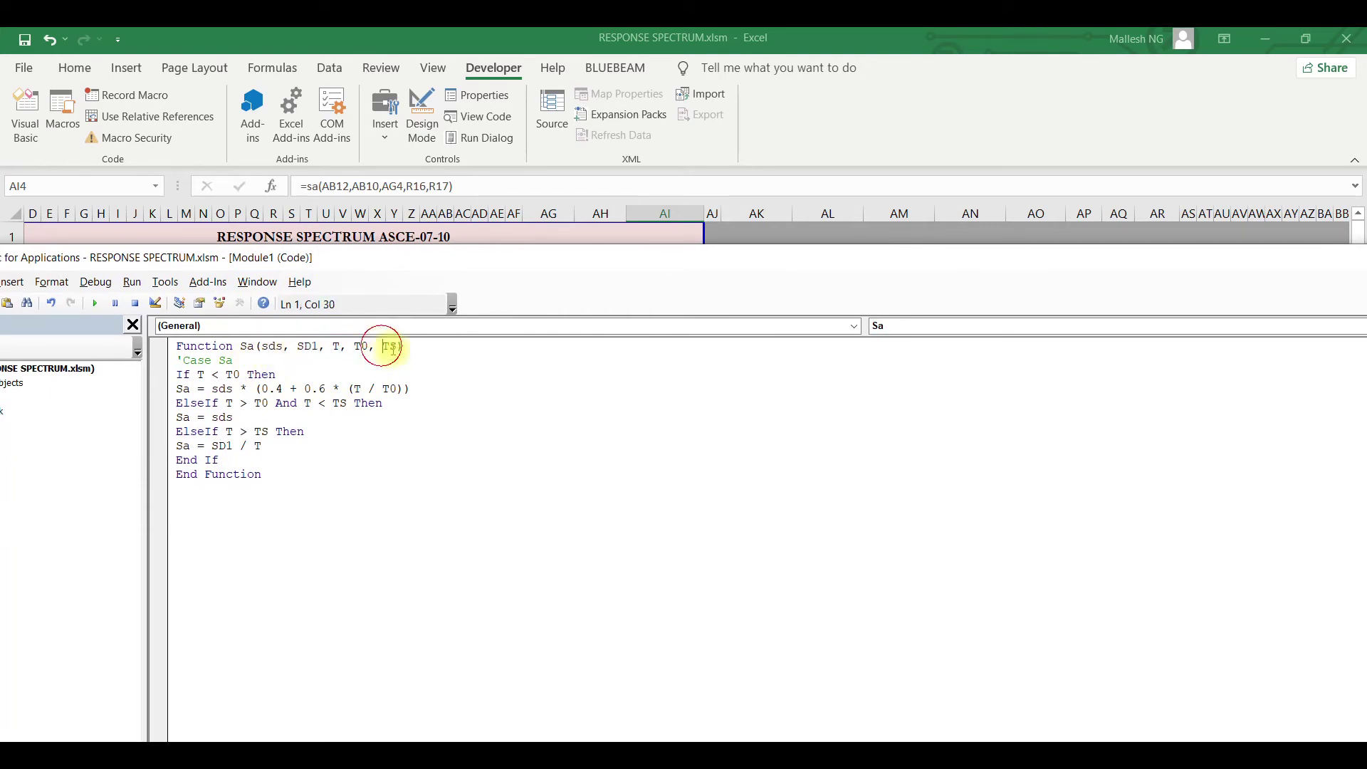
{"action": "double_click", "coordinate": [1175, 262]}
{"action": "left_click", "coordinate": [1083, 259]}
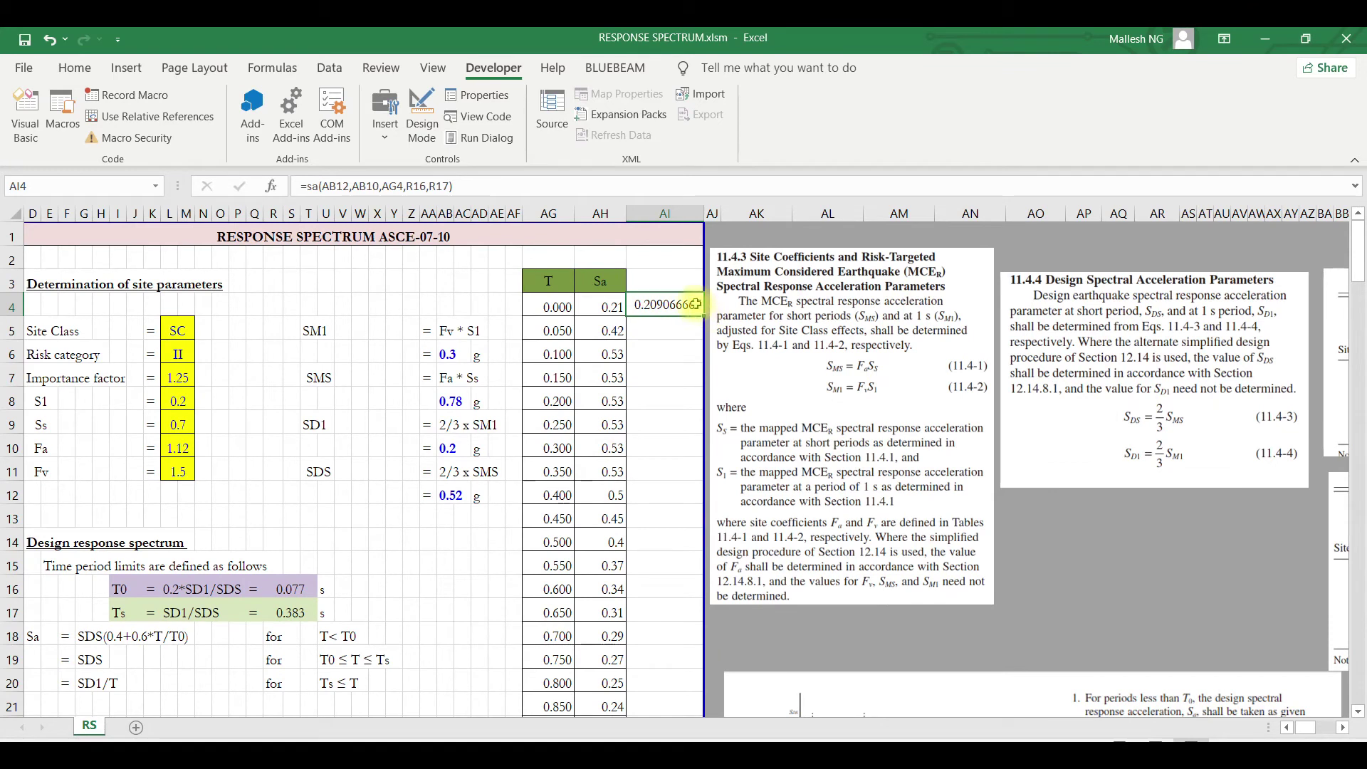
- Fill the AI4 formula down and inspect the shifted references in AI5 and the SDS cell
{"action": "left_click", "coordinate": [702, 257]}
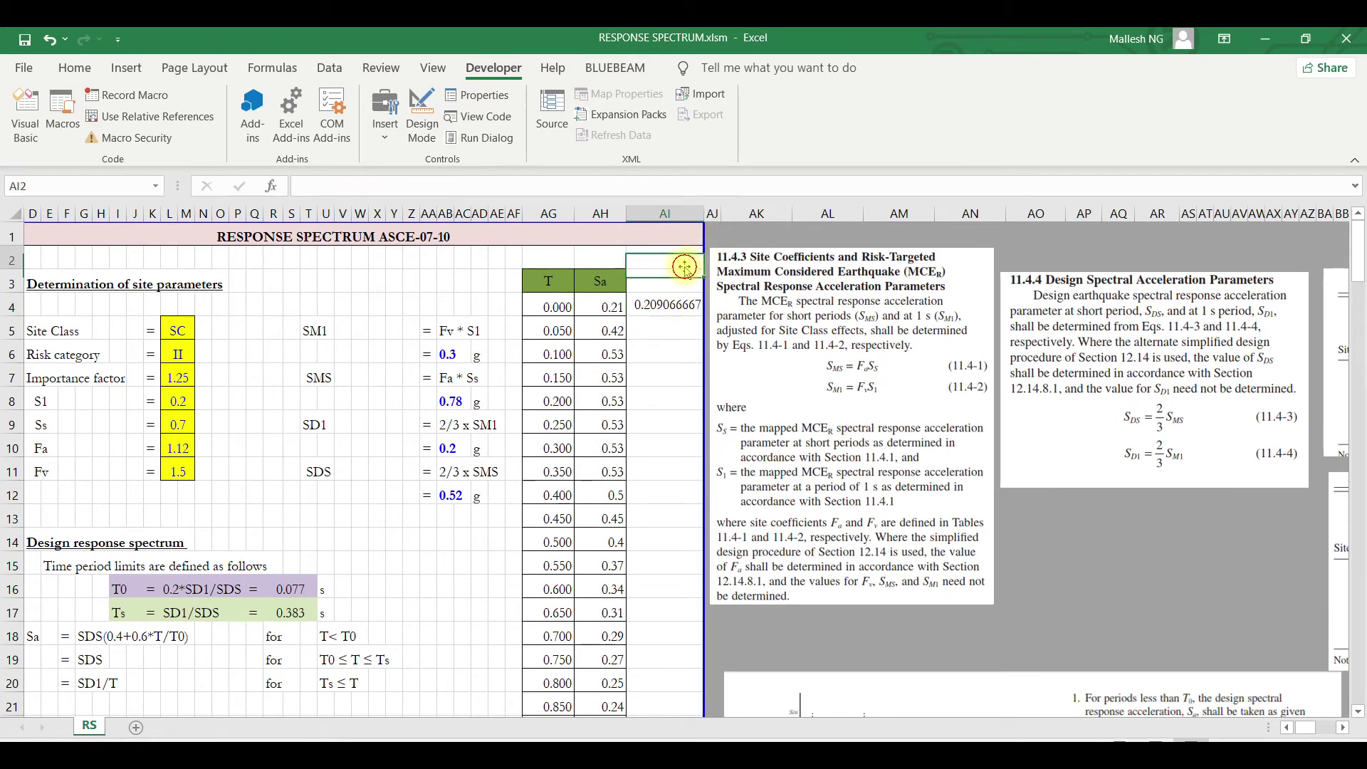
{"action": "left_click", "coordinate": [687, 312]}
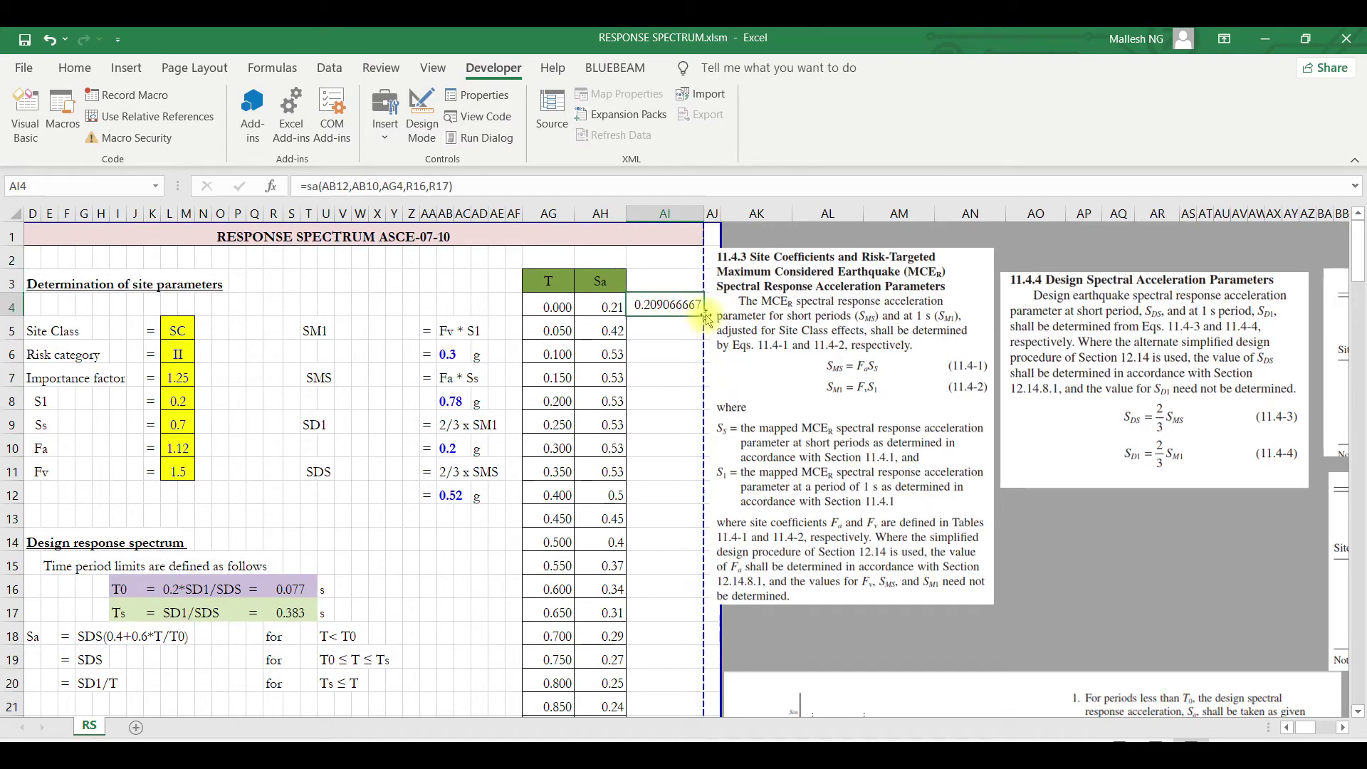
{"action": "double_click", "coordinate": [702, 314]}
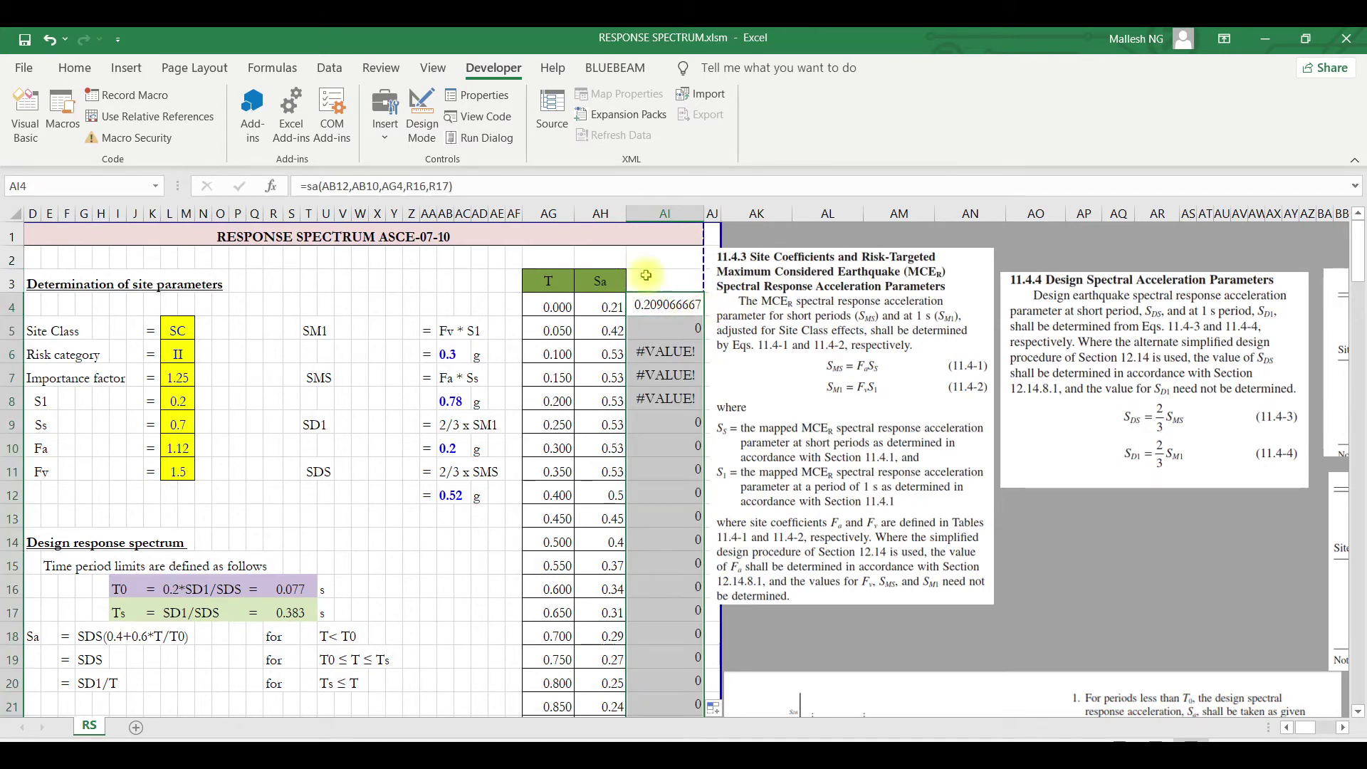
{"action": "scroll", "coordinate": [676, 599], "scroll_direction": "down", "scroll_amount": 2}
{"action": "scroll", "coordinate": [676, 599], "scroll_direction": "up", "scroll_amount": 2}
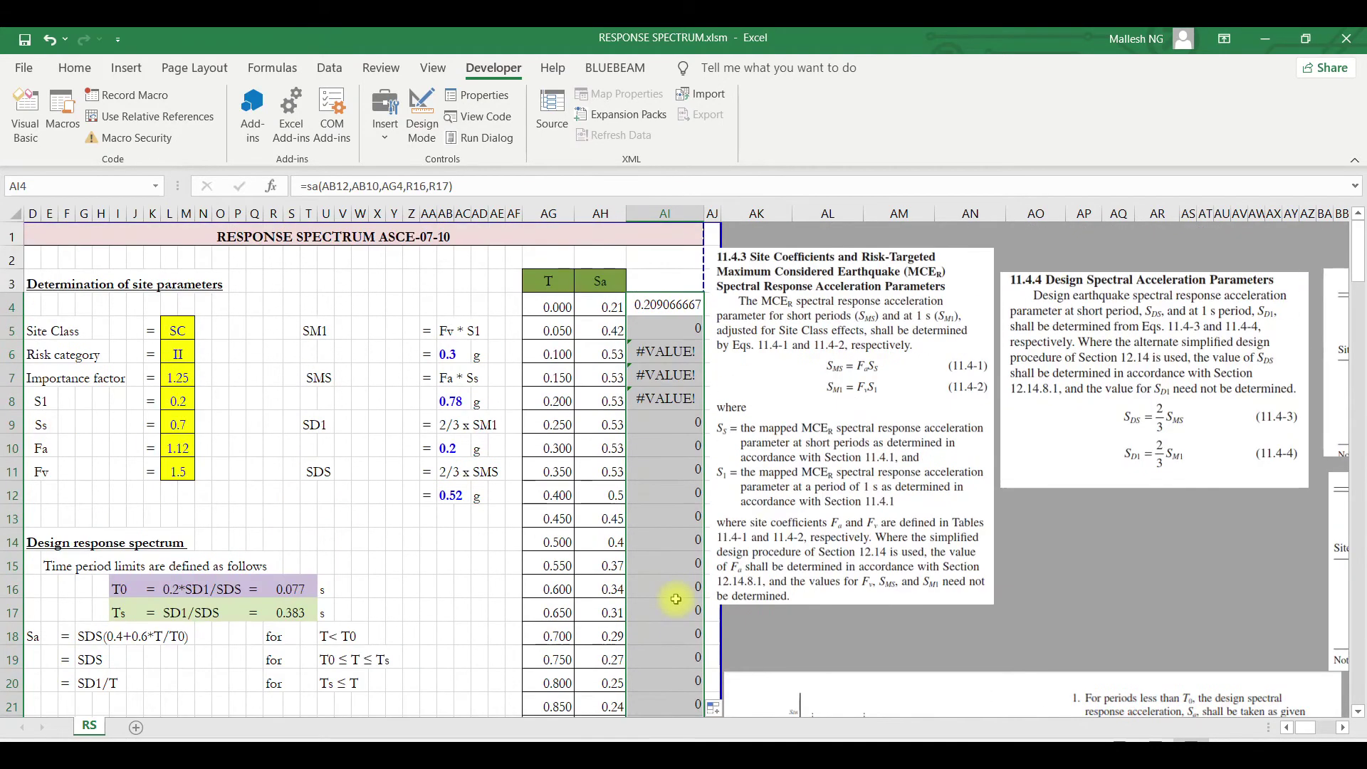
{"action": "double_click", "coordinate": [670, 307]}
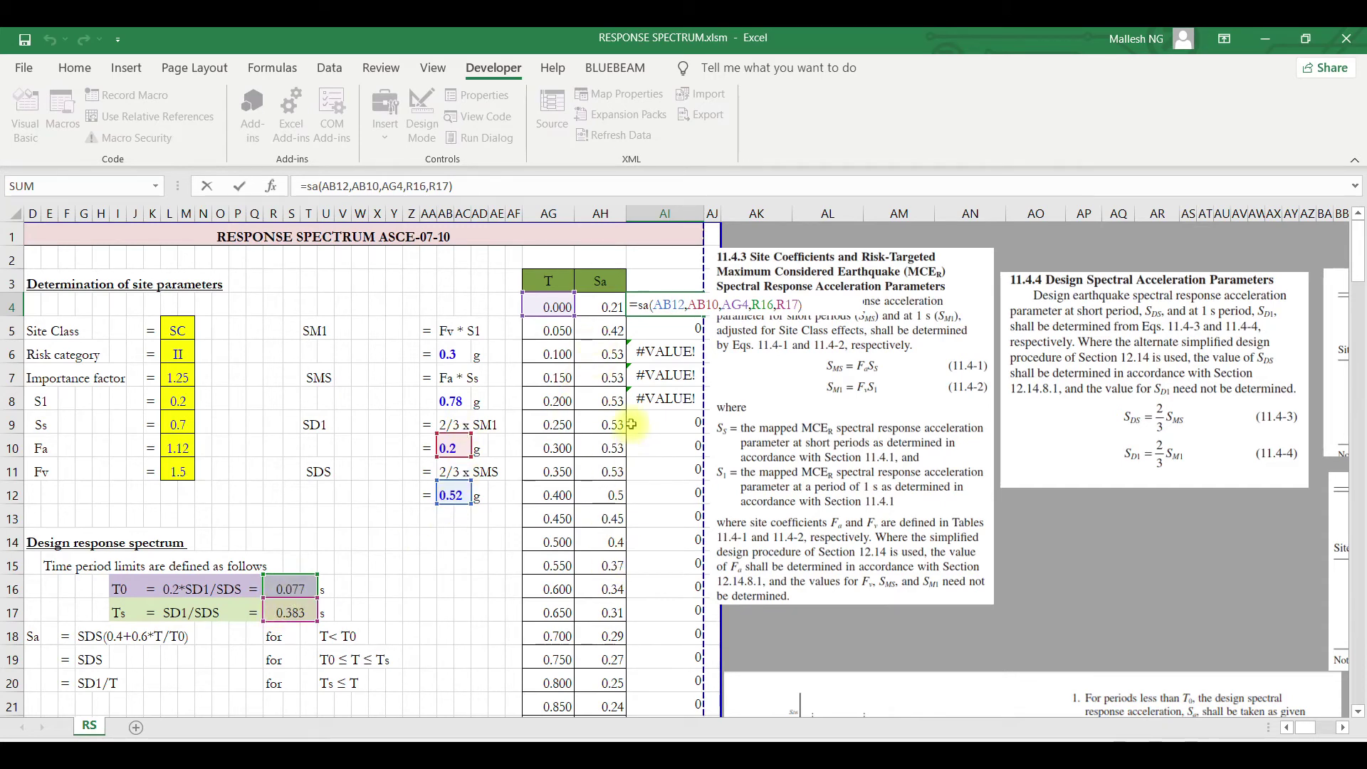
{"action": "key", "text": "Return"}
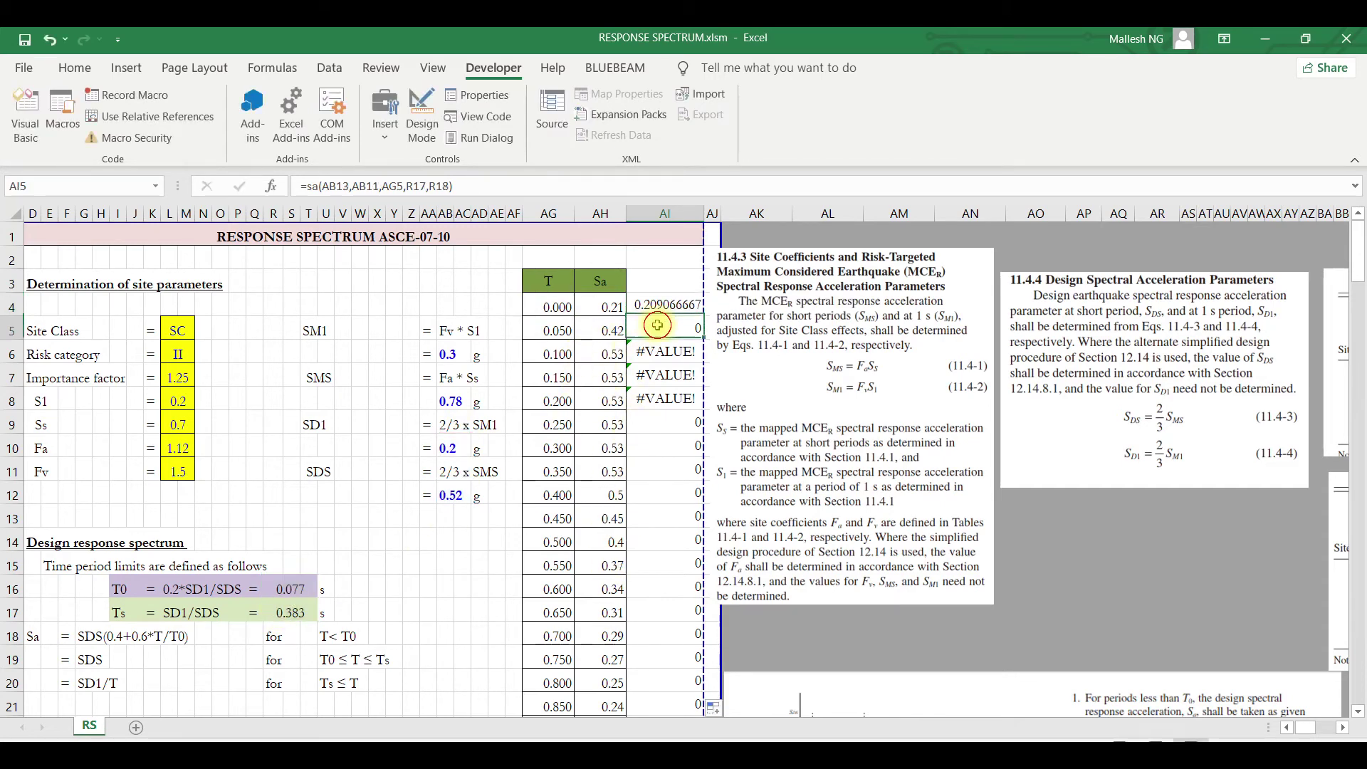
{"action": "double_click", "coordinate": [651, 329]}
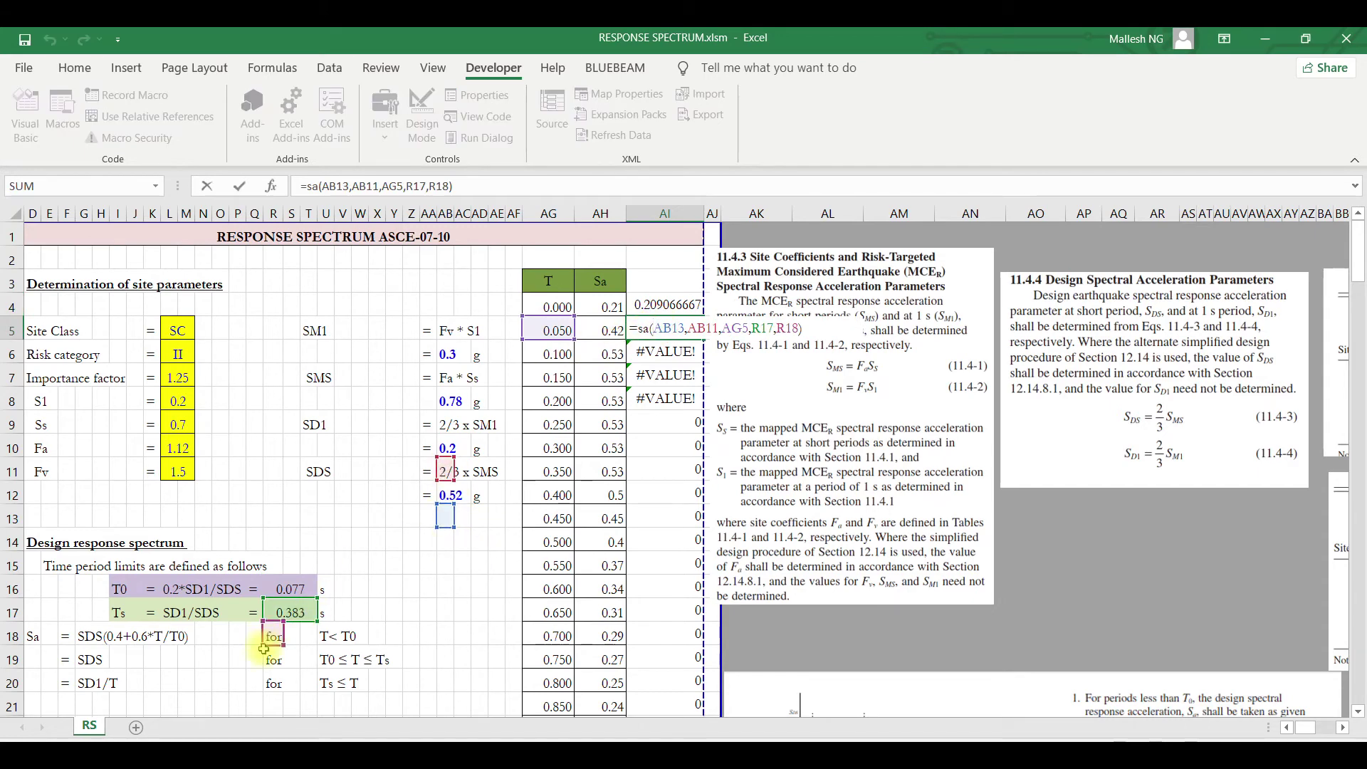
{"action": "key", "text": "Return"}
{"action": "left_click", "coordinate": [664, 305]}
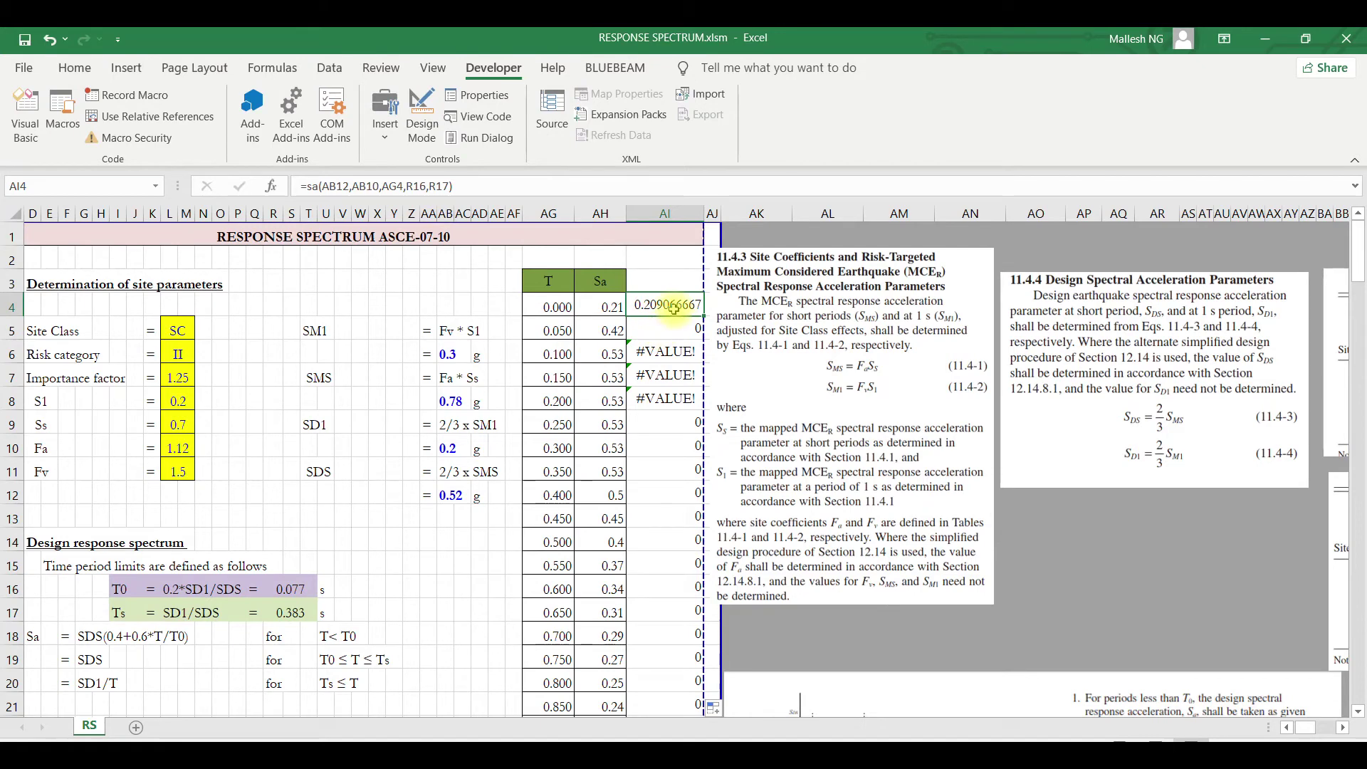
{"action": "left_click", "coordinate": [308, 445]}
{"action": "left_click", "coordinate": [311, 472]}
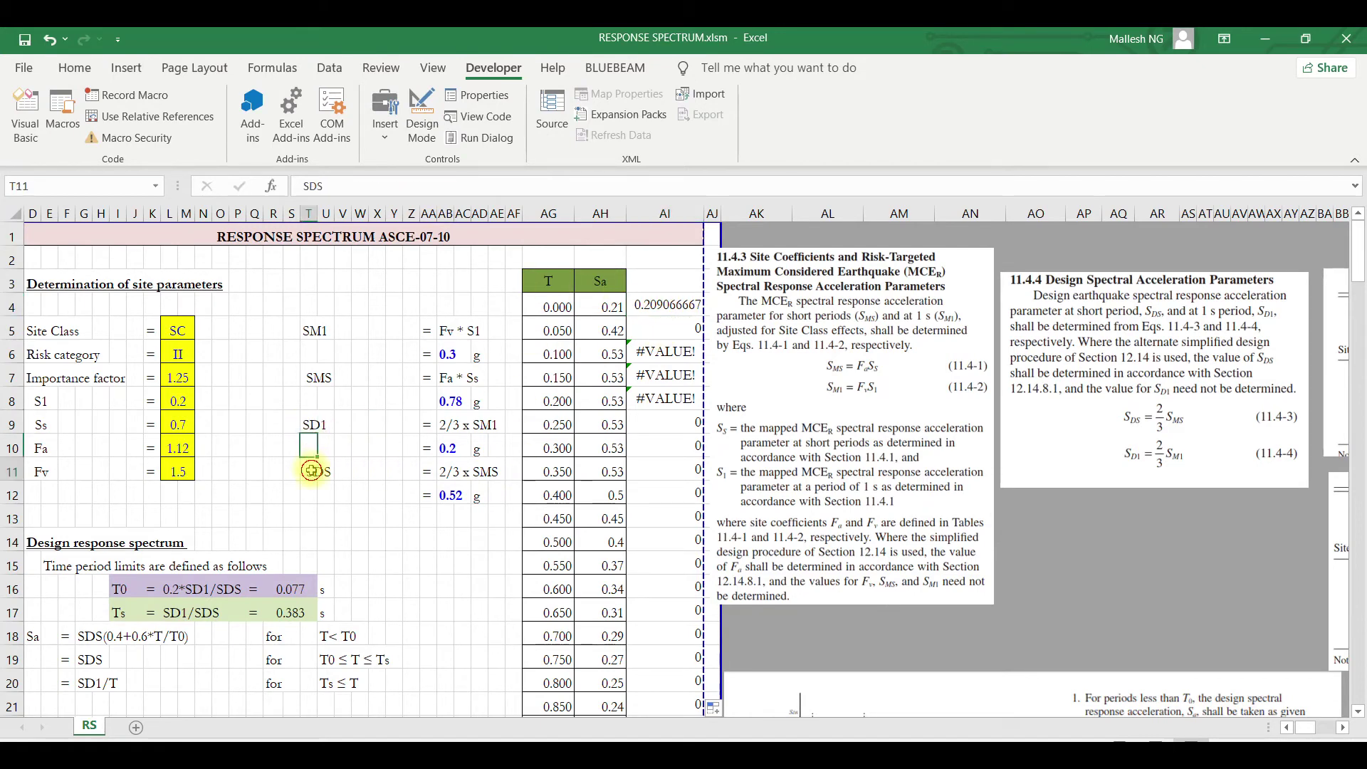
{"action": "left_click", "coordinate": [673, 306]}
- Make the AB12, AB10, R16 and R17 references in AI4 absolute
{"action": "left_click", "coordinate": [332, 185]}
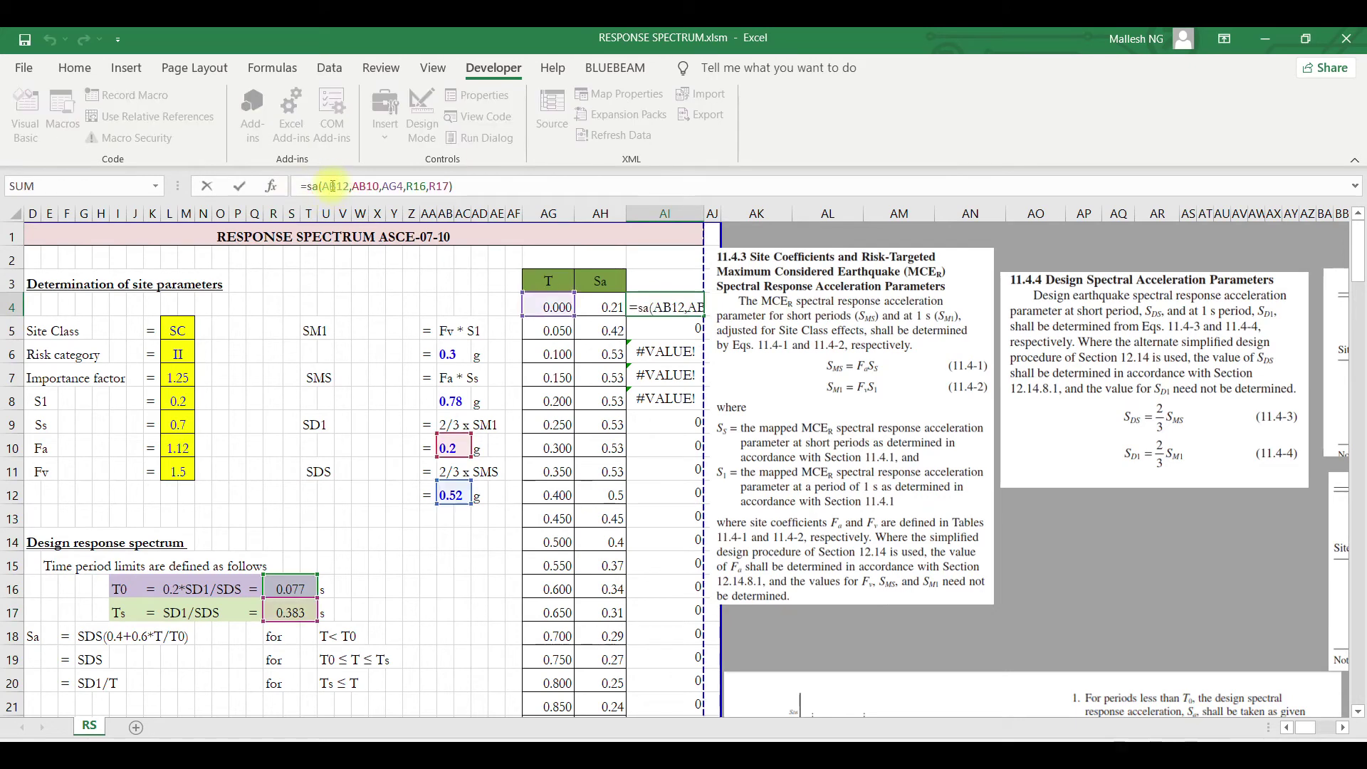
{"action": "key", "text": "F4"}
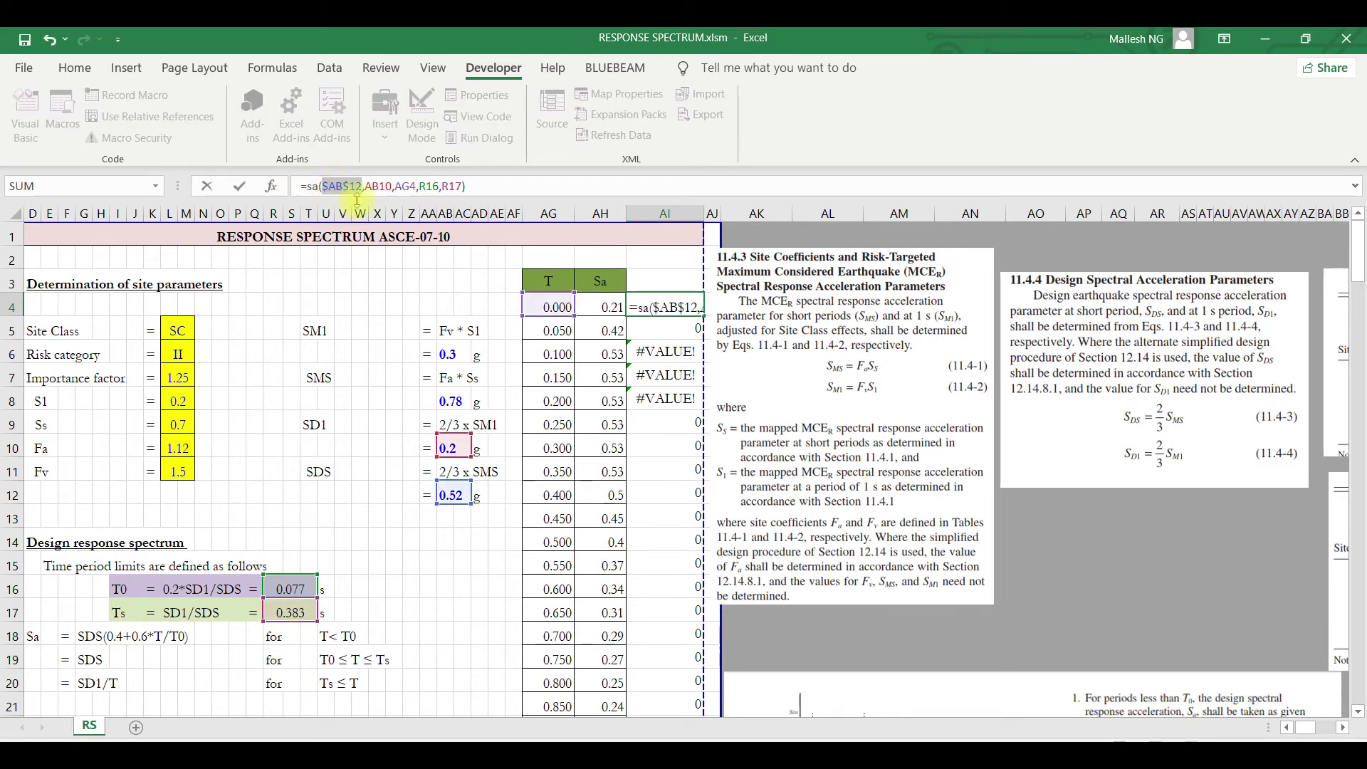
{"action": "left_click", "coordinate": [379, 186]}
{"action": "key", "text": "F4"}
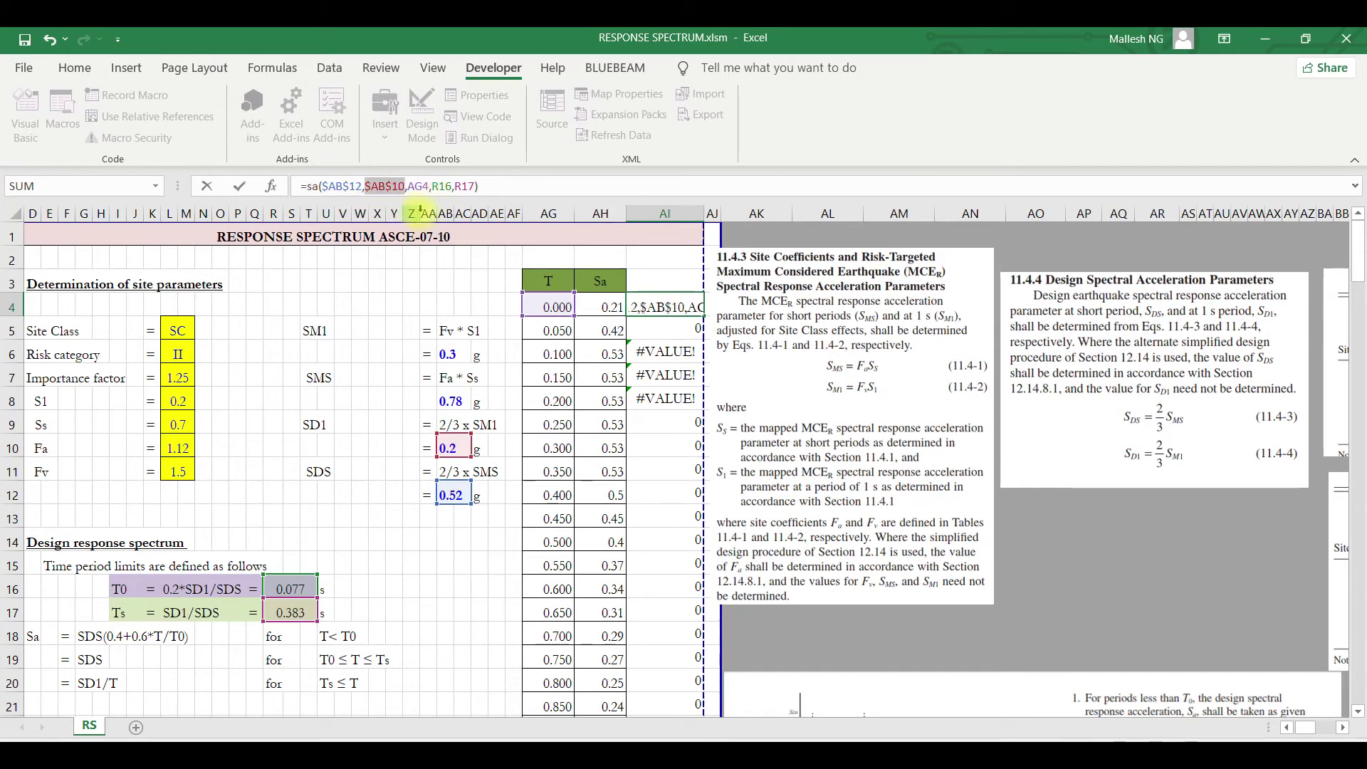
{"action": "left_click", "coordinate": [443, 186]}
{"action": "key", "text": "F4"}
{"action": "left_click", "coordinate": [483, 186]}
{"action": "key", "text": "F4"}
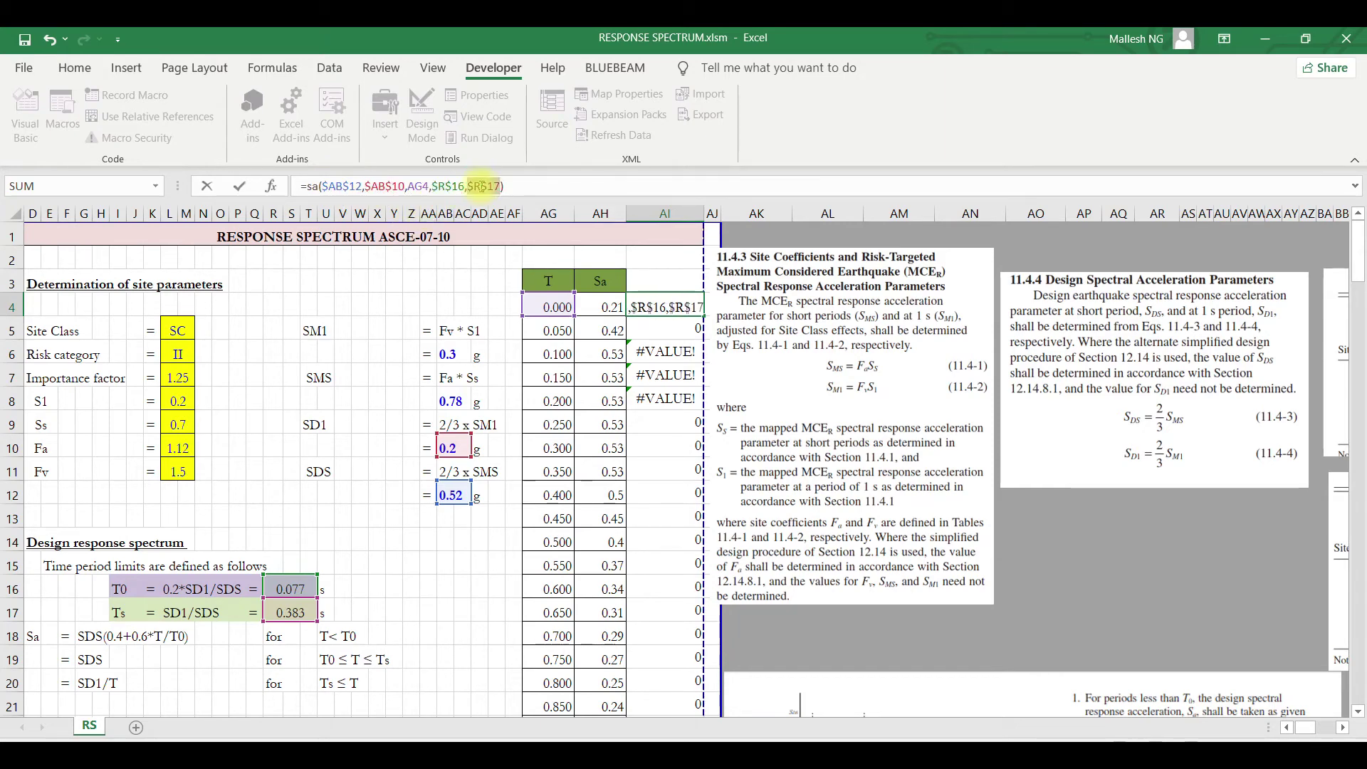
{"action": "key", "text": "ctrl+Return"}
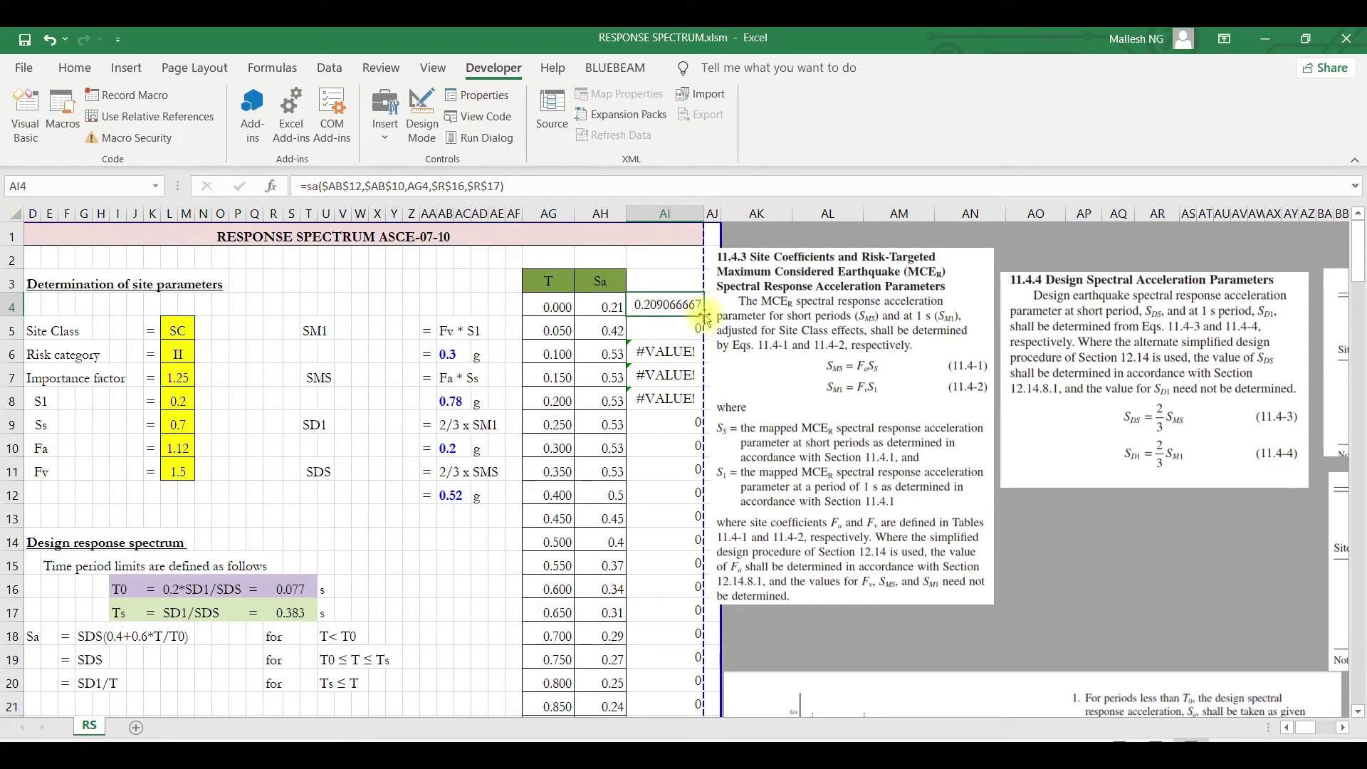
- Fill the corrected =sa($AB$12,$AB$10,AG4,$R$16,$R$17) formula down column AI
{"action": "double_click", "coordinate": [702, 314]}
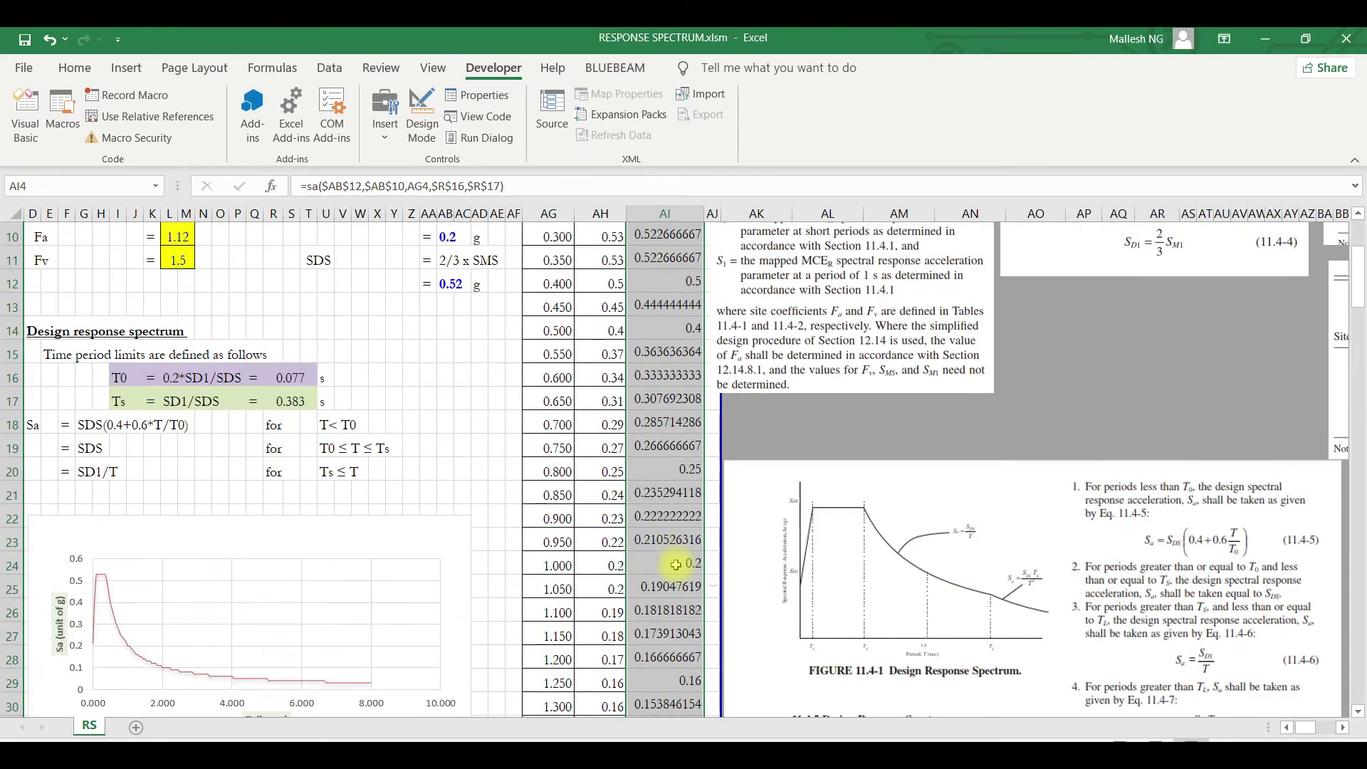
{"action": "scroll", "coordinate": [685, 589], "scroll_direction": "down", "scroll_amount": 10}
{"action": "scroll", "coordinate": [656, 427], "scroll_direction": "up", "scroll_amount": 10}
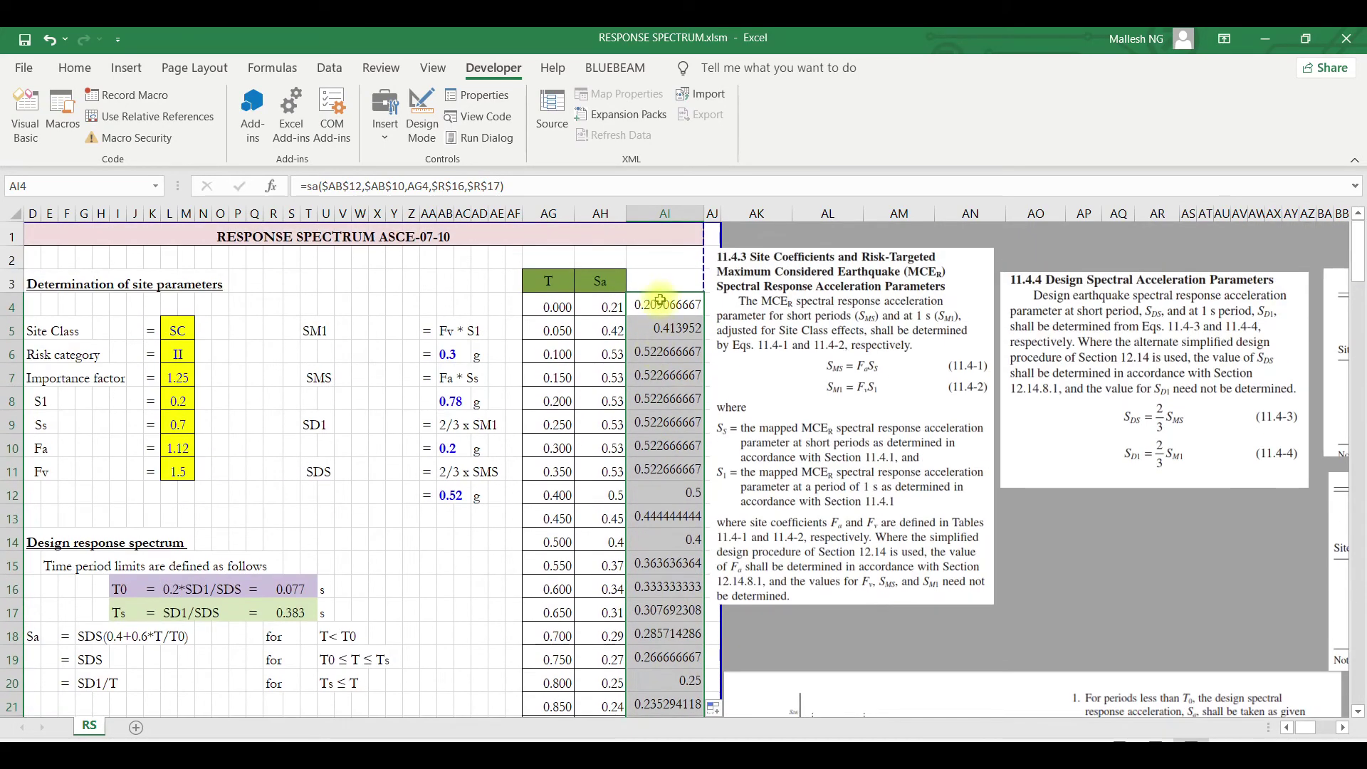
{"action": "left_click", "coordinate": [633, 304]}
{"action": "left_click", "coordinate": [312, 185]}
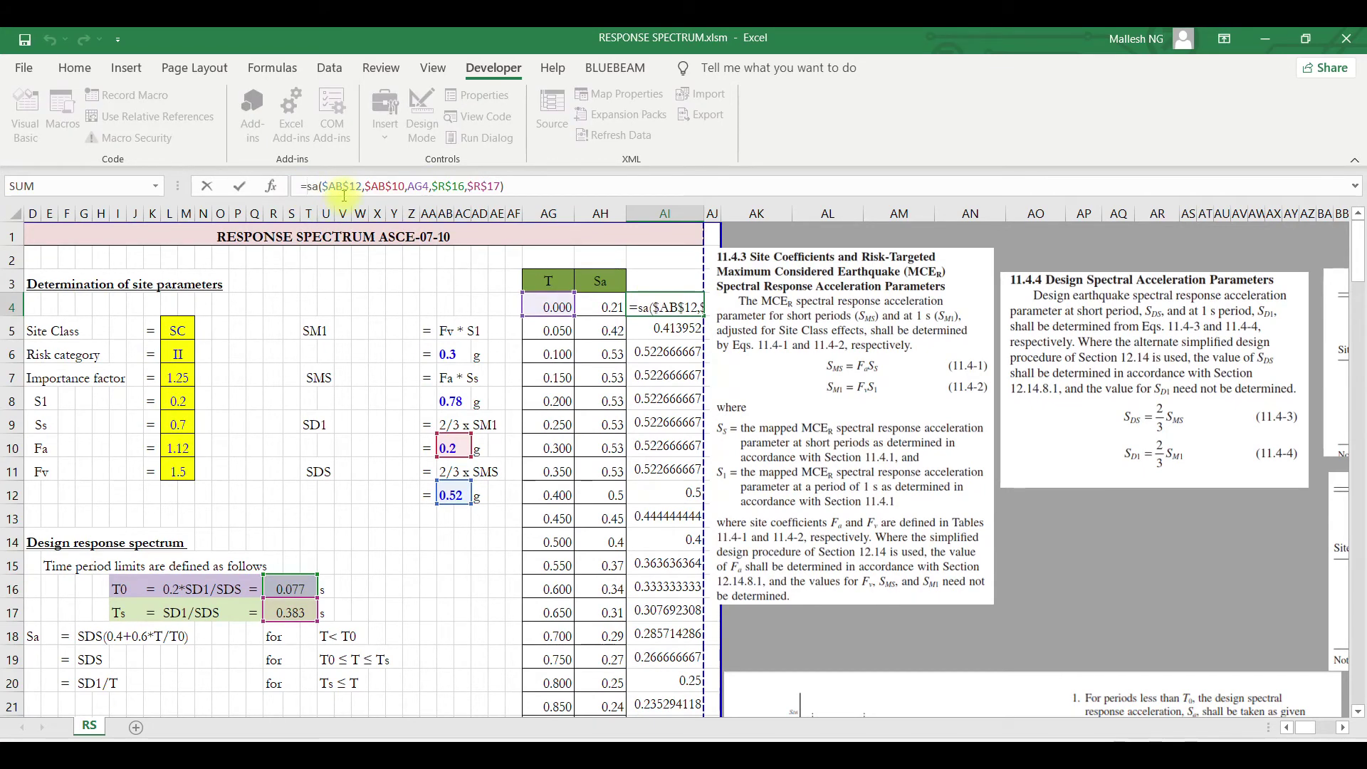
- Wrap the AI4 formula in ROUNDUP(…,2) and fill it down, giving 0.21, 0.42, 0.53
{"action": "type", "text": "ROUNDUP("}
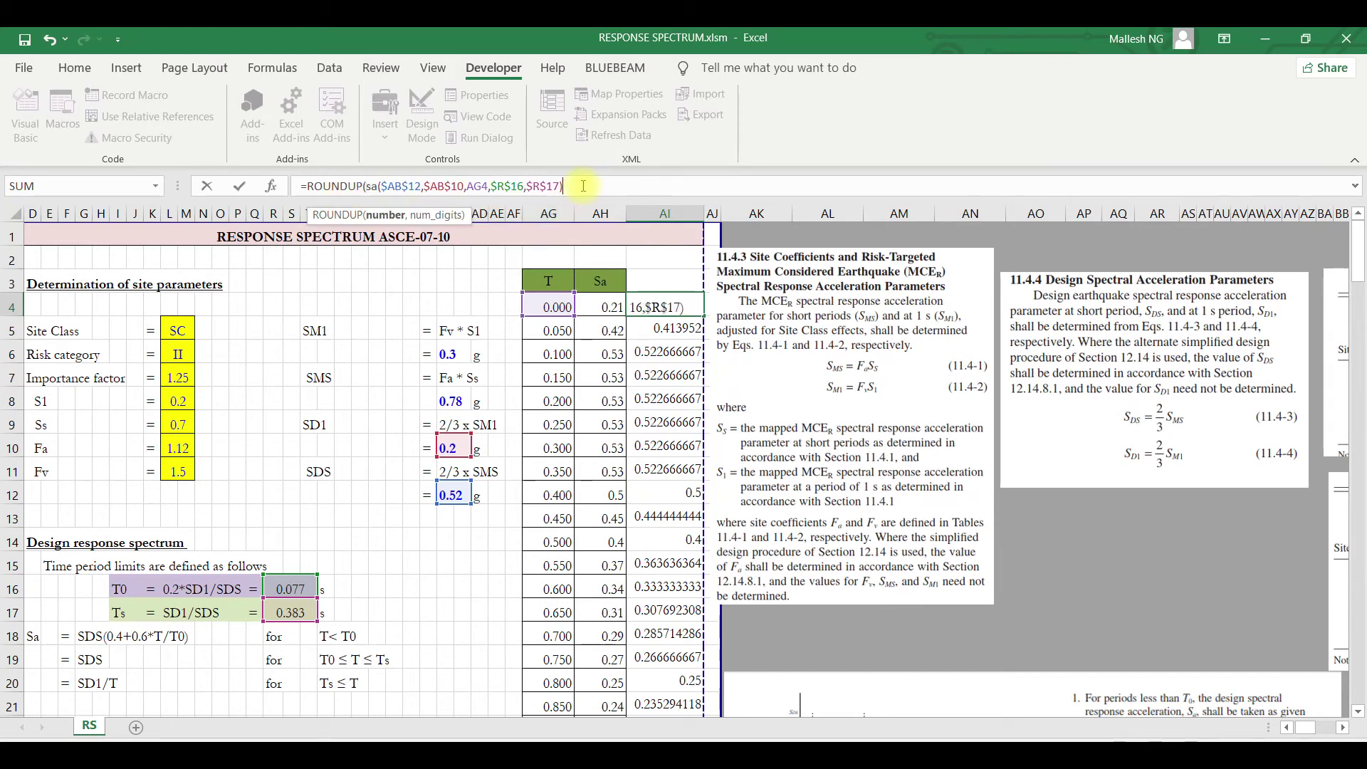
{"action": "type", "text": ")"}
{"action": "key", "text": "Return"}
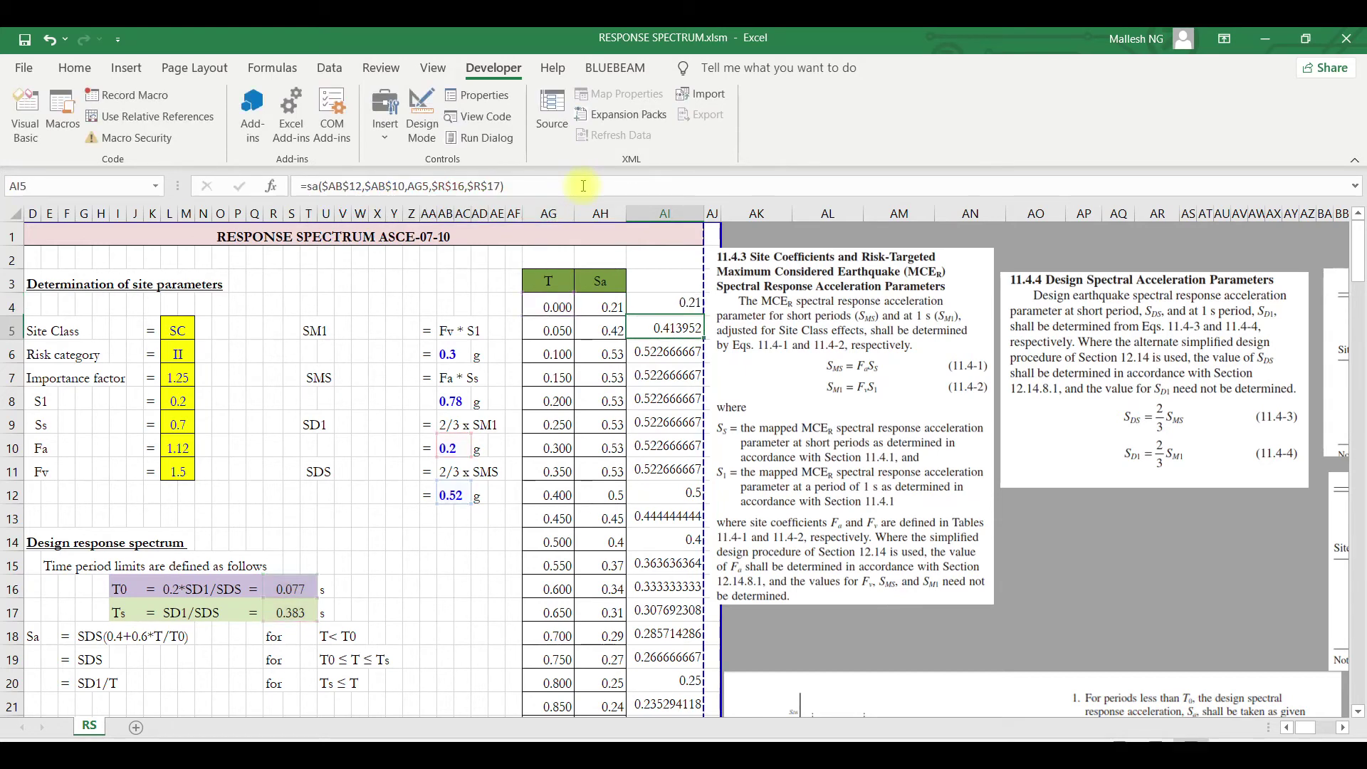
{"action": "left_click", "coordinate": [676, 307]}
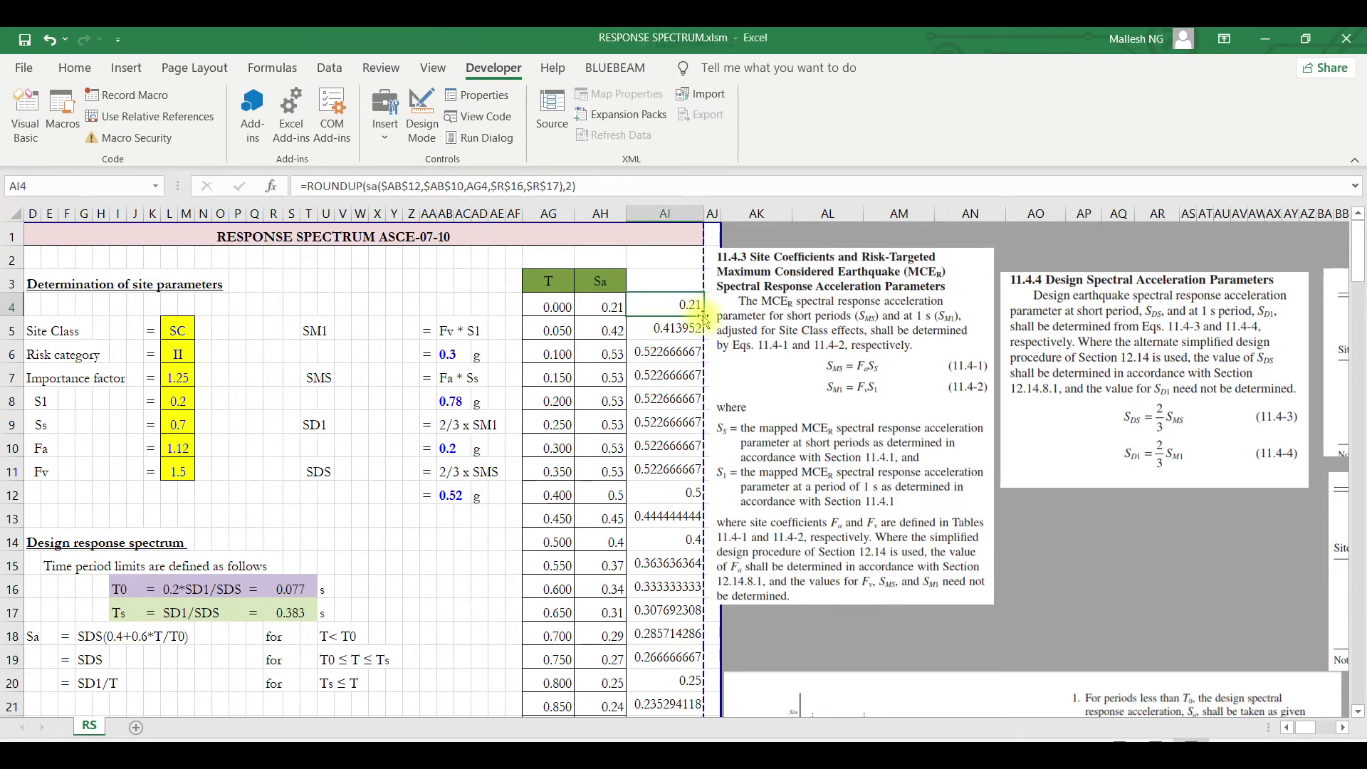
{"action": "double_click", "coordinate": [703, 314]}
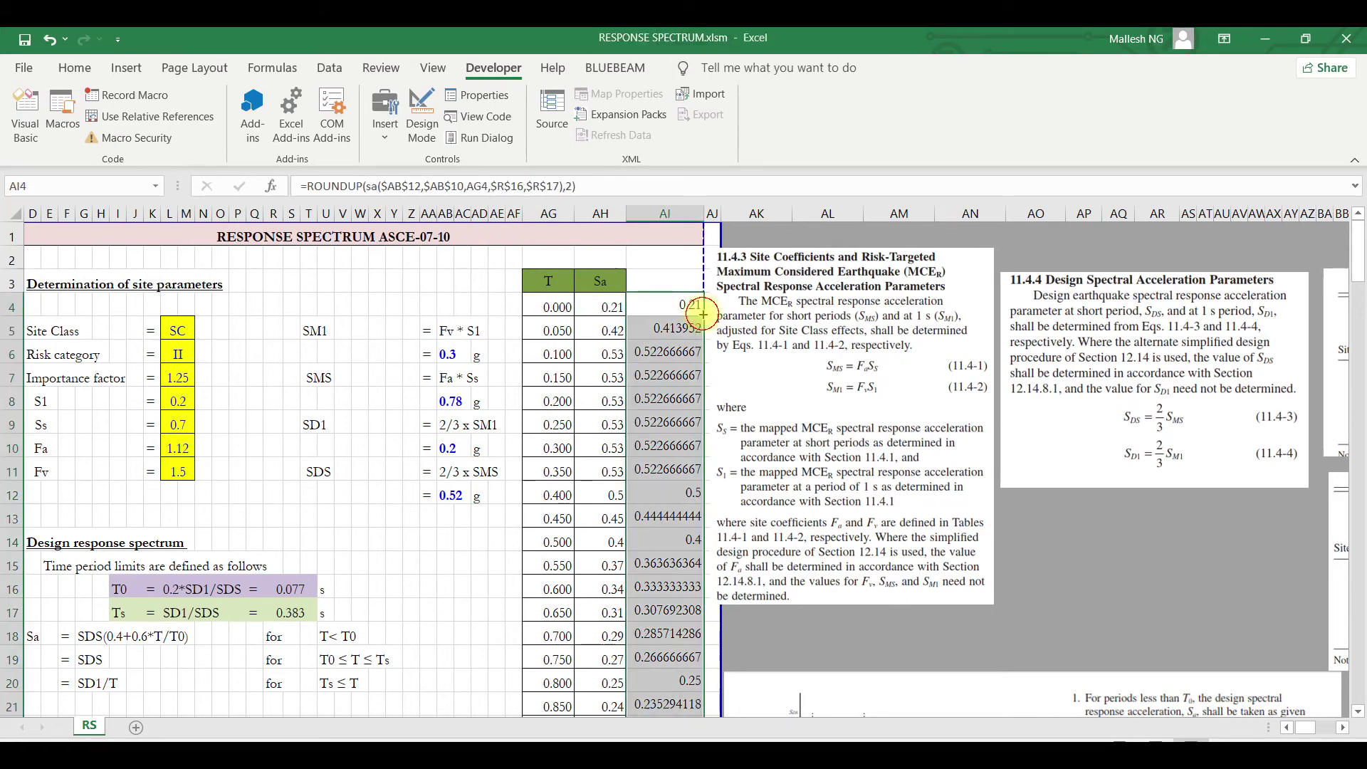
{"action": "left_click", "coordinate": [680, 424]}
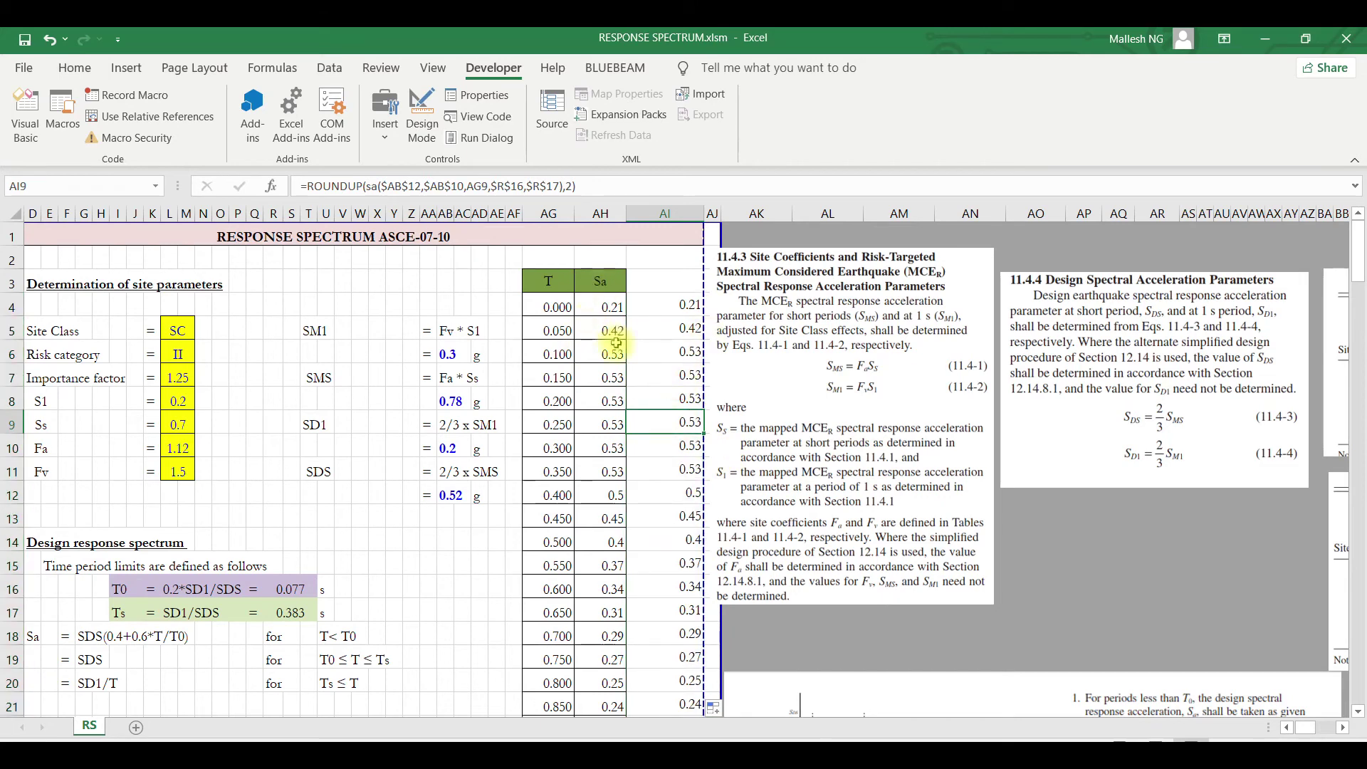
{"action": "left_click", "coordinate": [670, 310]}
- Hide column AI, widen it back to a thin strip, and nudge the code page picture right
{"action": "left_click", "coordinate": [665, 214]}
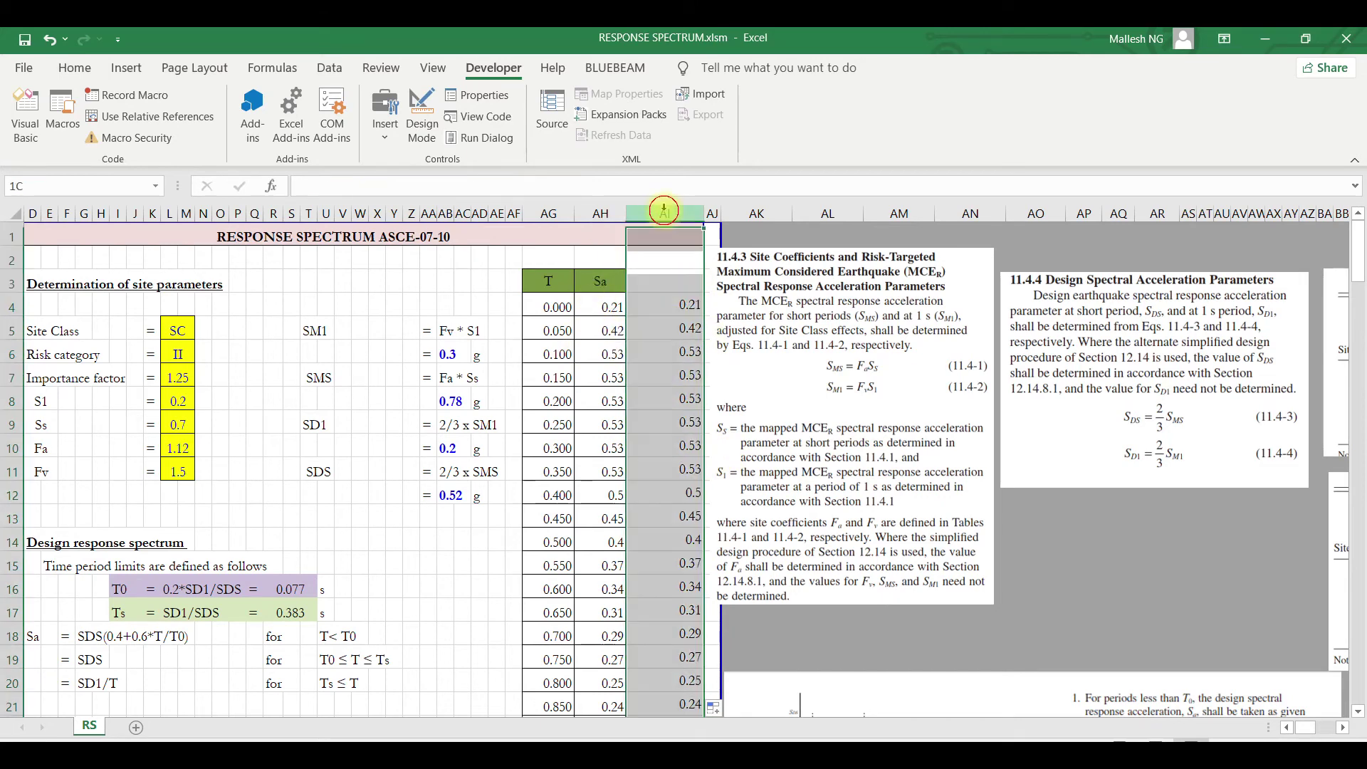
{"action": "right_click", "coordinate": [665, 214]}
{"action": "left_click", "coordinate": [732, 385]}
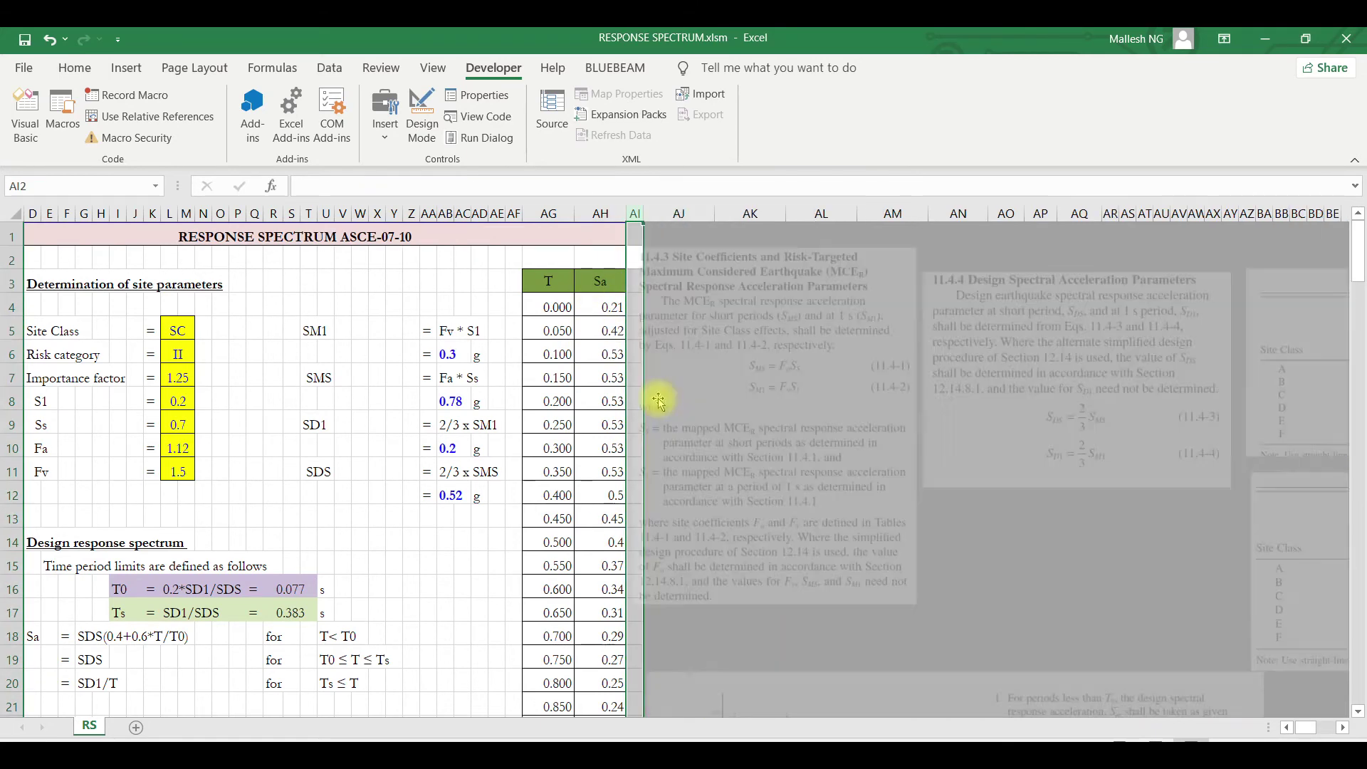
{"action": "left_click", "coordinate": [654, 409]}
{"action": "left_click_drag", "start_coordinate": [726, 417], "coordinate": [759, 418]}
{"action": "scroll", "coordinate": [744, 612], "scroll_direction": "down", "scroll_amount": 3}
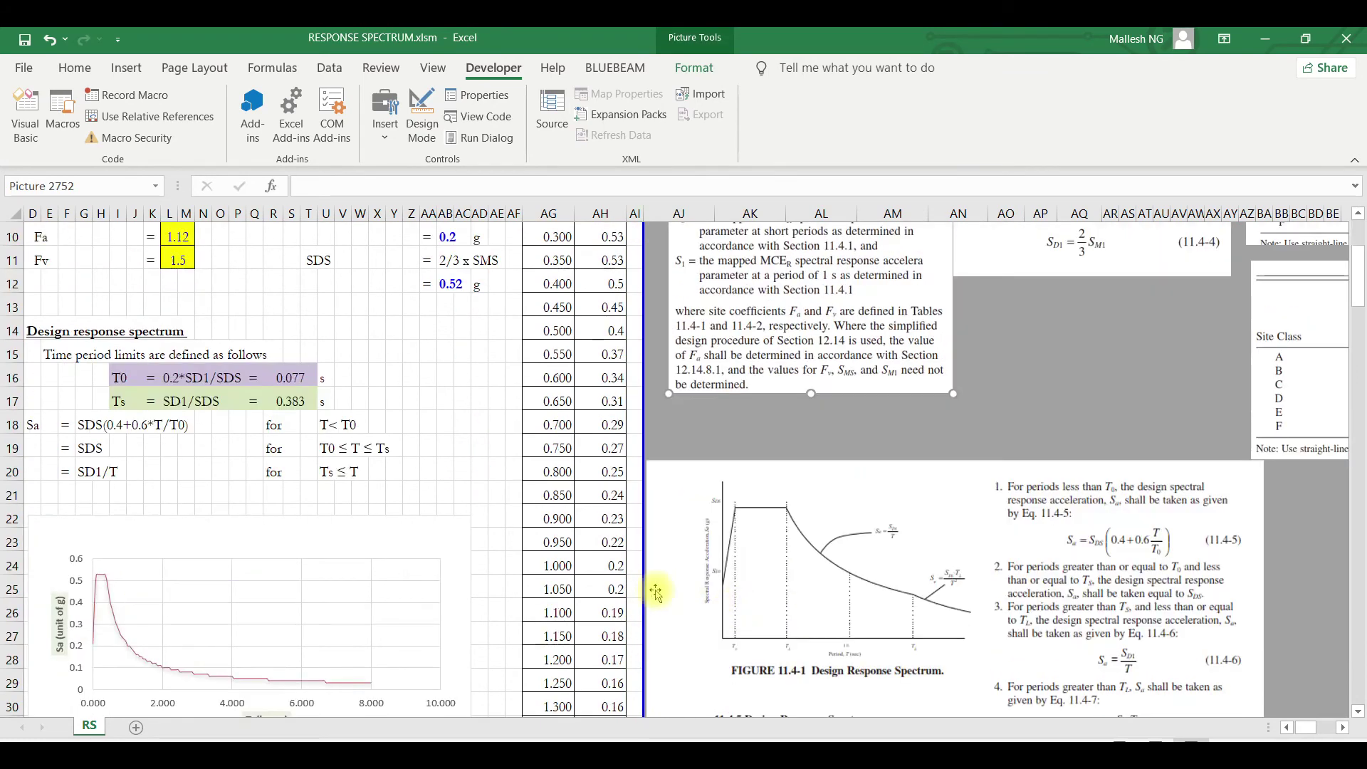
{"action": "left_click", "coordinate": [505, 569]}
{"action": "scroll", "coordinate": [505, 569], "scroll_direction": "up", "scroll_amount": 3}
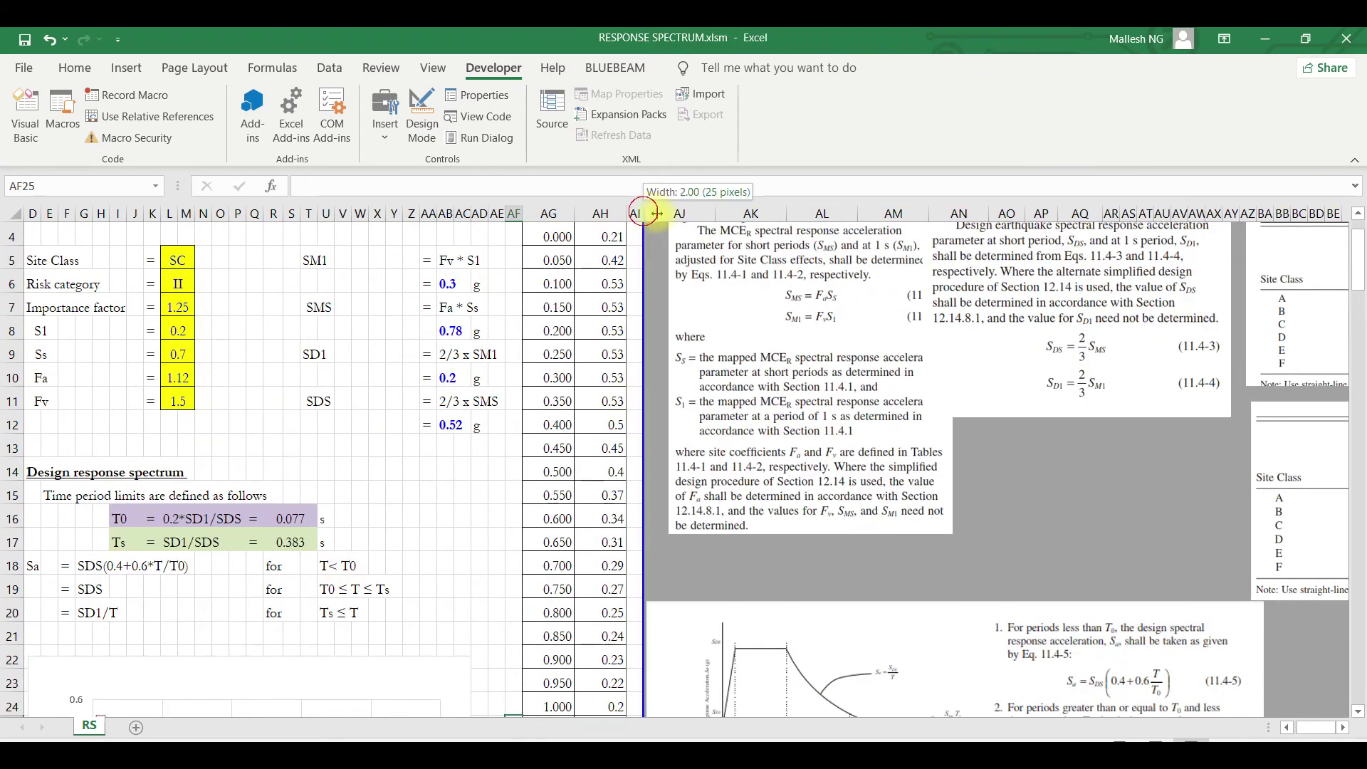
{"action": "left_click_drag", "start_coordinate": [645, 212], "coordinate": [670, 212]}
{"action": "left_click", "coordinate": [471, 563]}
- Select the T–Sa table AG4:AH164 from 0 to 8.000 s
{"action": "scroll", "coordinate": [464, 554], "scroll_direction": "down", "scroll_amount": 5}
{"action": "scroll", "coordinate": [464, 554], "scroll_direction": "down", "scroll_amount": 1}
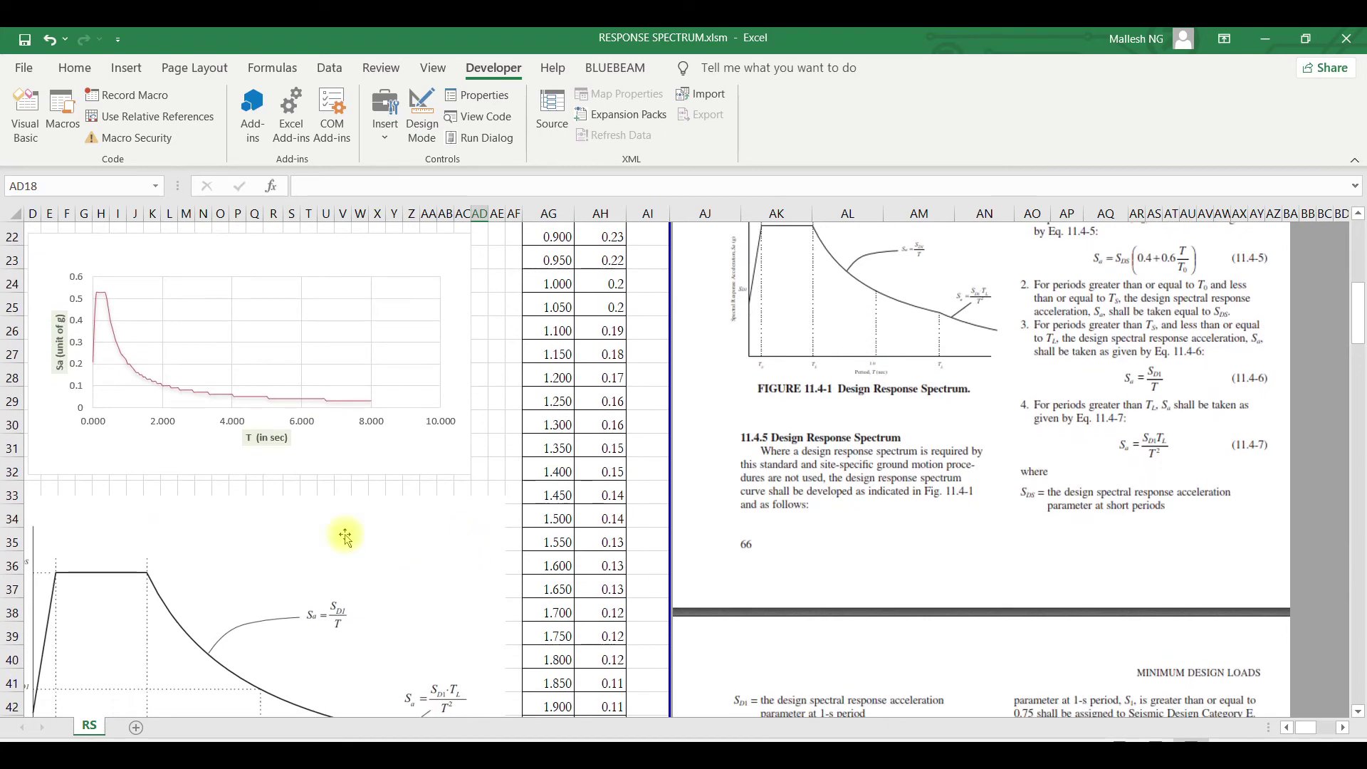
{"action": "scroll", "coordinate": [633, 520], "scroll_direction": "up", "scroll_amount": 7}
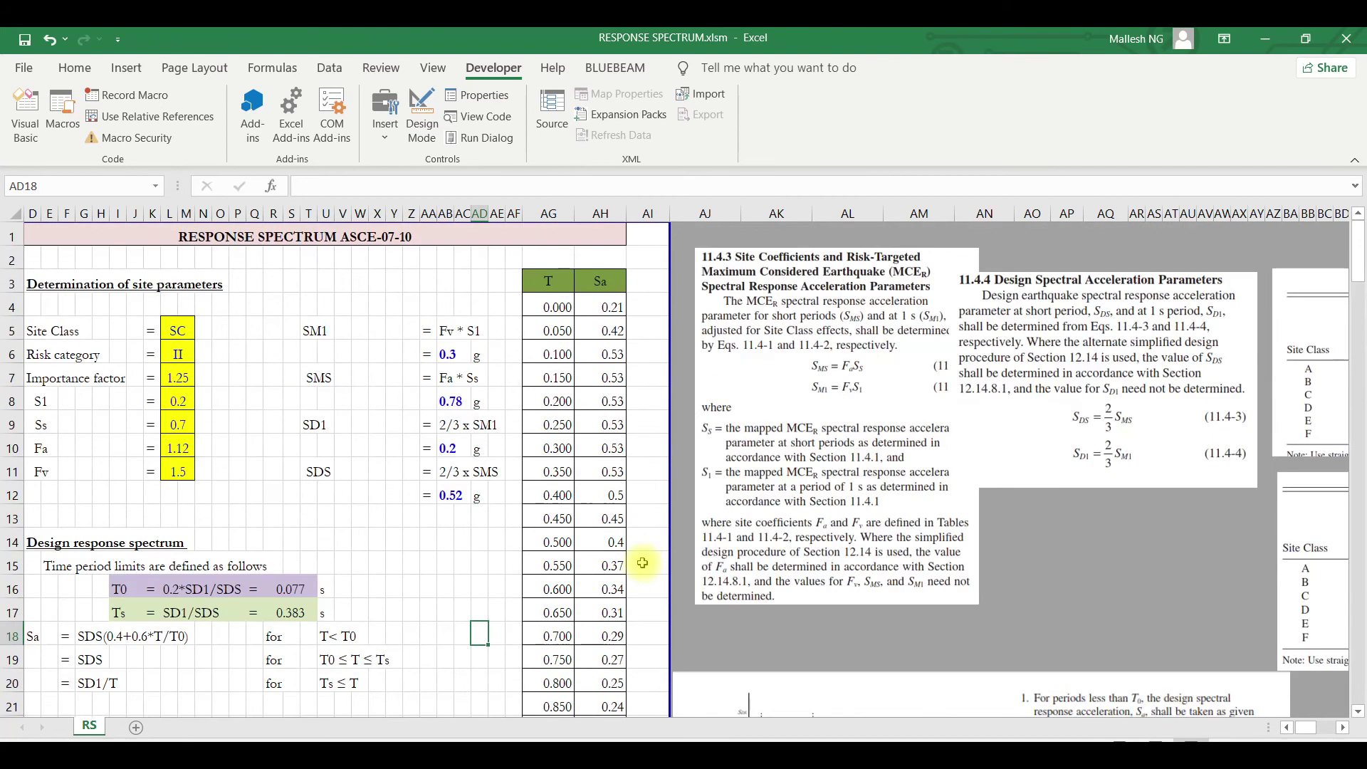
{"action": "left_click_drag", "start_coordinate": [558, 314], "coordinate": [582, 669]}
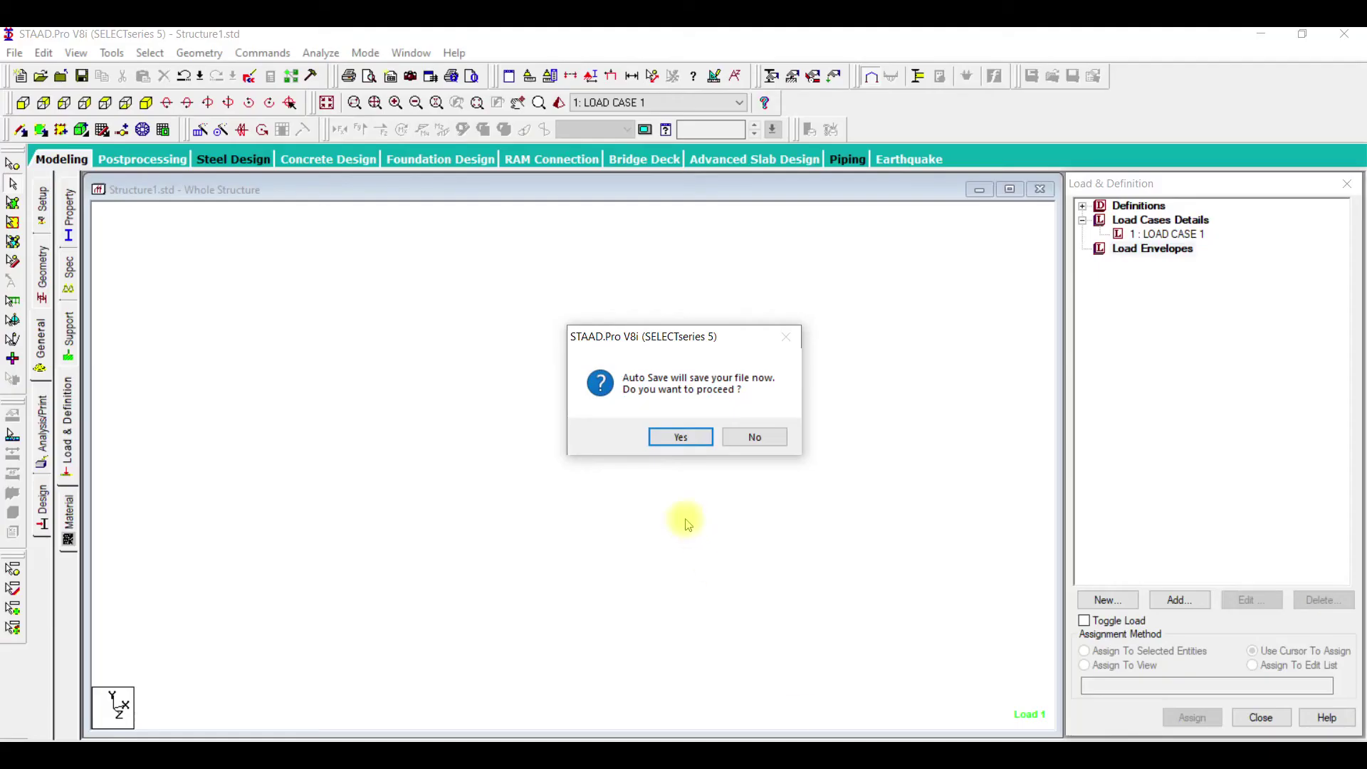
- Decline Auto Save and add a response spectrum with the pasted T–Sa values to LOAD CASE 1
{"action": "left_click", "coordinate": [756, 437]}
{"action": "left_click", "coordinate": [1160, 234]}
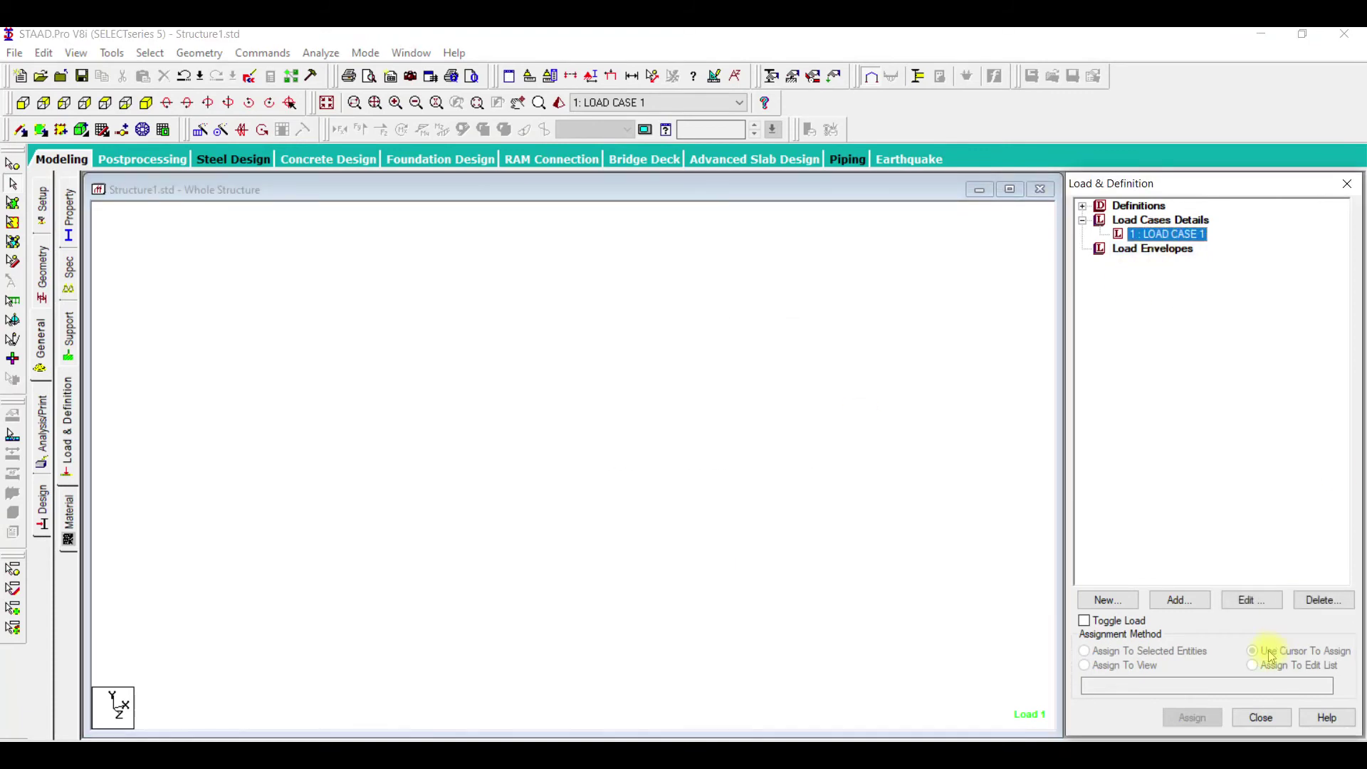
{"action": "left_click", "coordinate": [1179, 603]}
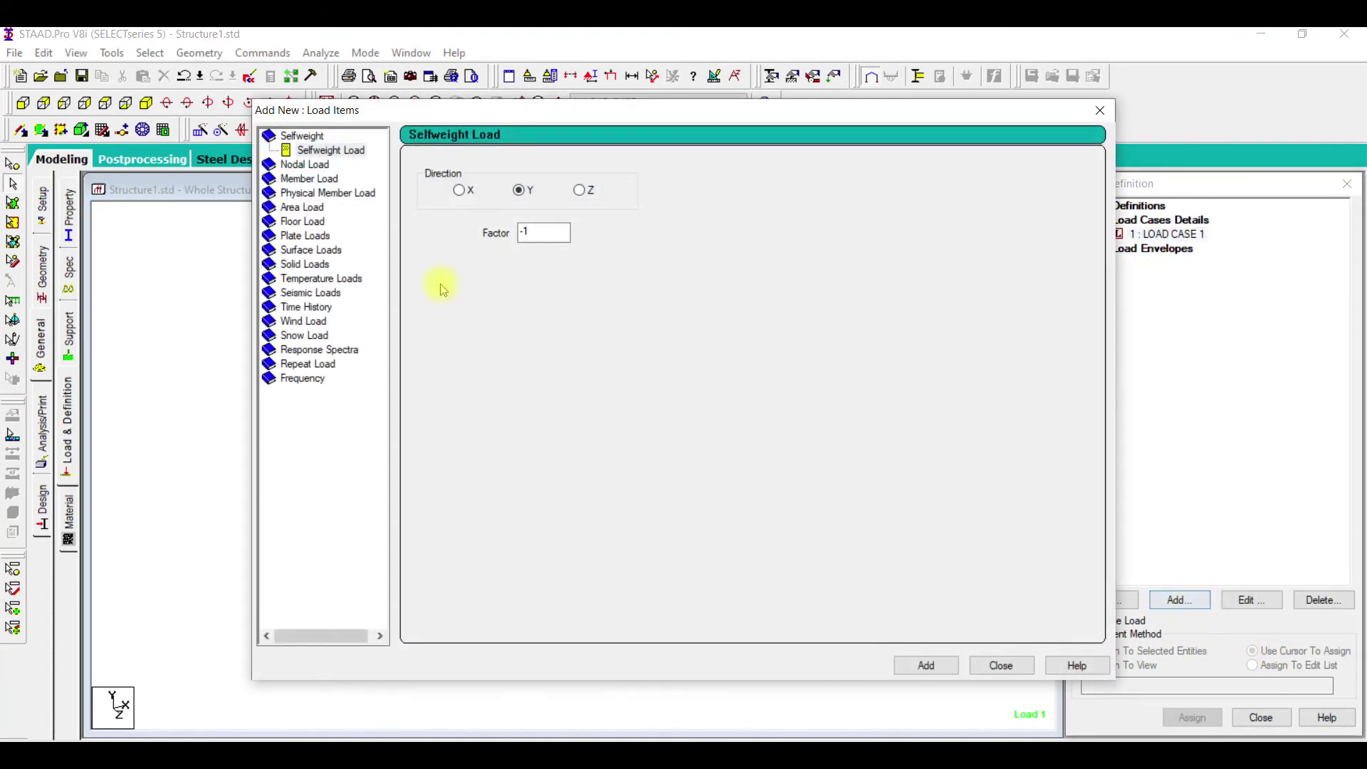
{"action": "left_click", "coordinate": [312, 351]}
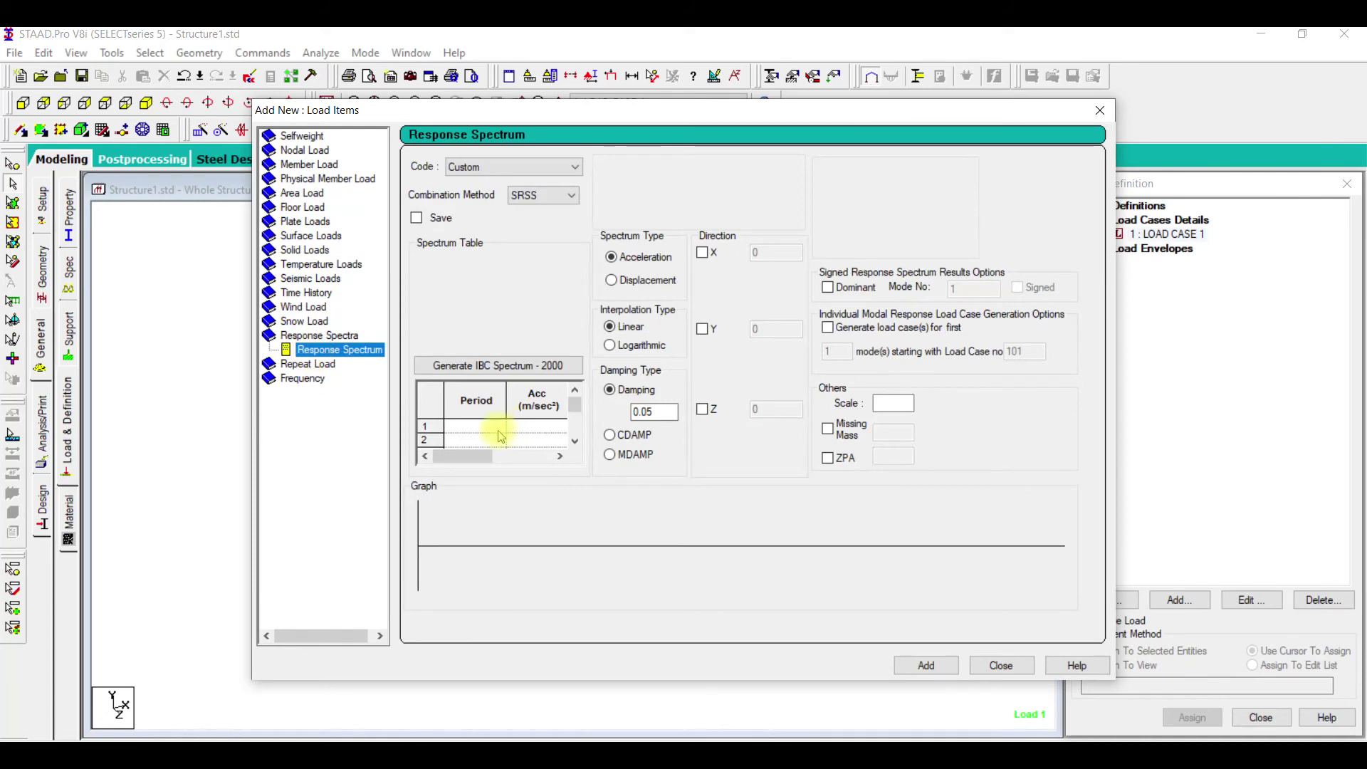
{"action": "key", "text": "ctrl+v"}
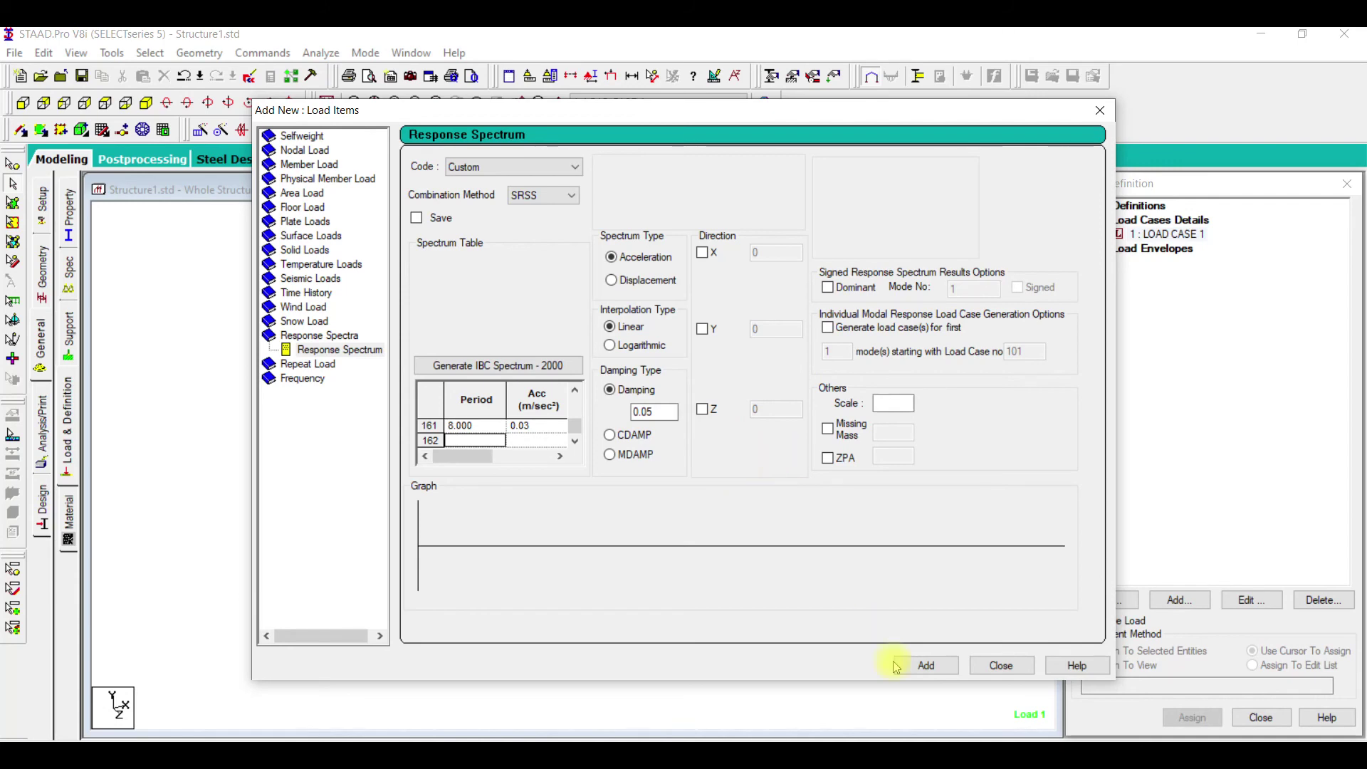
{"action": "left_click", "coordinate": [940, 665]}
{"action": "left_click", "coordinate": [999, 665]}
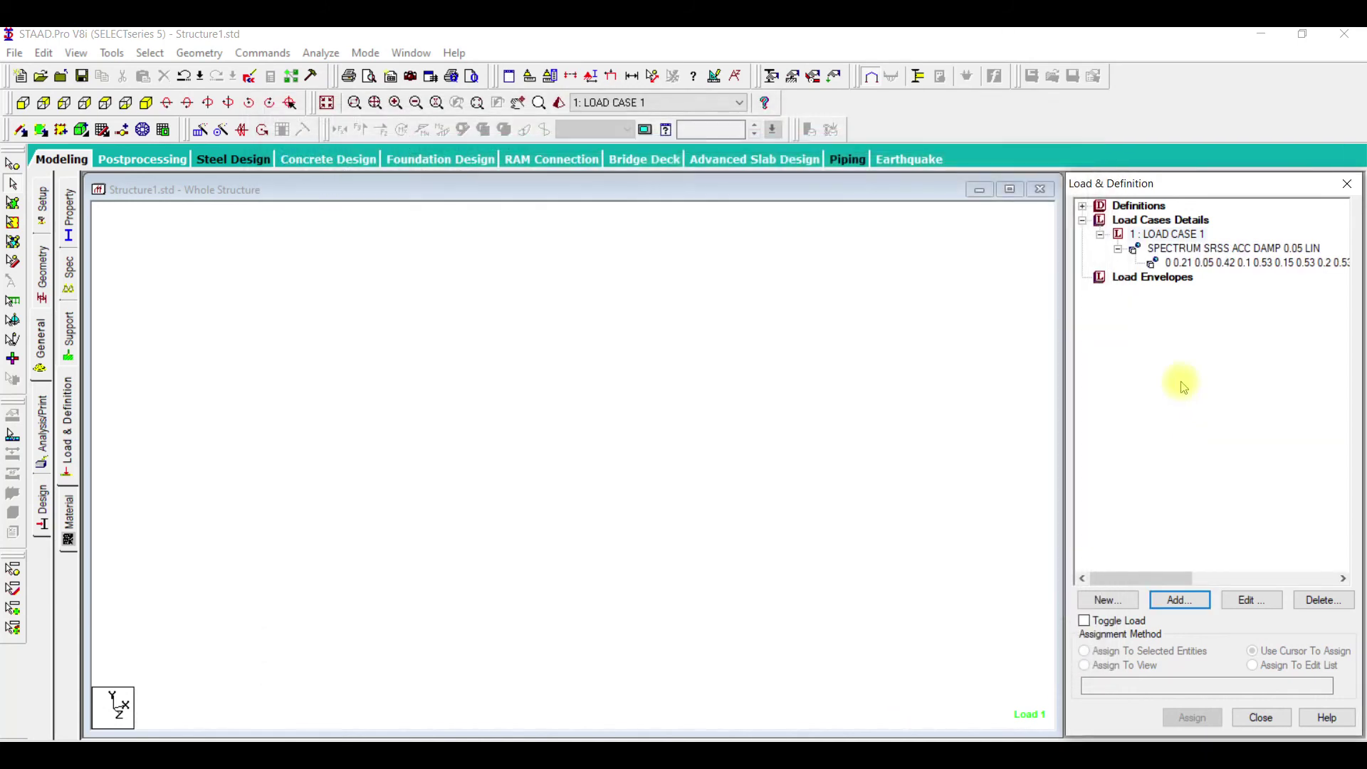
- Check the new spectrum load's graph and return to the RESPONSE SPECTRUM workbook
{"action": "double_click", "coordinate": [1193, 253]}
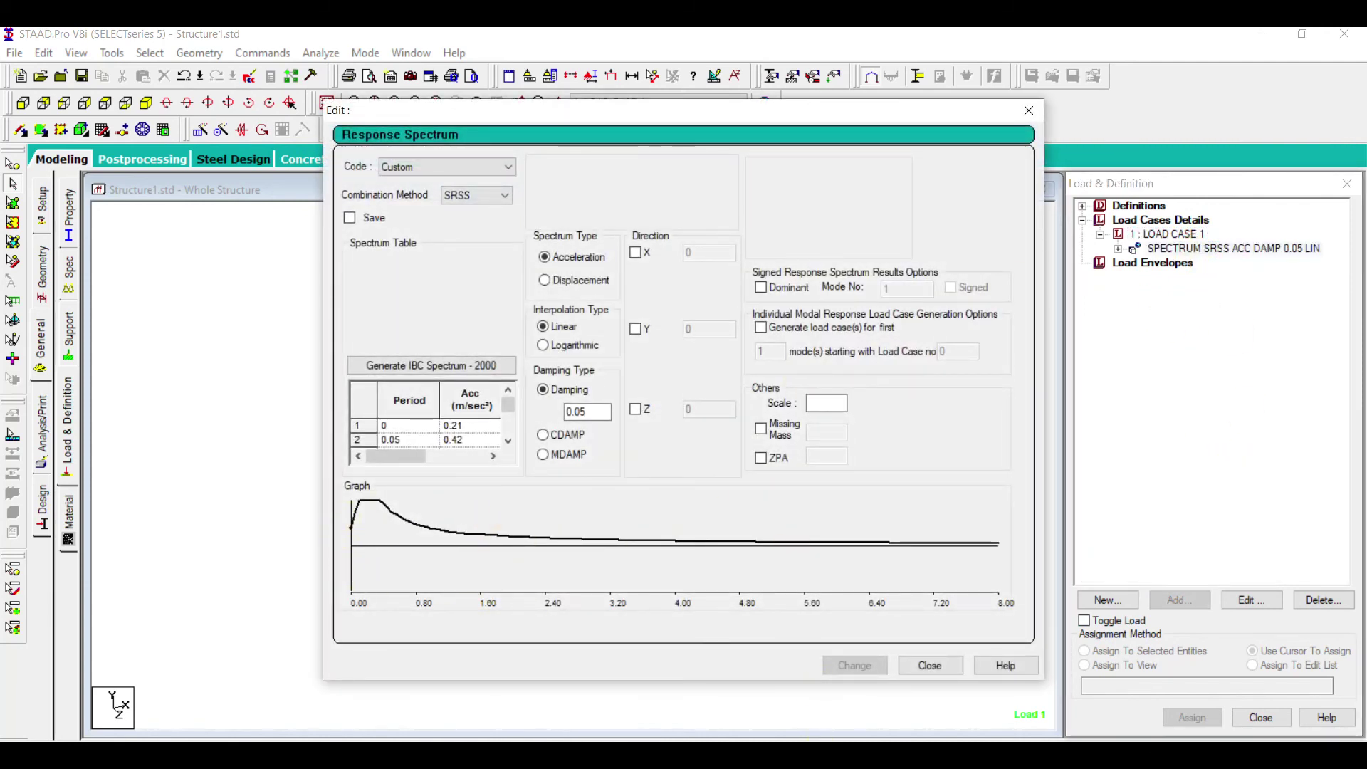
{"action": "left_click", "coordinate": [742, 707]}
{"action": "scroll", "coordinate": [661, 625], "scroll_direction": "up", "scroll_amount": 20}
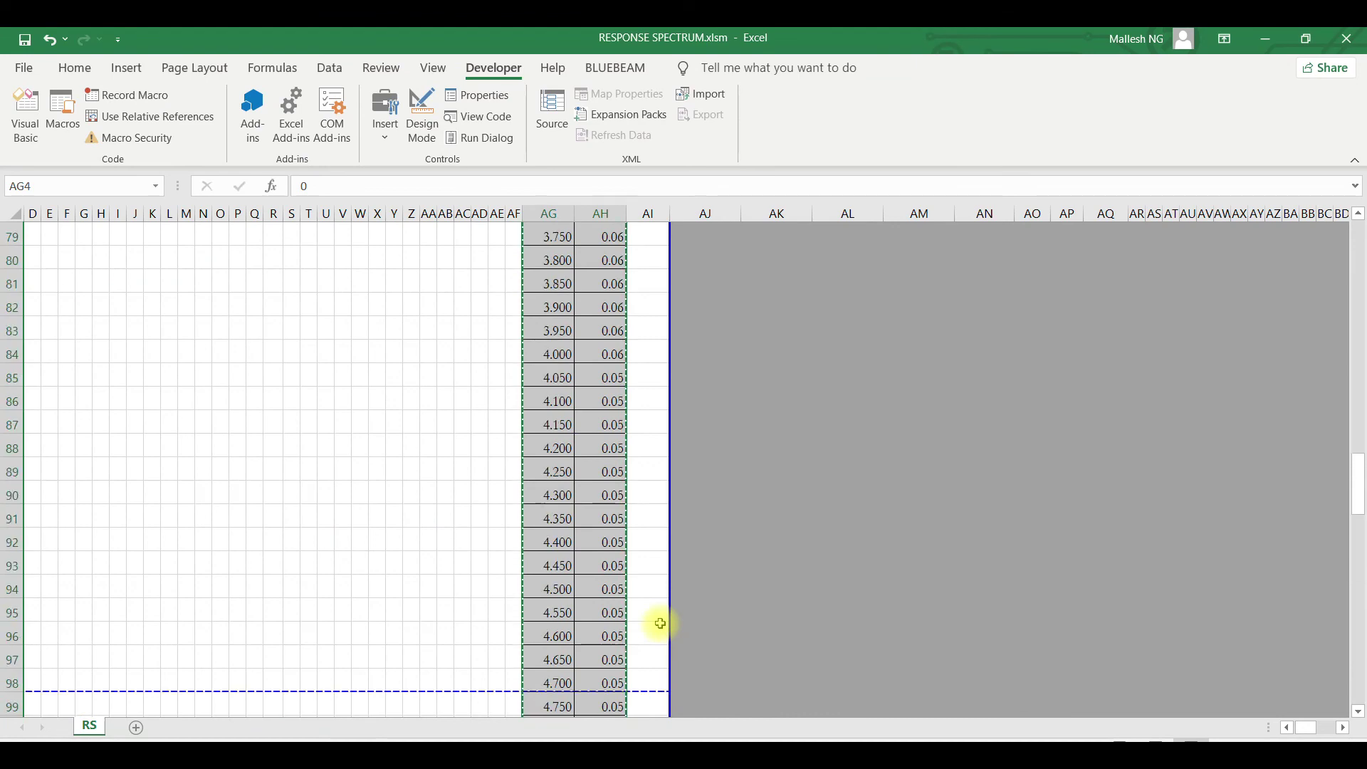
{"action": "left_click_drag", "start_coordinate": [1357, 466], "coordinate": [1352, 427]}
{"action": "scroll", "coordinate": [399, 495], "scroll_direction": "down", "scroll_amount": 10}
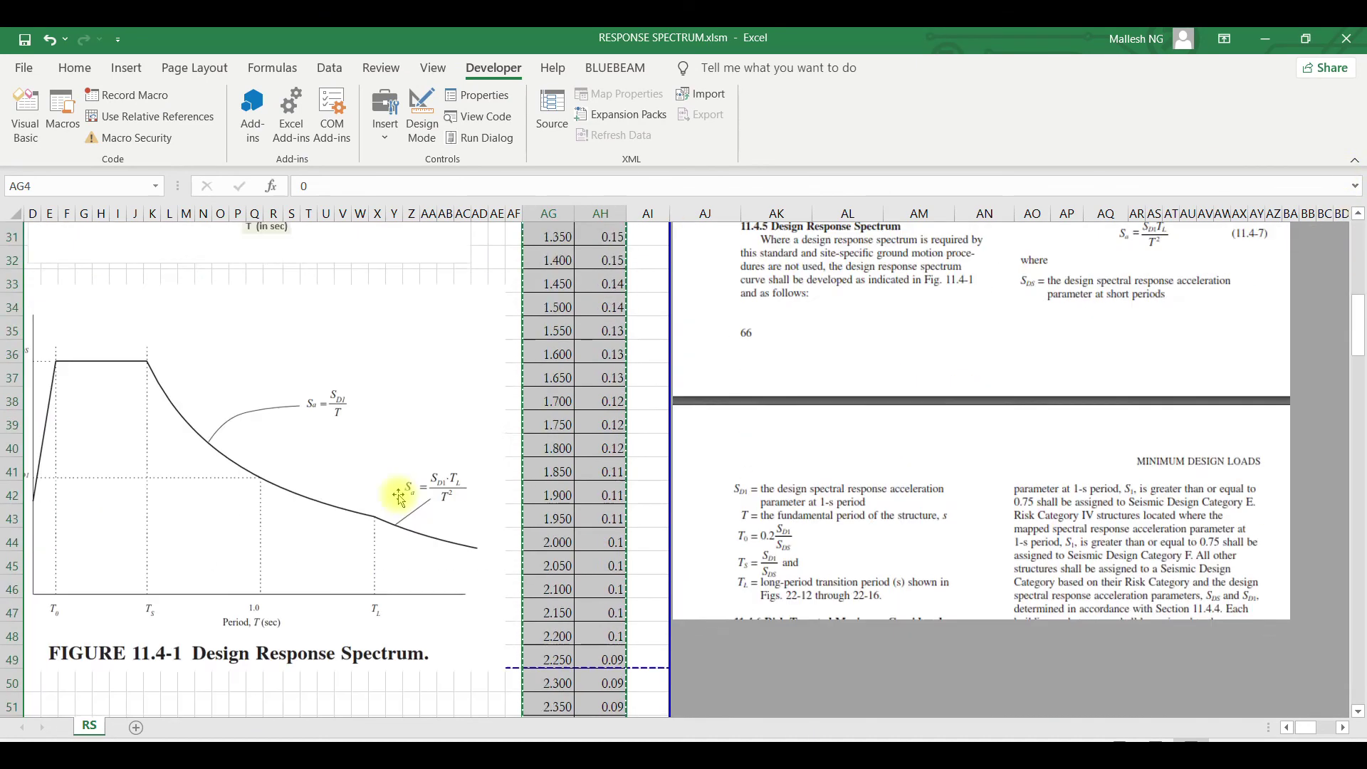
{"action": "scroll", "coordinate": [107, 361], "scroll_direction": "up", "scroll_amount": 4}
{"action": "scroll", "coordinate": [183, 549], "scroll_direction": "down", "scroll_amount": 2}
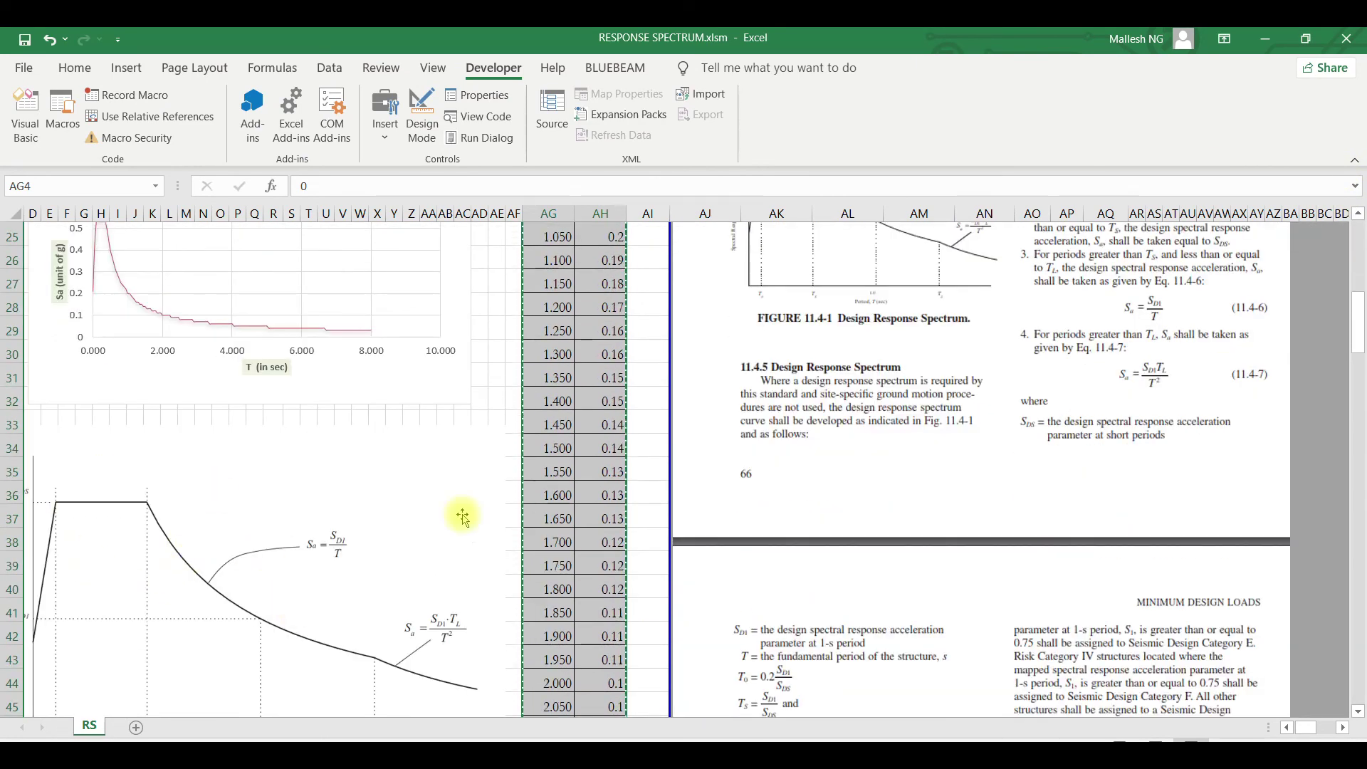
{"action": "left_click", "coordinate": [886, 447]}
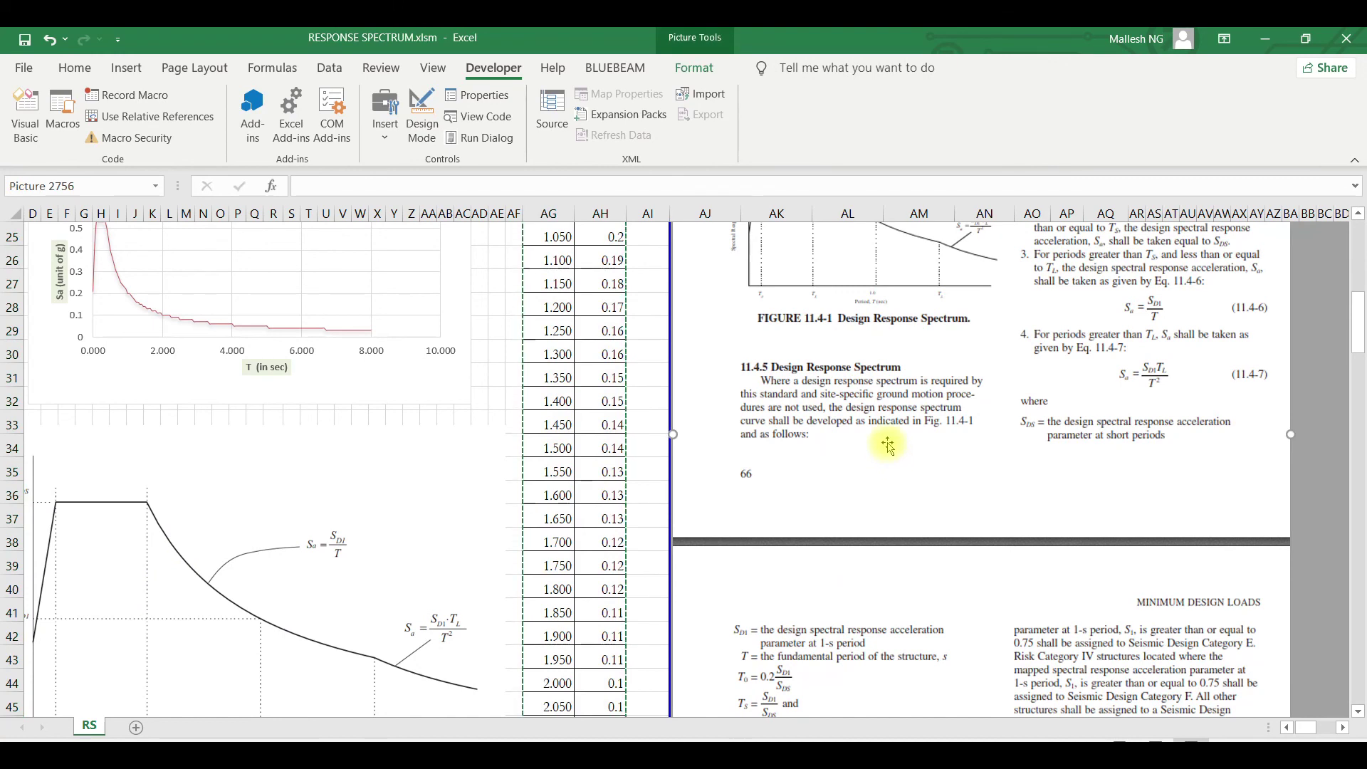
{"action": "mouse_move", "coordinate": [897, 755]}
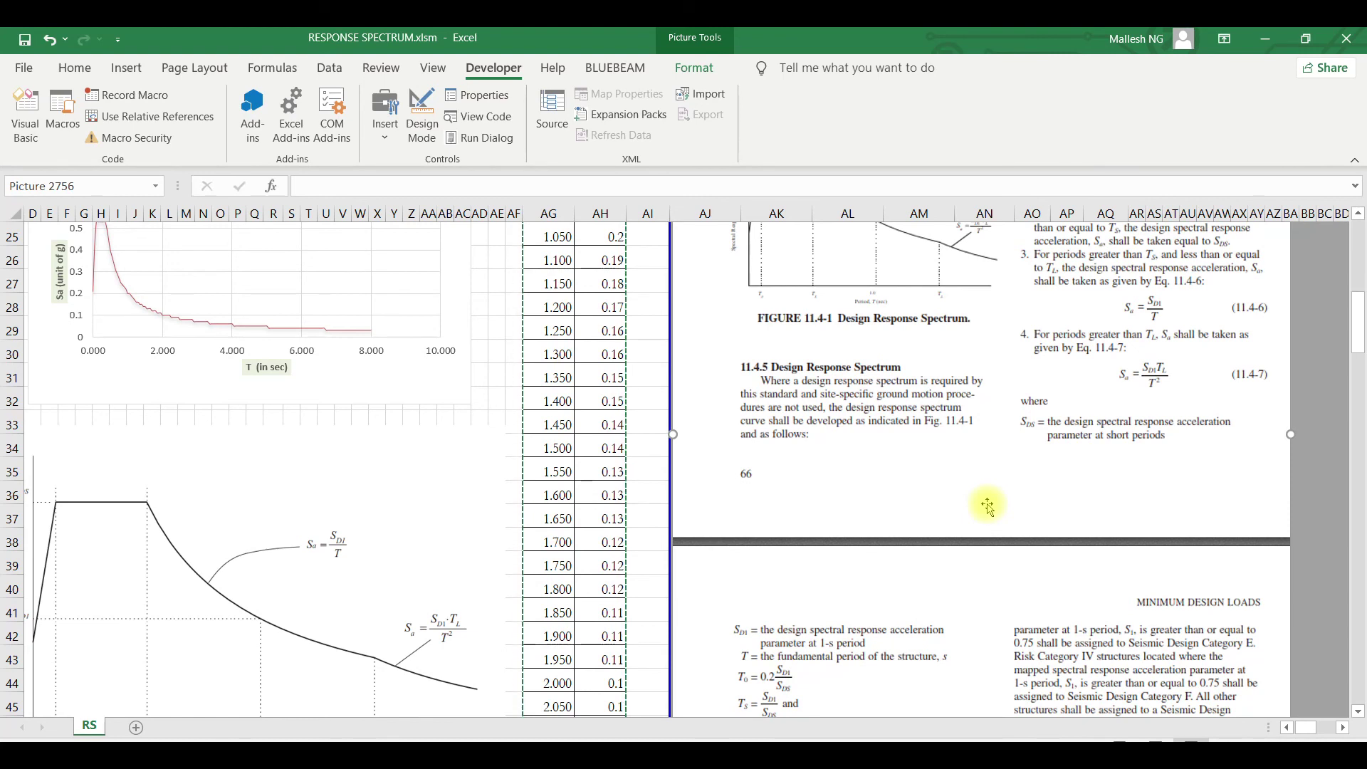
{"action": "left_click", "coordinate": [538, 414]}
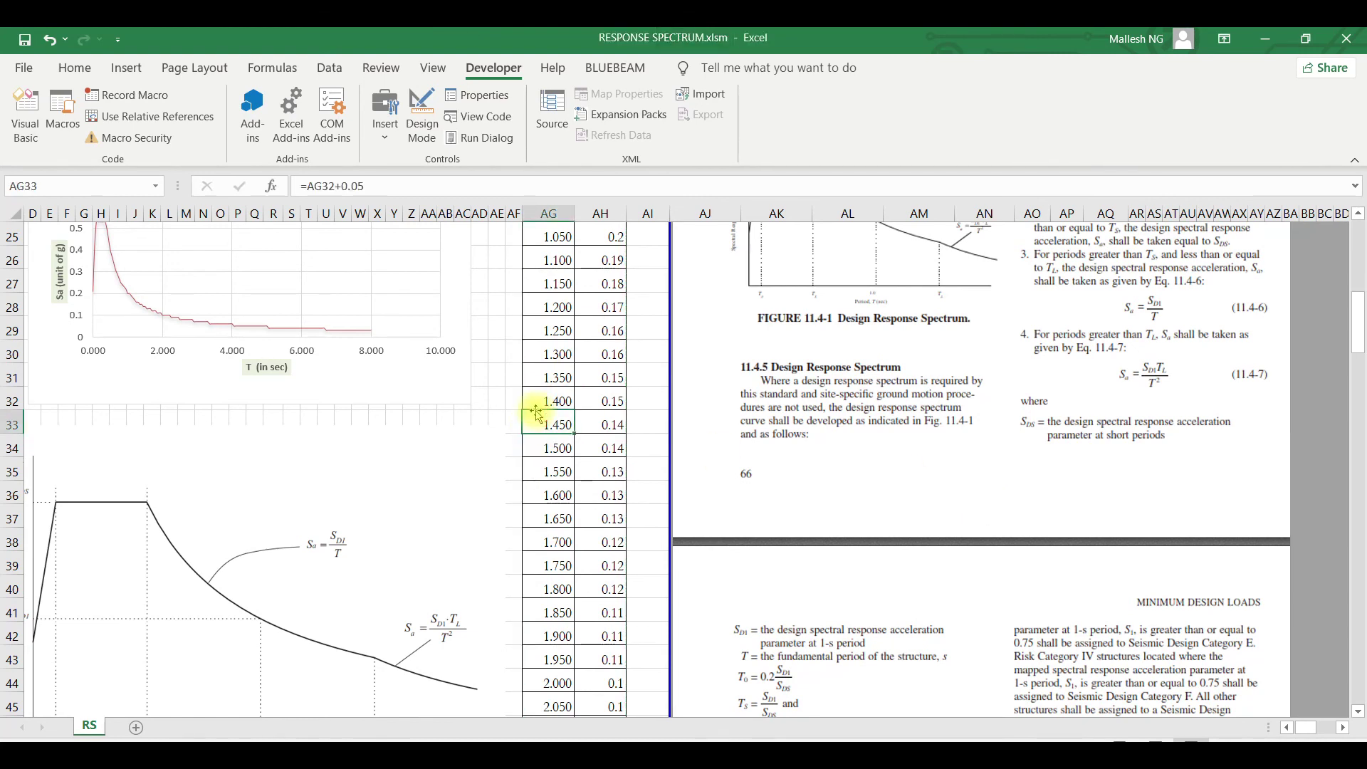